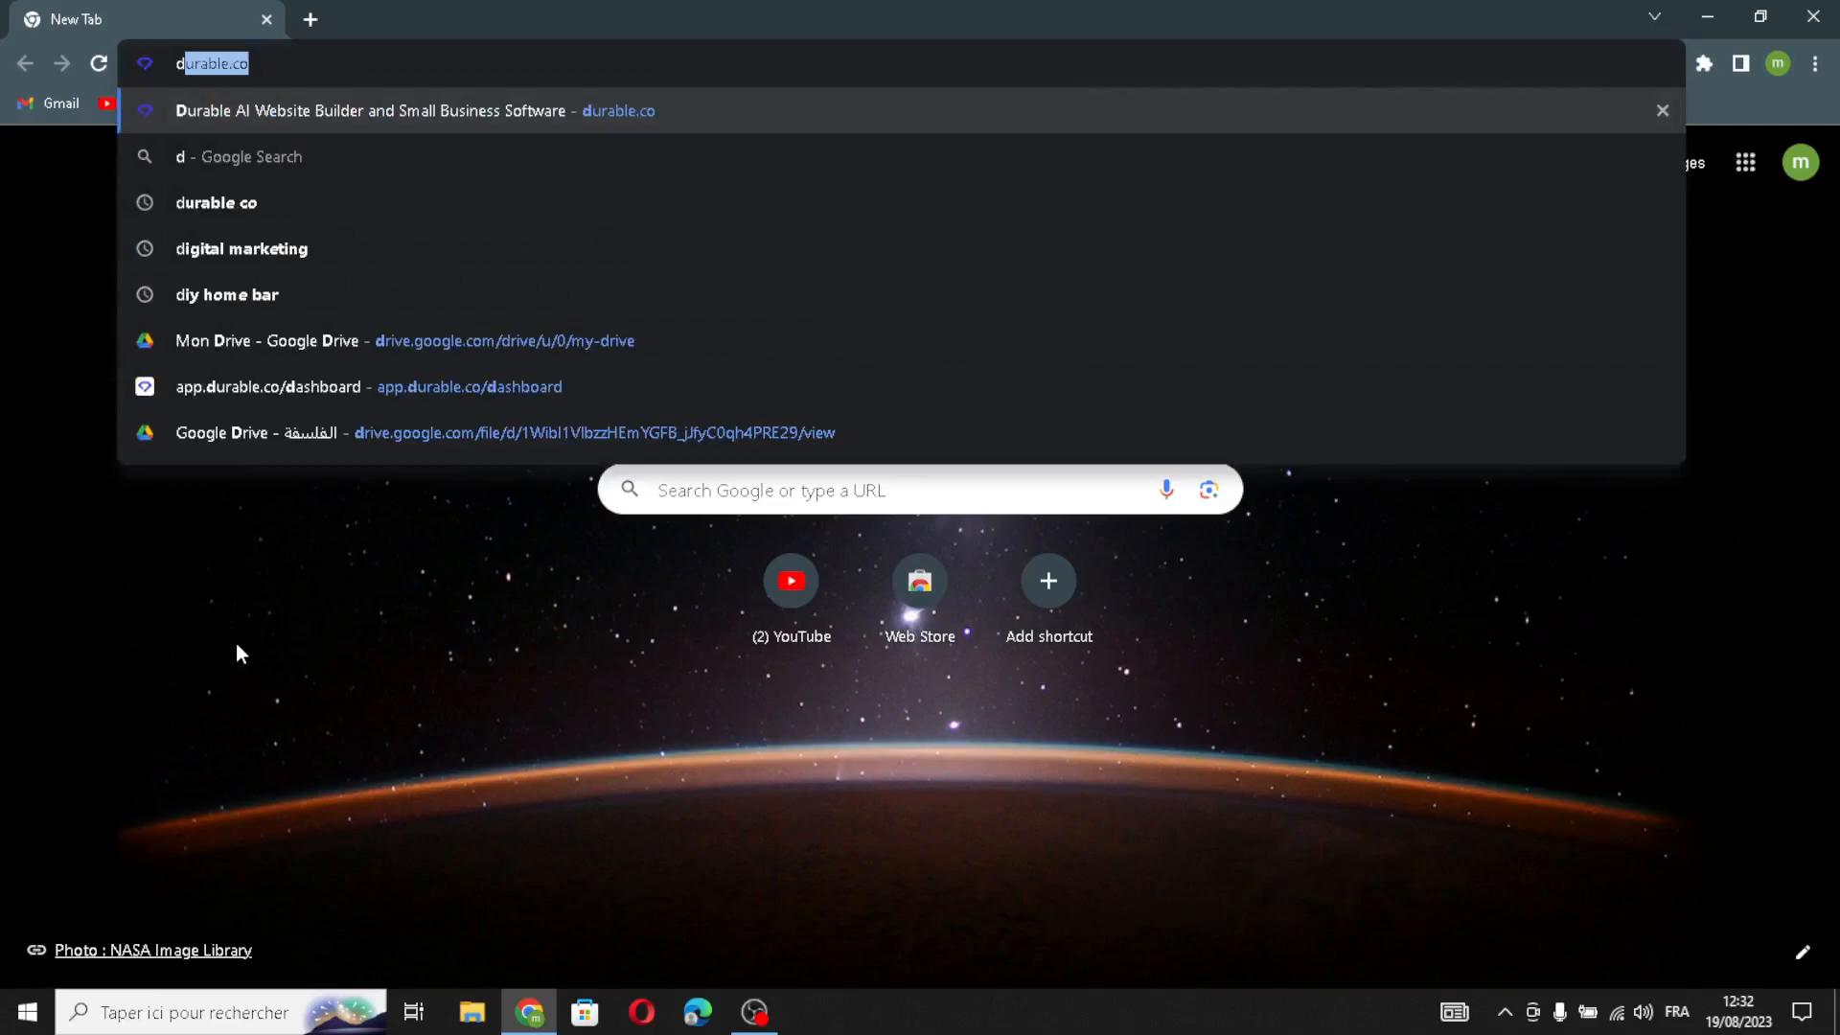
- Open the durable.co website and sign in to the account
key("Return")
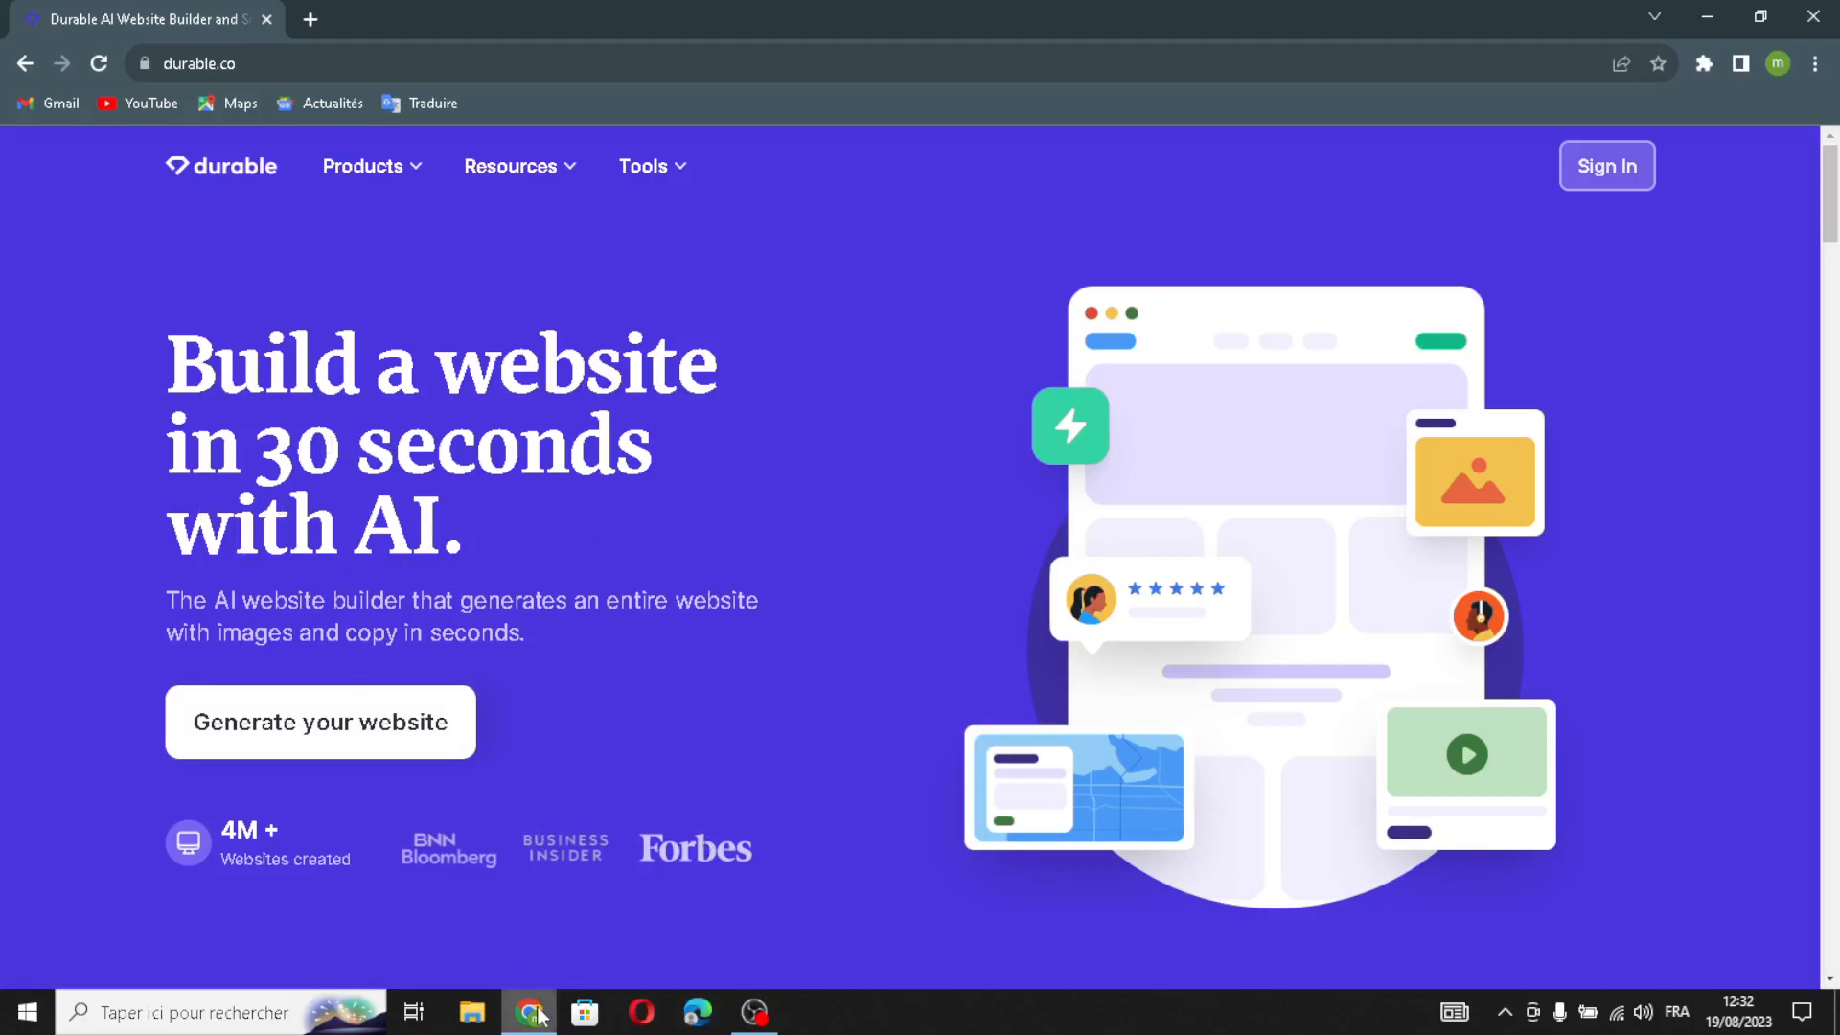
mouse_move(540, 1016)
left_click(1586, 171)
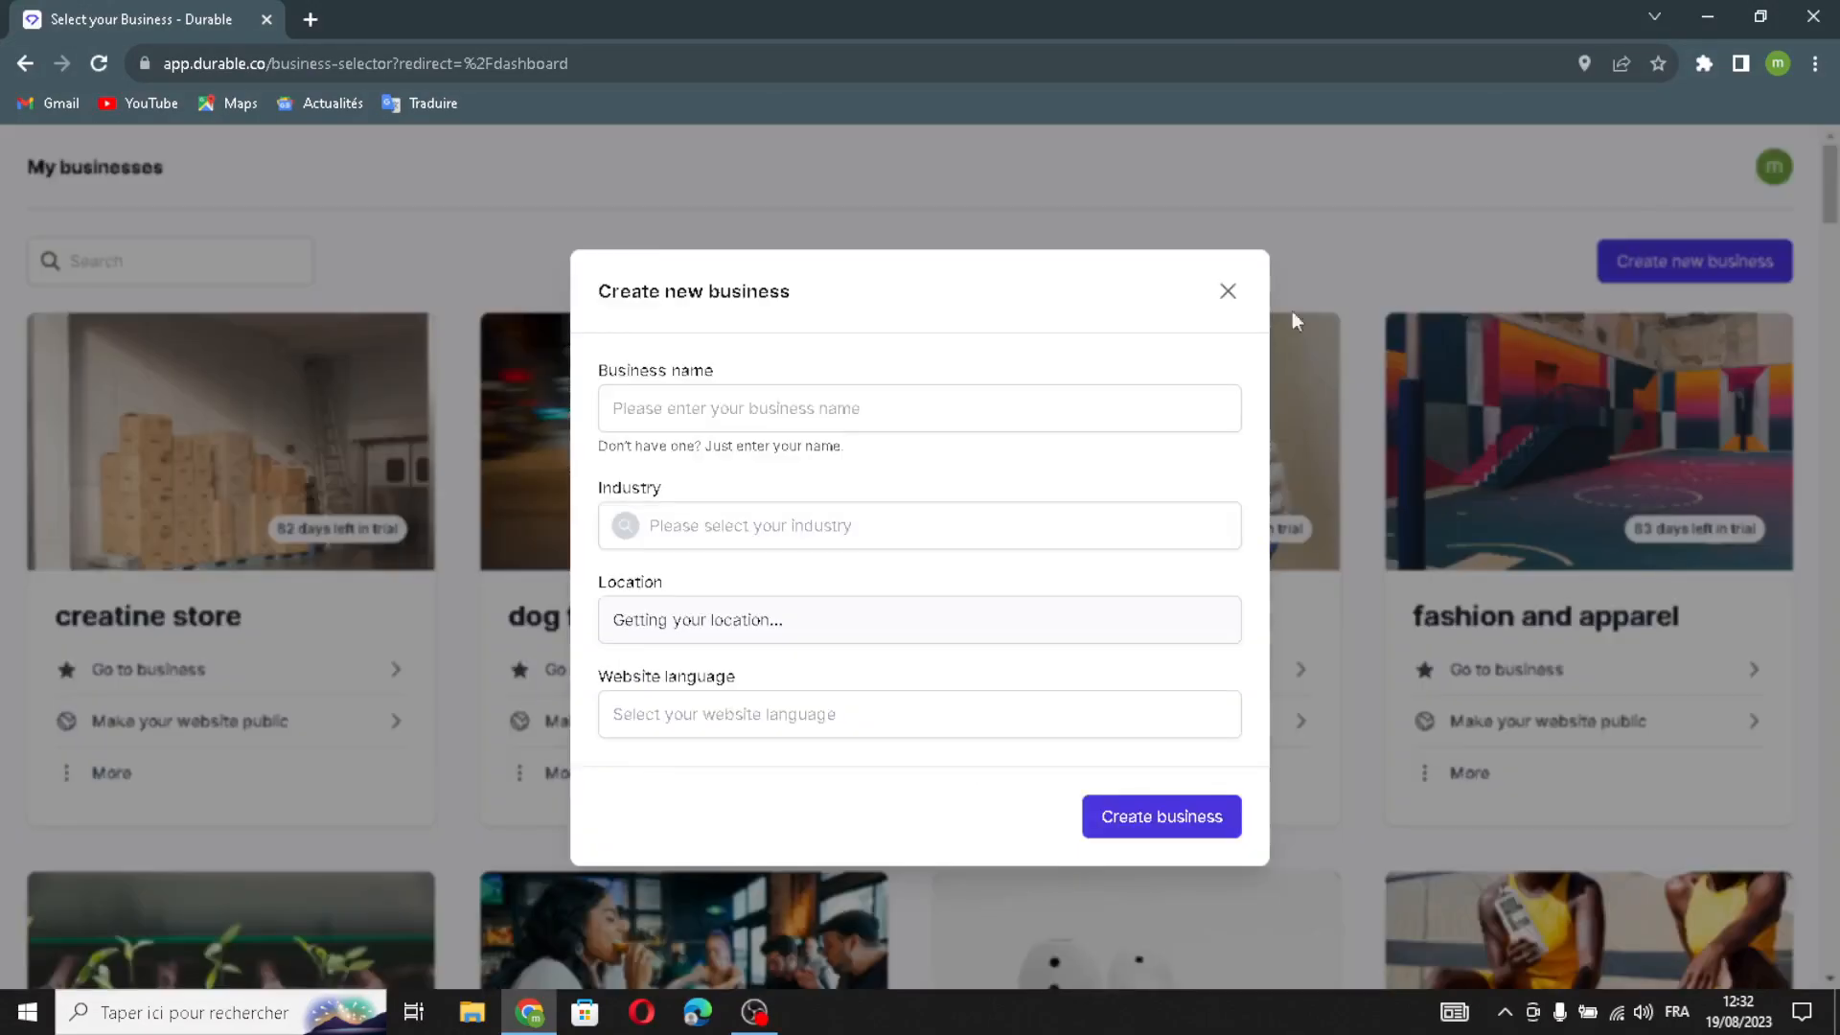
- Create a new business named GreenHaven Decor with the industry "indoor plant care and accessories"
left_click(945, 413)
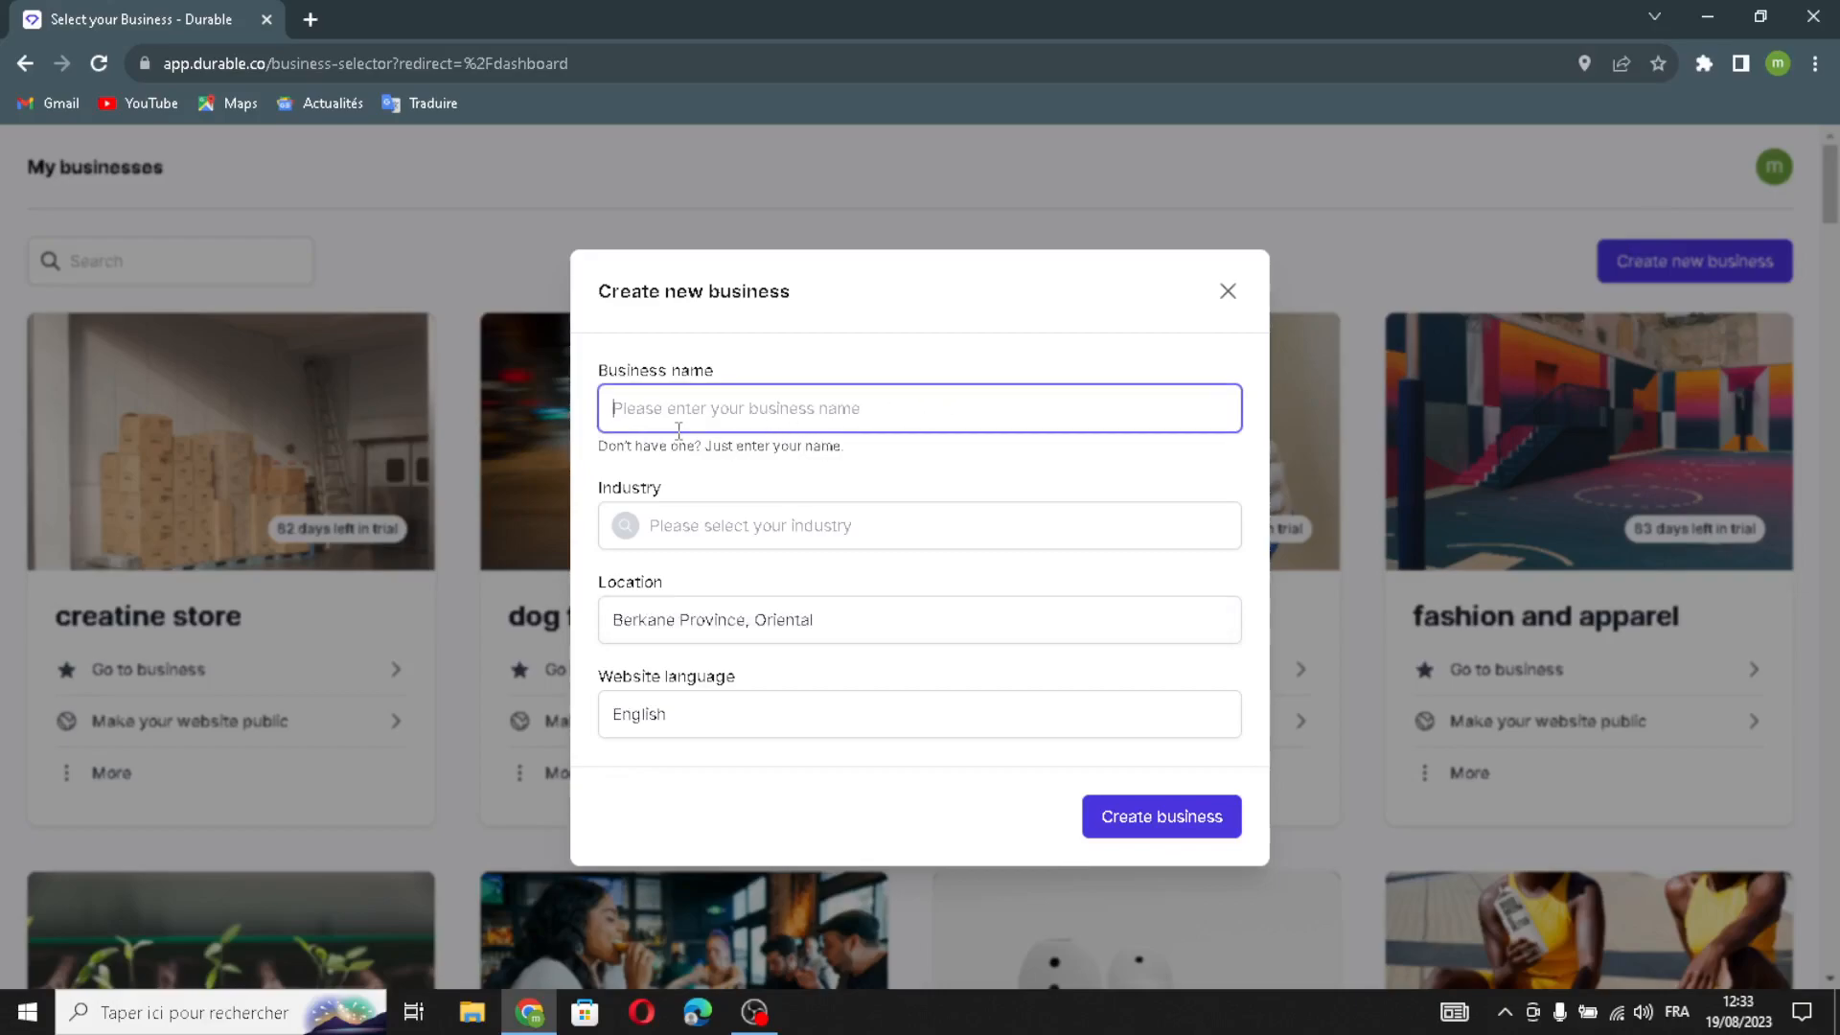
type("GreenHaven Decor")
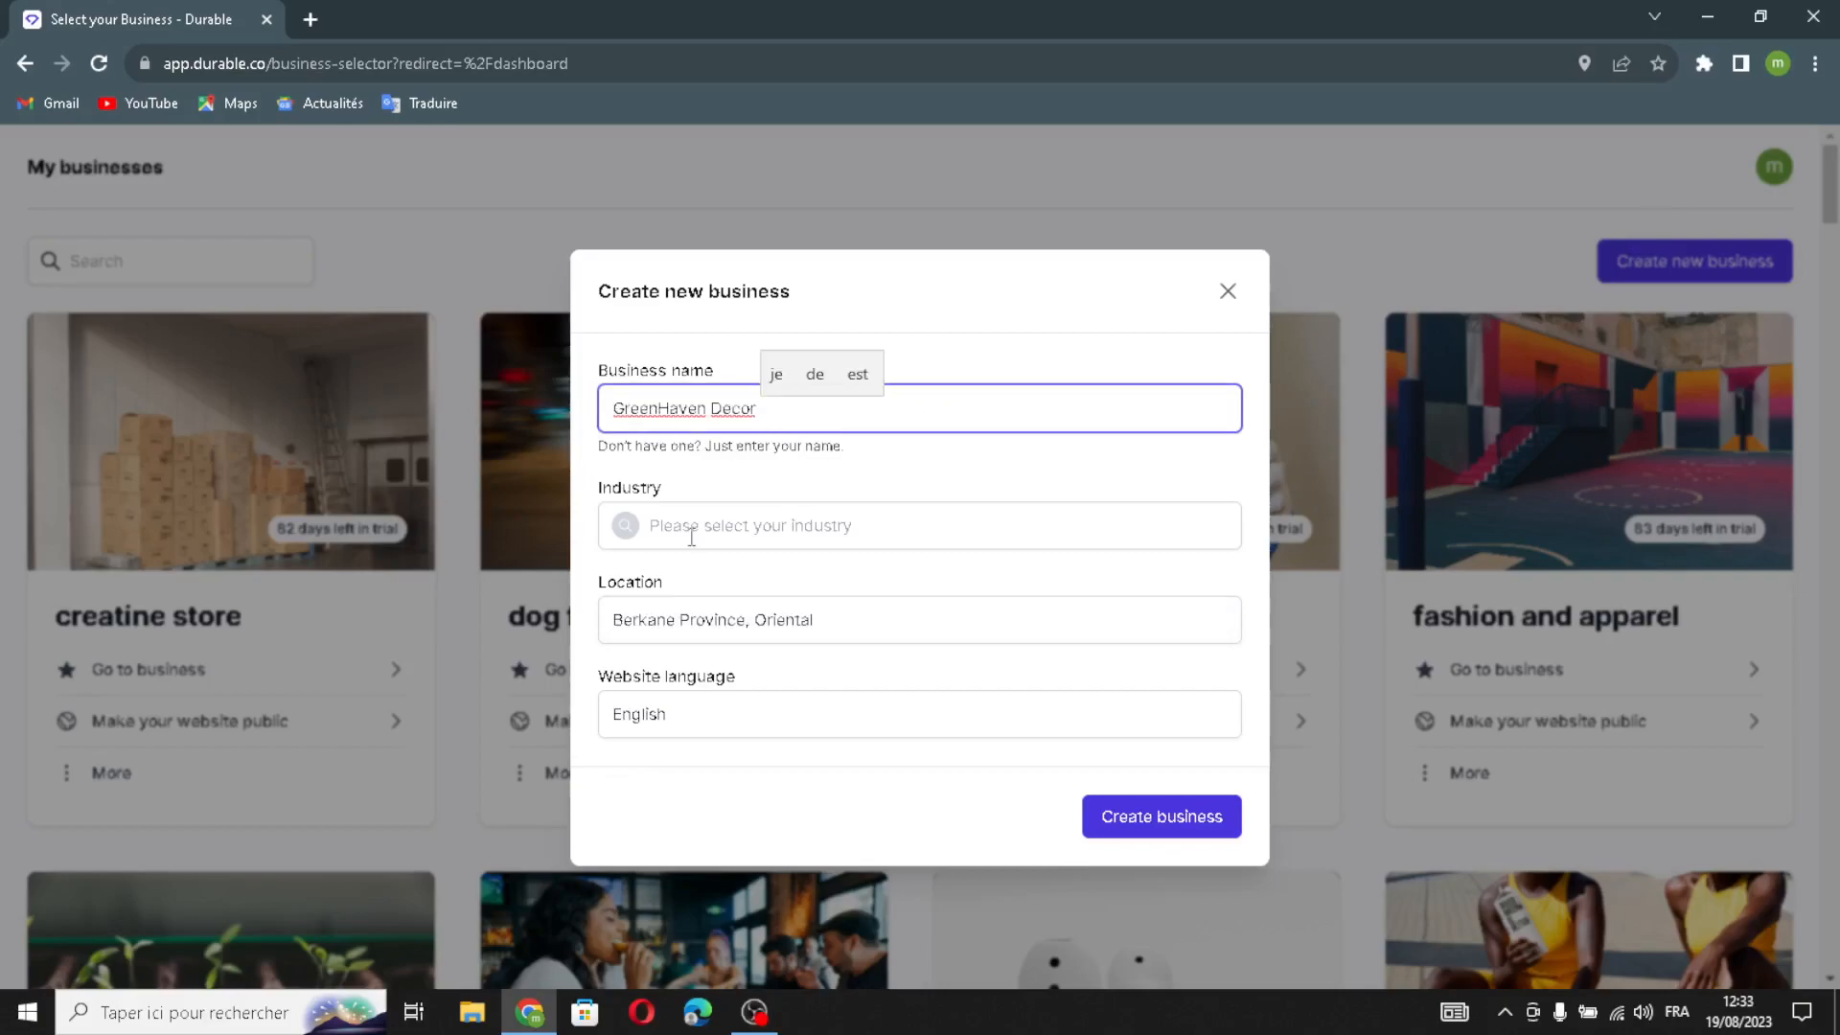
left_click(723, 529)
type("indo")
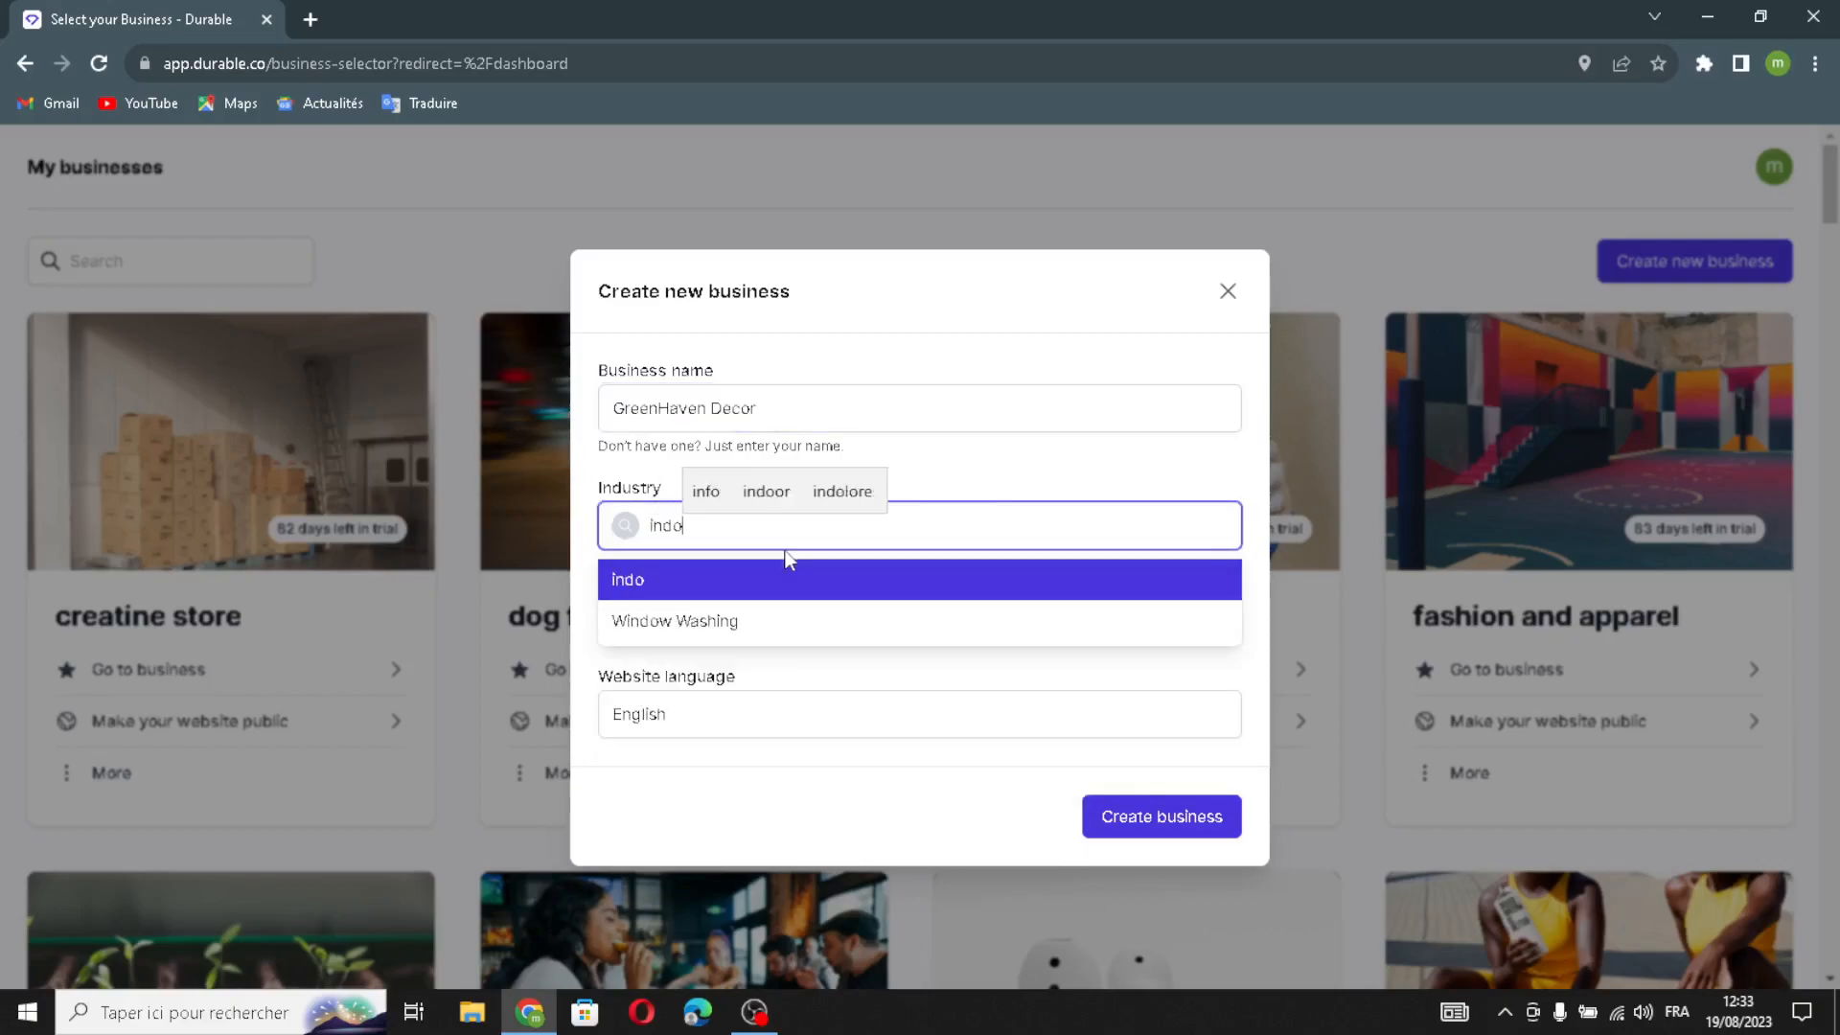
type("or plant ")
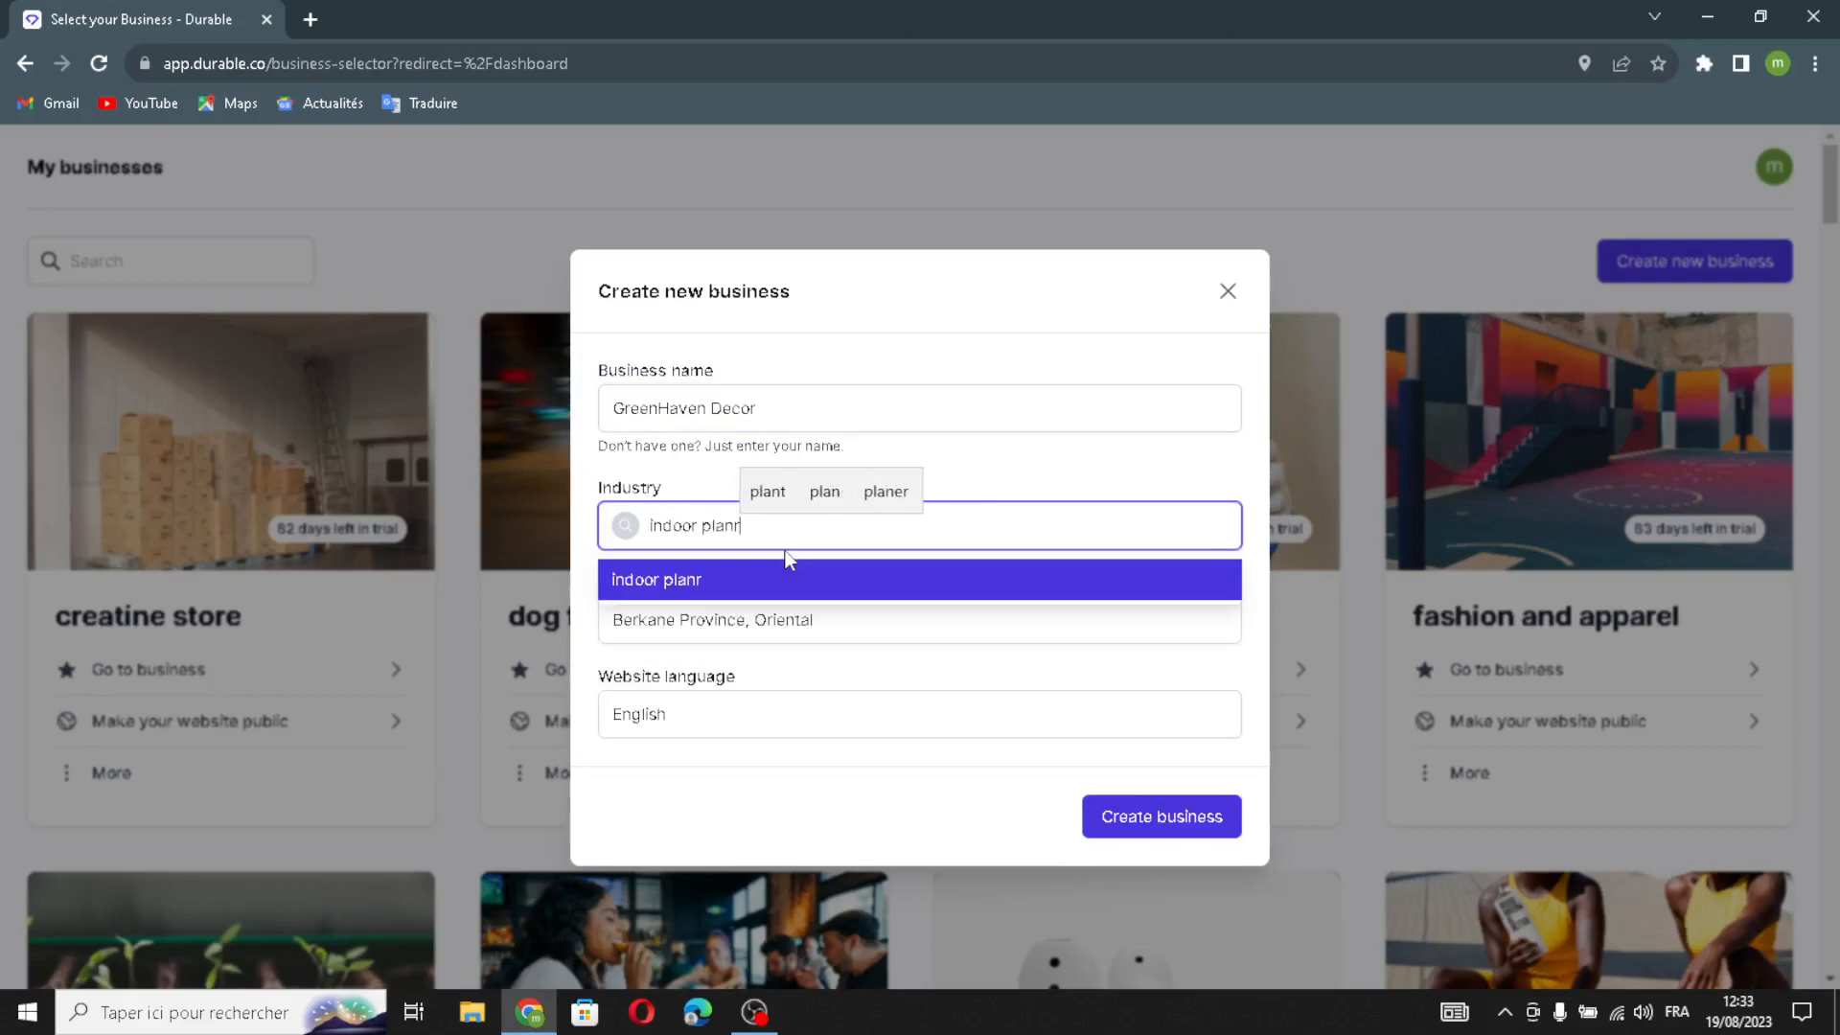
type("care ")
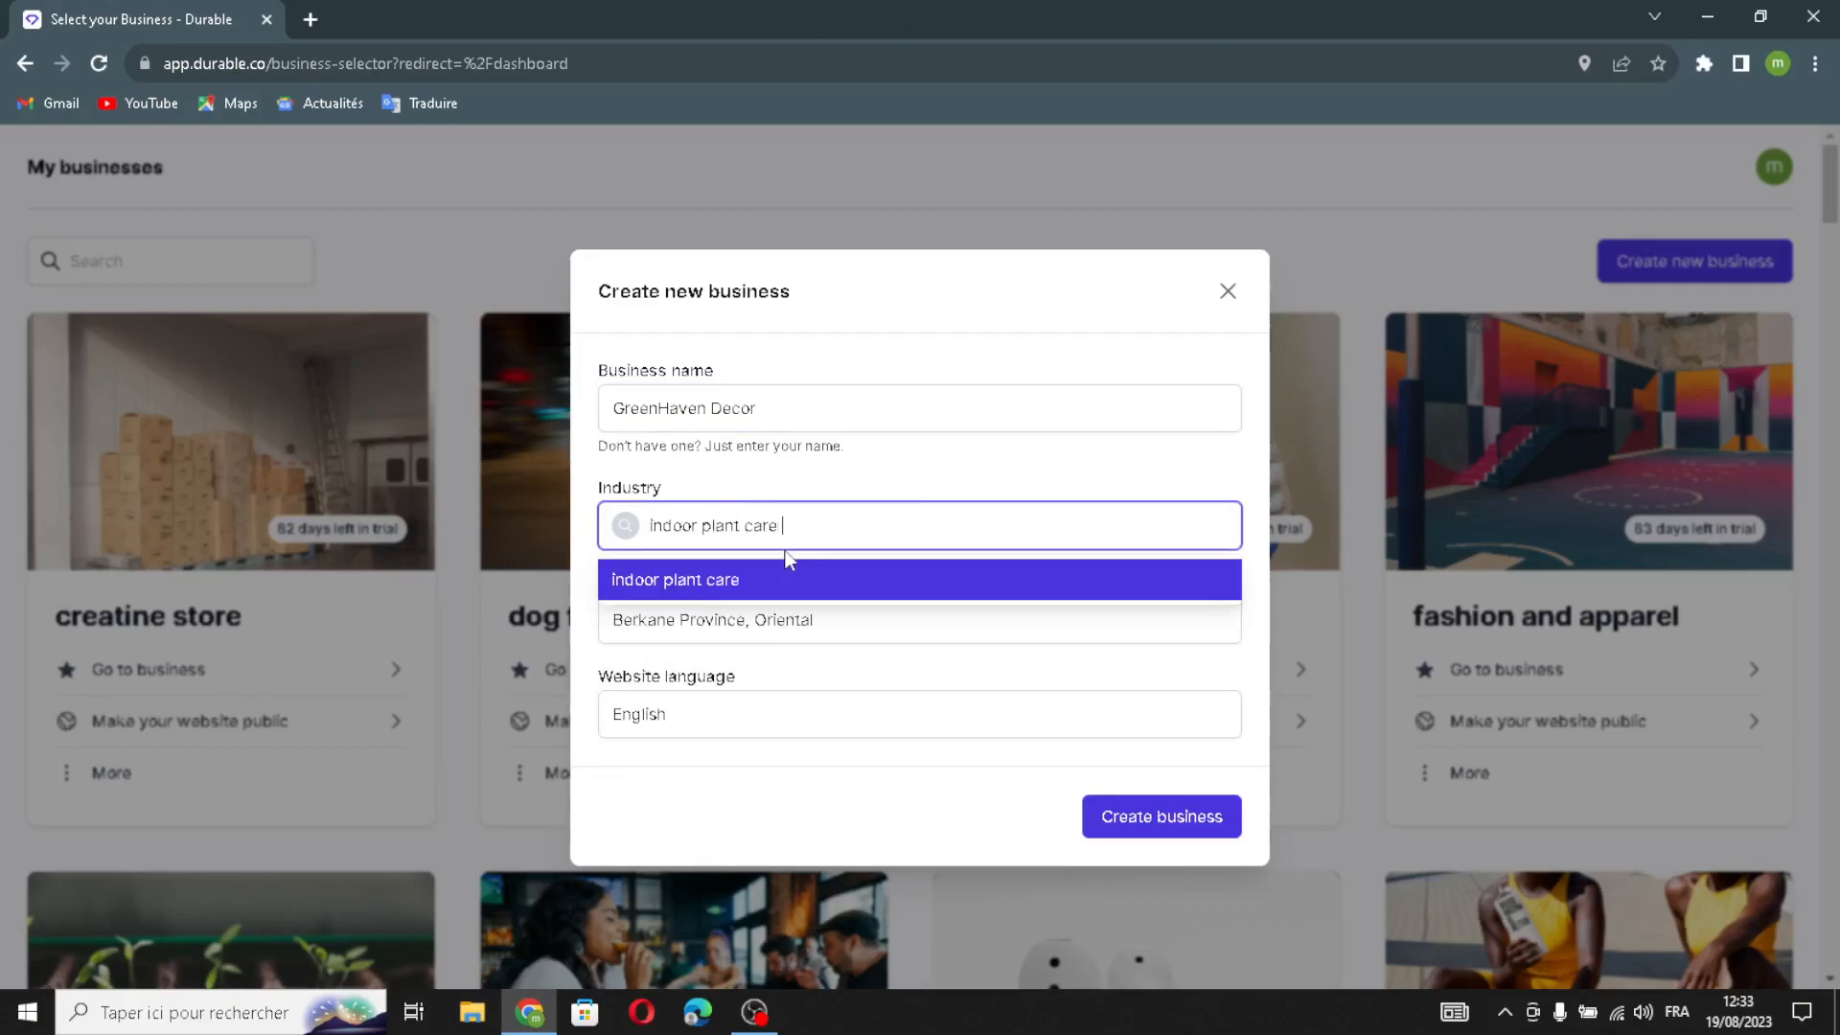
type("and acce")
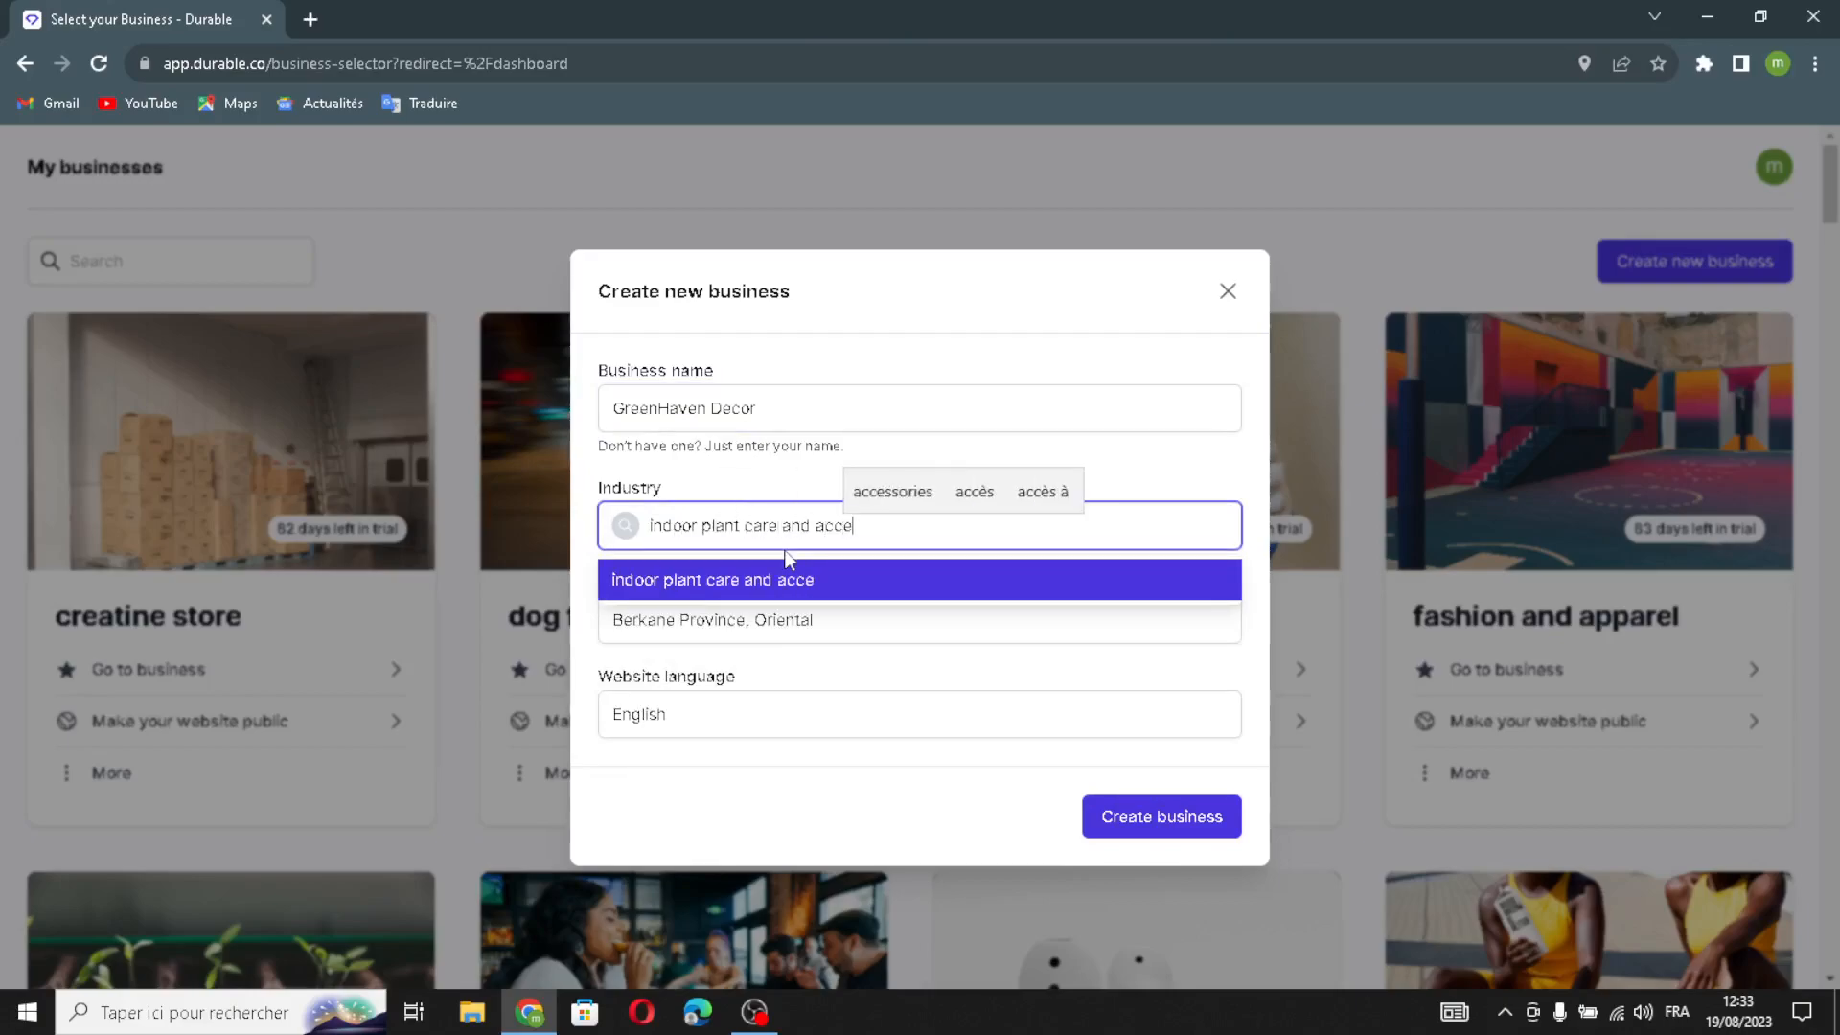
type("ssories")
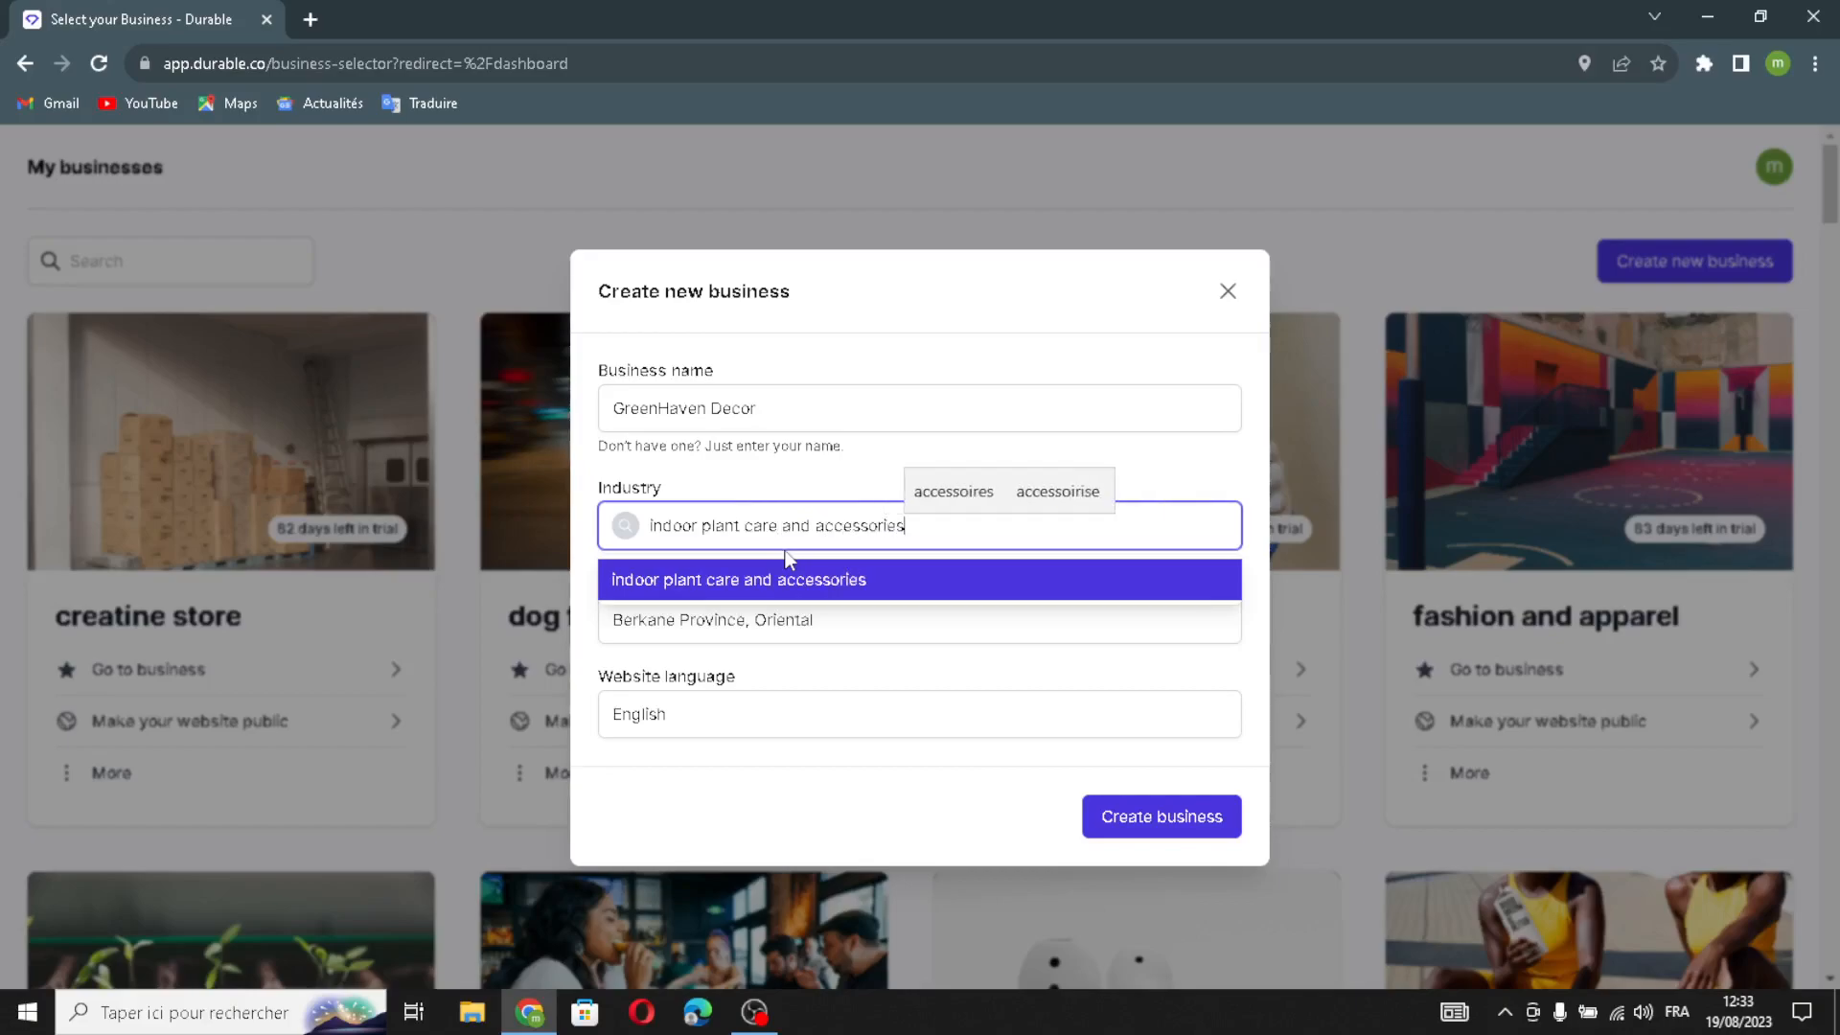
left_click(823, 580)
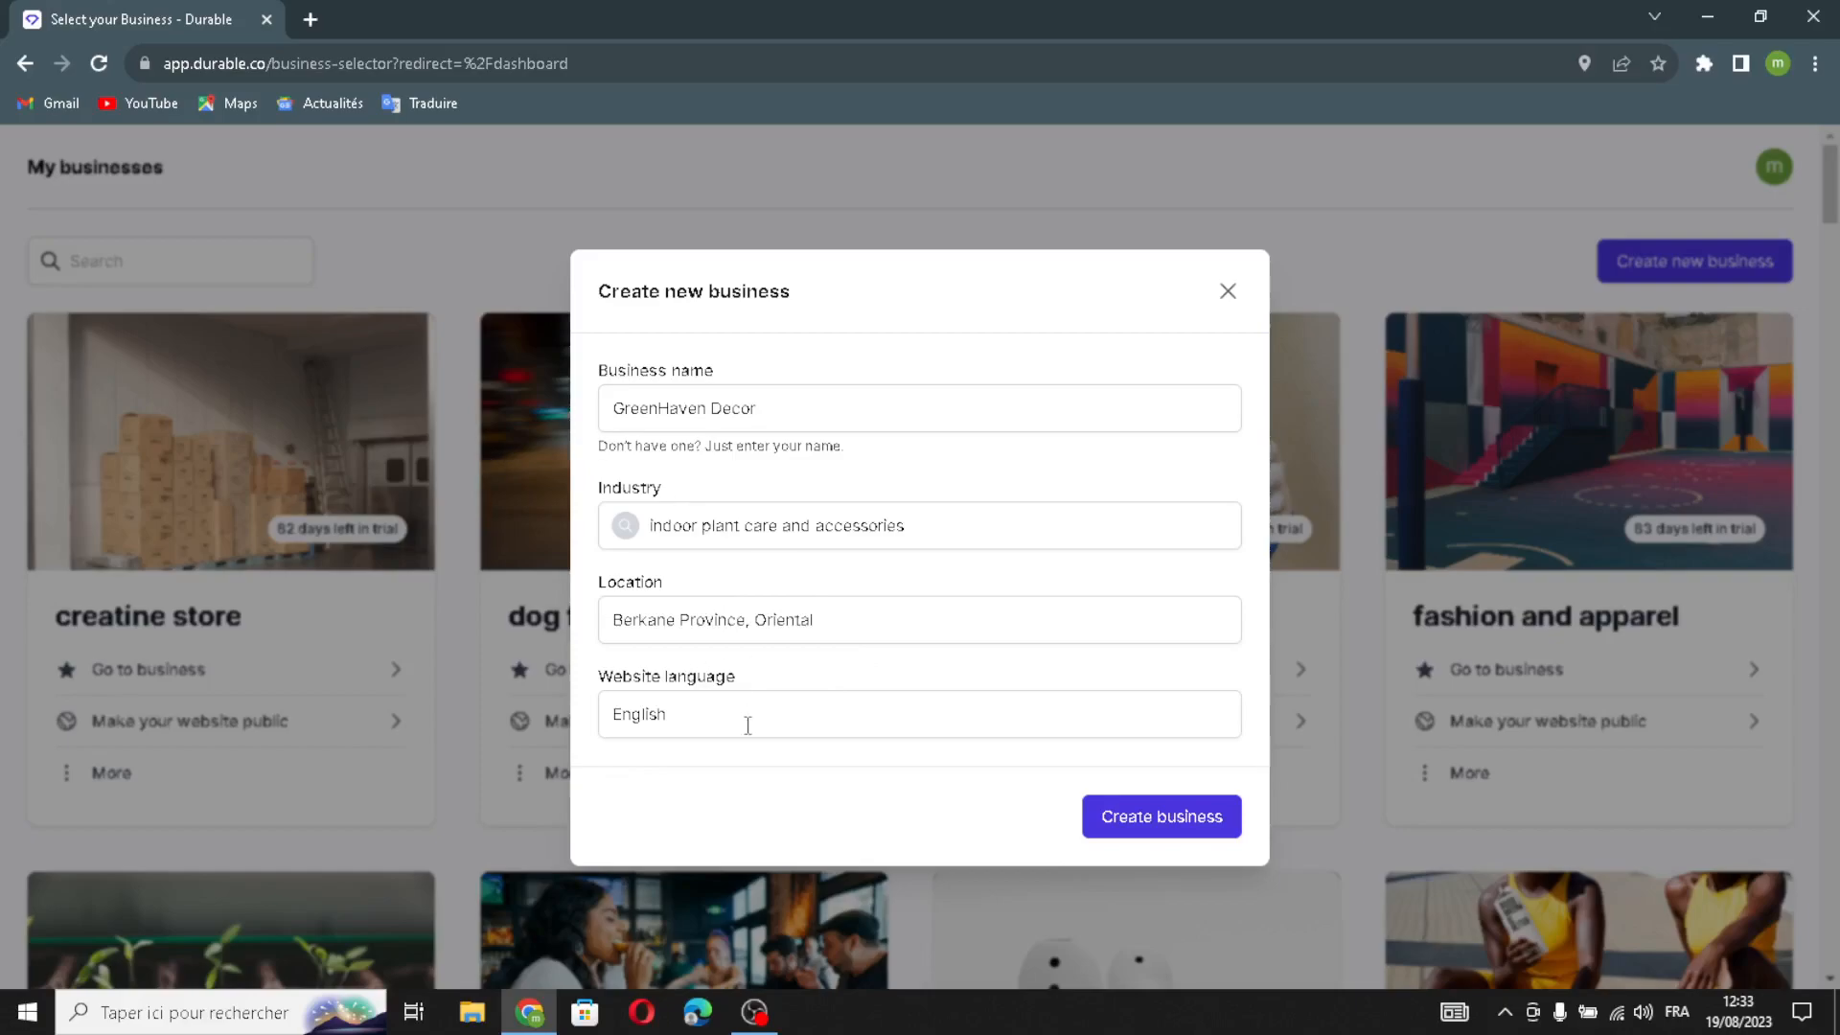
left_click(1177, 821)
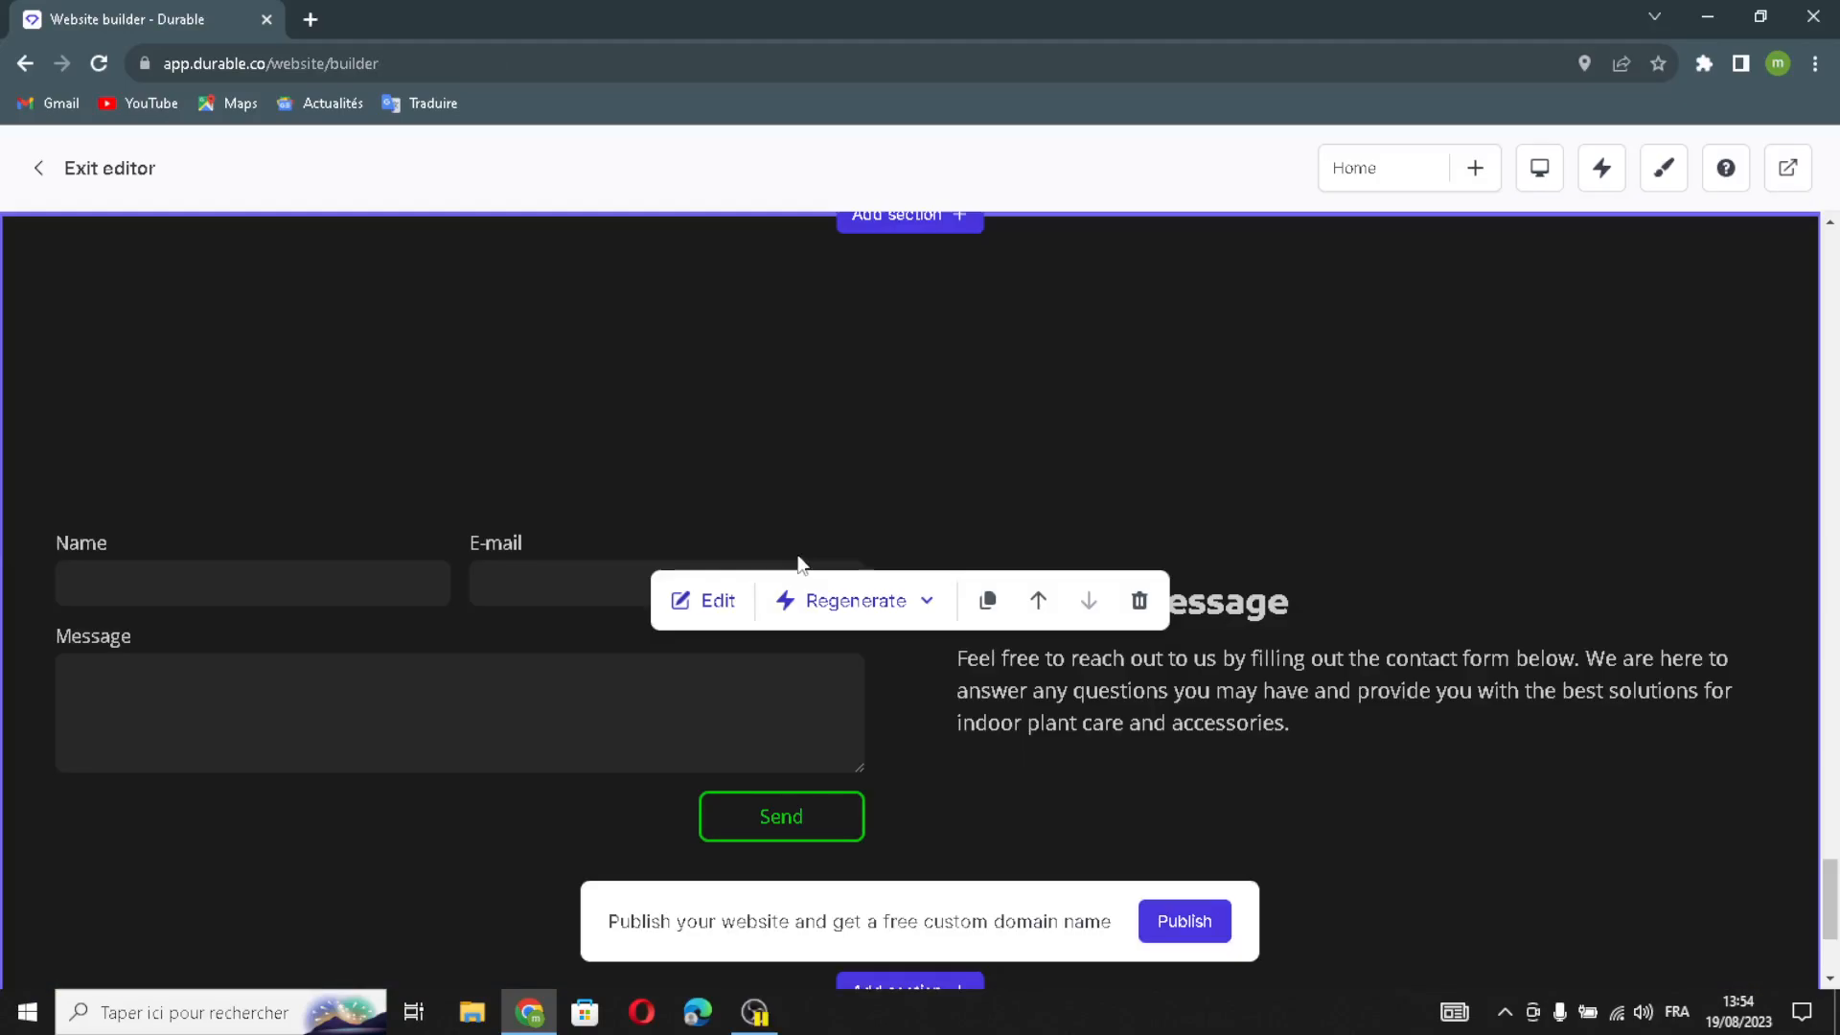
- Open the website header for editing and enable replacing the company name with a logo
scroll(997, 566, "up", 10)
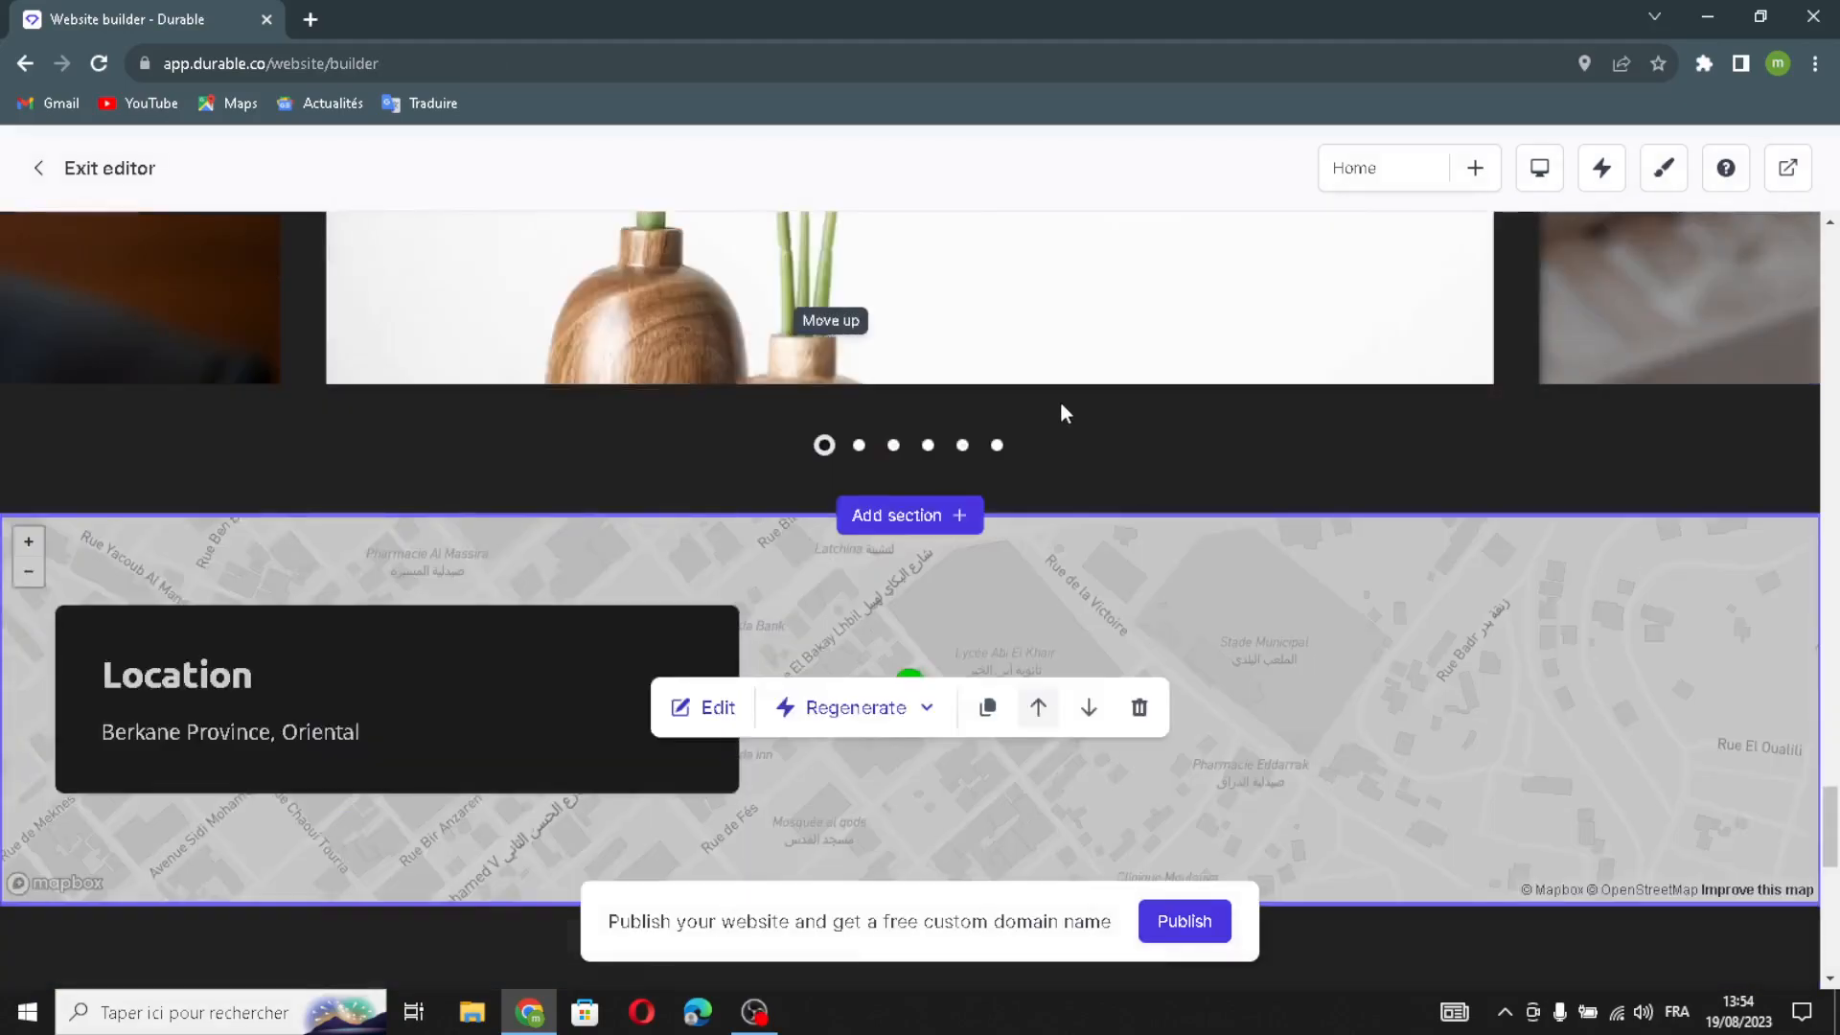
scroll(961, 382, "up", 15)
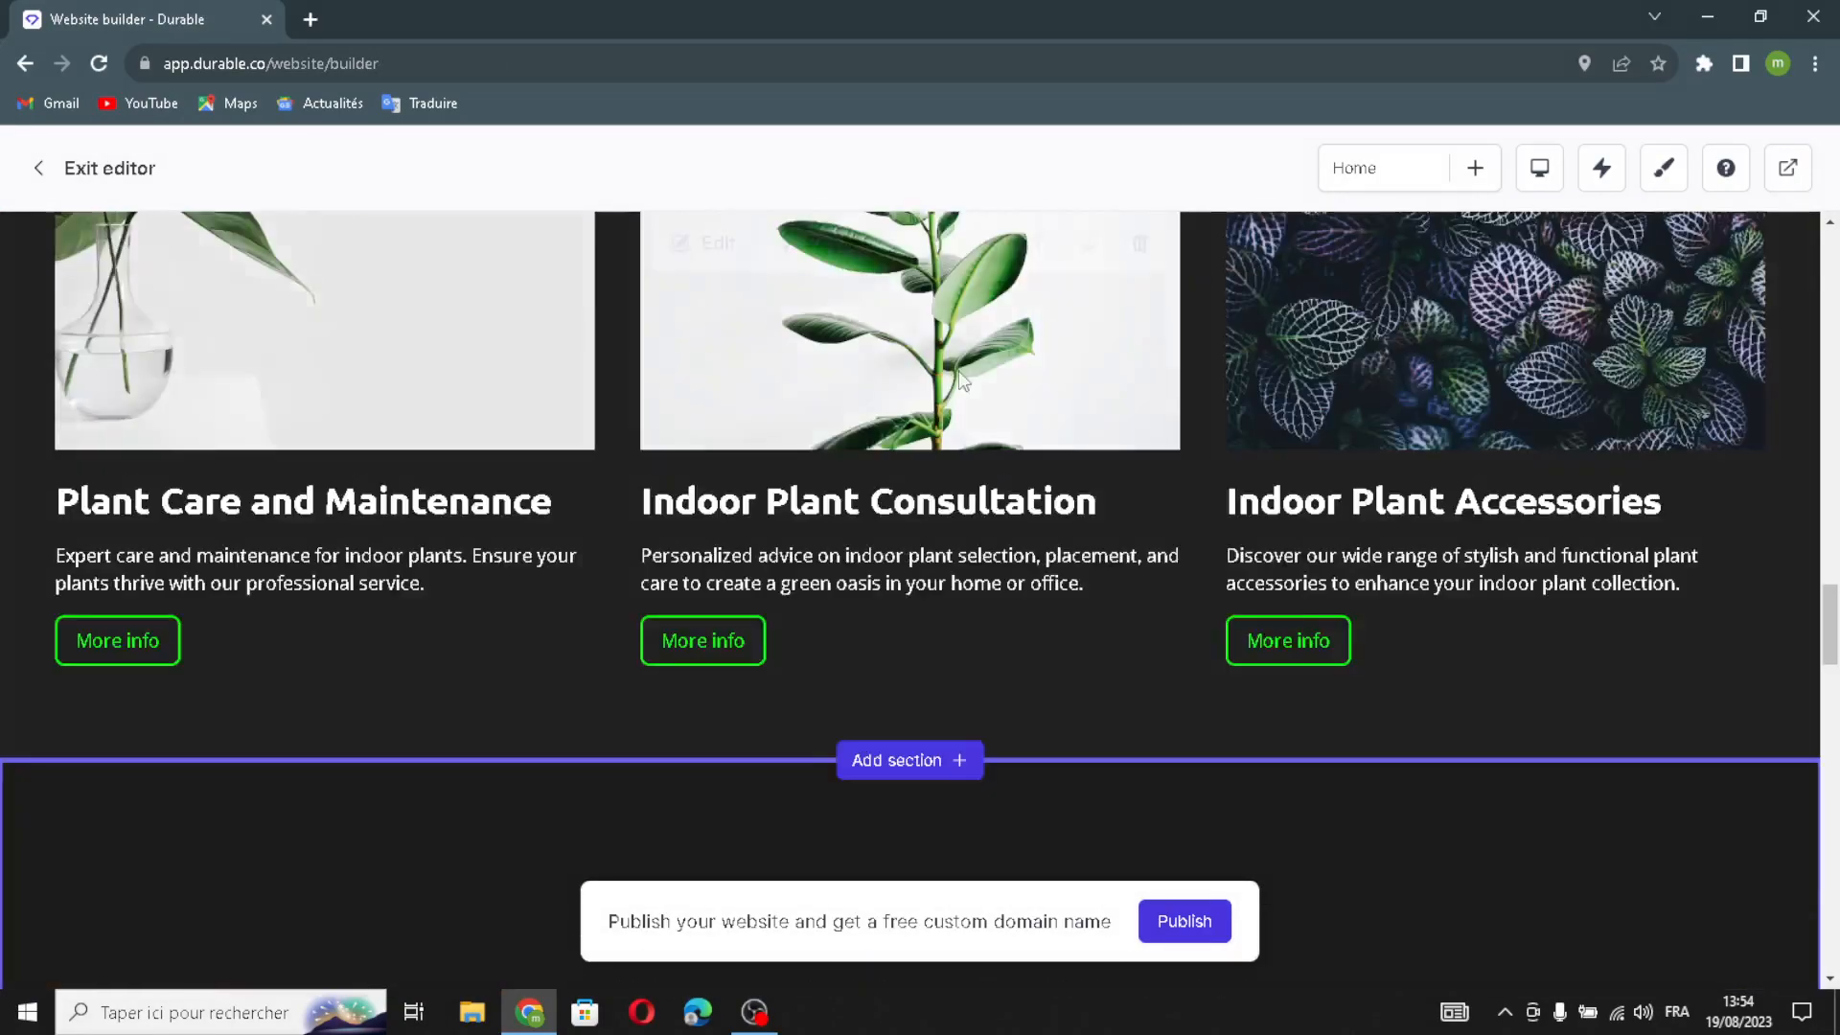
scroll(959, 371, "up", 10)
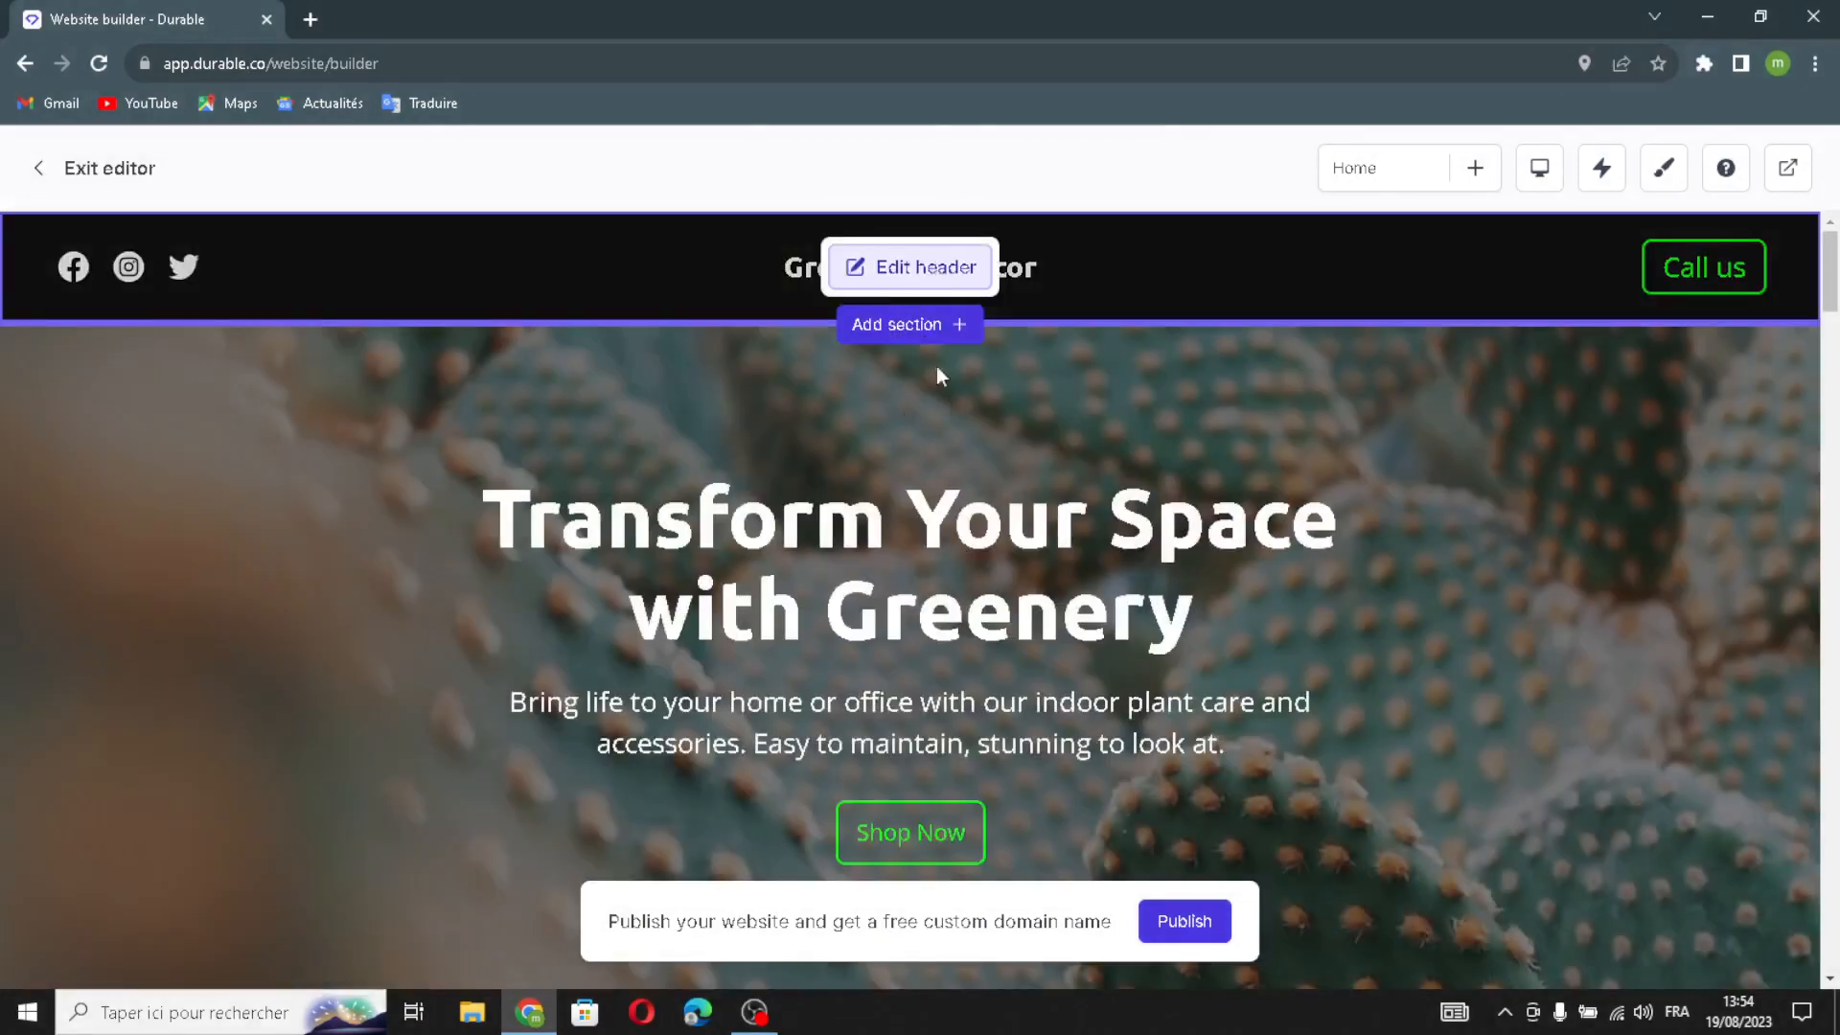
left_click(901, 266)
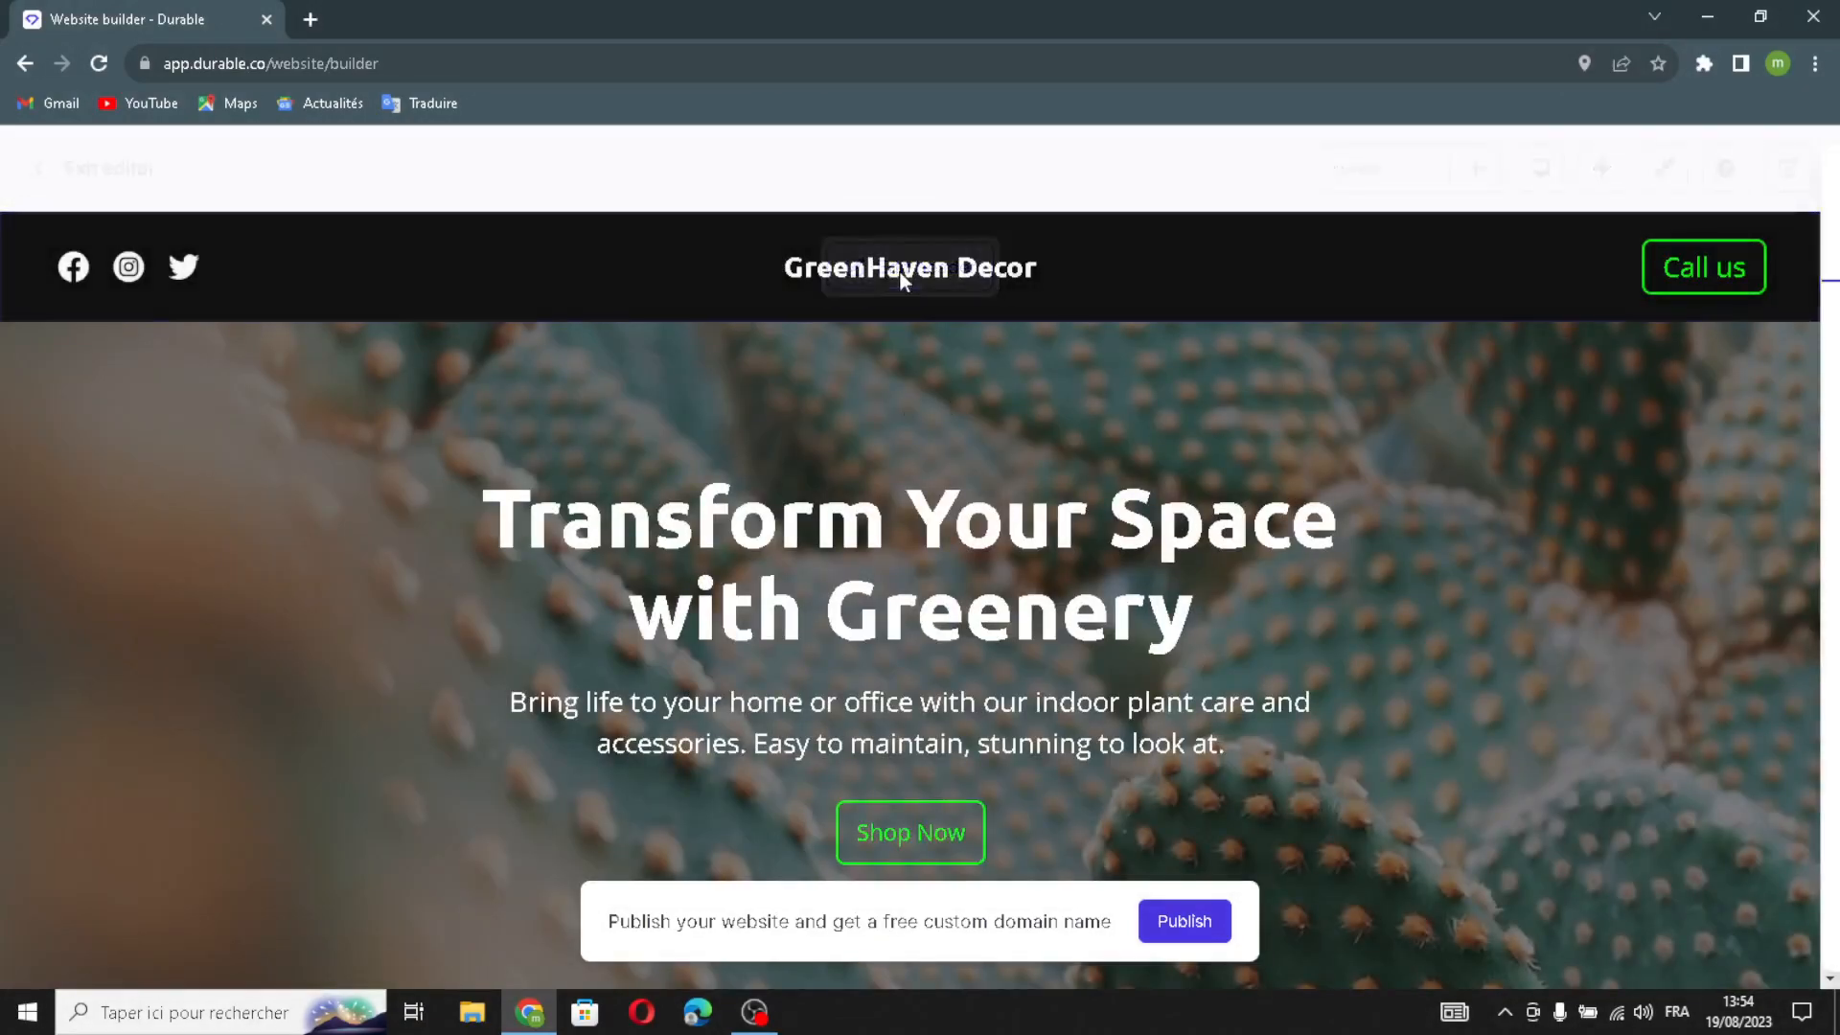
triple_click(1581, 500)
left_click(1631, 501)
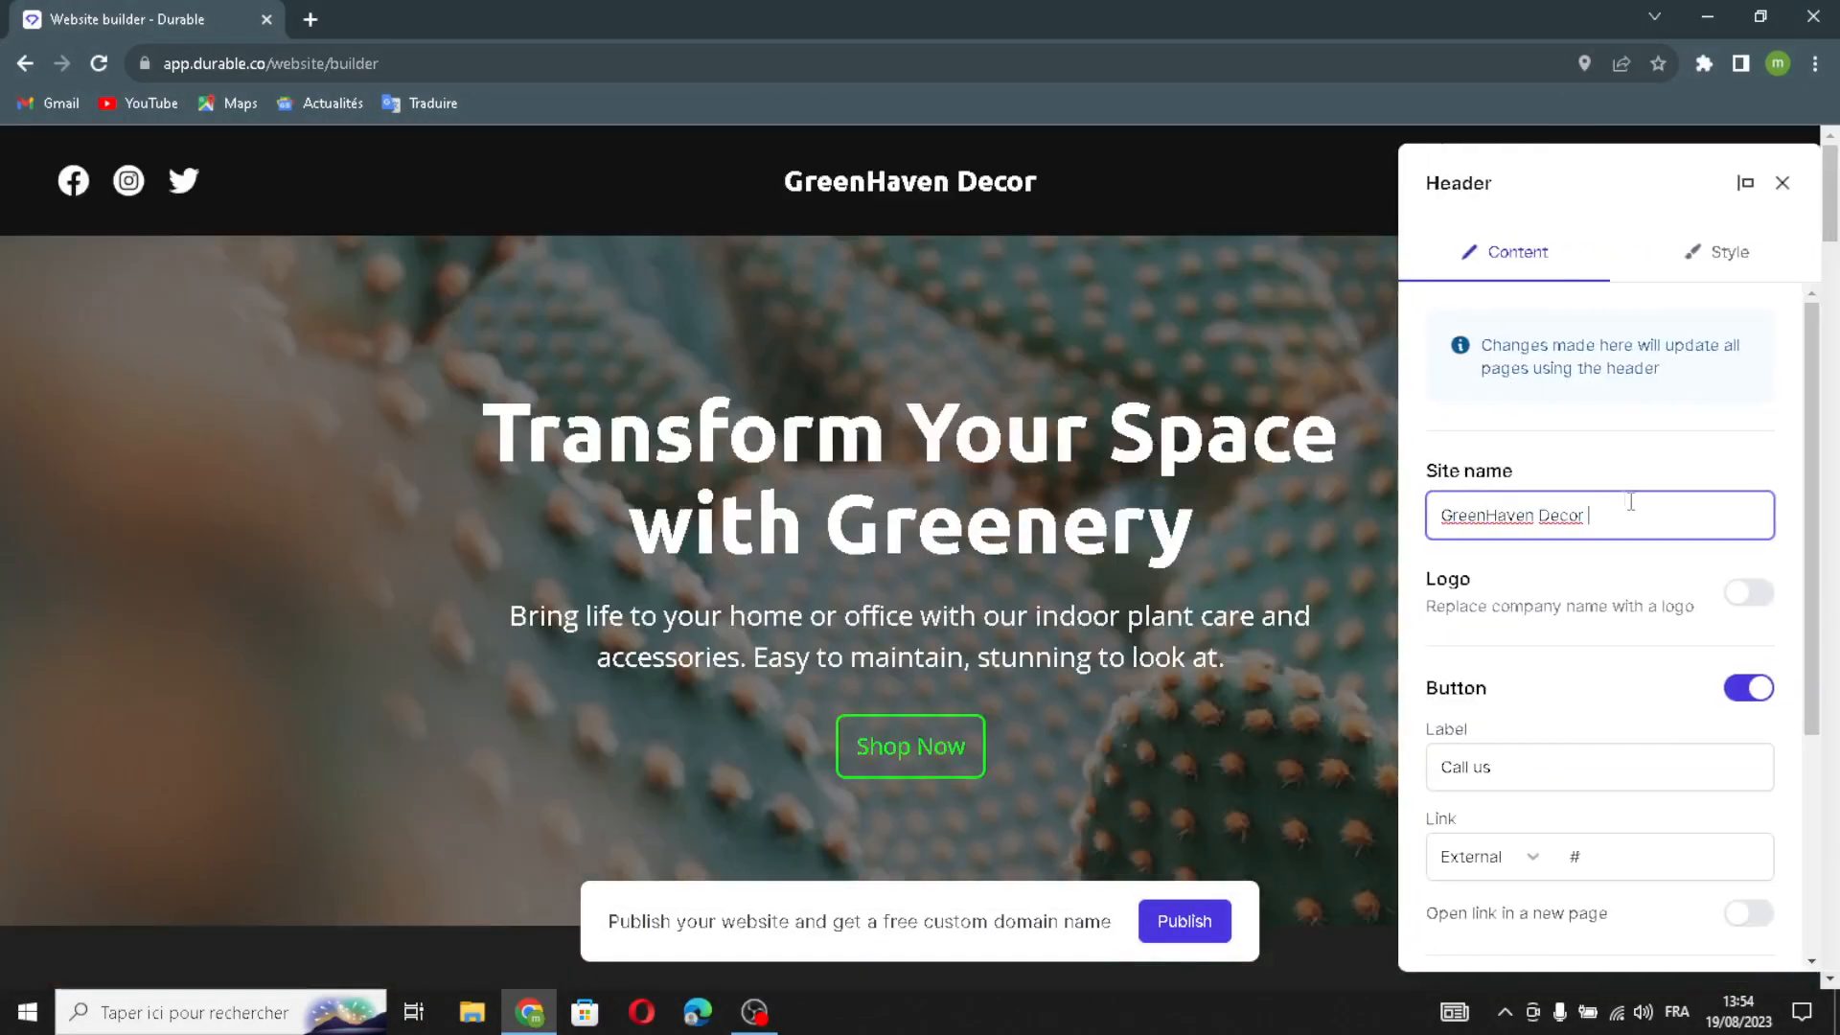
left_click(1750, 594)
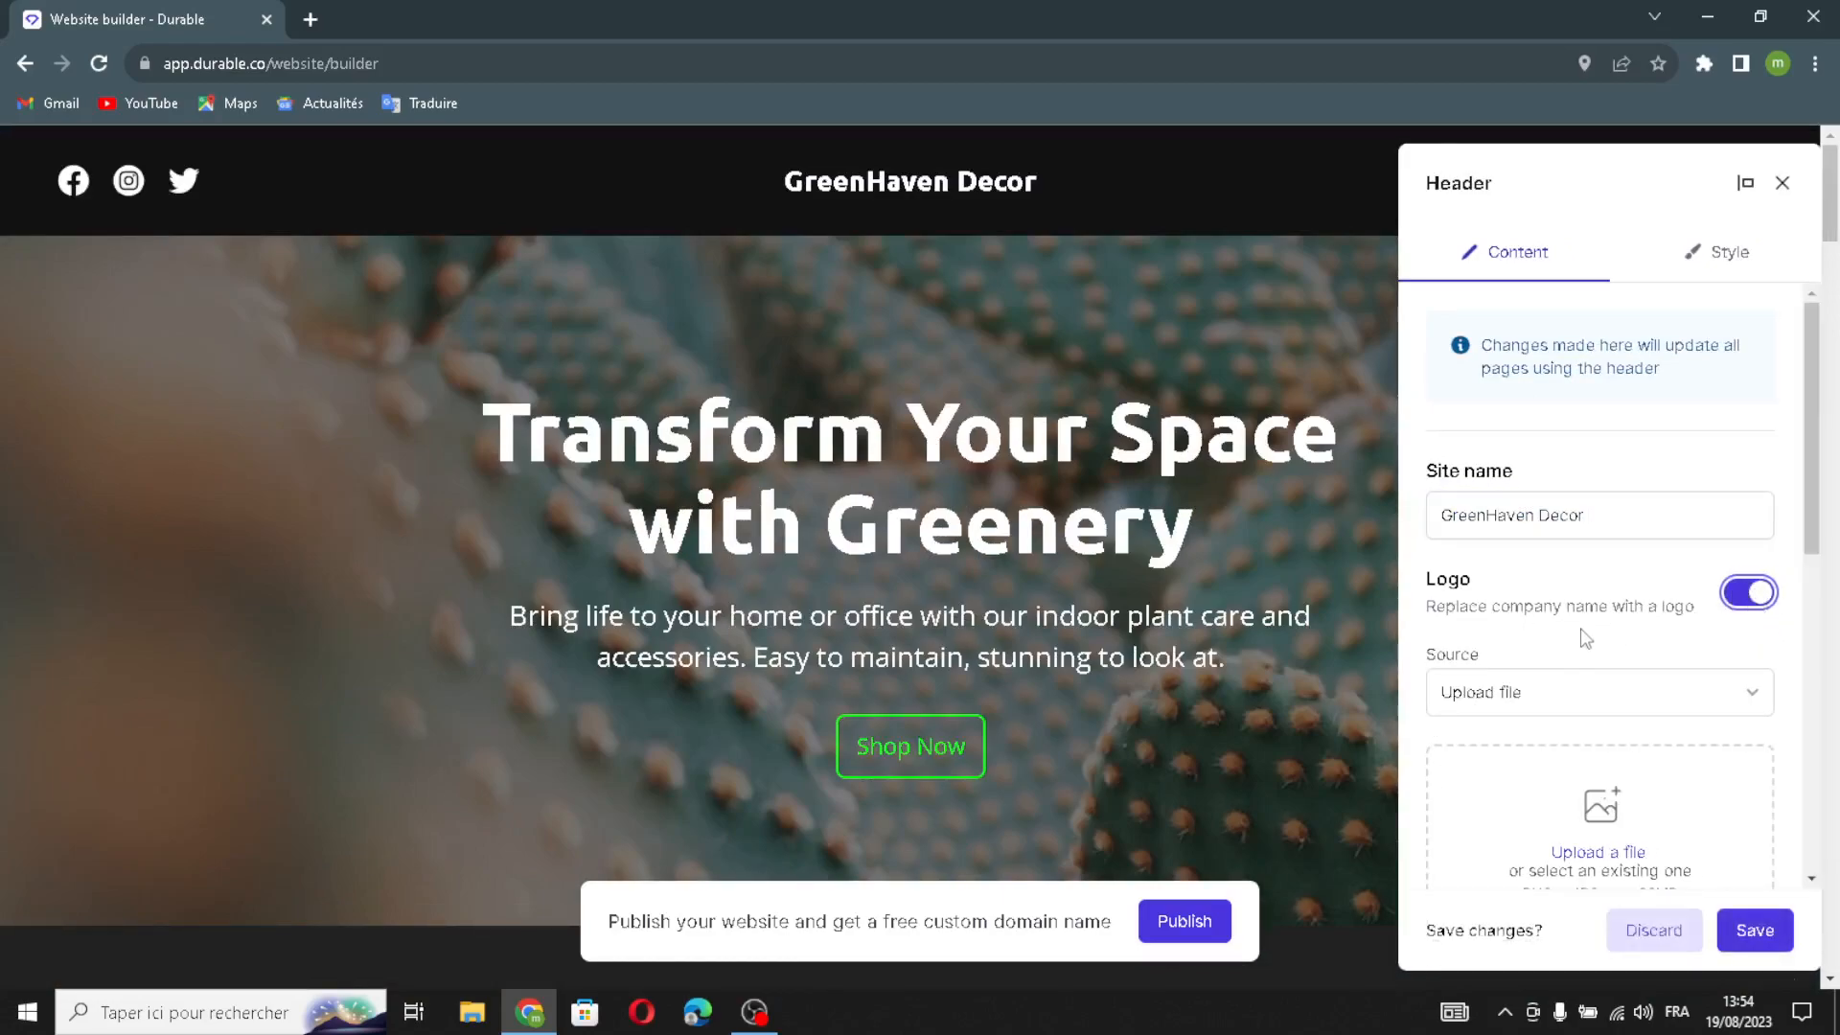
- Examine the header's content settings for the logo upload, button label, button link and social links
scroll(1754, 763, "down", 2)
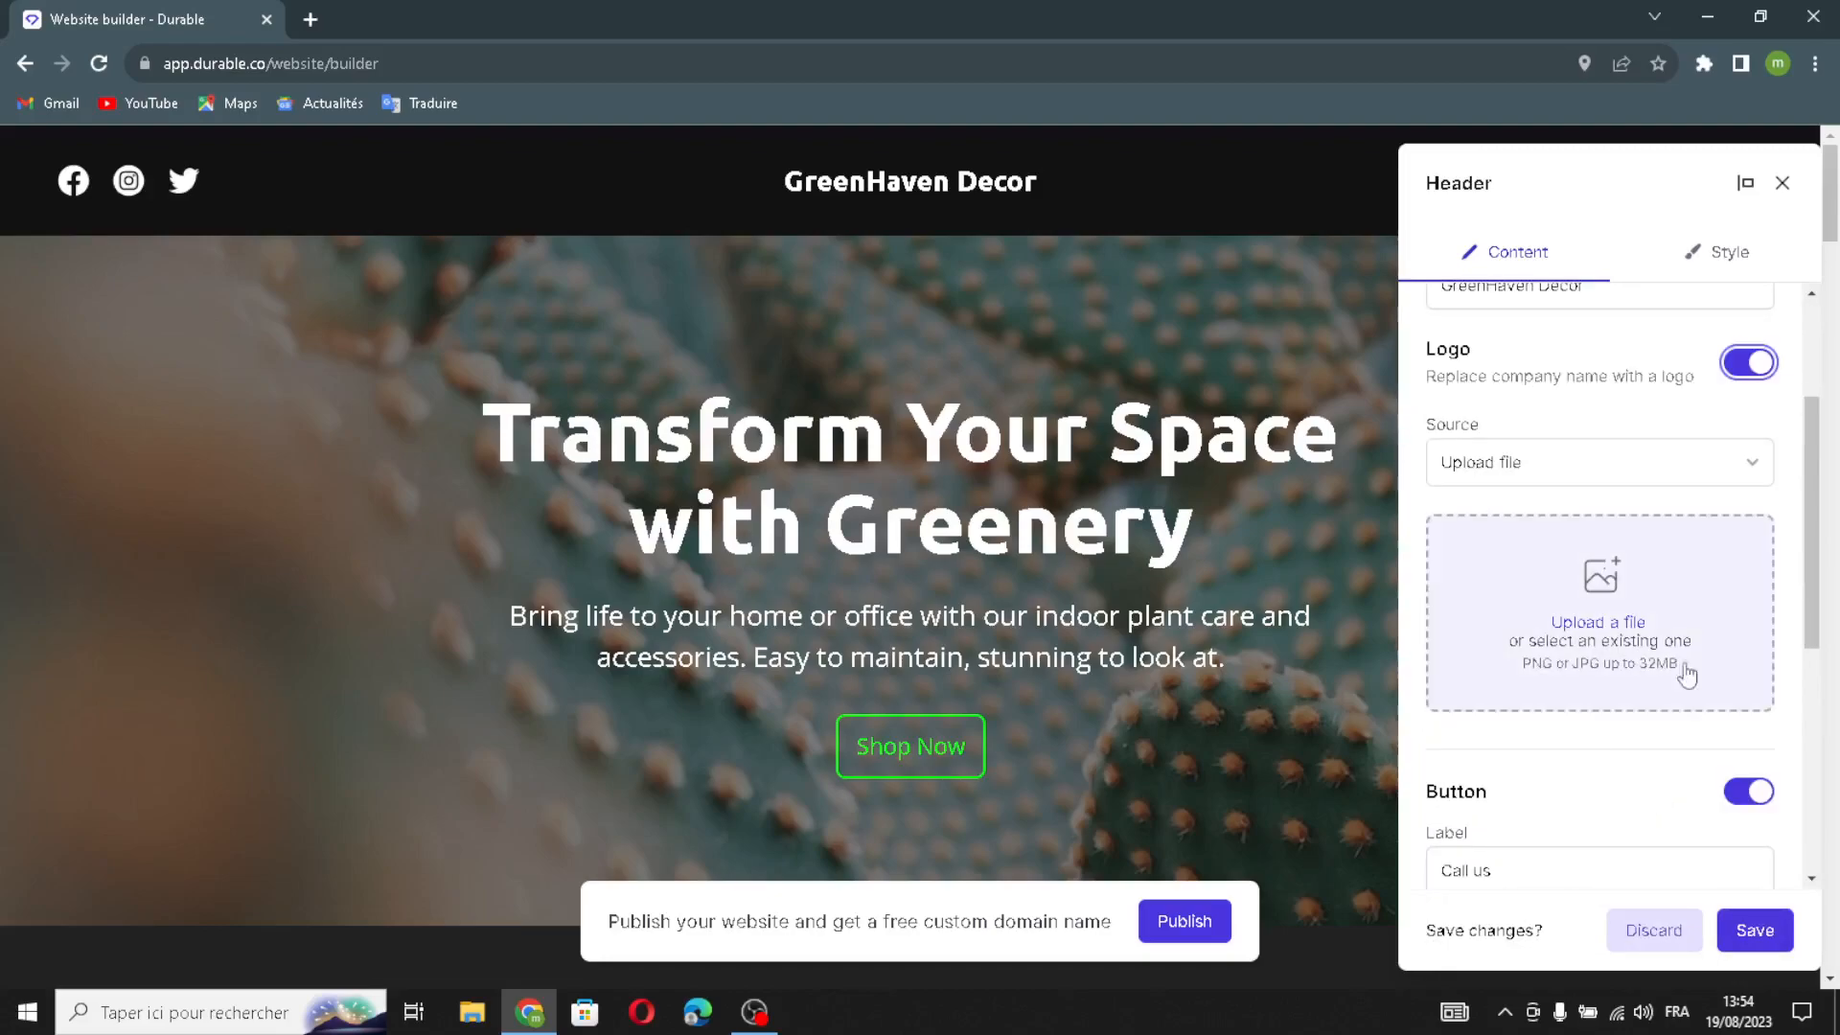
scroll(1587, 712, "down", 2)
triple_click(1584, 655)
left_click(1591, 623)
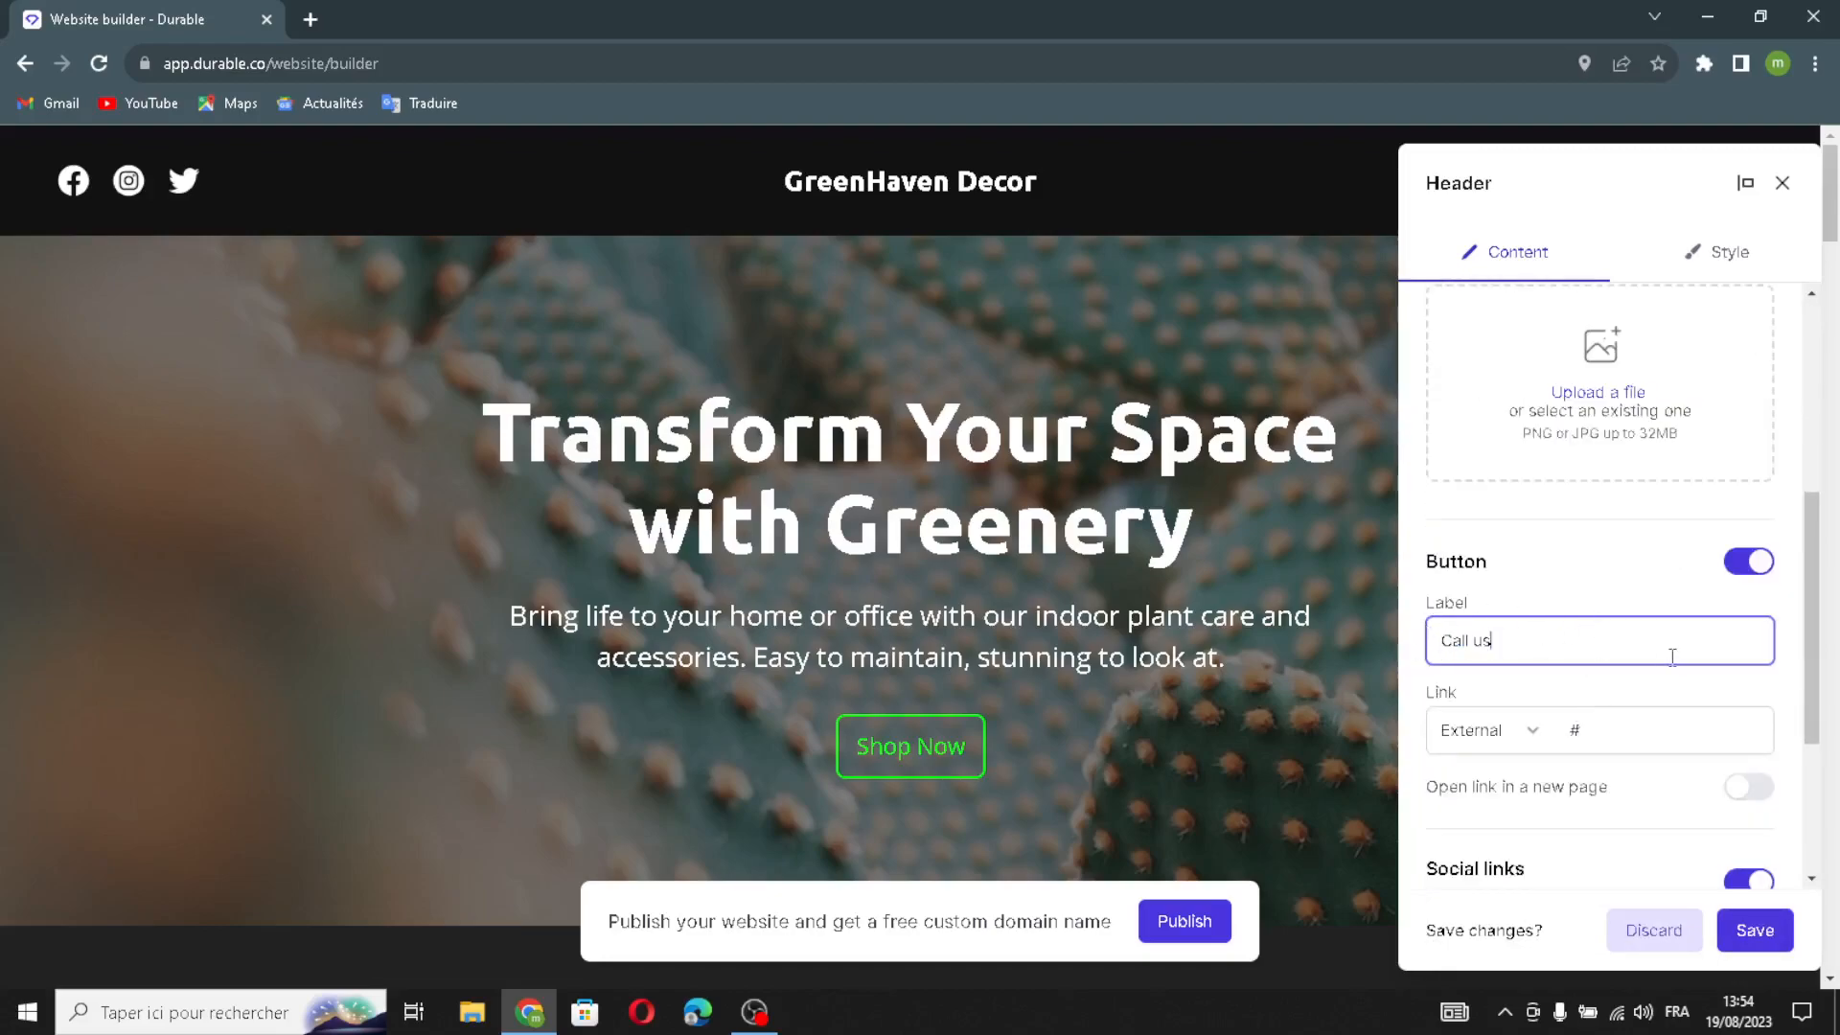
left_click(1717, 736)
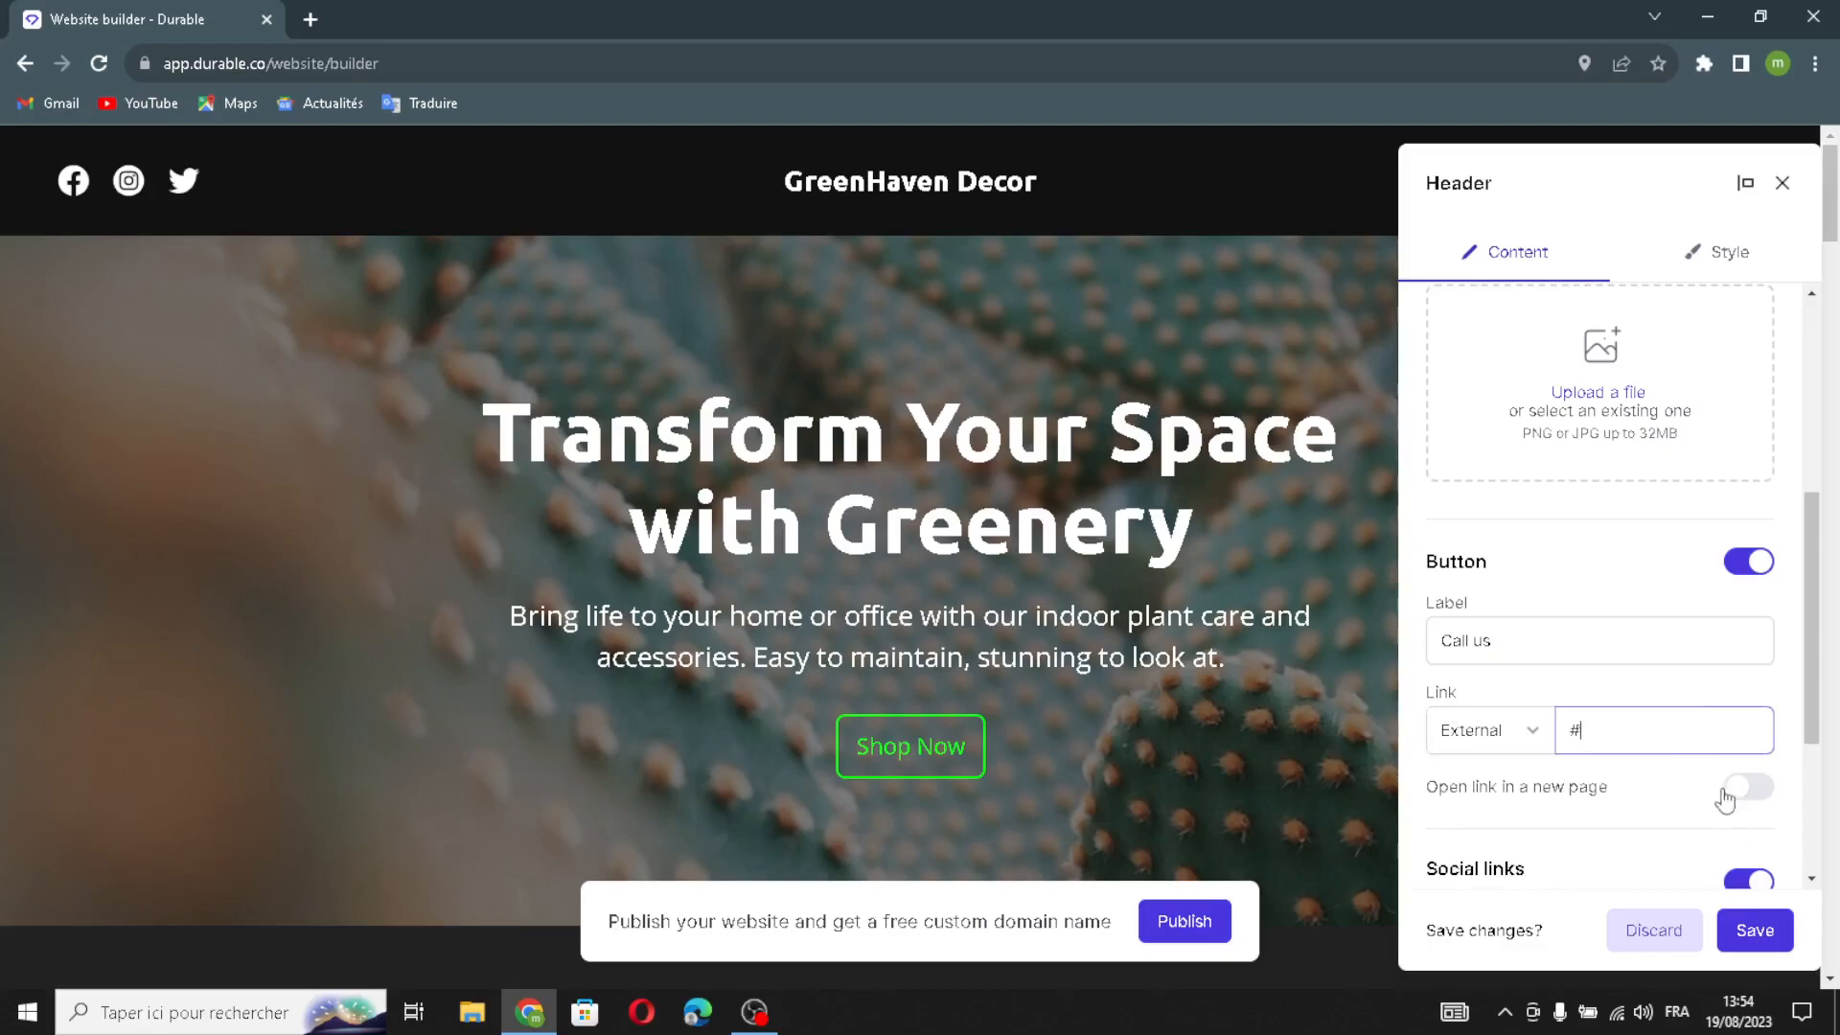
scroll(1473, 794, "down", 3)
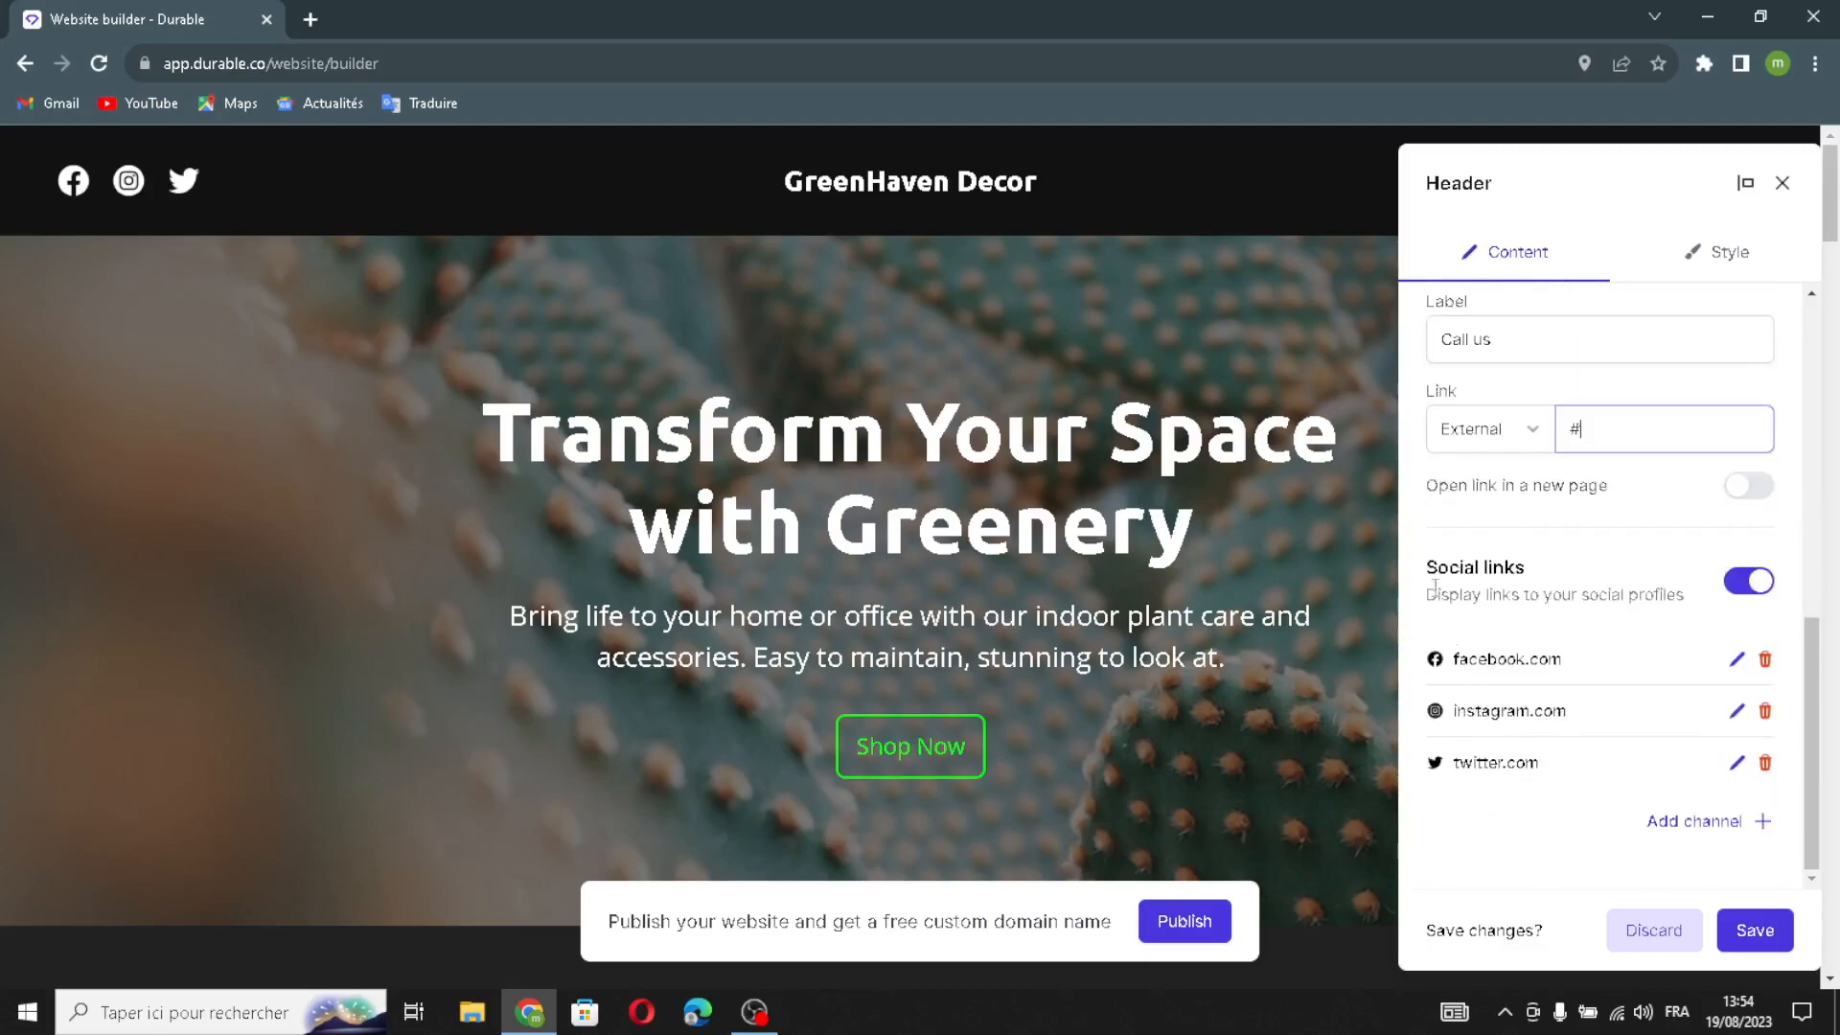
left_click_drag(1744, 823, 1715, 837)
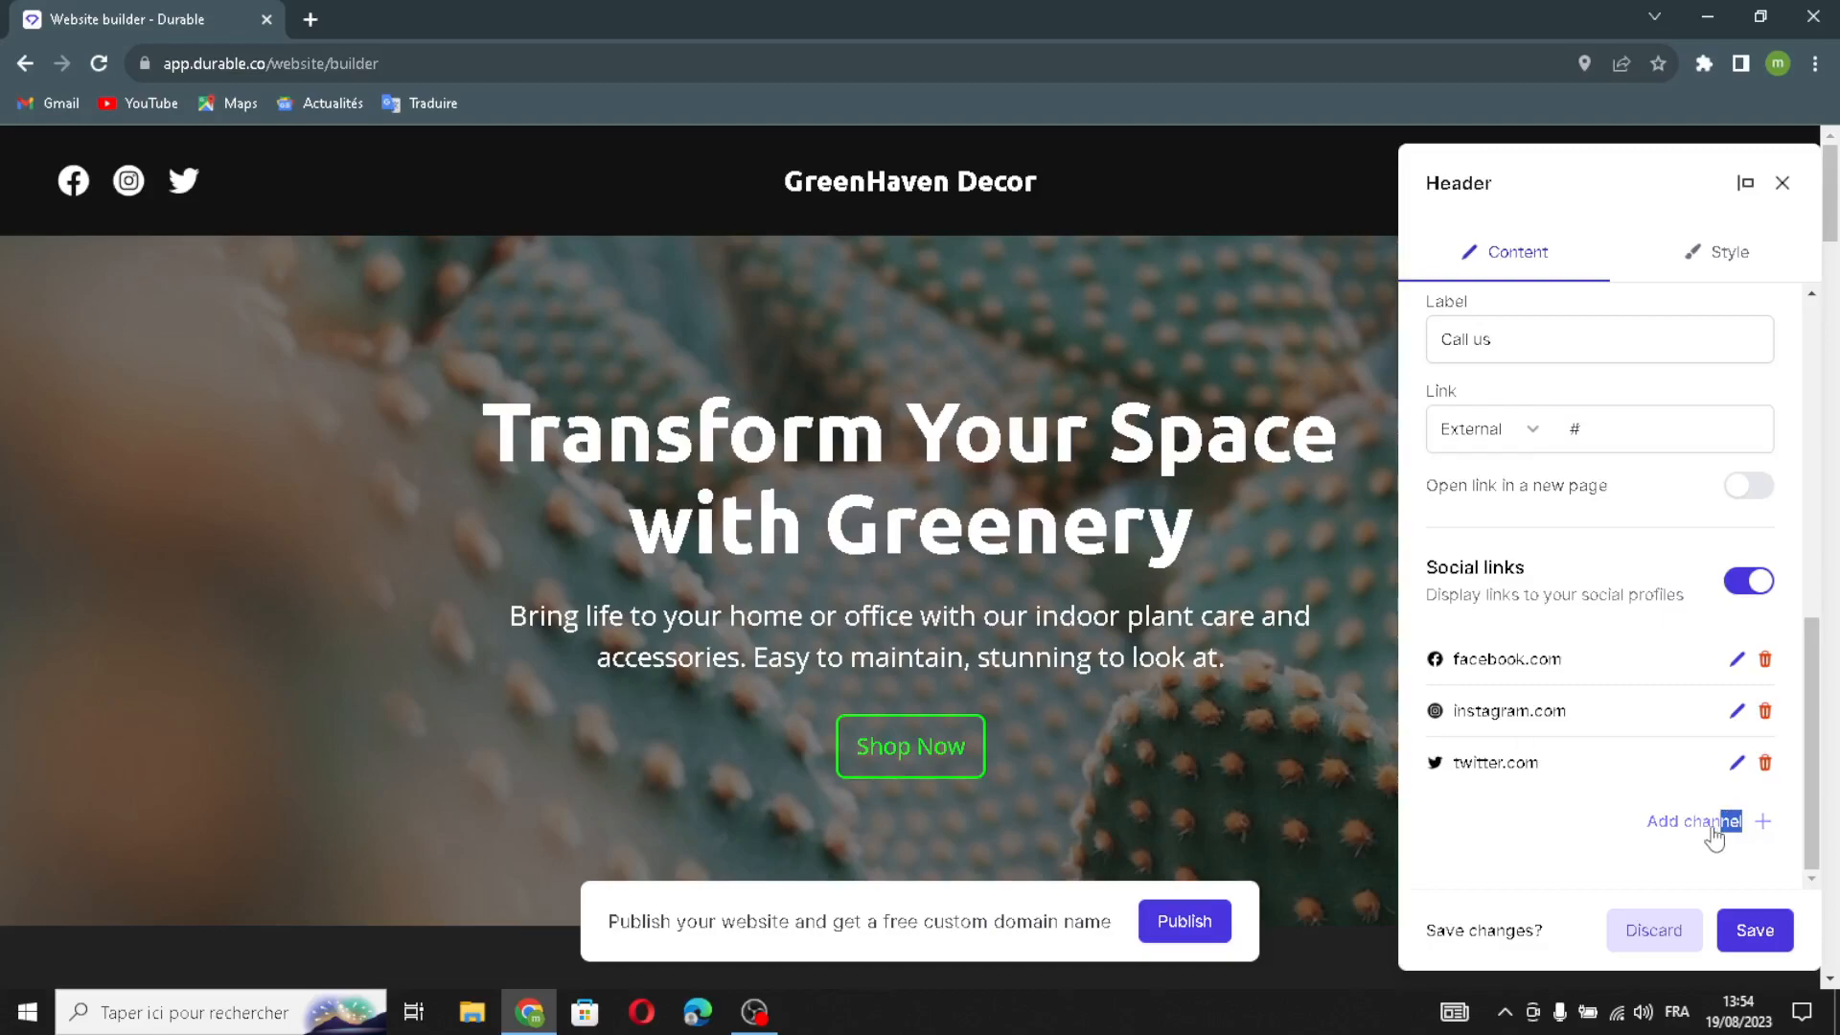
left_click(1715, 832)
left_click(843, 509)
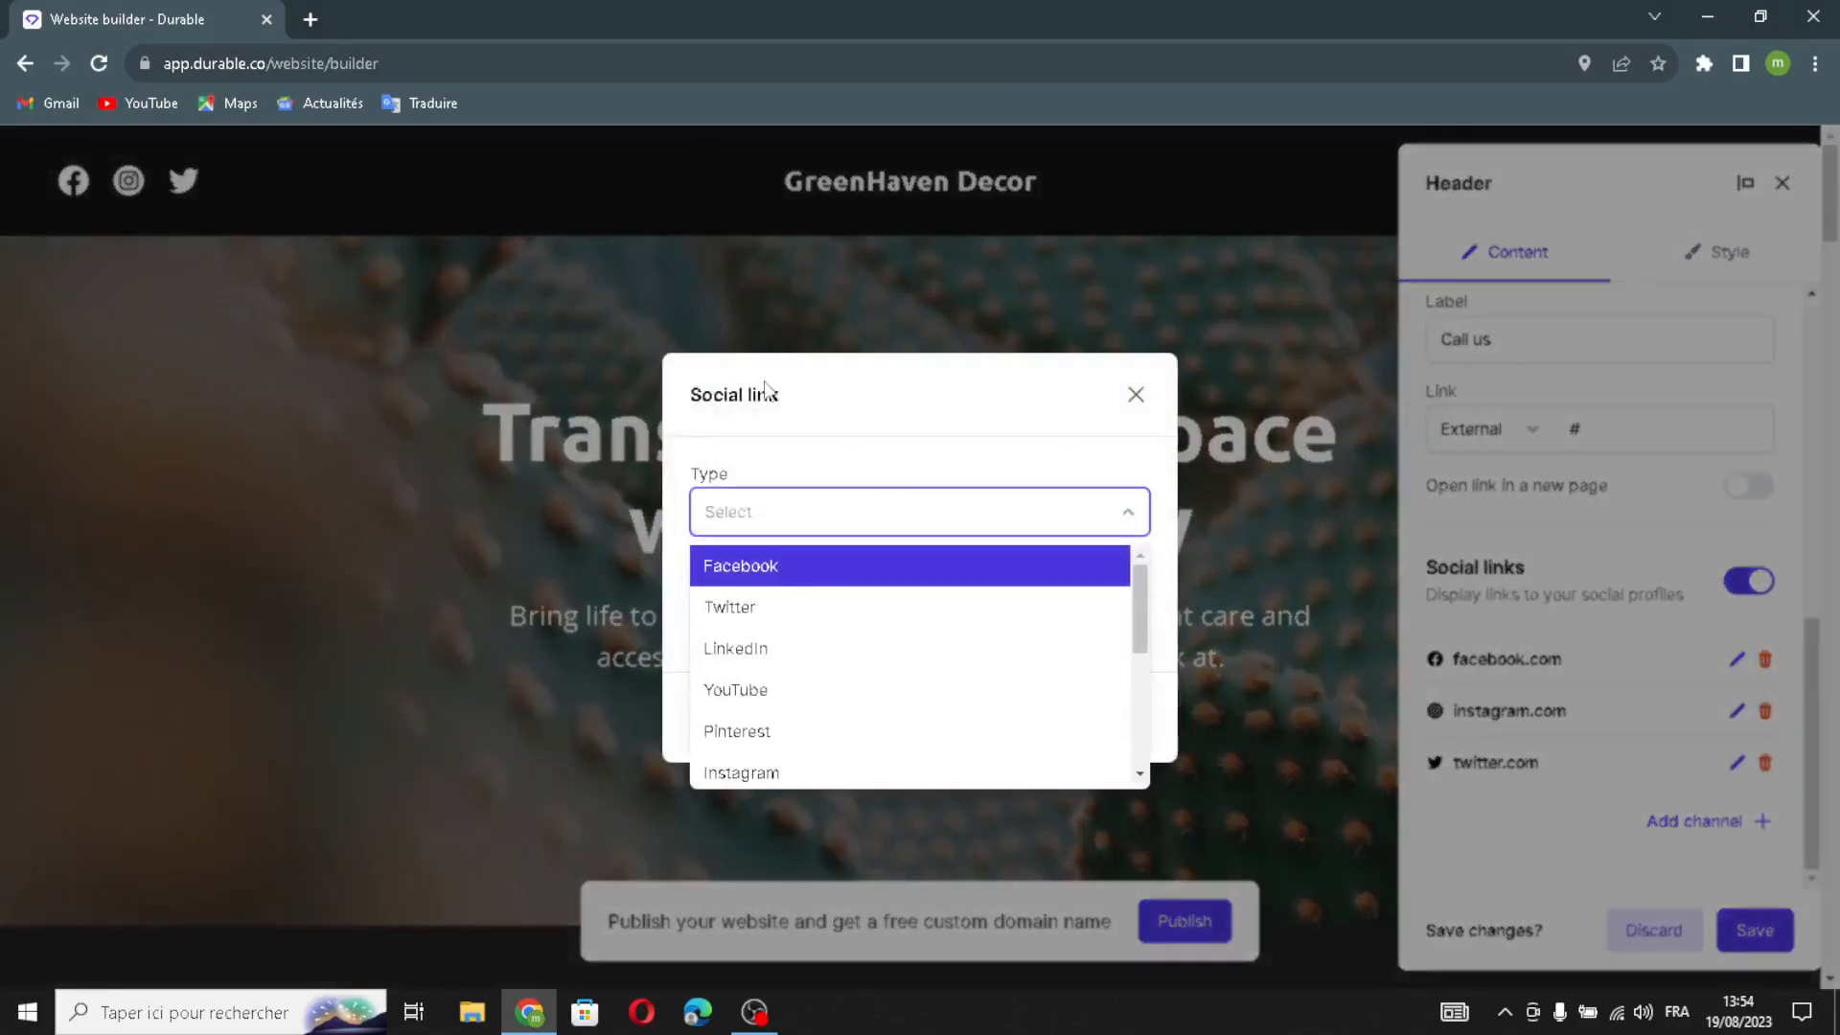
left_click(754, 635)
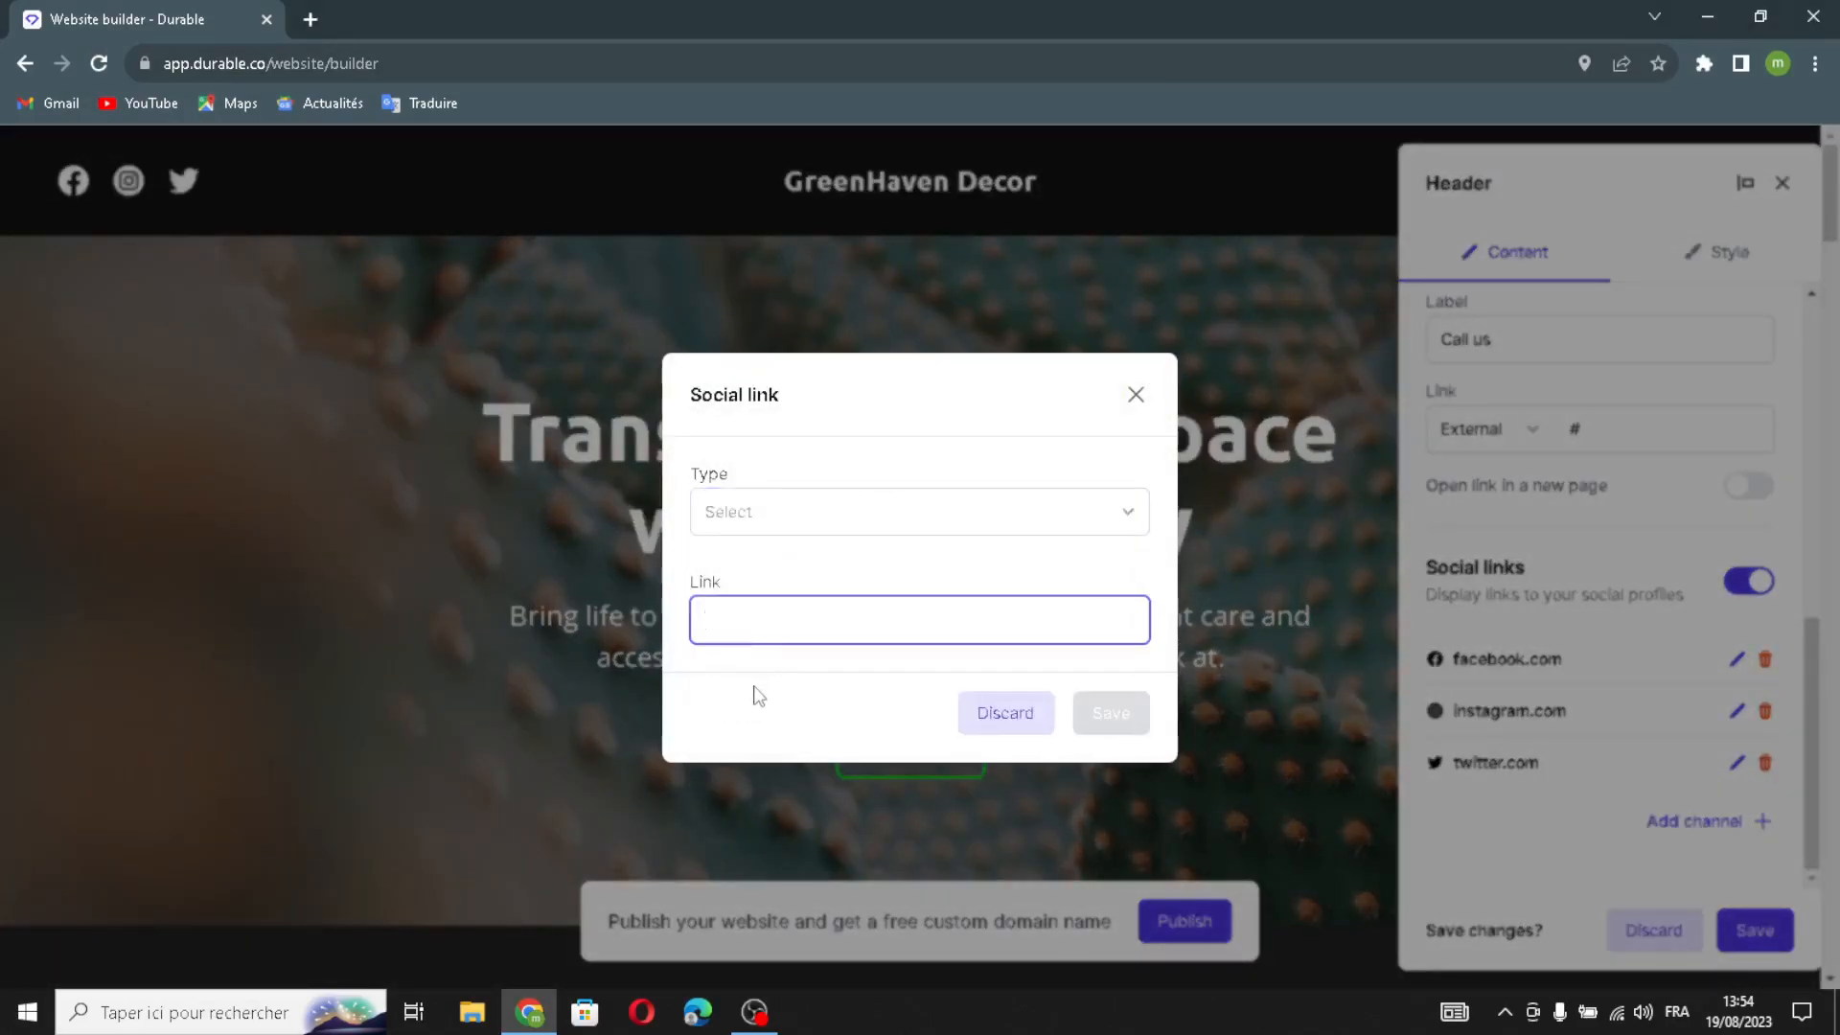
left_click(1136, 395)
- Examine the header's style options for element positioning, social icon size and social icon shape
left_click(1696, 253)
scroll(1627, 358, "down", 5)
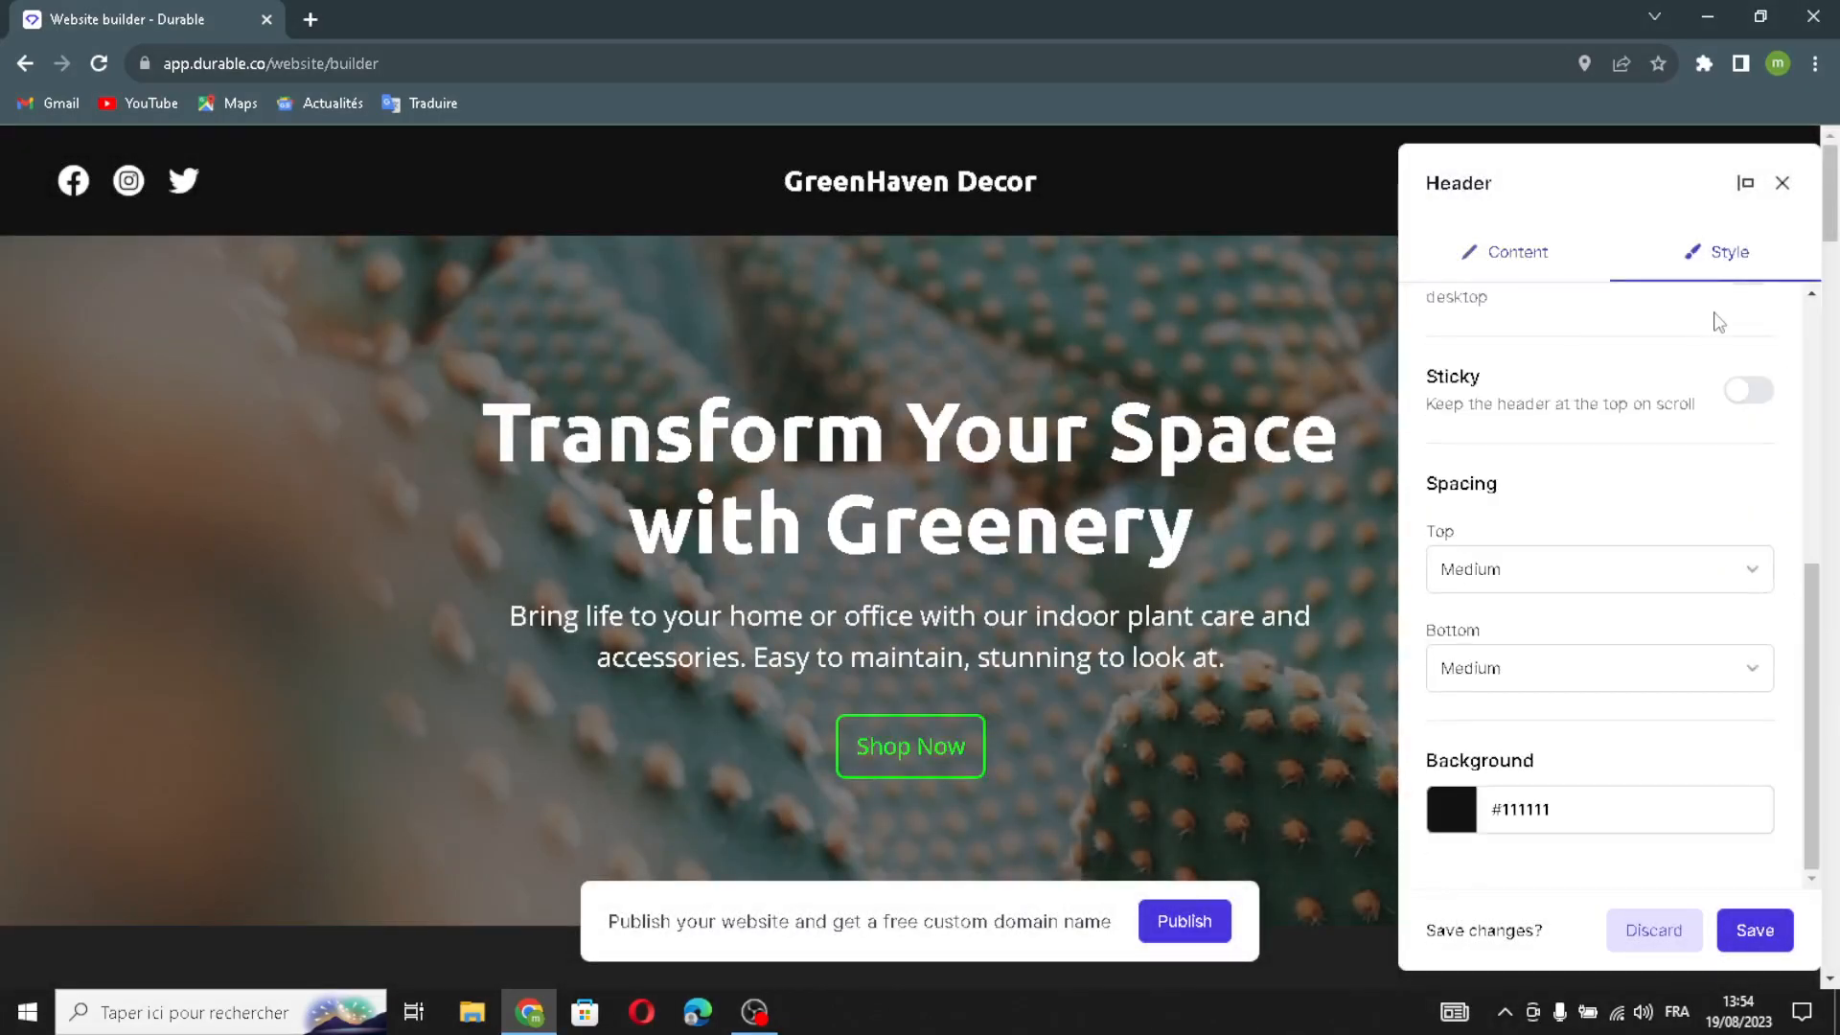
scroll(1550, 465, "up", 5)
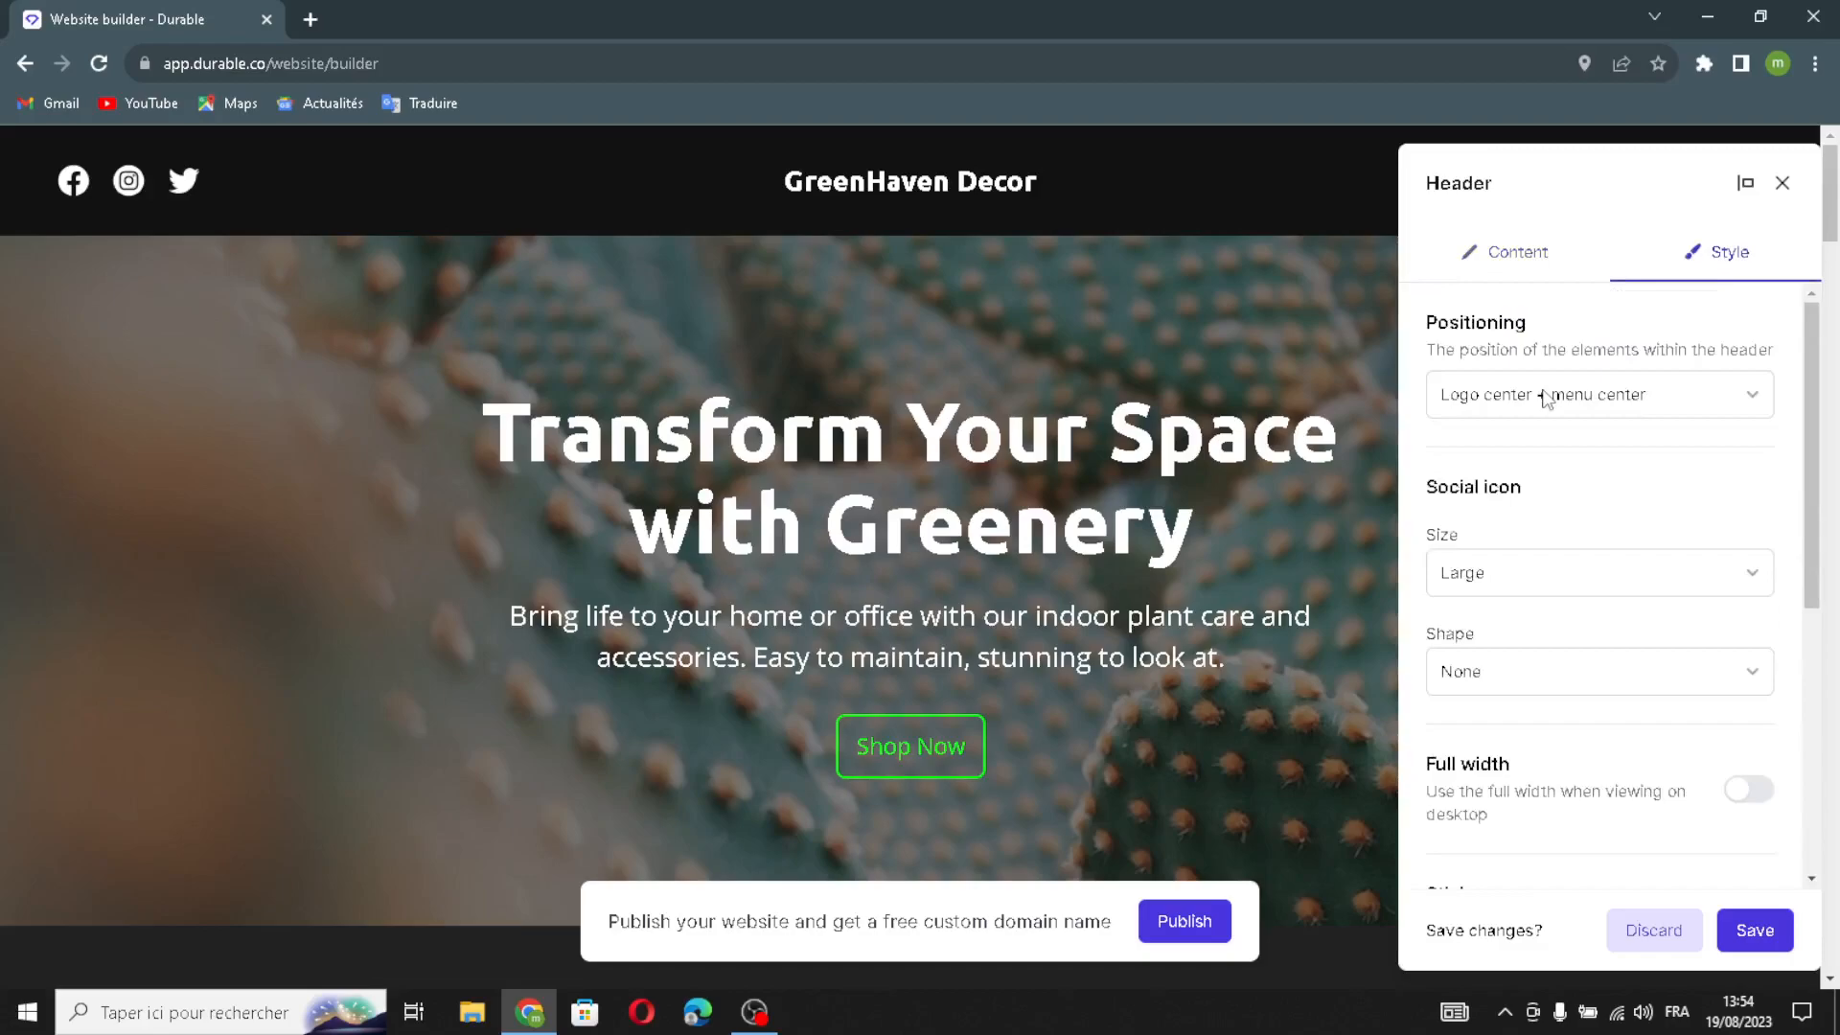
left_click(1673, 410)
left_click(1668, 412)
left_click(1502, 585)
left_click(1550, 625)
left_click(1546, 664)
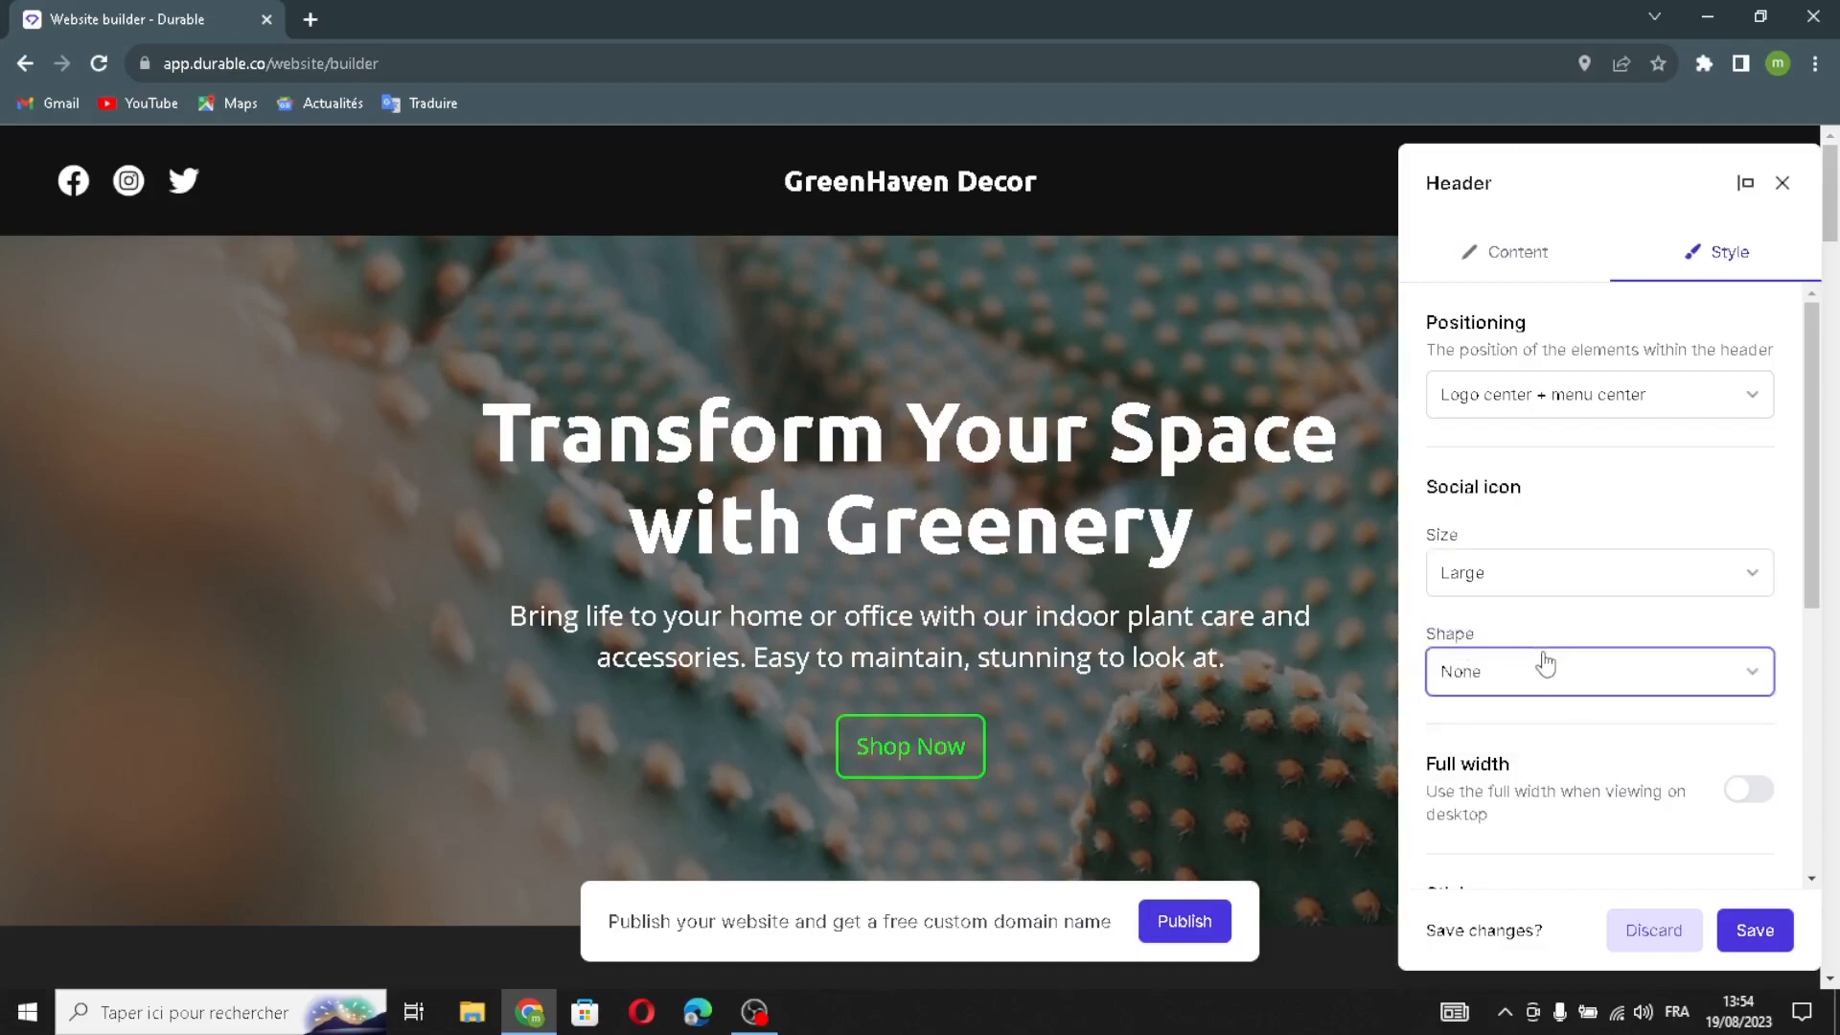
left_click(1543, 671)
- Make the header sticky and full width, and save the header changes
scroll(1533, 661, "down", 5)
scroll(1500, 613, "up", 1)
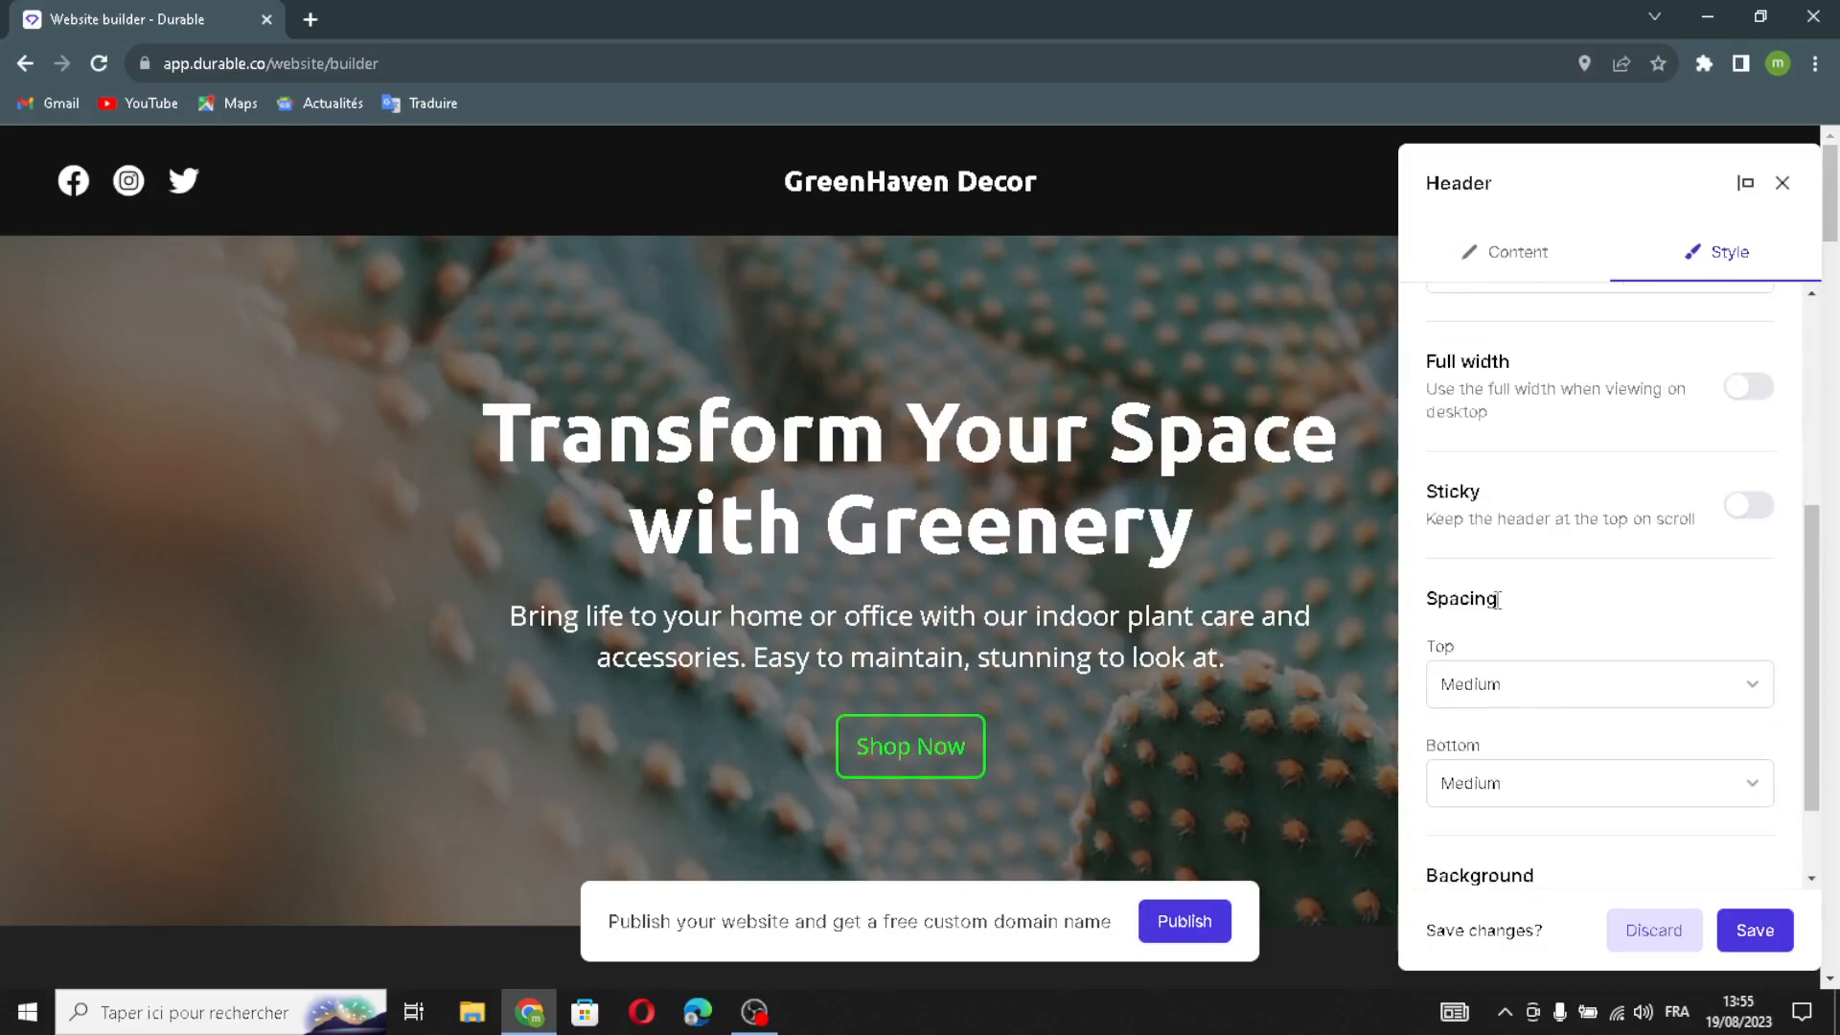
left_click(1753, 506)
left_click(1748, 388)
scroll(1476, 671, "down", 1)
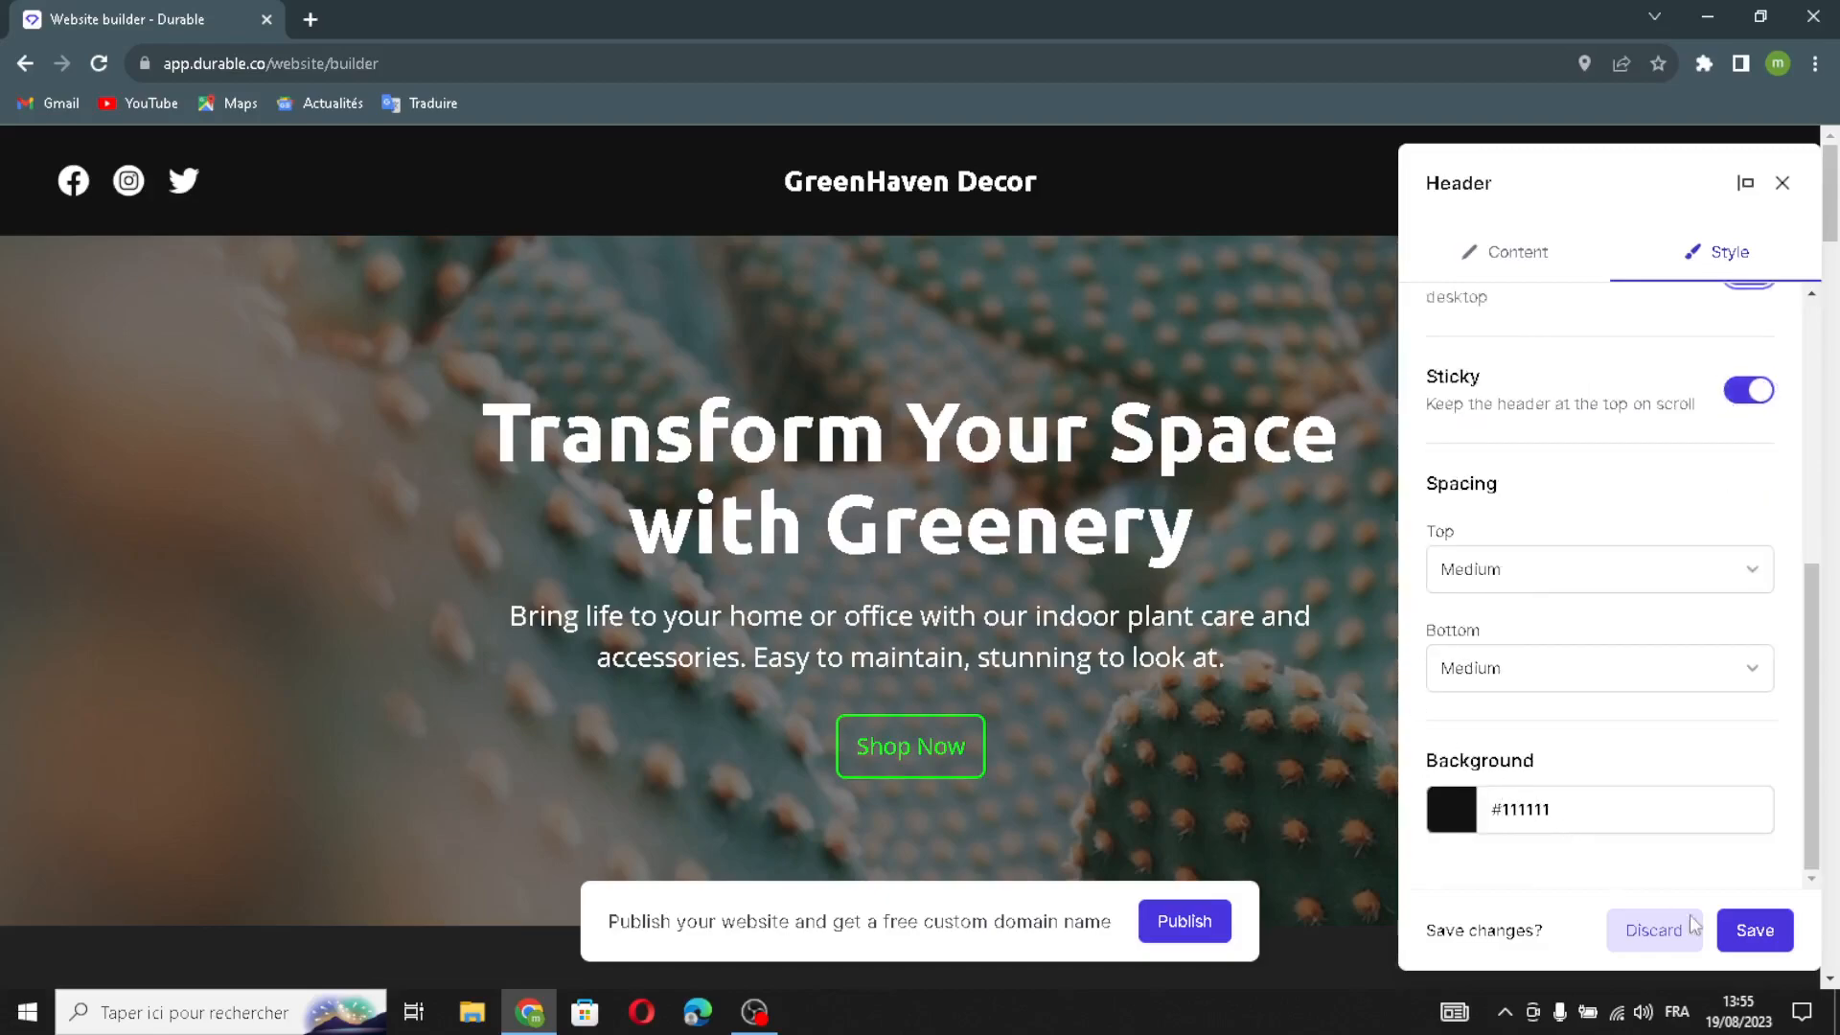
left_click(1759, 931)
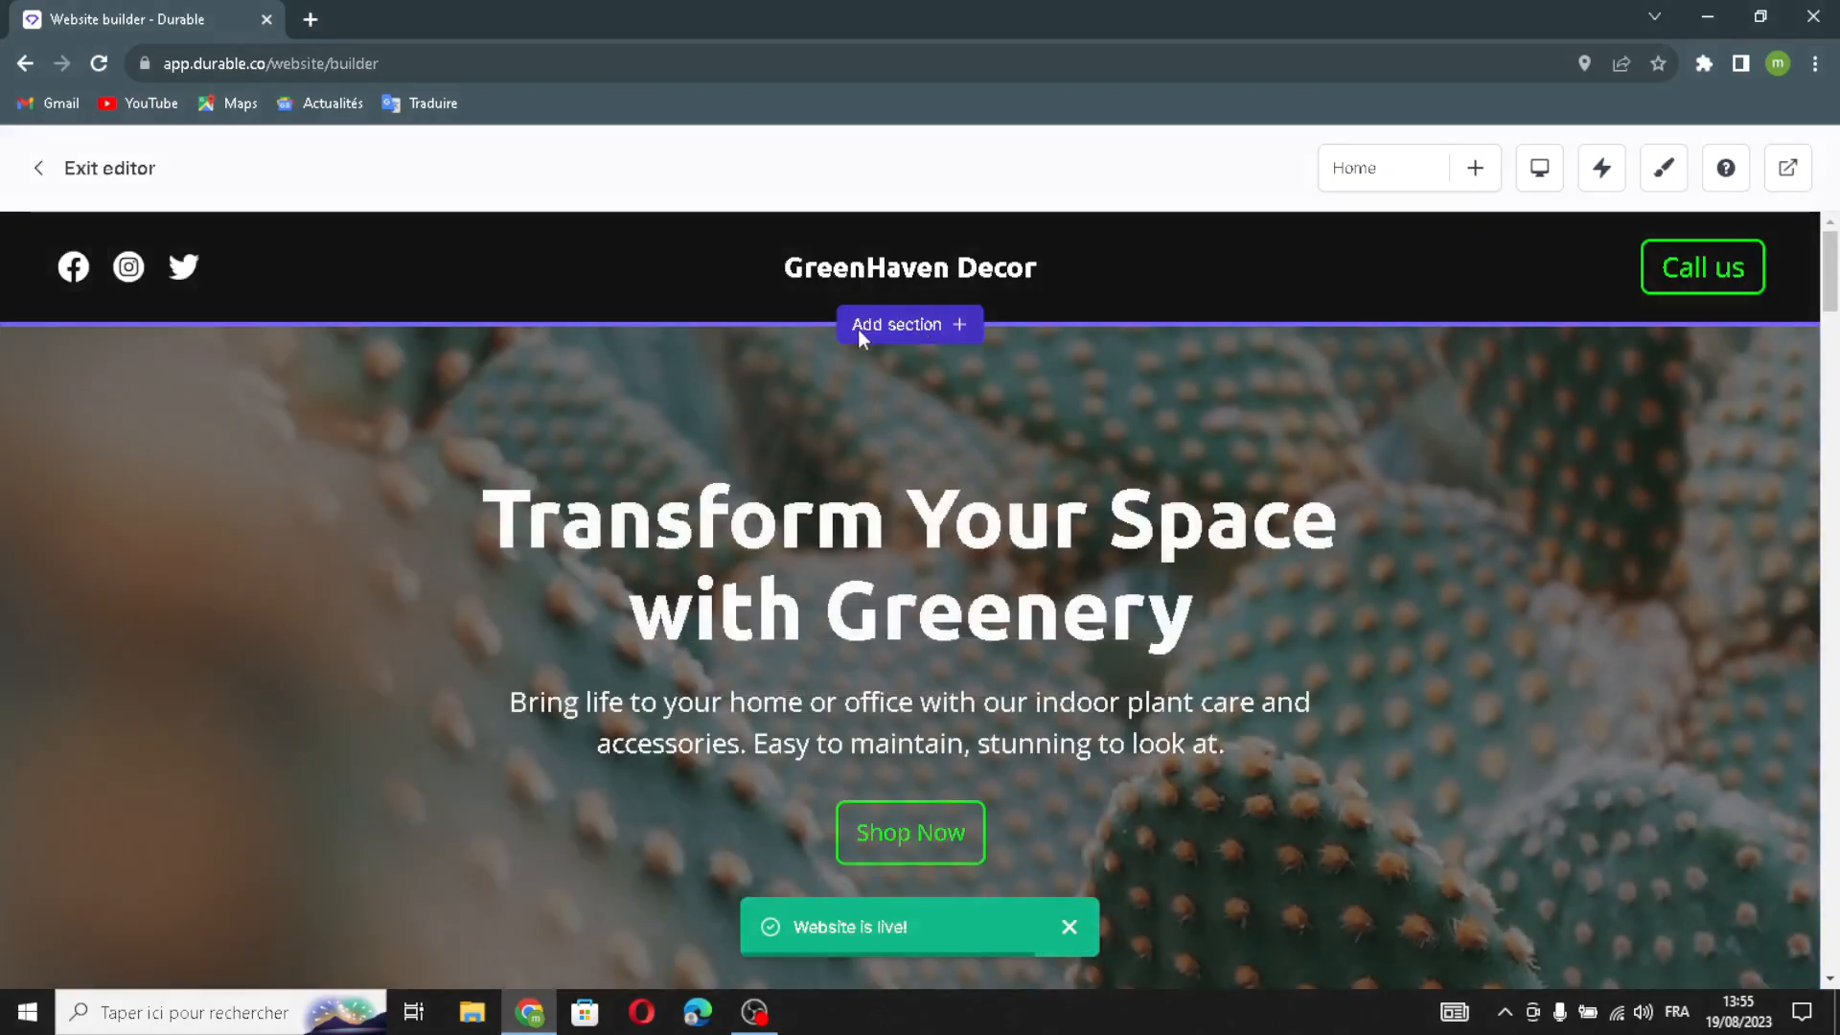
- Look through the section types and apps that can be added below the header, and close the list
left_click(874, 336)
scroll(793, 584, "down", 4)
scroll(951, 482, "up", 2)
scroll(1109, 370, "up", 1)
scroll(969, 686, "down", 3)
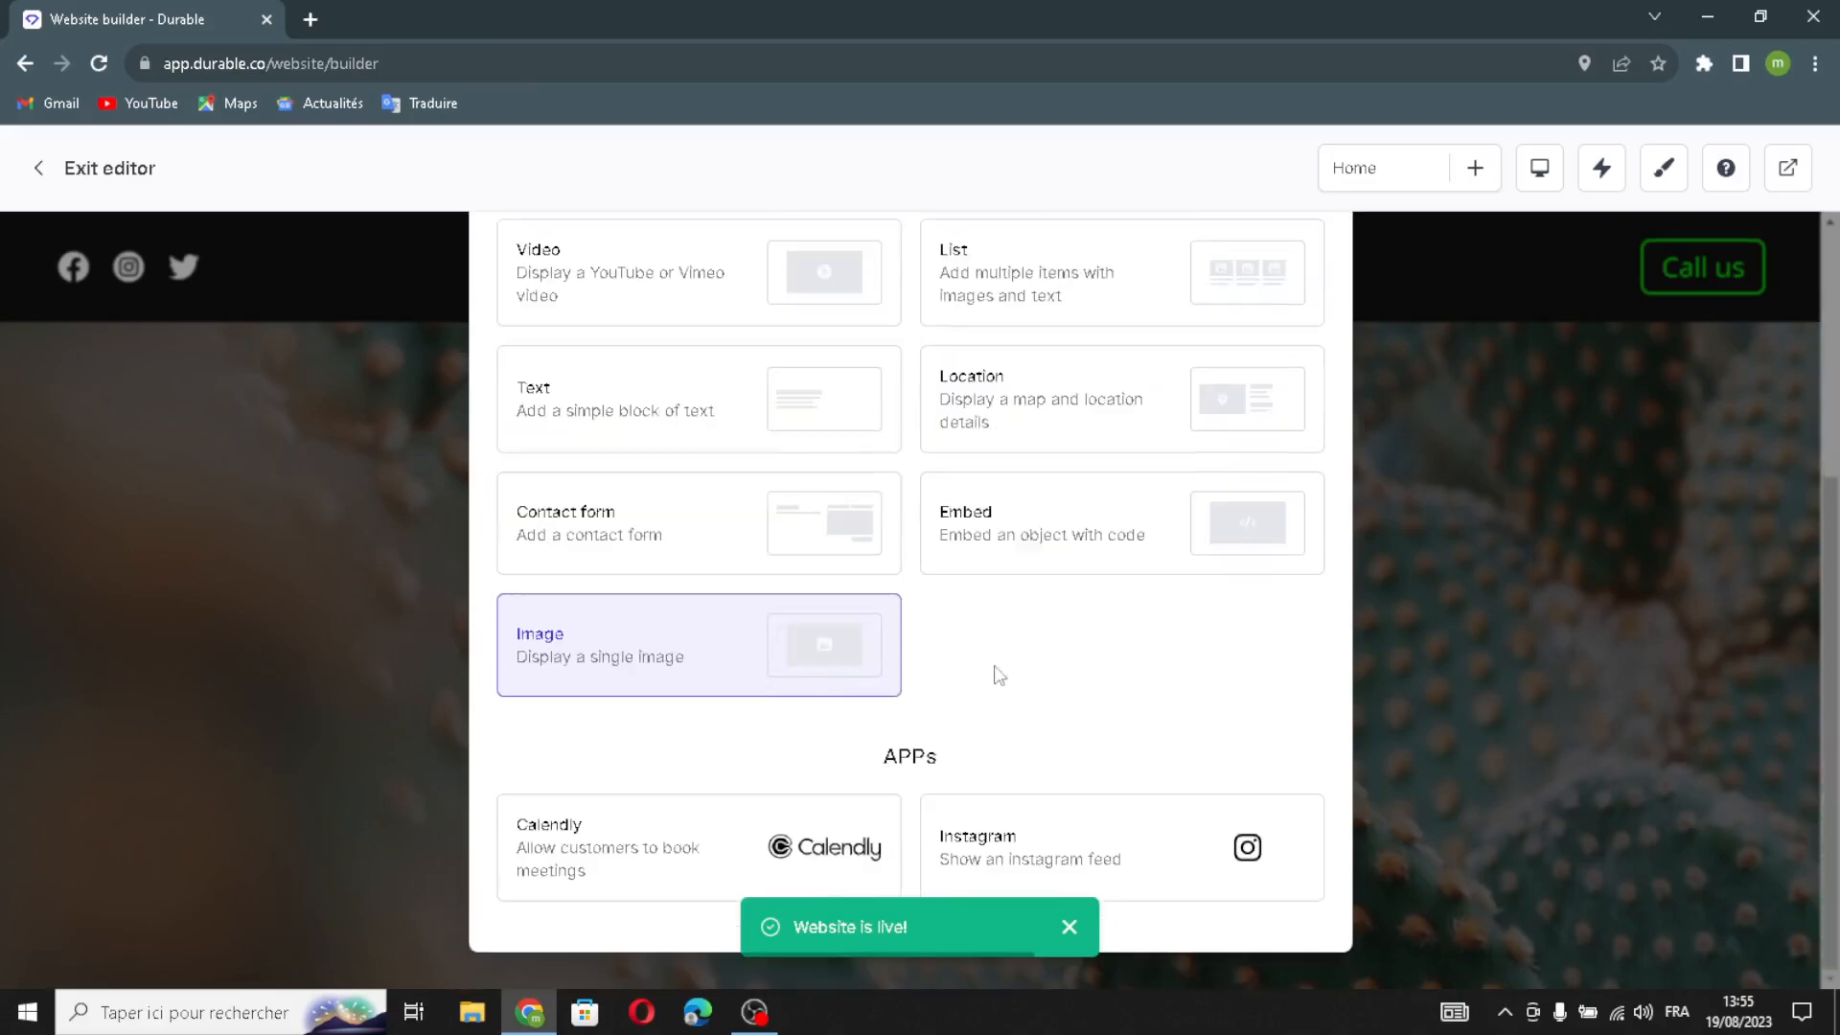
scroll(1229, 428, "up", 3)
left_click(1310, 245)
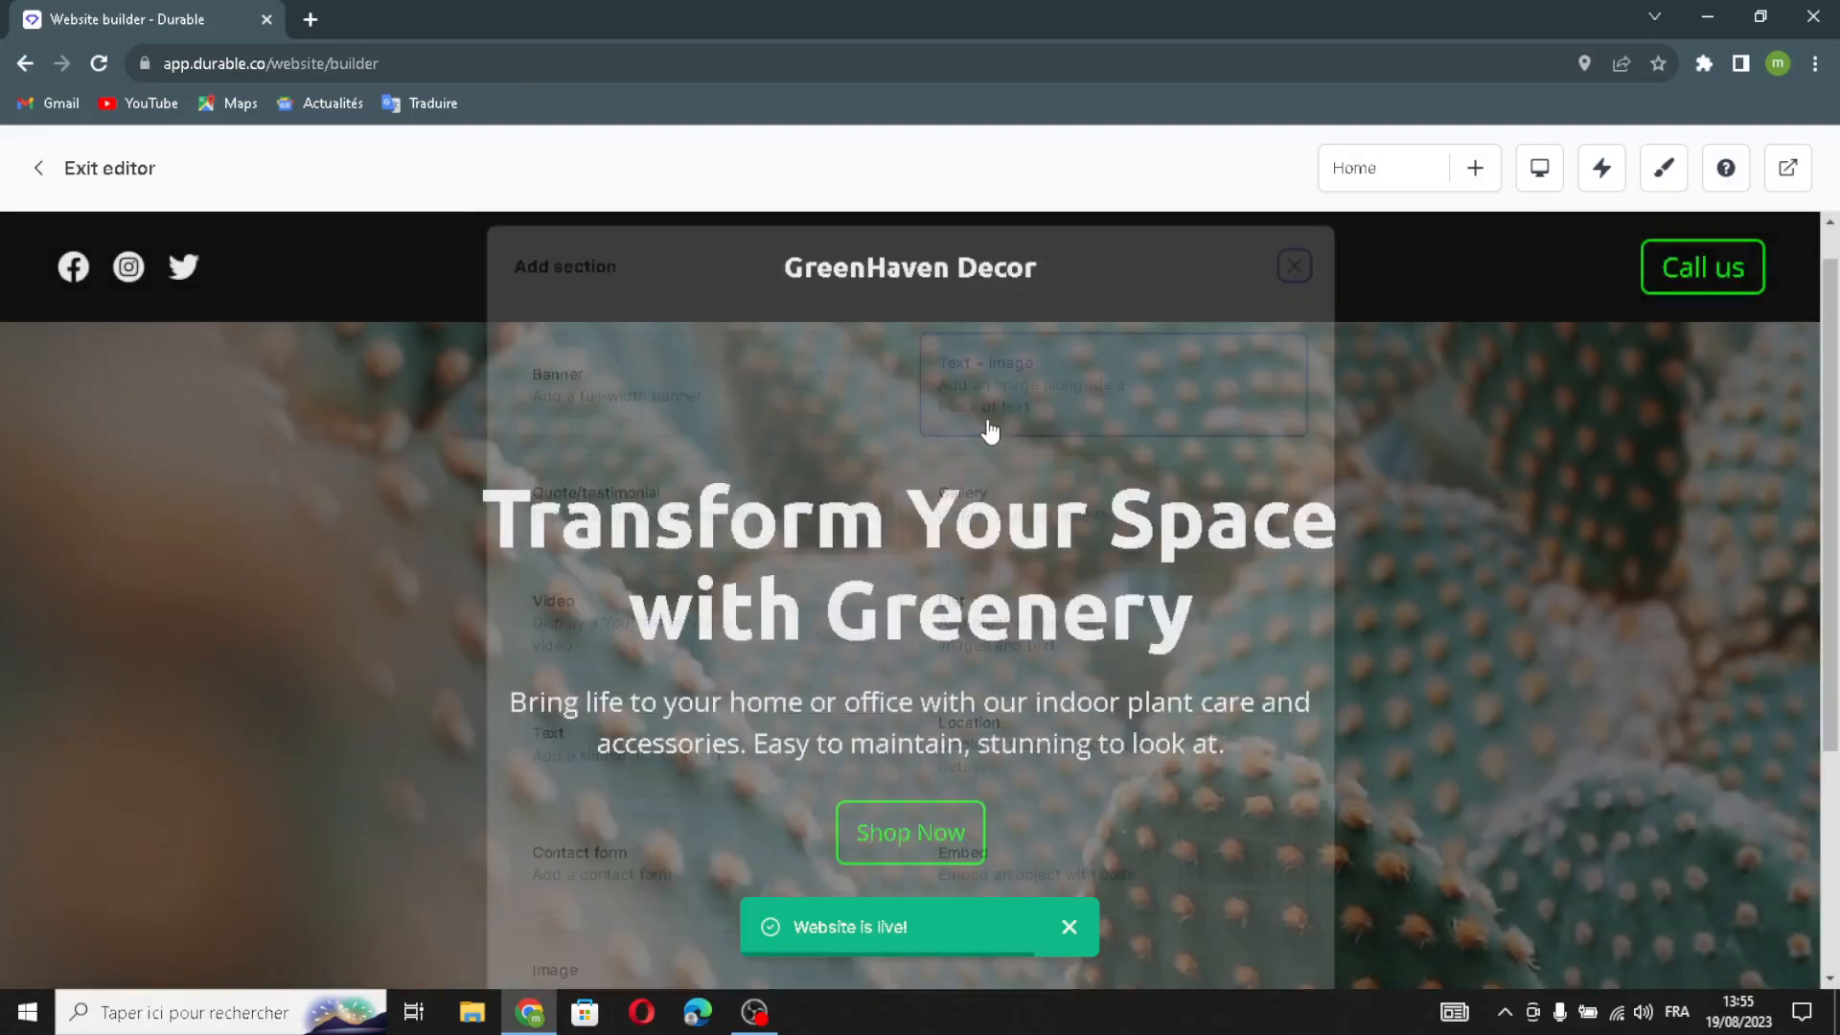
- Open the banner section for editing and regenerate its heading with AI
scroll(1150, 475, "down", 3)
scroll(862, 508, "up", 3)
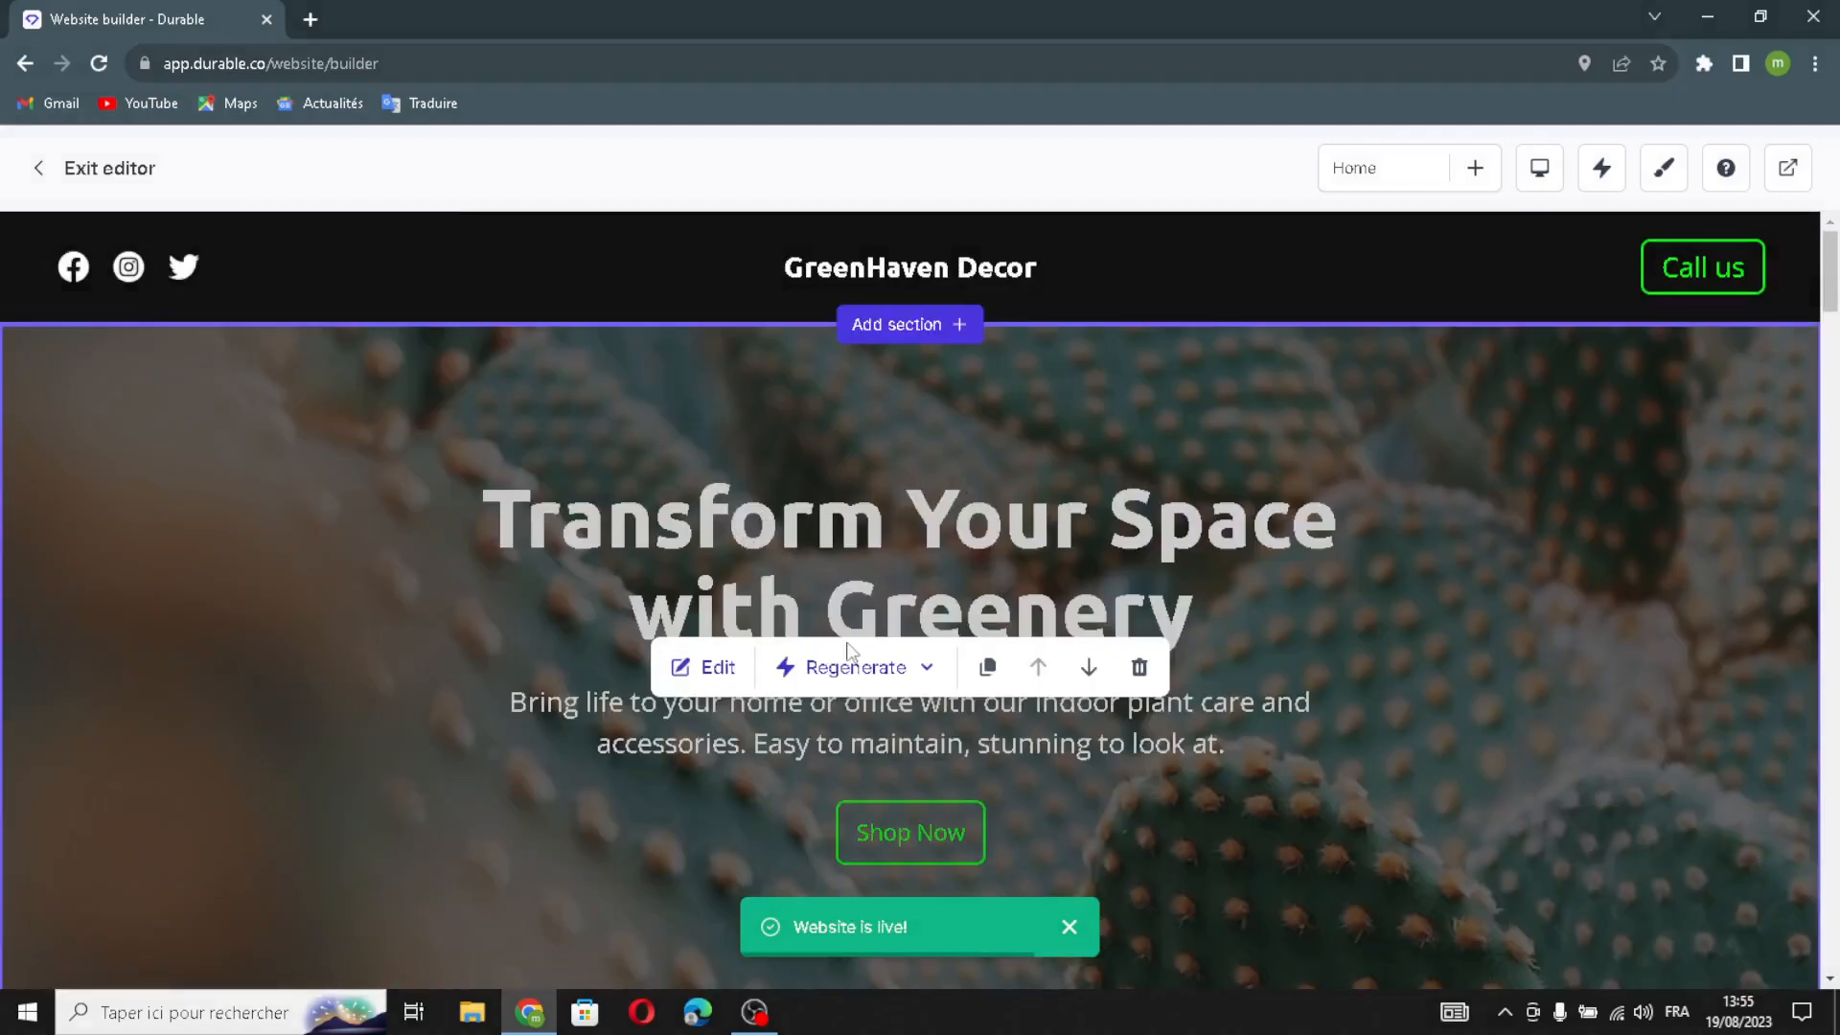
left_click(707, 667)
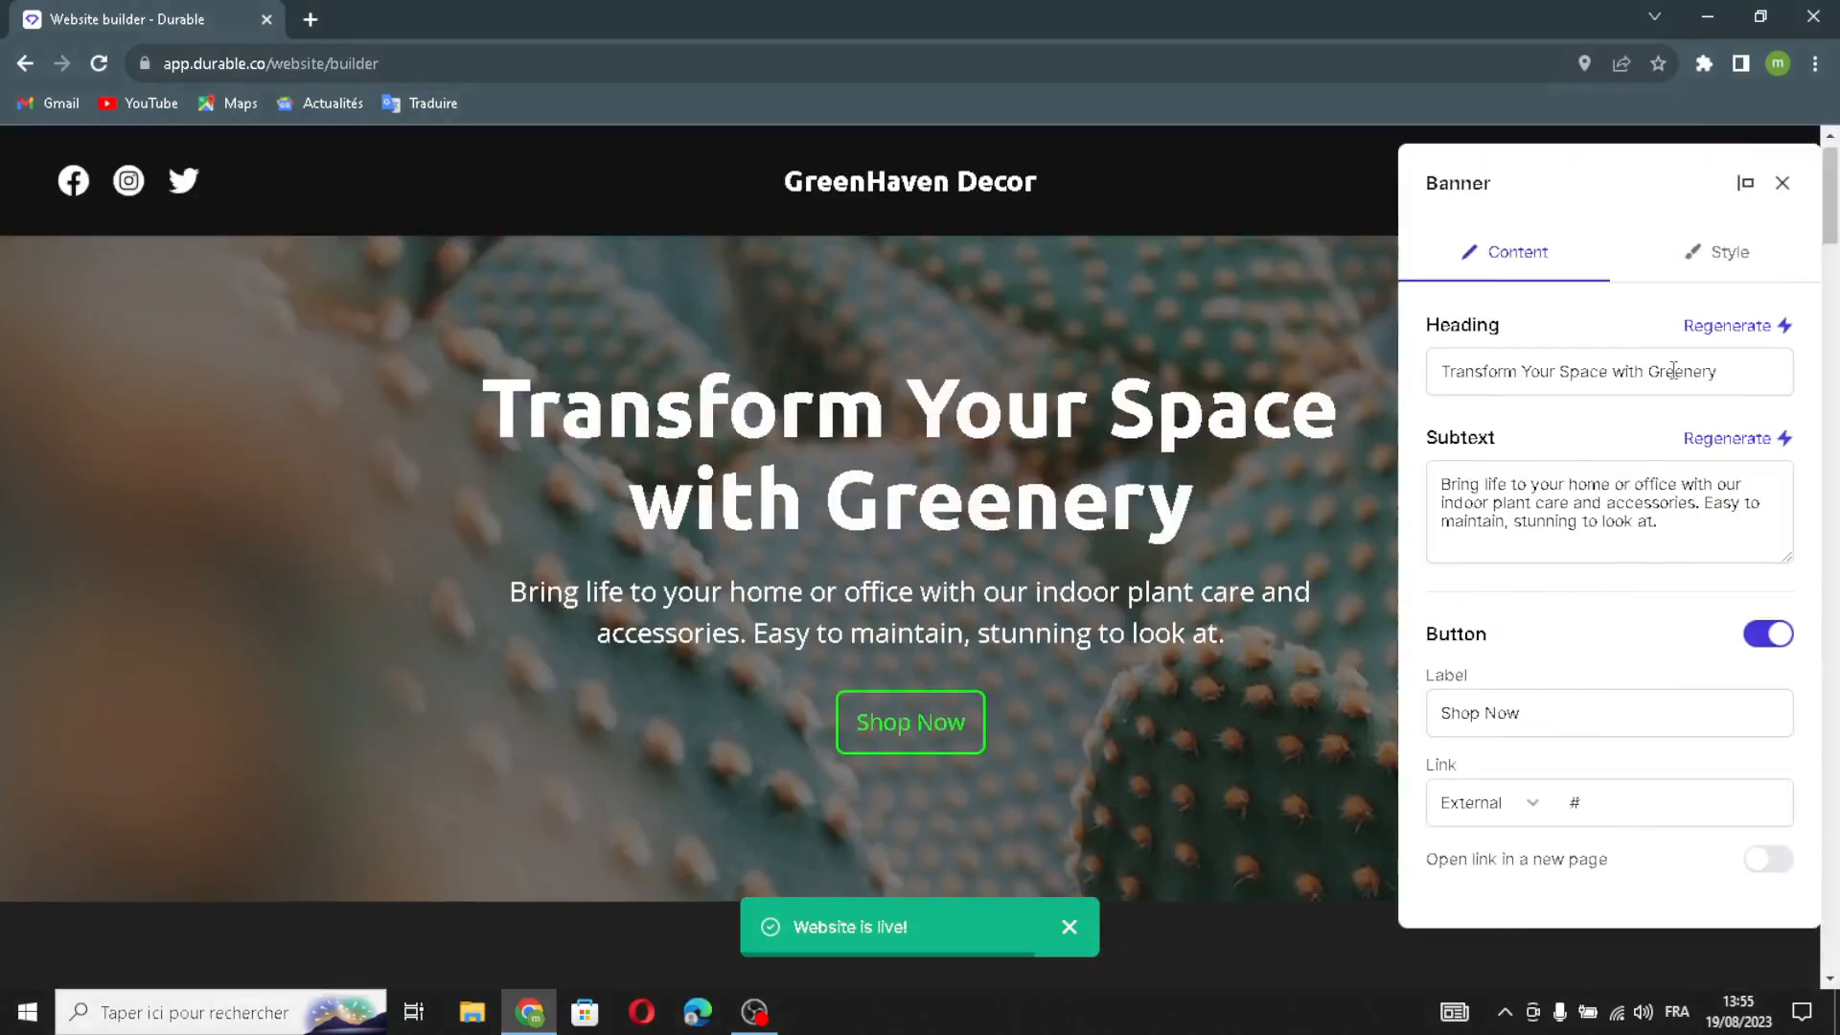
left_click_drag(1749, 376, 1665, 348)
left_click(1740, 326)
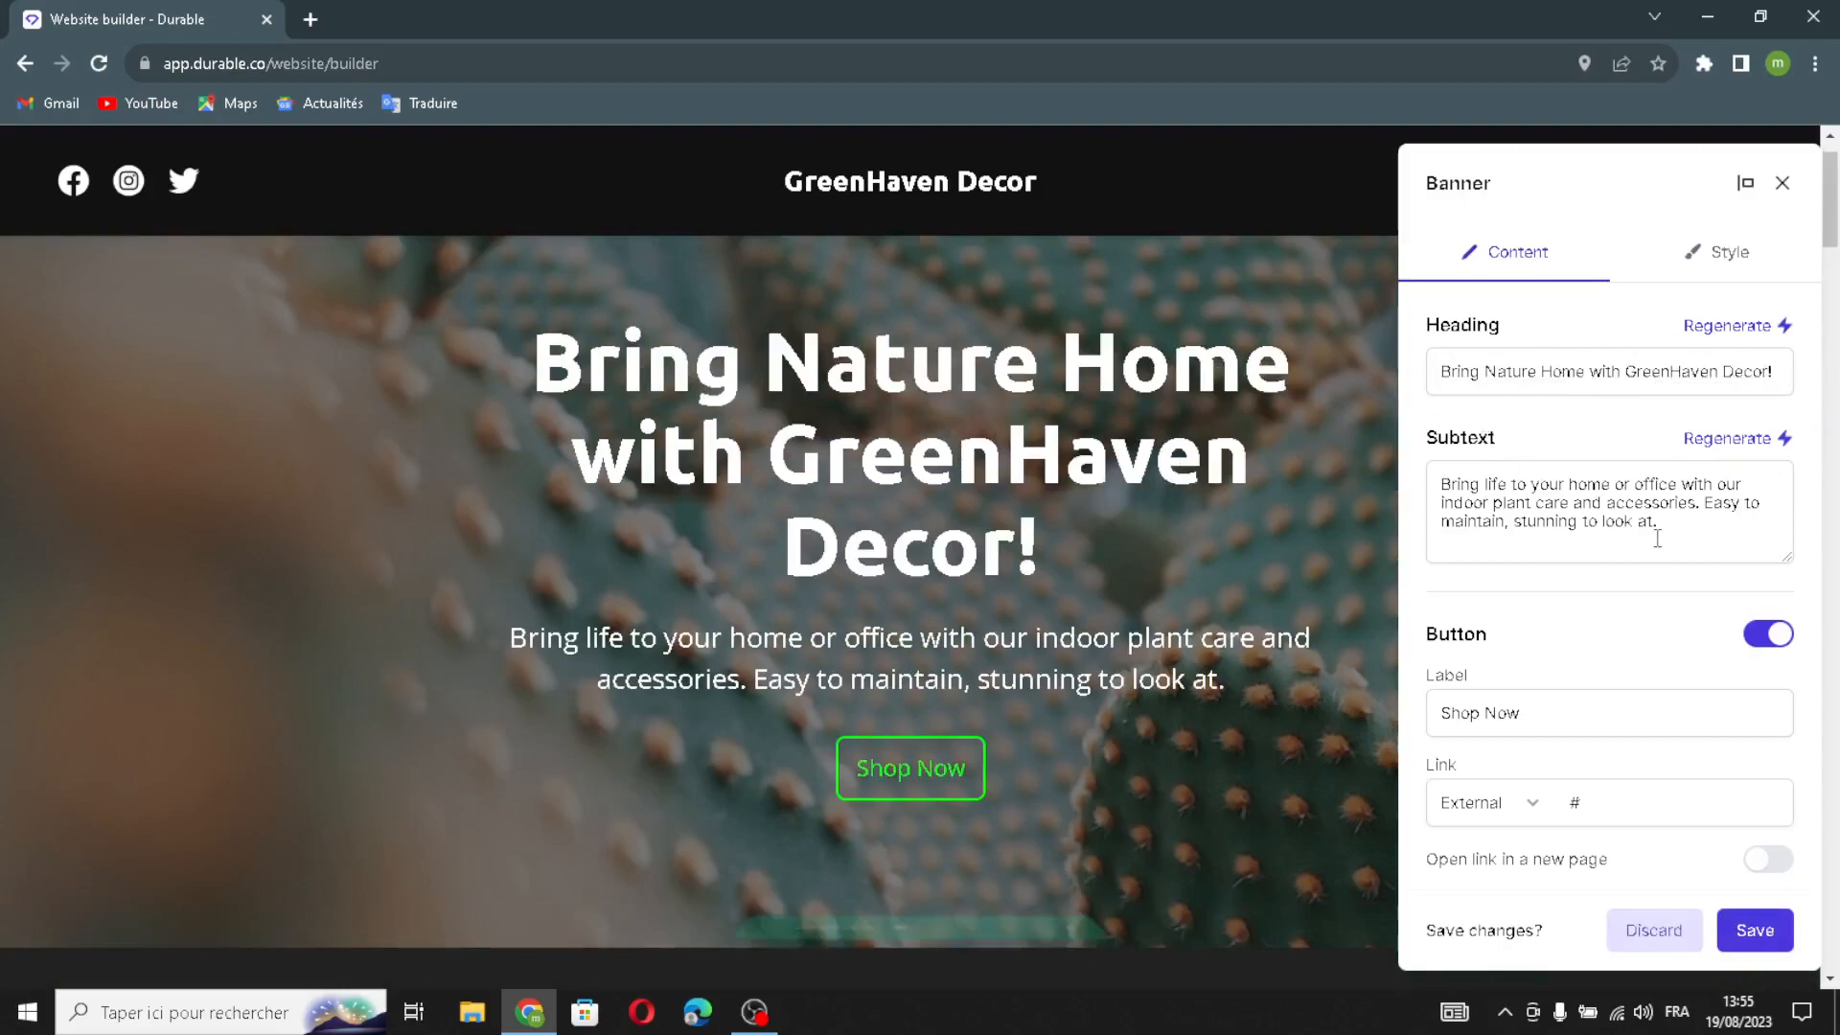
- Regenerate the banner's subtext with AI and set the Shop Now button's link to open in a new page
left_click(1730, 441)
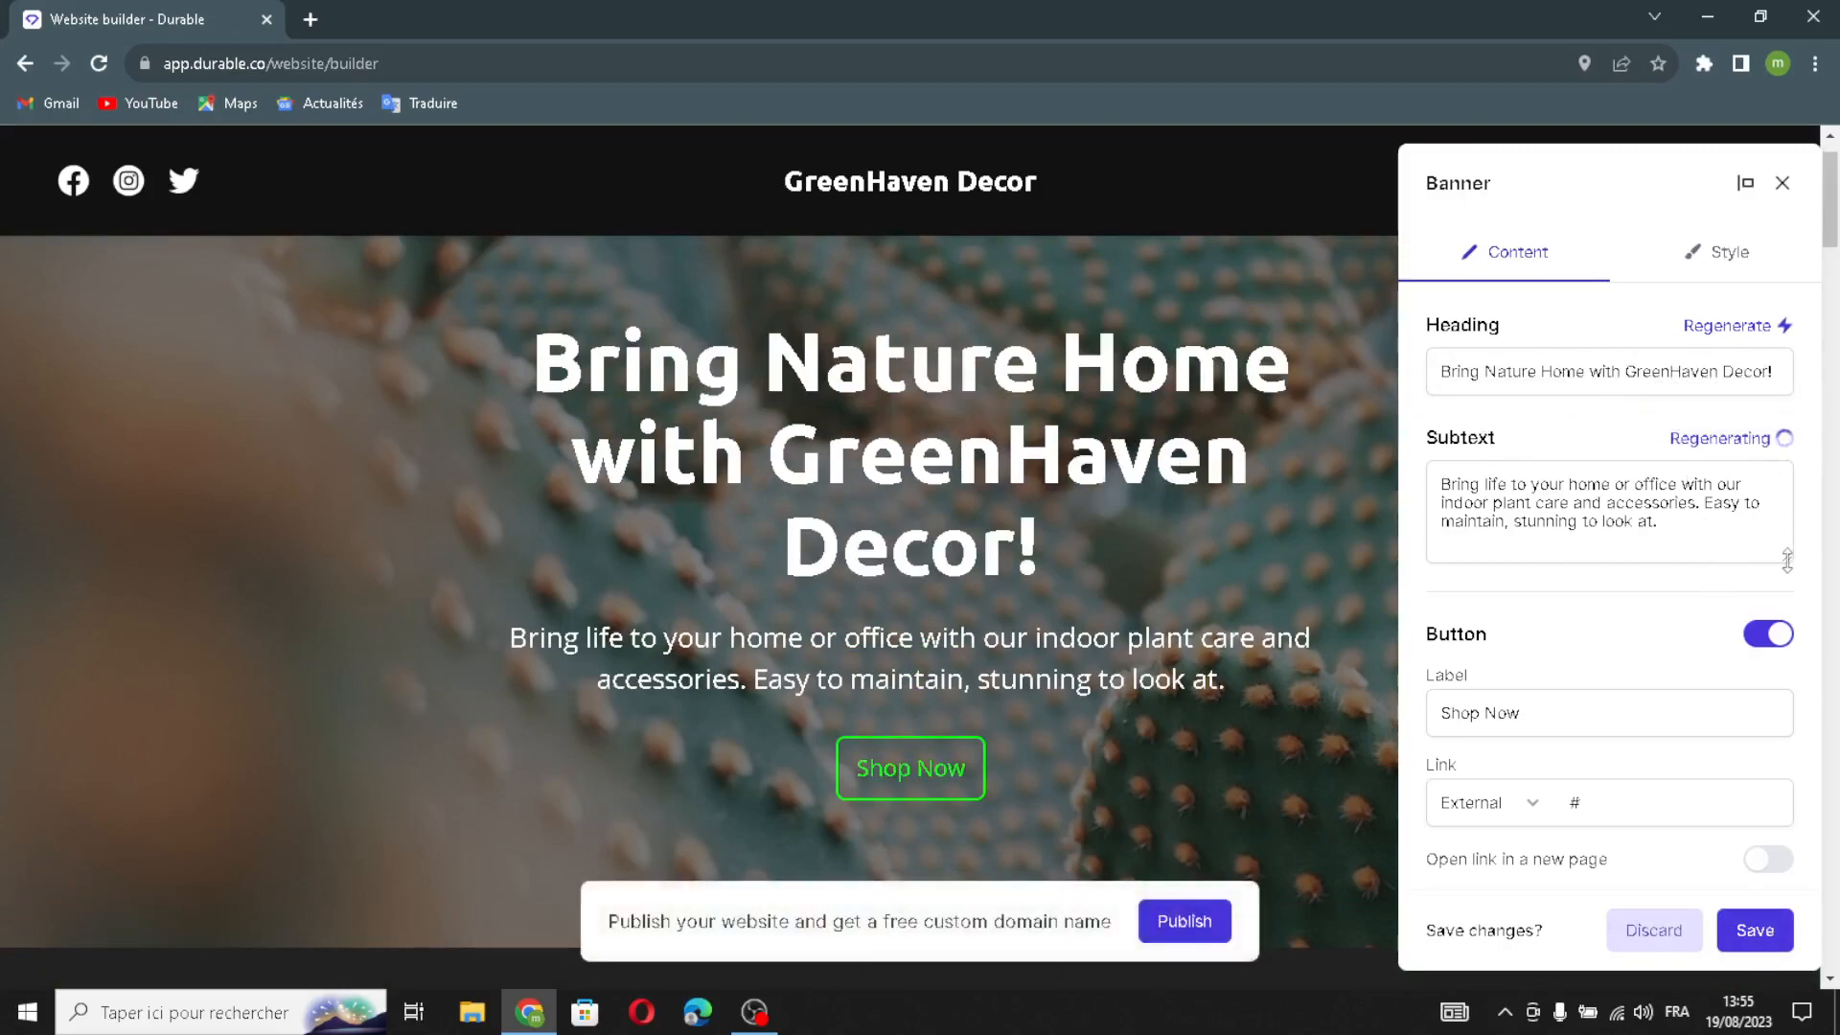
left_click(1554, 713)
key("shift+Left")
left_click(1630, 801)
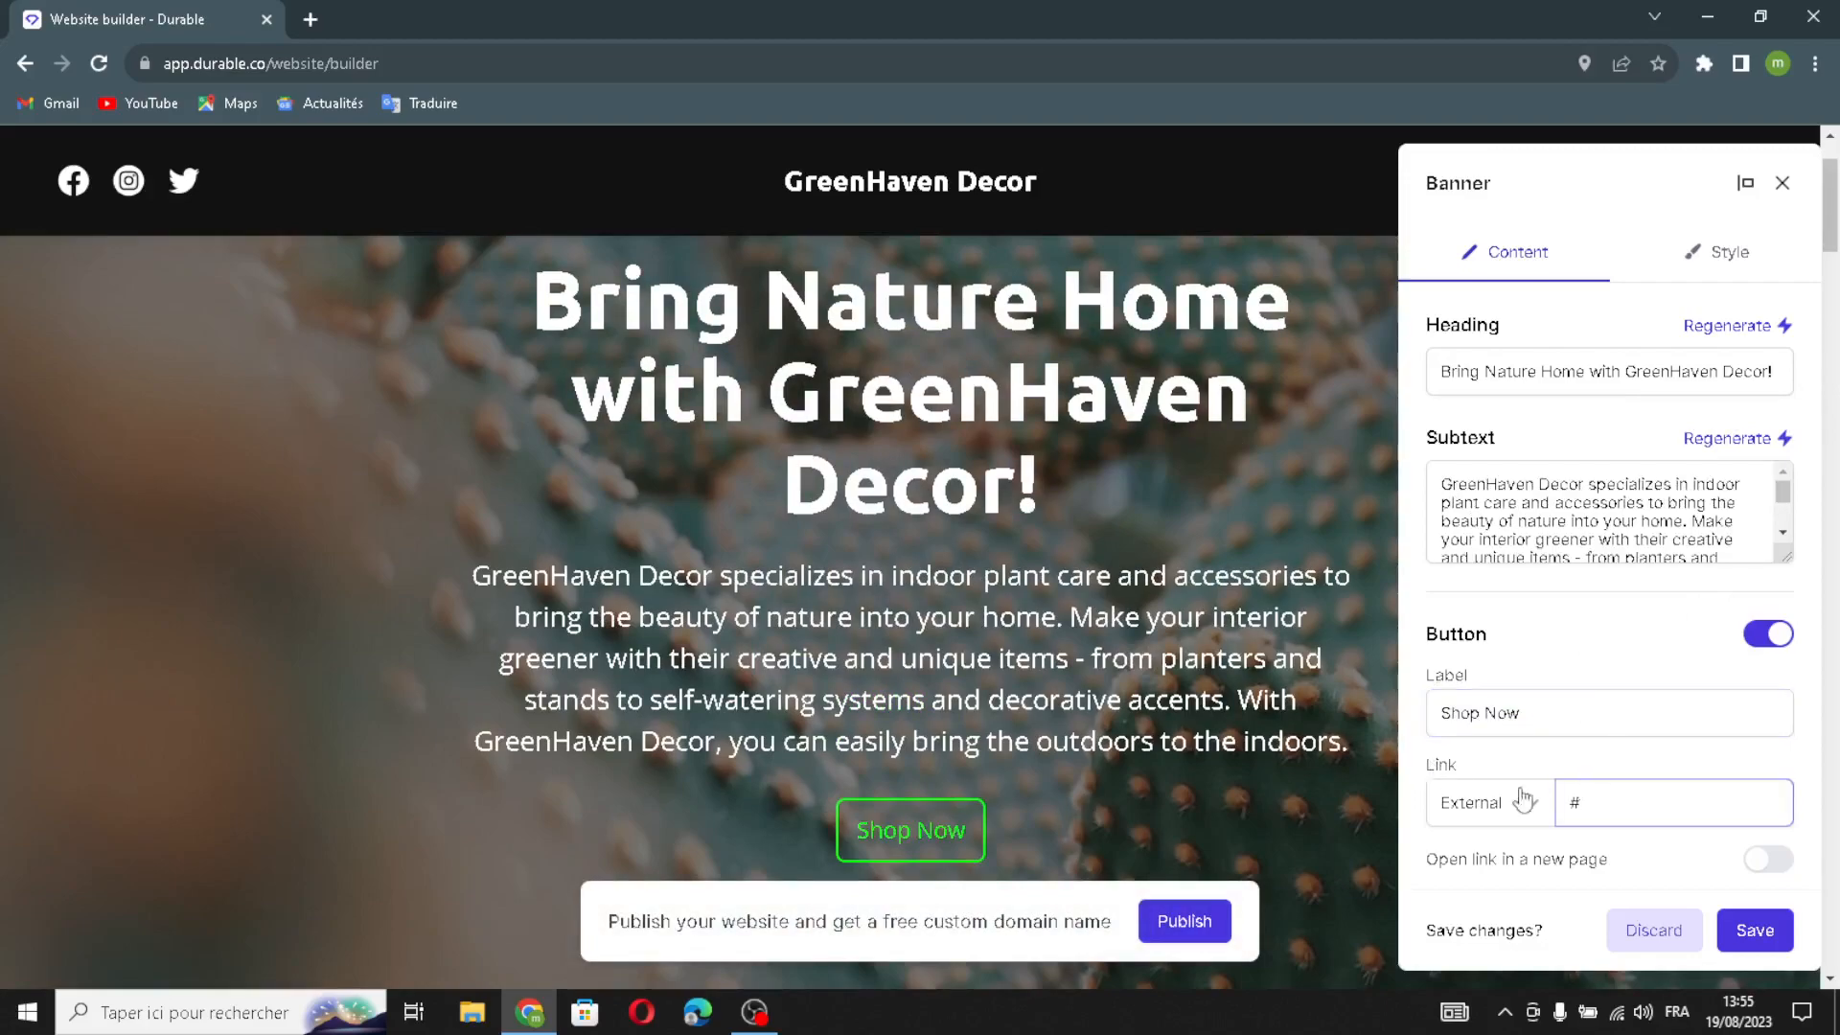
left_click(1769, 860)
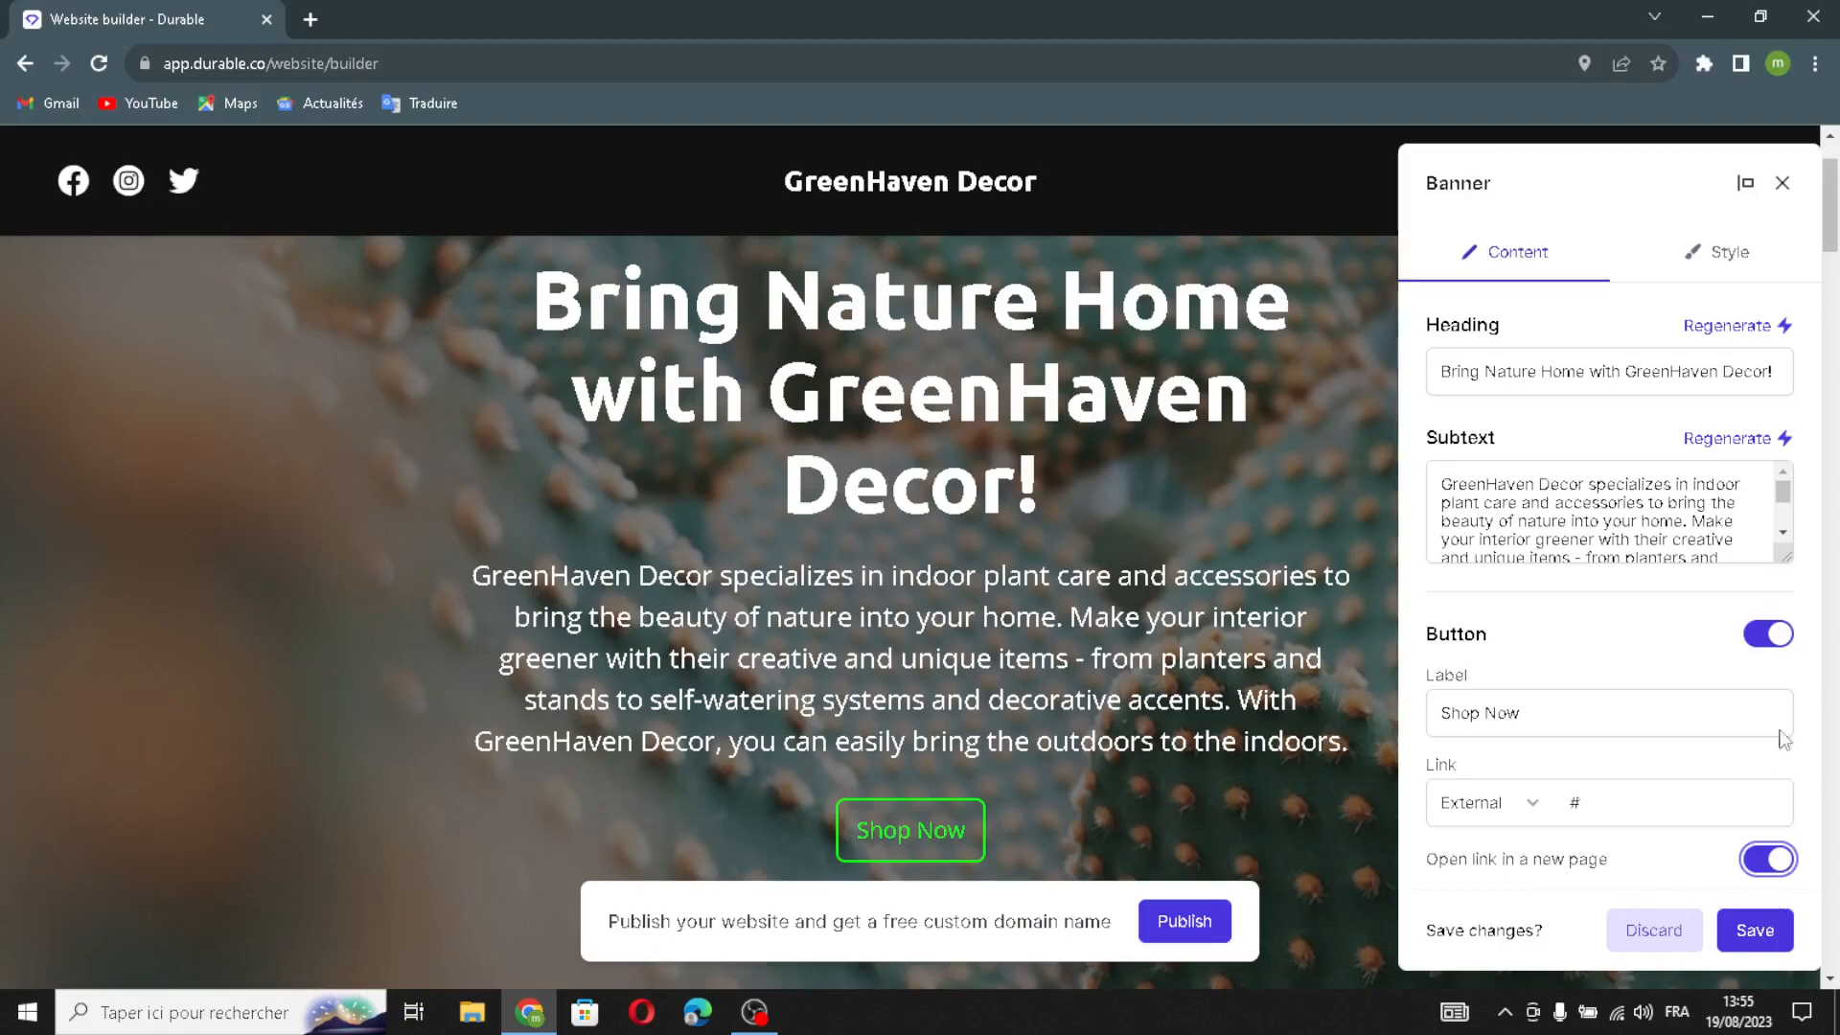
- Examine the banner's style options for top and bottom spacing
left_click(1698, 276)
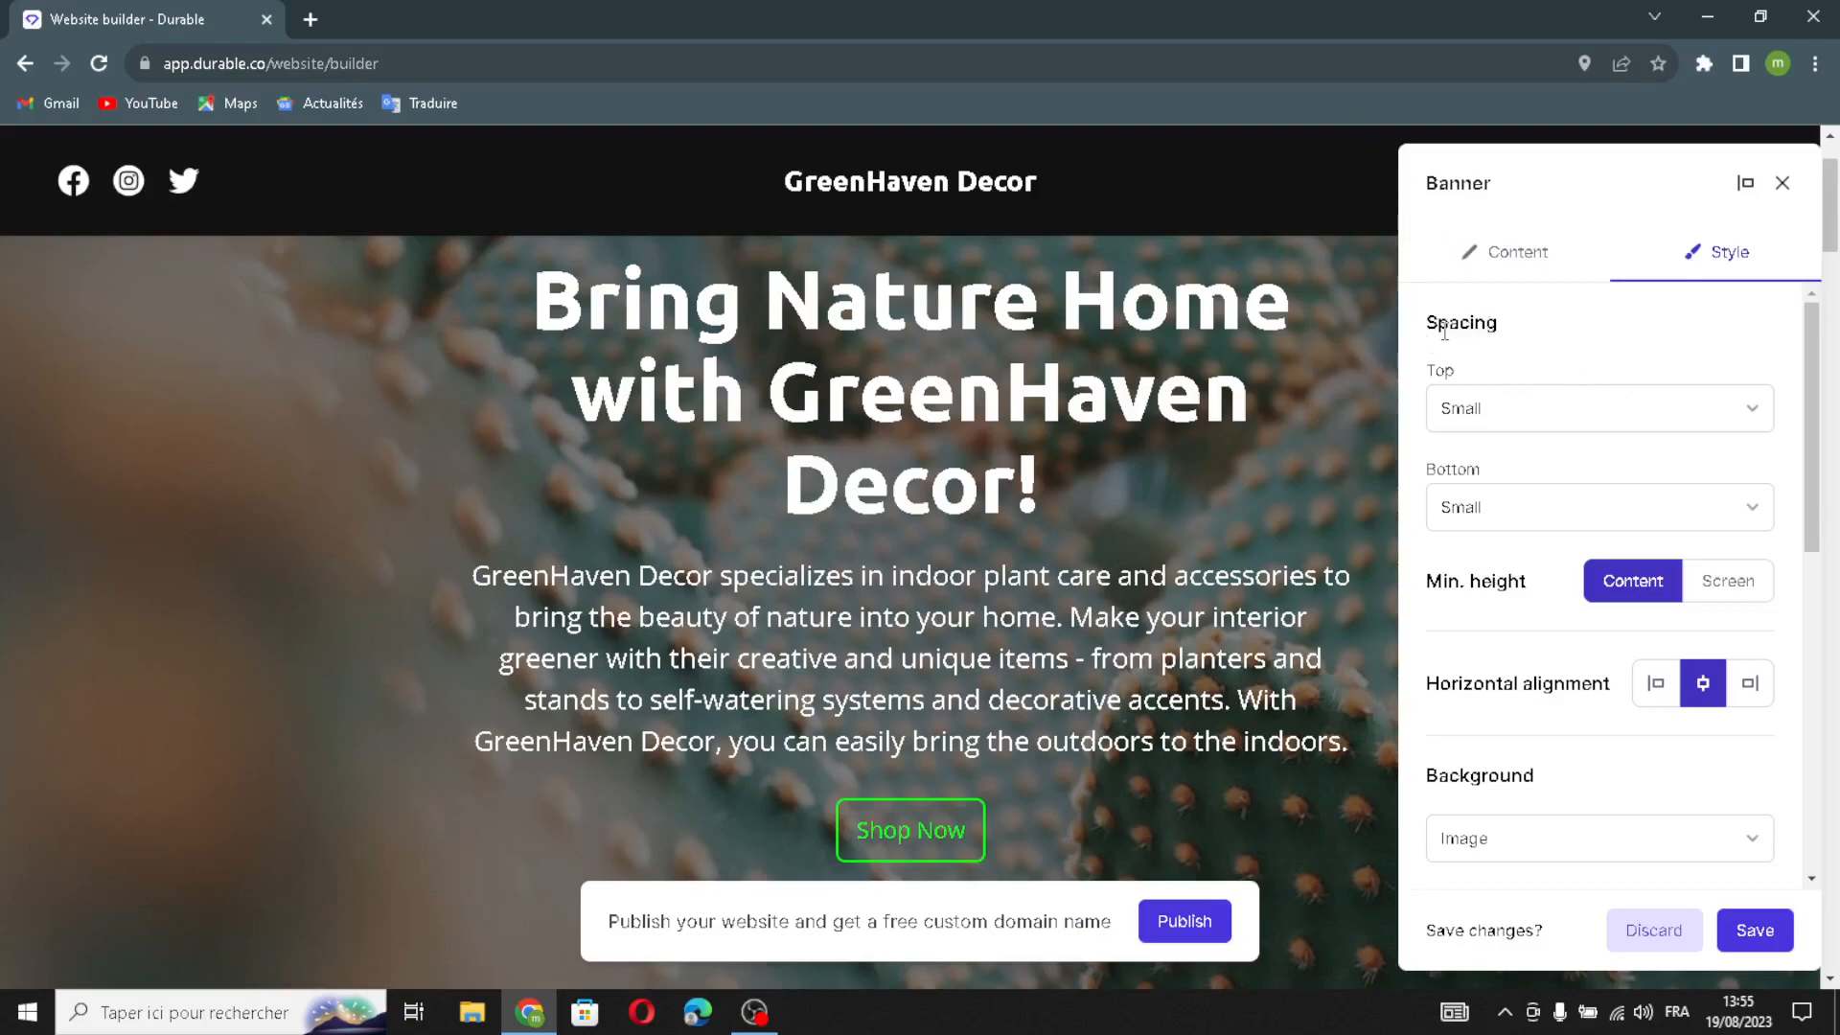
left_click(1495, 414)
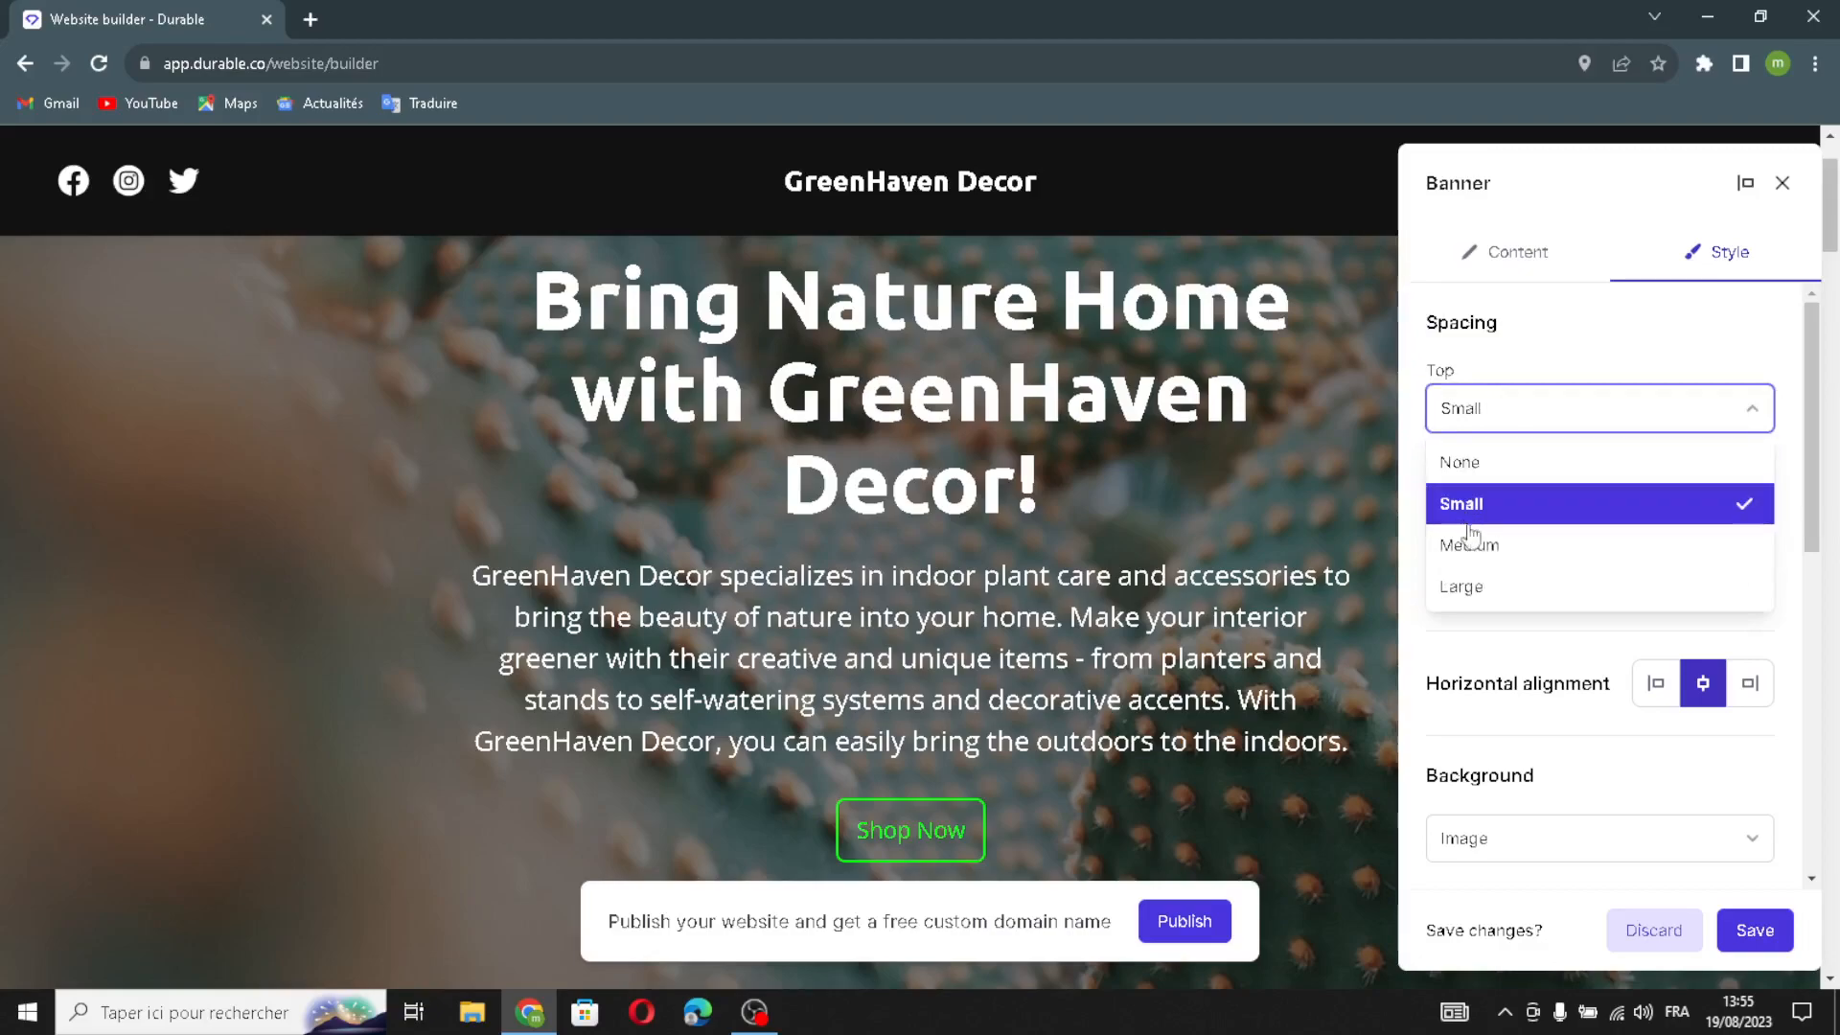
left_click(1498, 436)
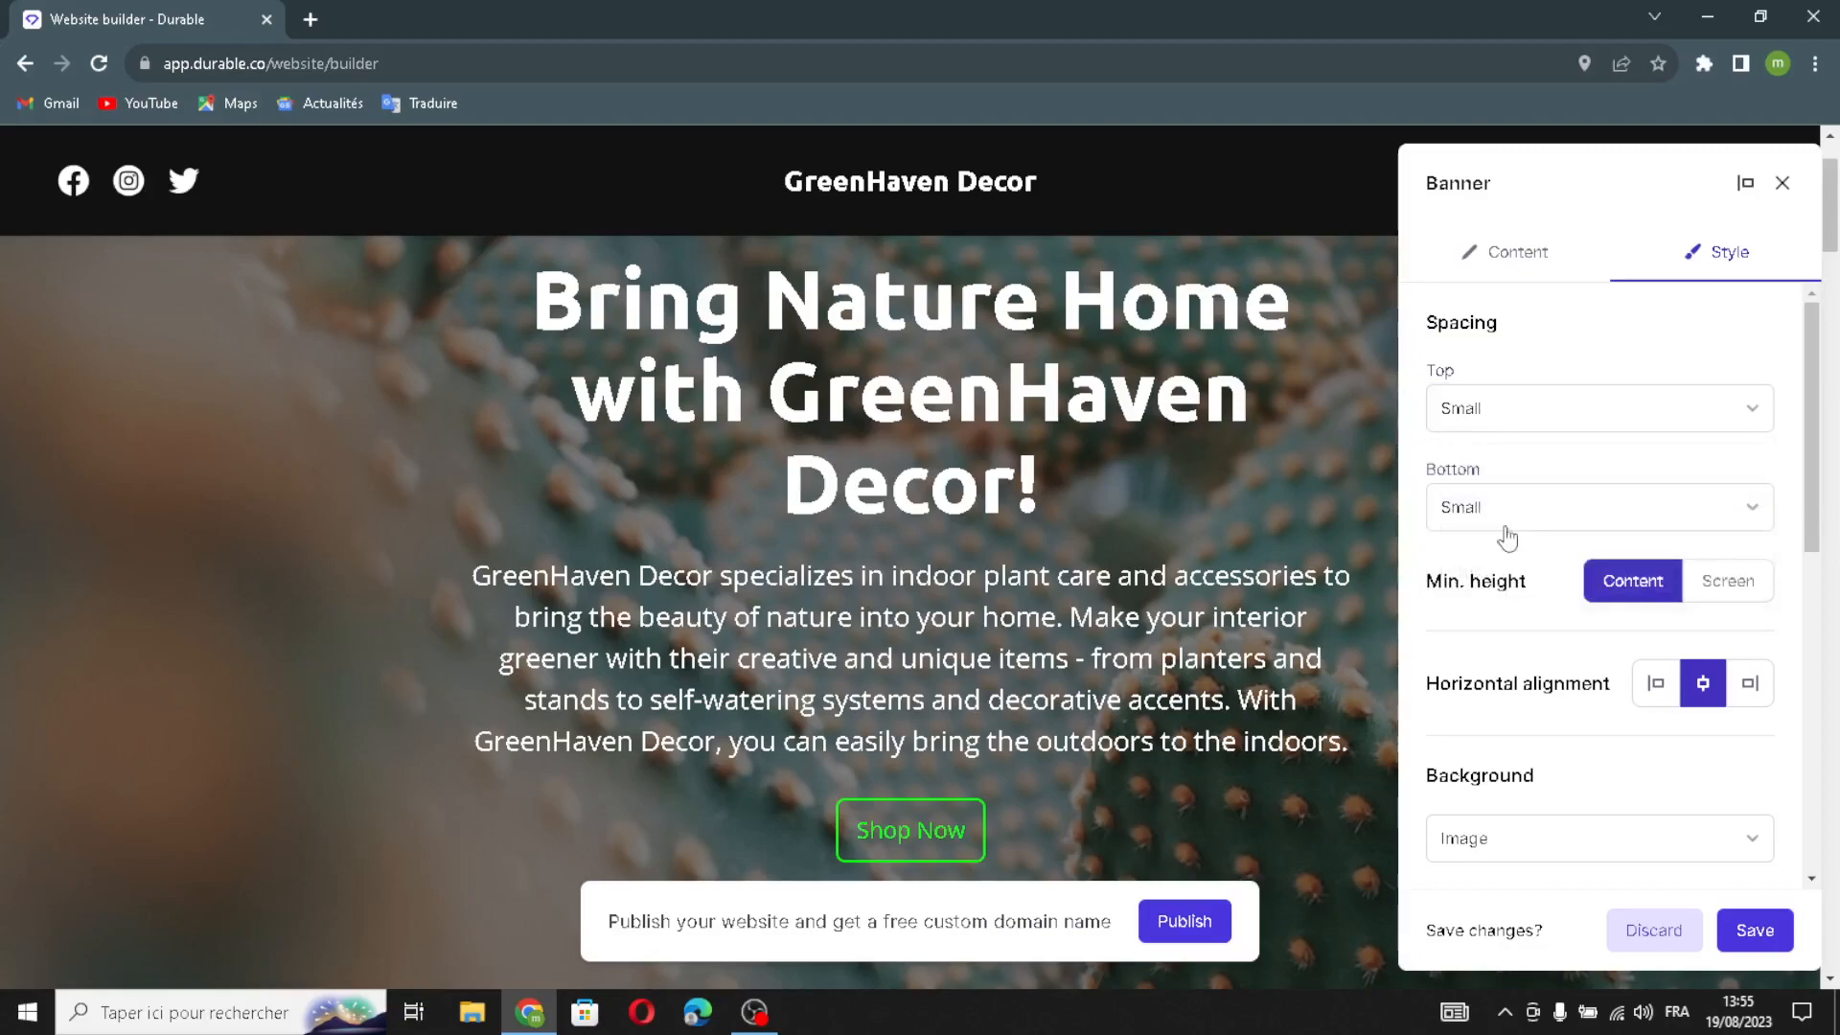
left_click(1505, 512)
left_click(1507, 518)
- Regenerate the banner's background image with AI
scroll(1466, 695, "down", 4)
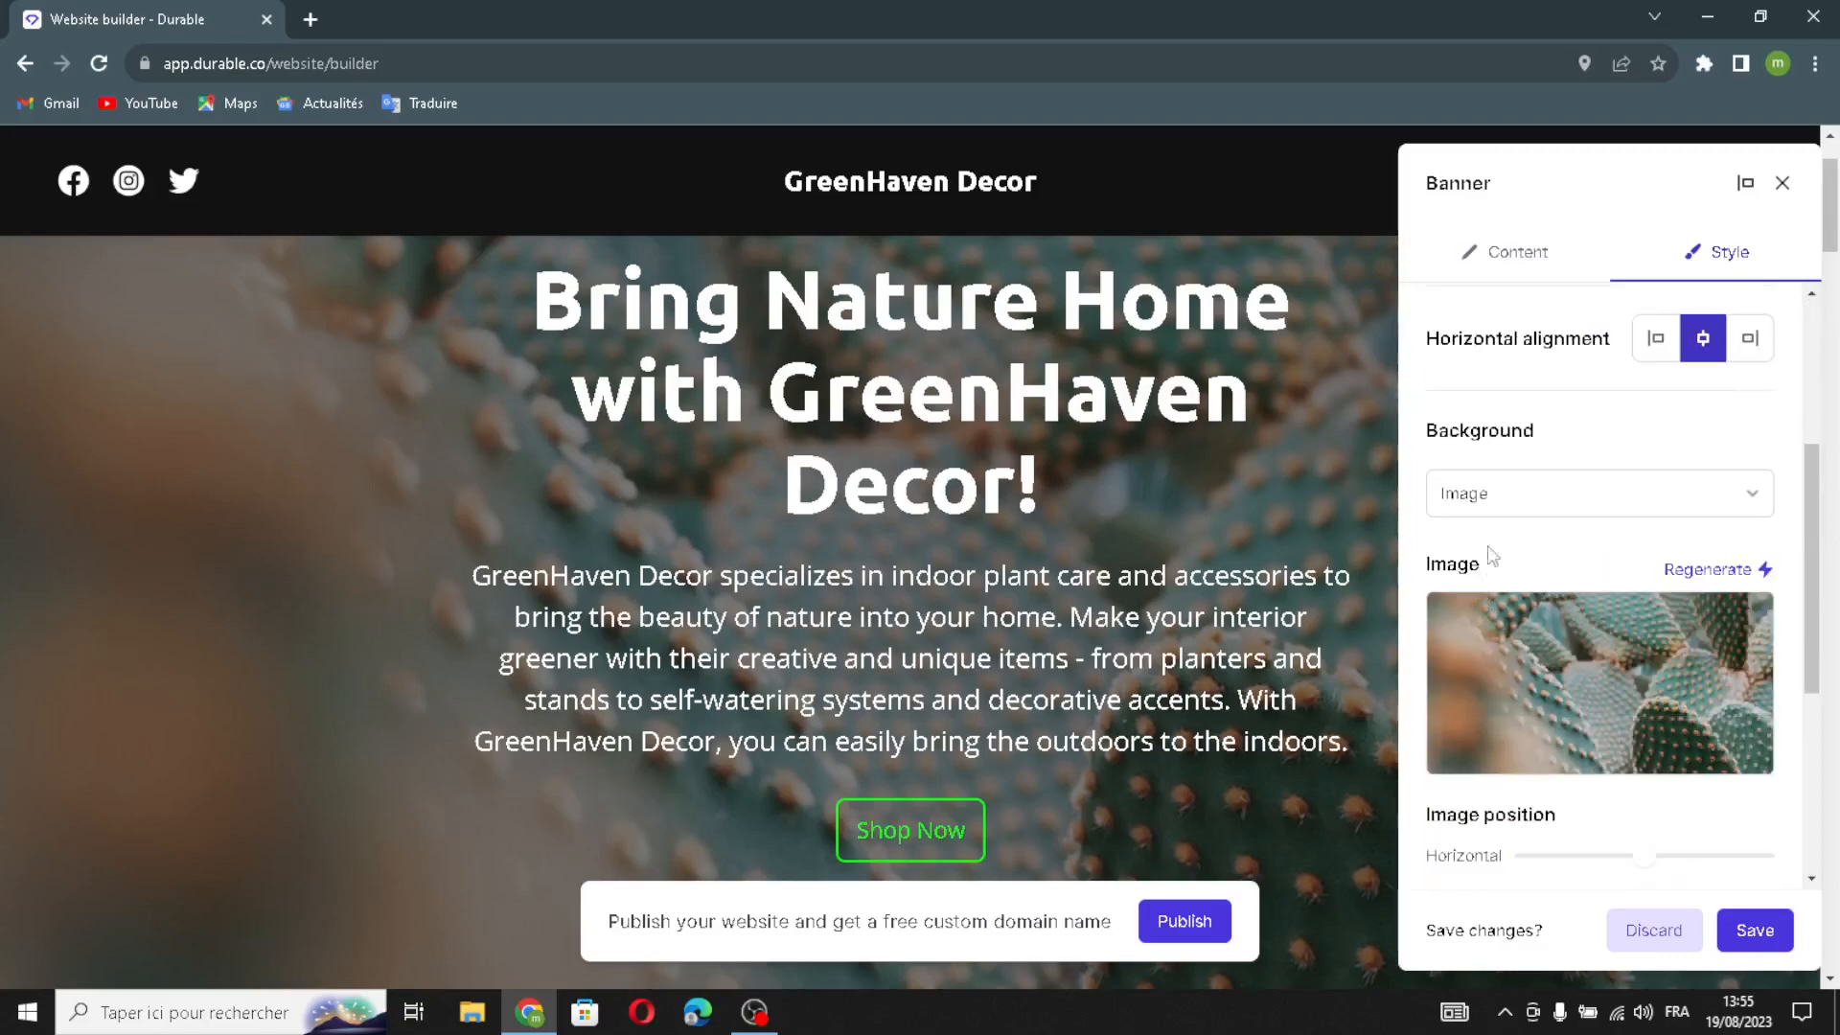
scroll(1653, 690, "down", 3)
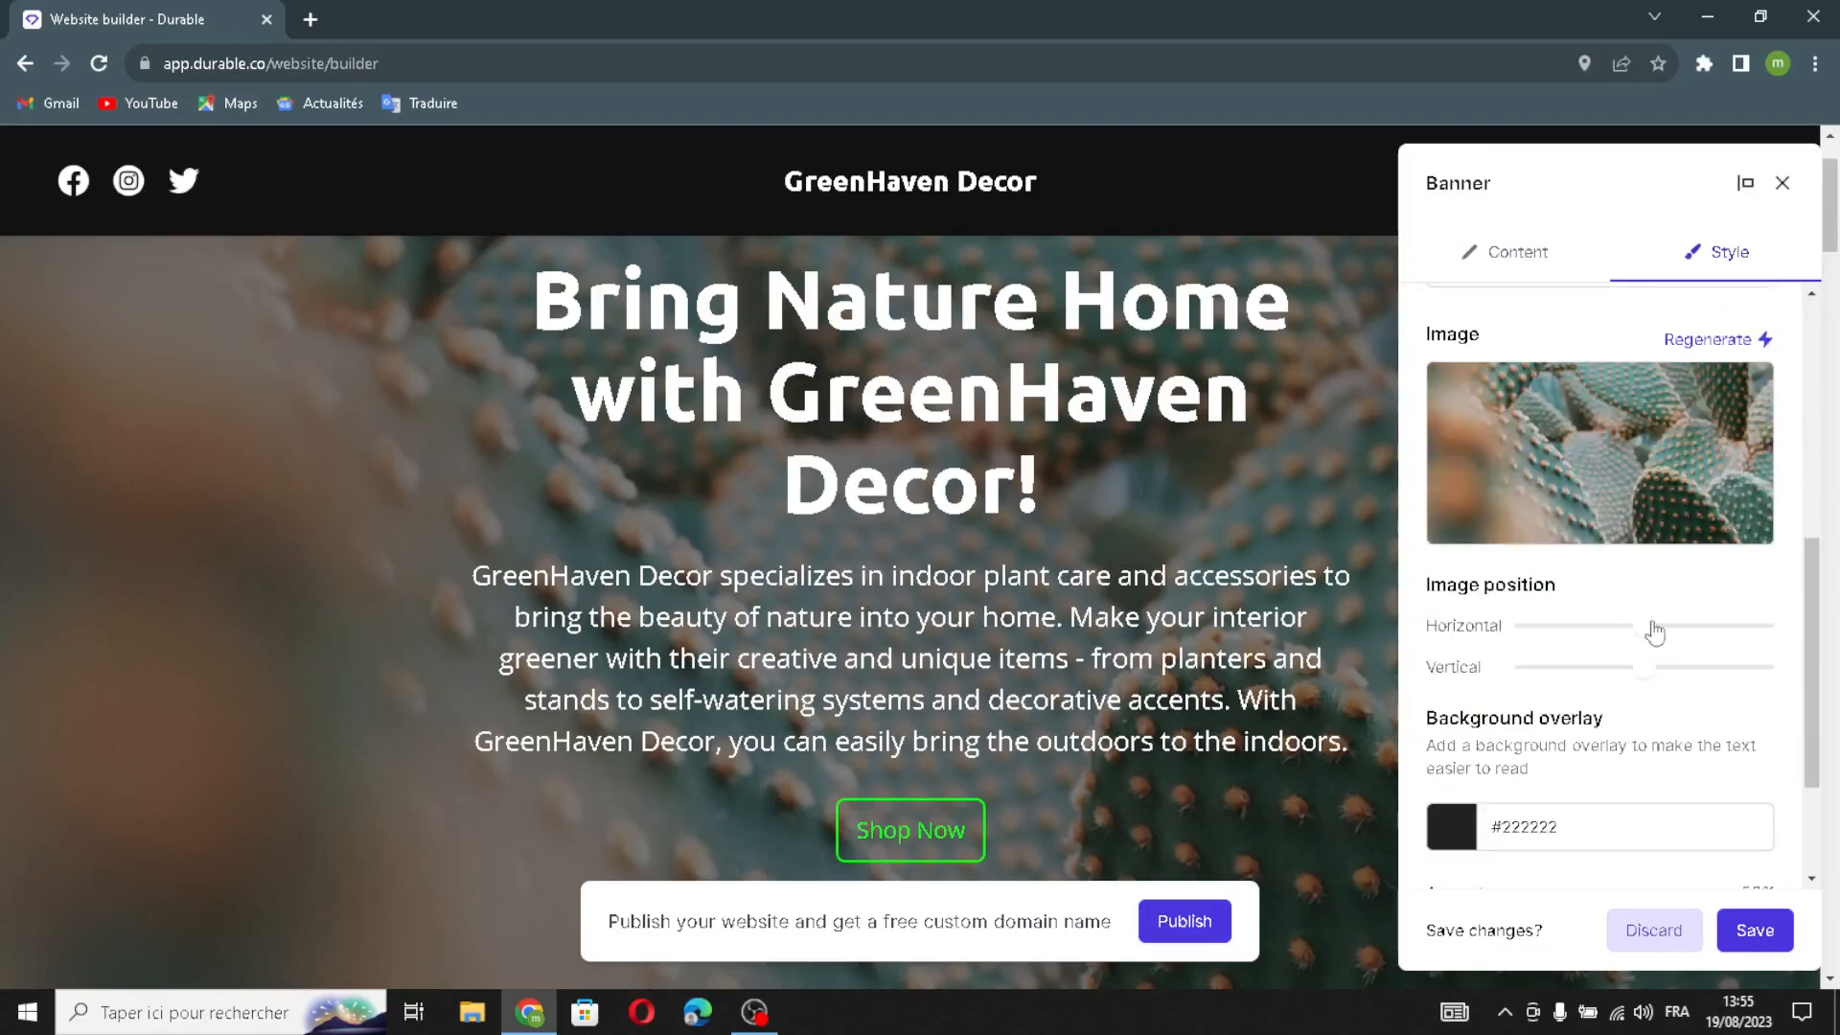
left_click(1711, 340)
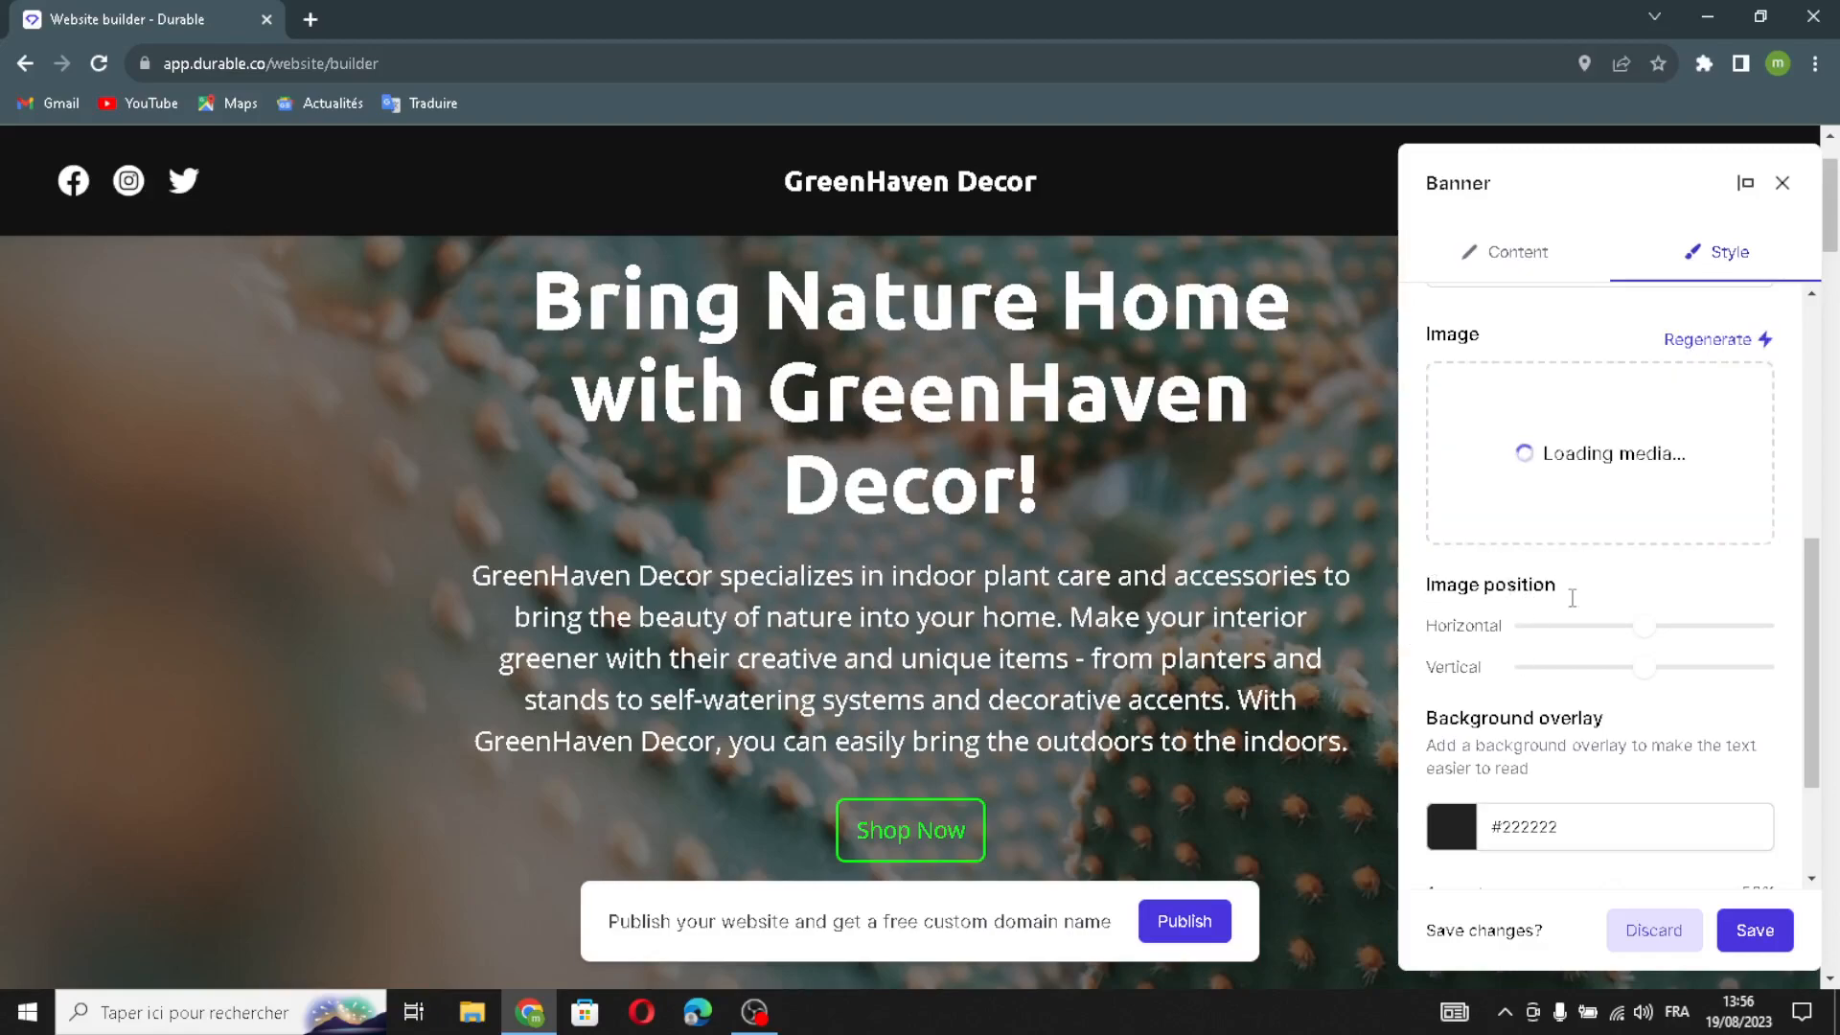
- Combine the banner's background with the page header and save the banner changes
scroll(1438, 591, "down", 2)
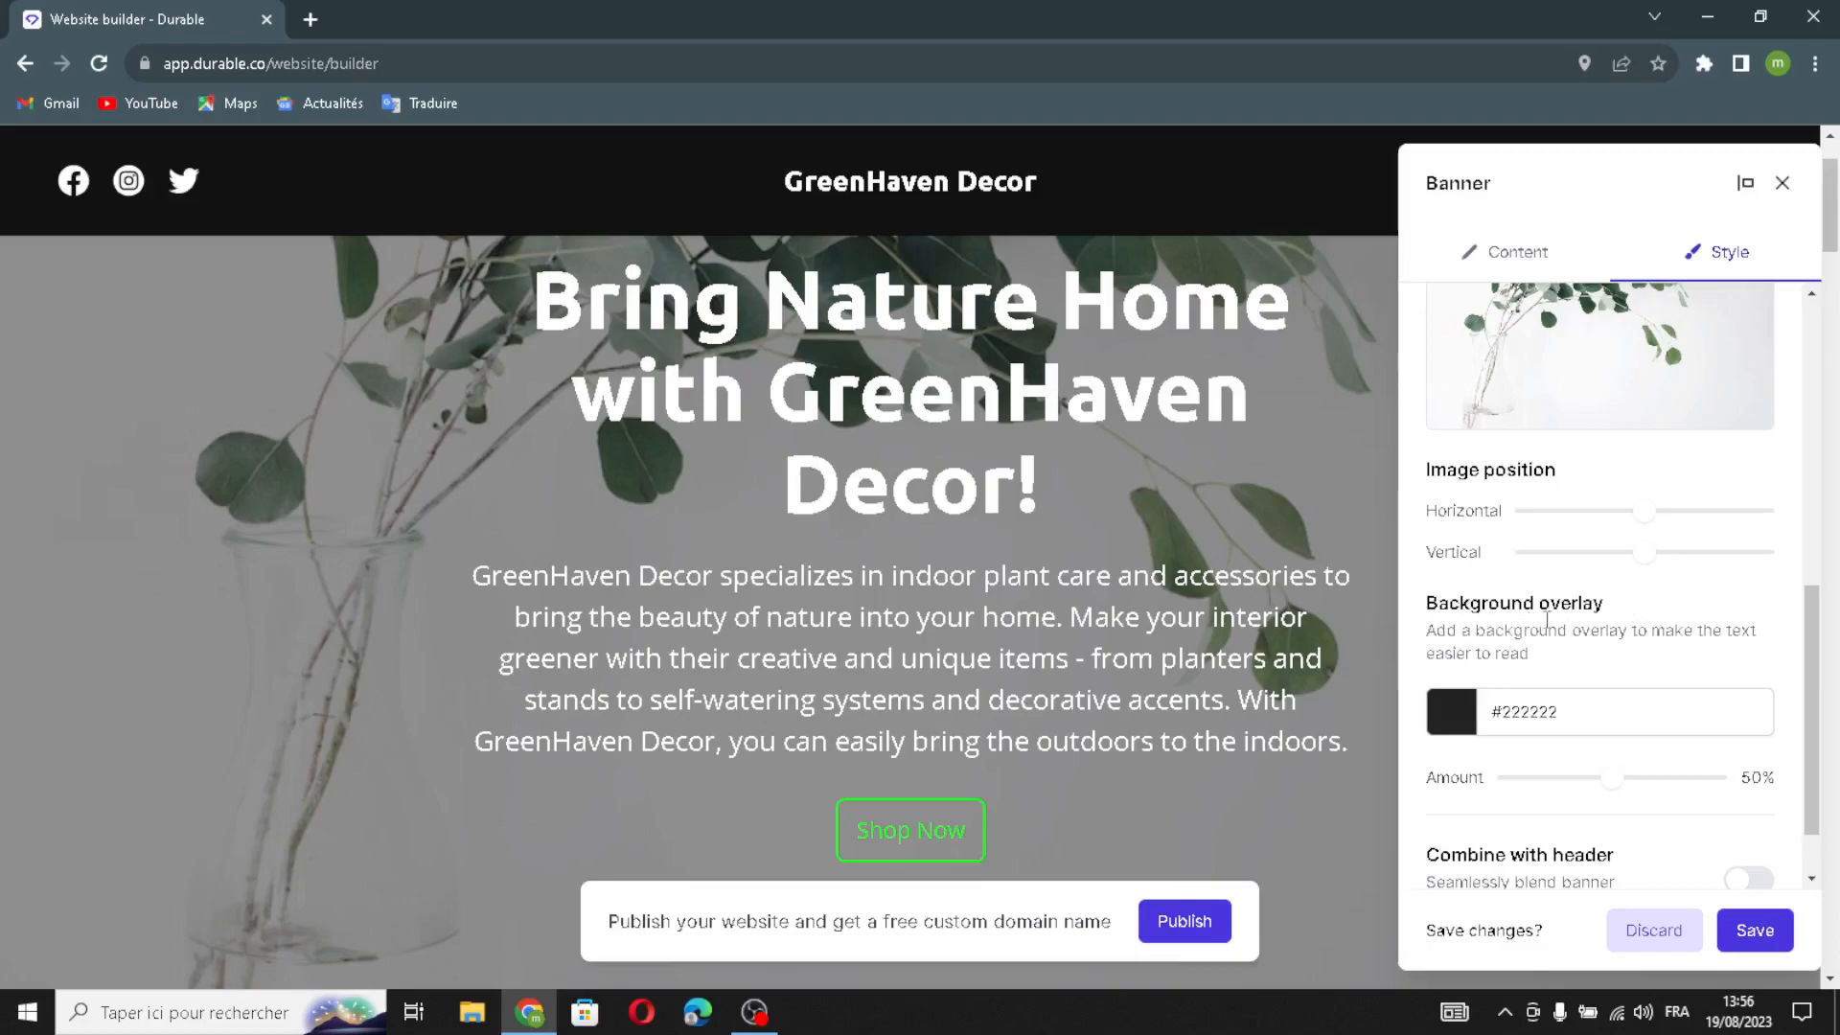
scroll(1561, 632, "up", 1)
scroll(1572, 661, "down", 2)
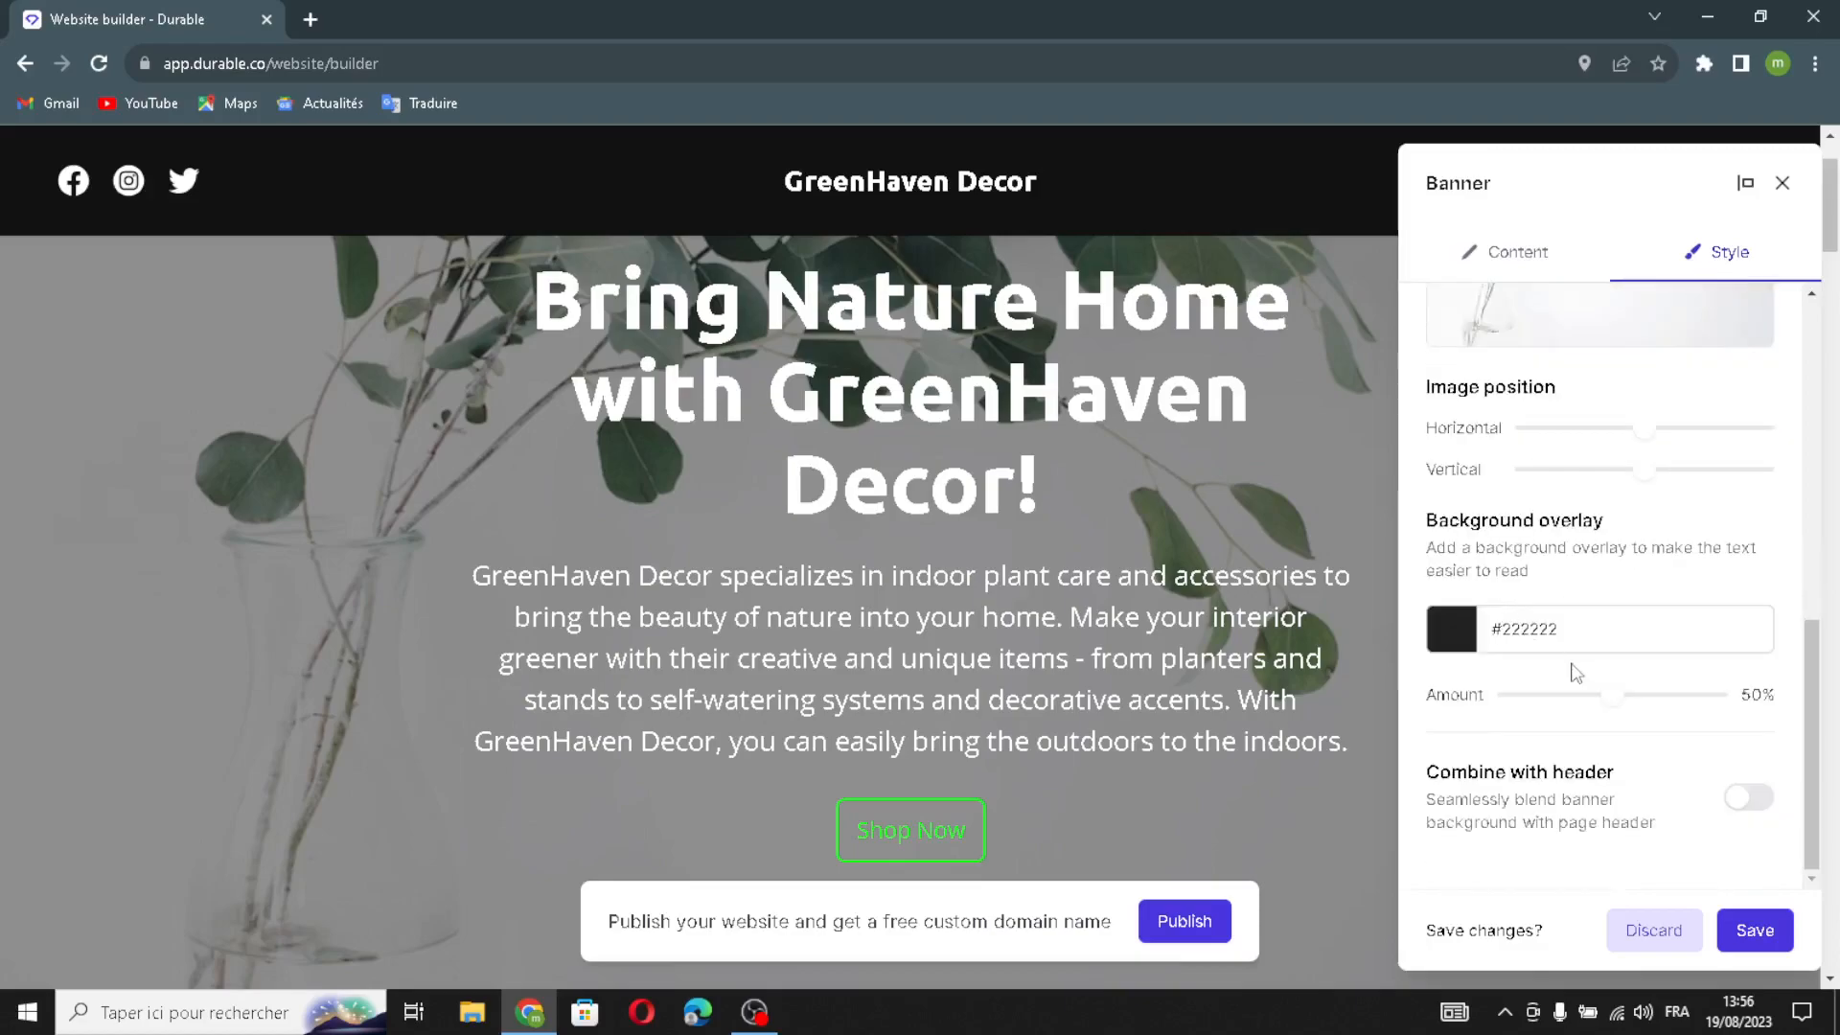
left_click(1751, 798)
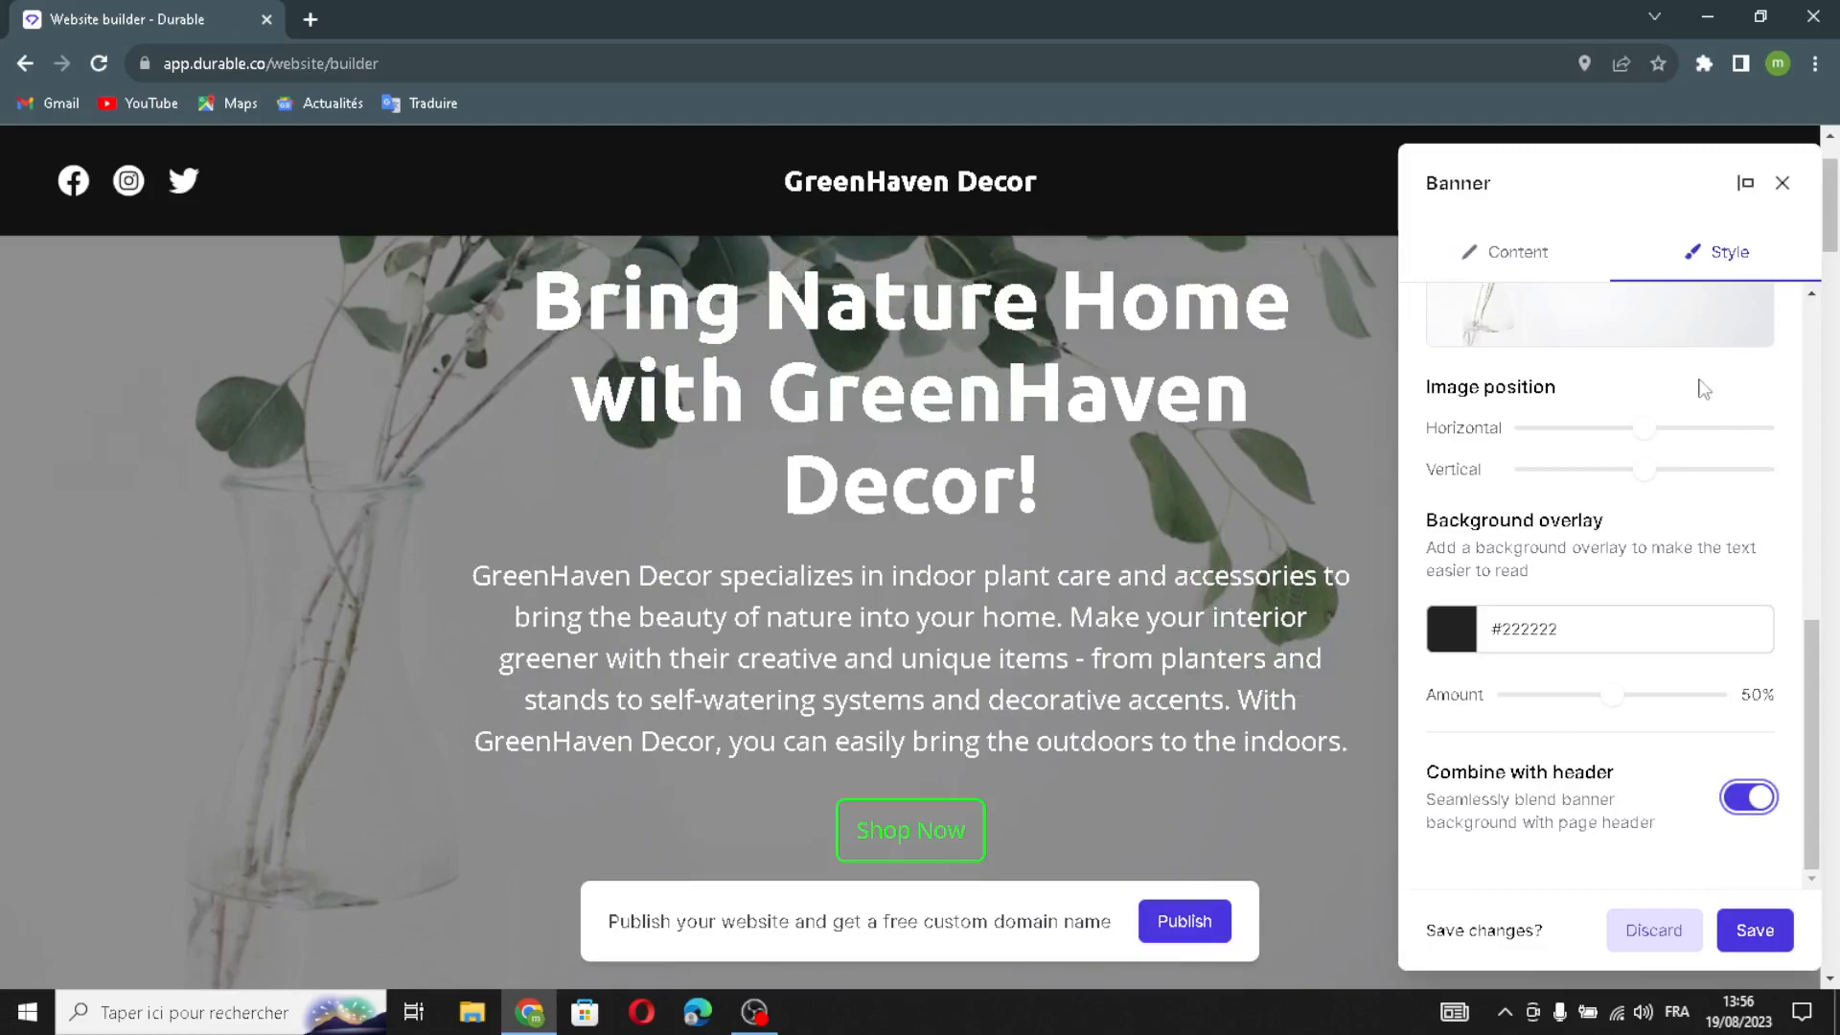
left_click(1755, 940)
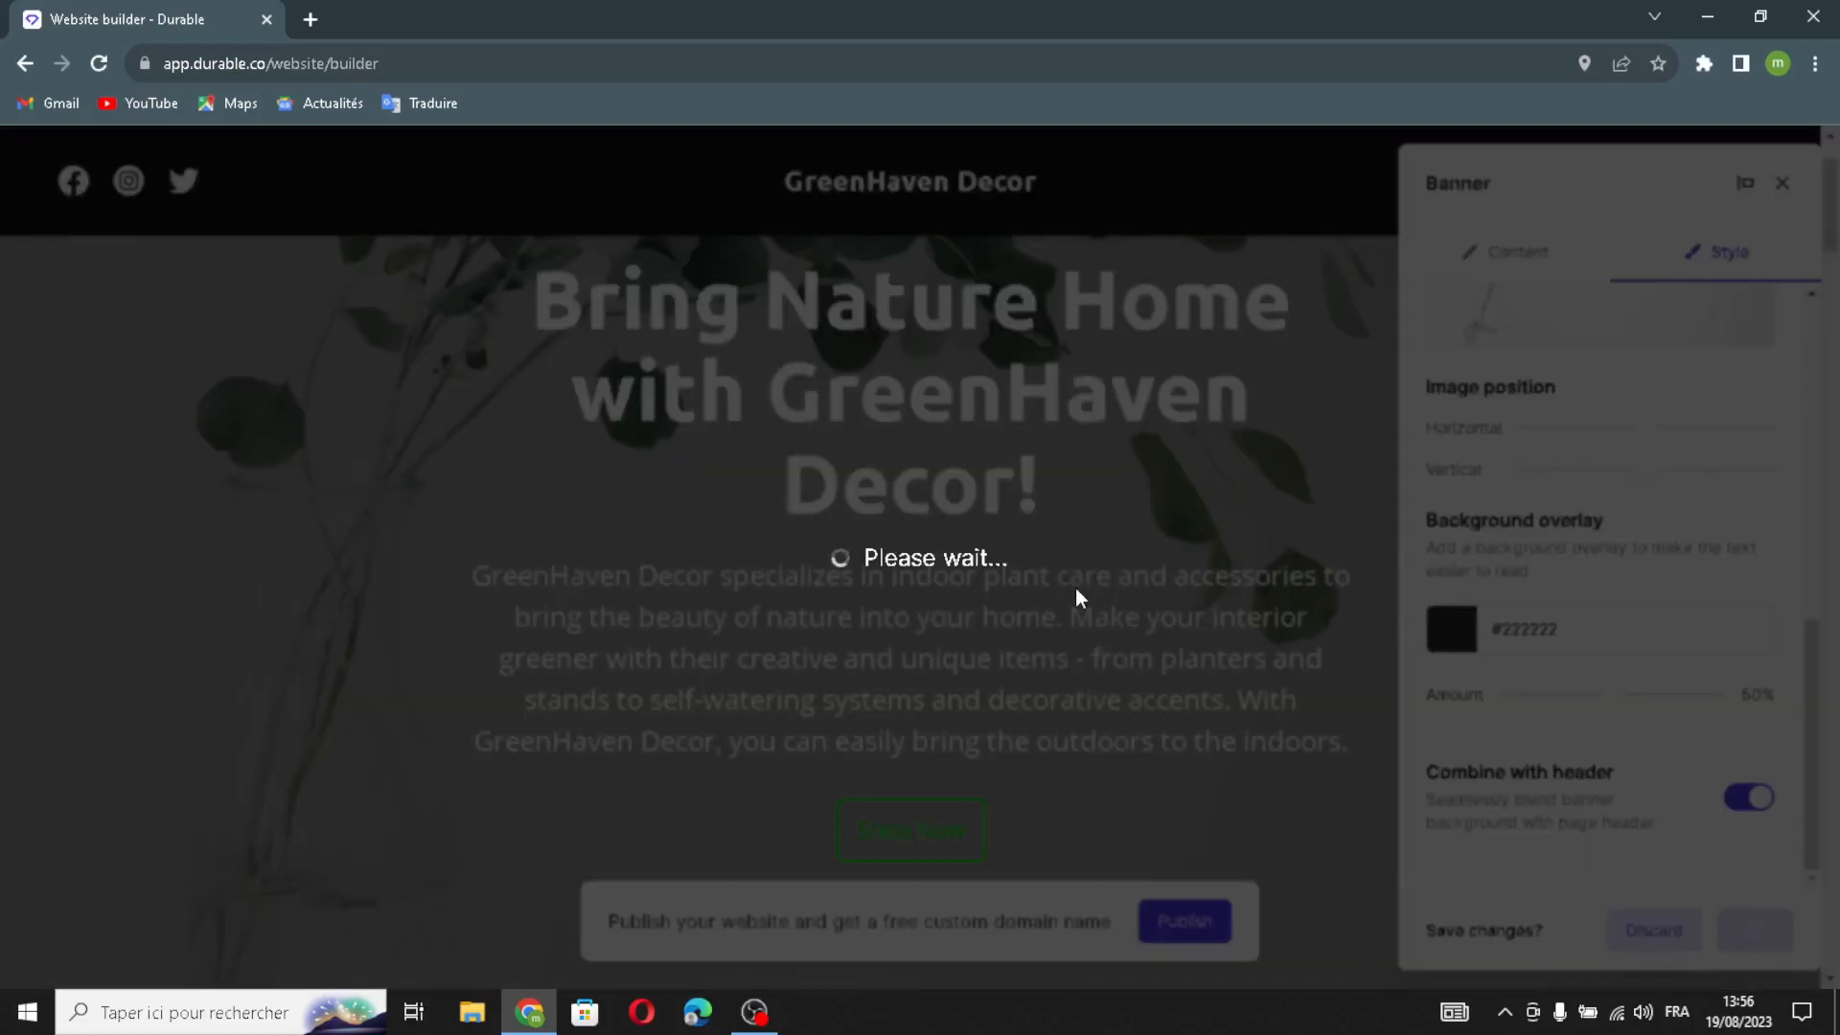
- Open the image section below the banner for editing and regenerate its image with AI
scroll(1096, 619, "down", 6)
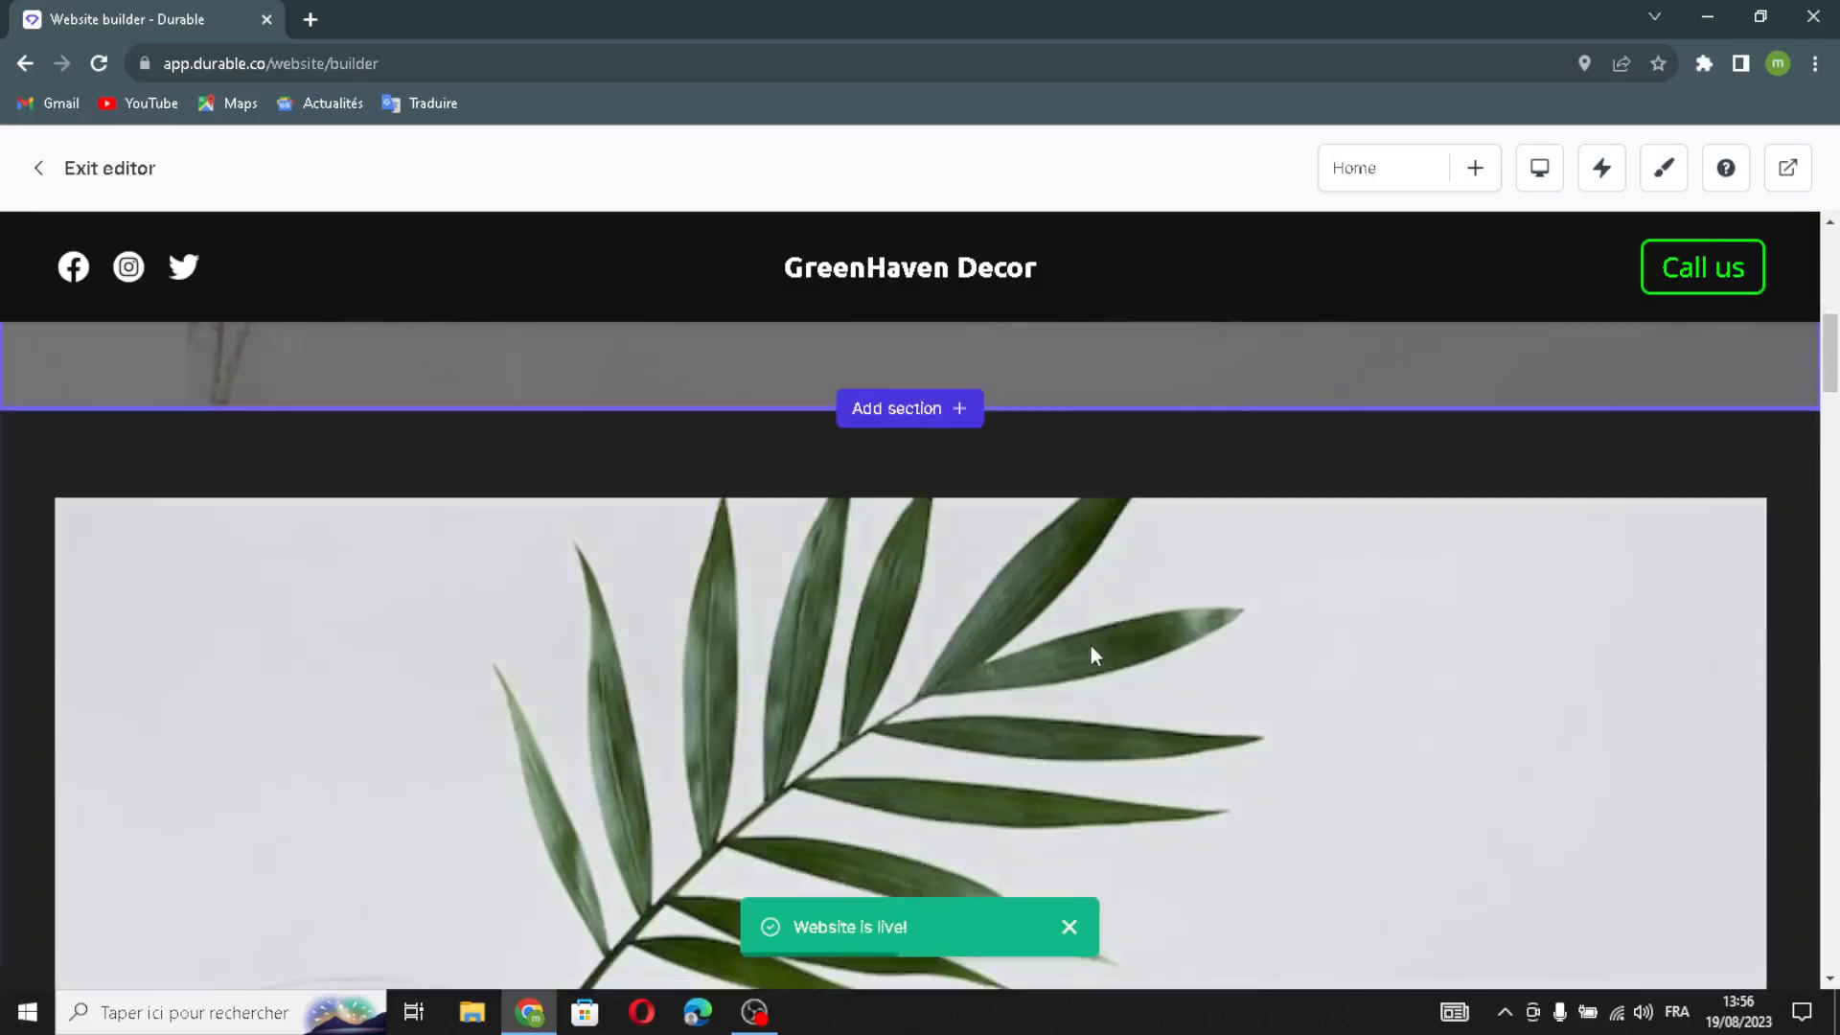
scroll(1094, 635, "down", 6)
scroll(786, 631, "up", 4)
scroll(697, 533, "up", 5)
scroll(694, 529, "down", 2)
scroll(671, 623, "down", 5)
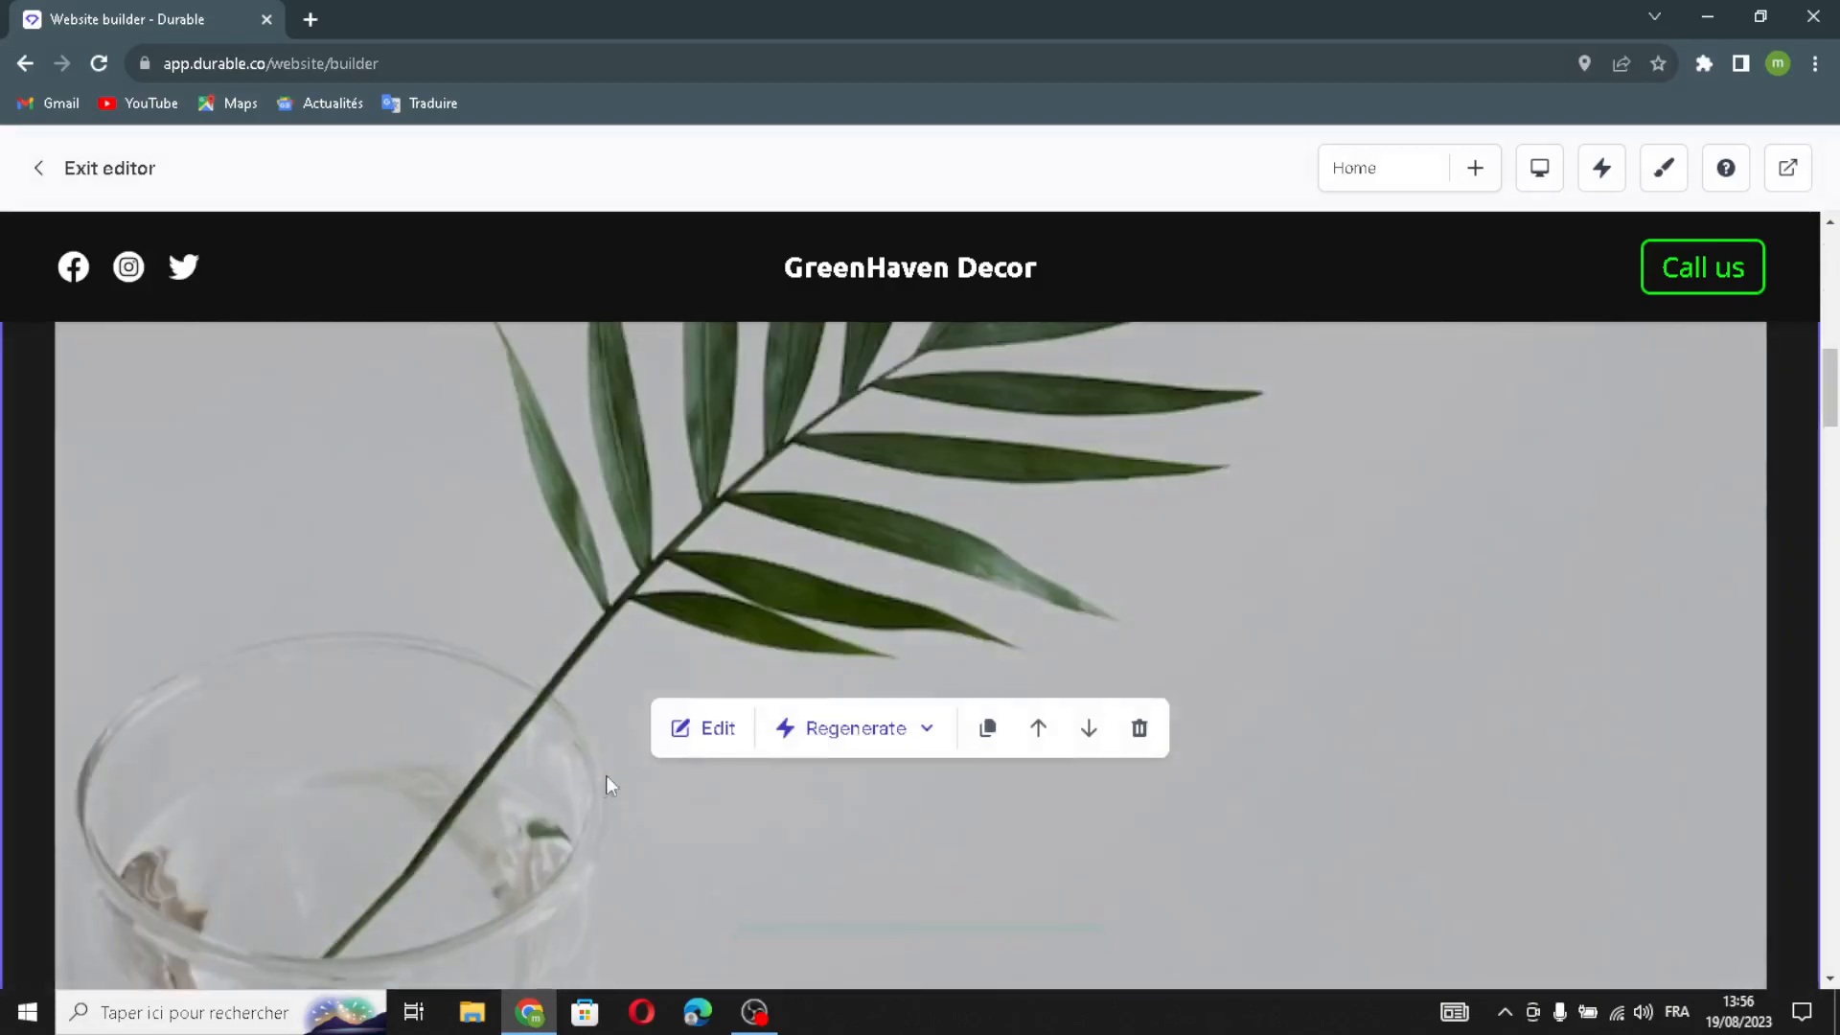
left_click(717, 729)
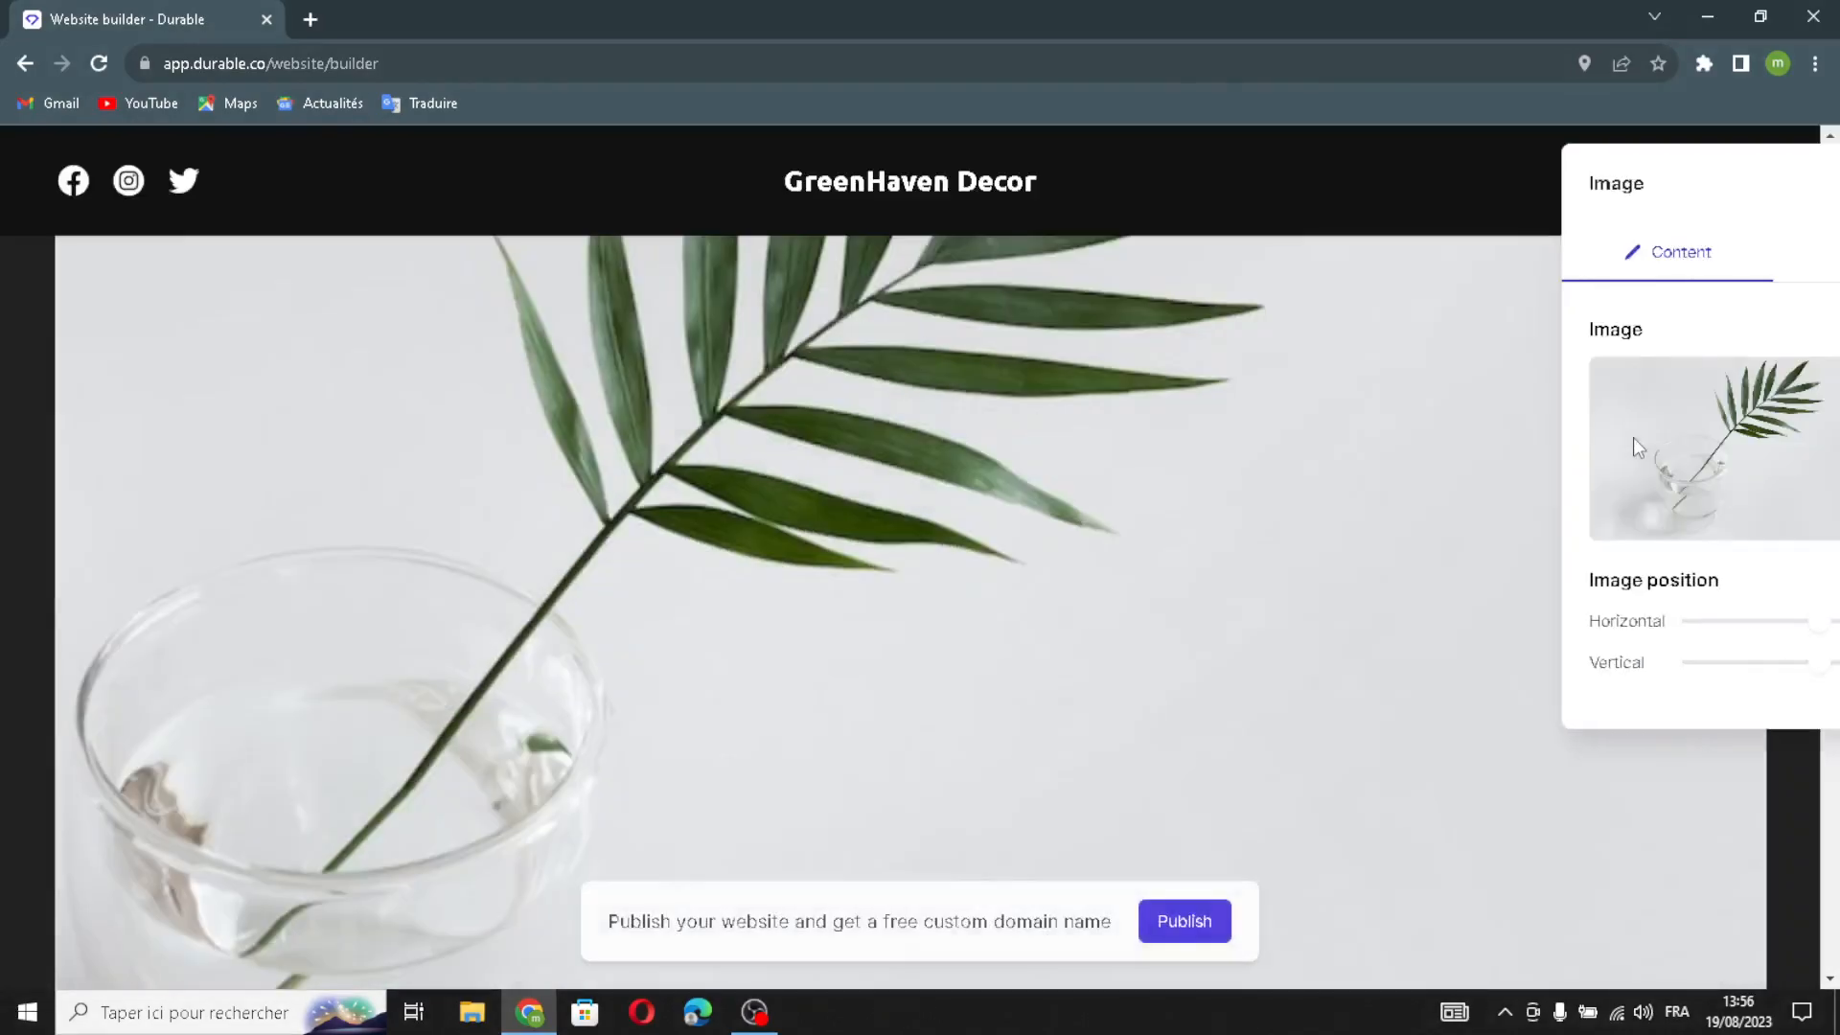
left_click(1715, 338)
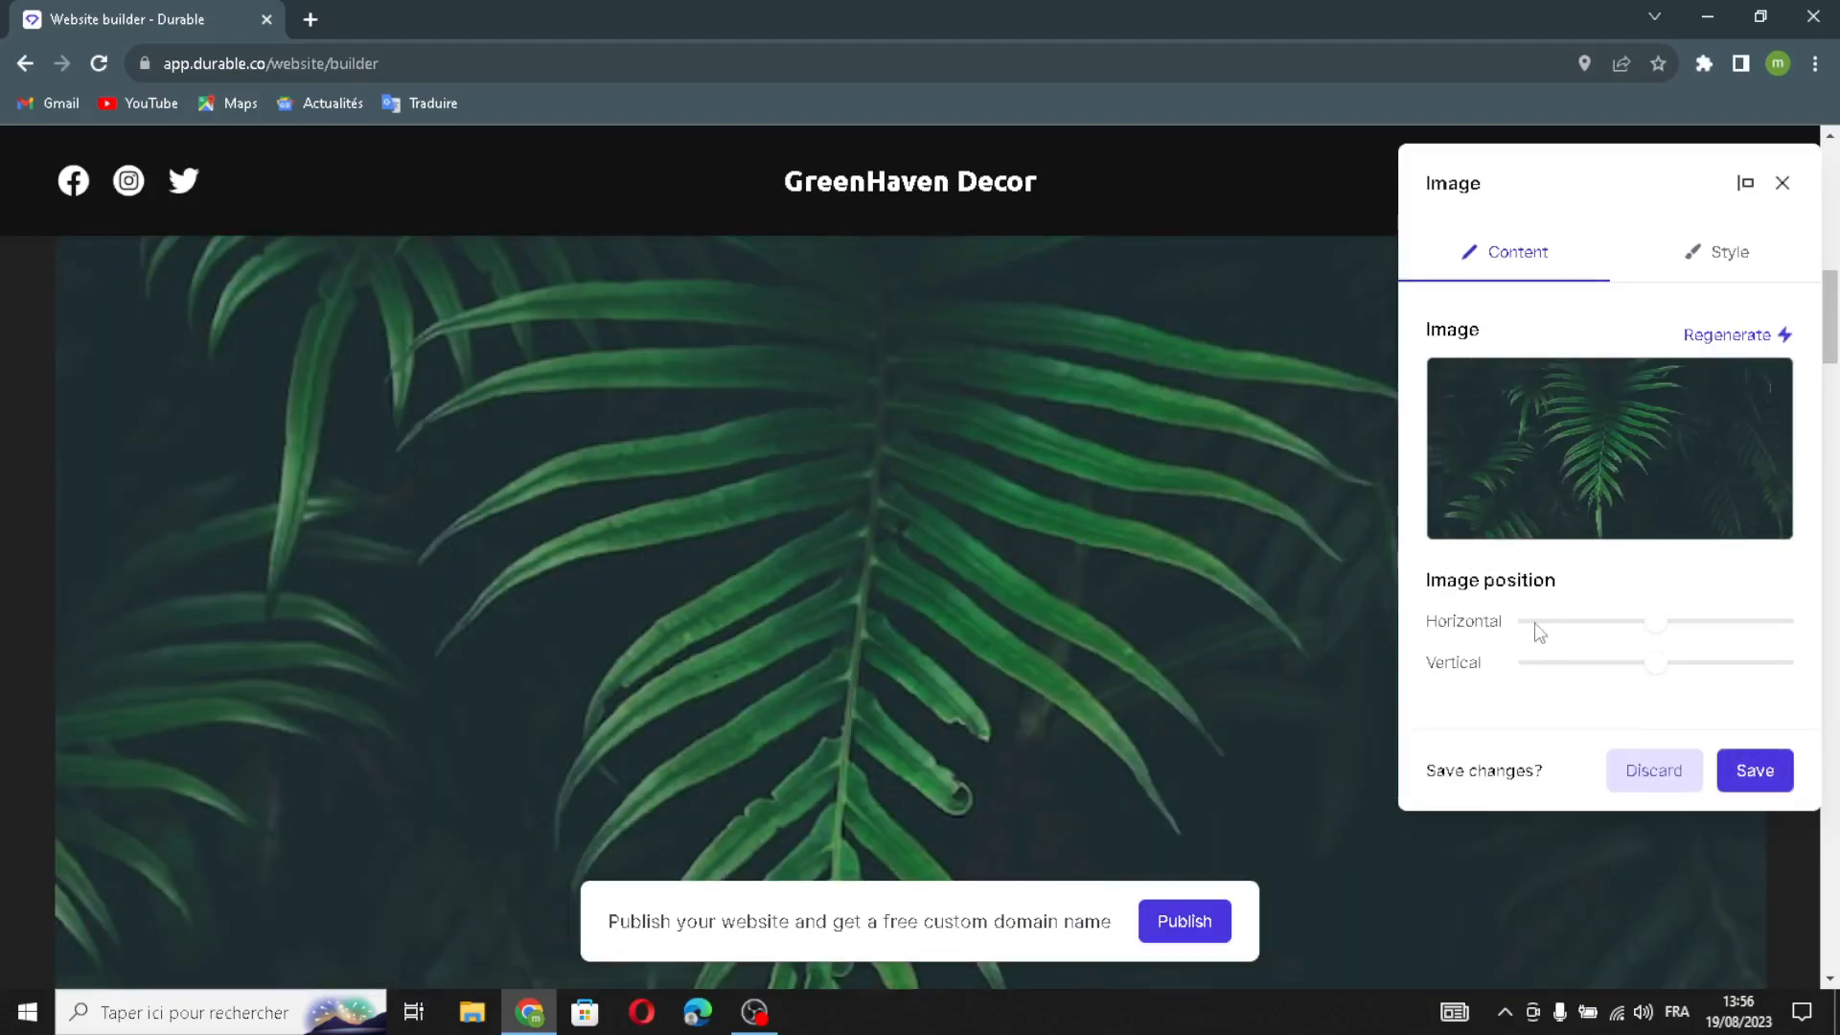
- Review the image section's style options for image fit, spacing and background, and save the section's changes
left_click(1720, 257)
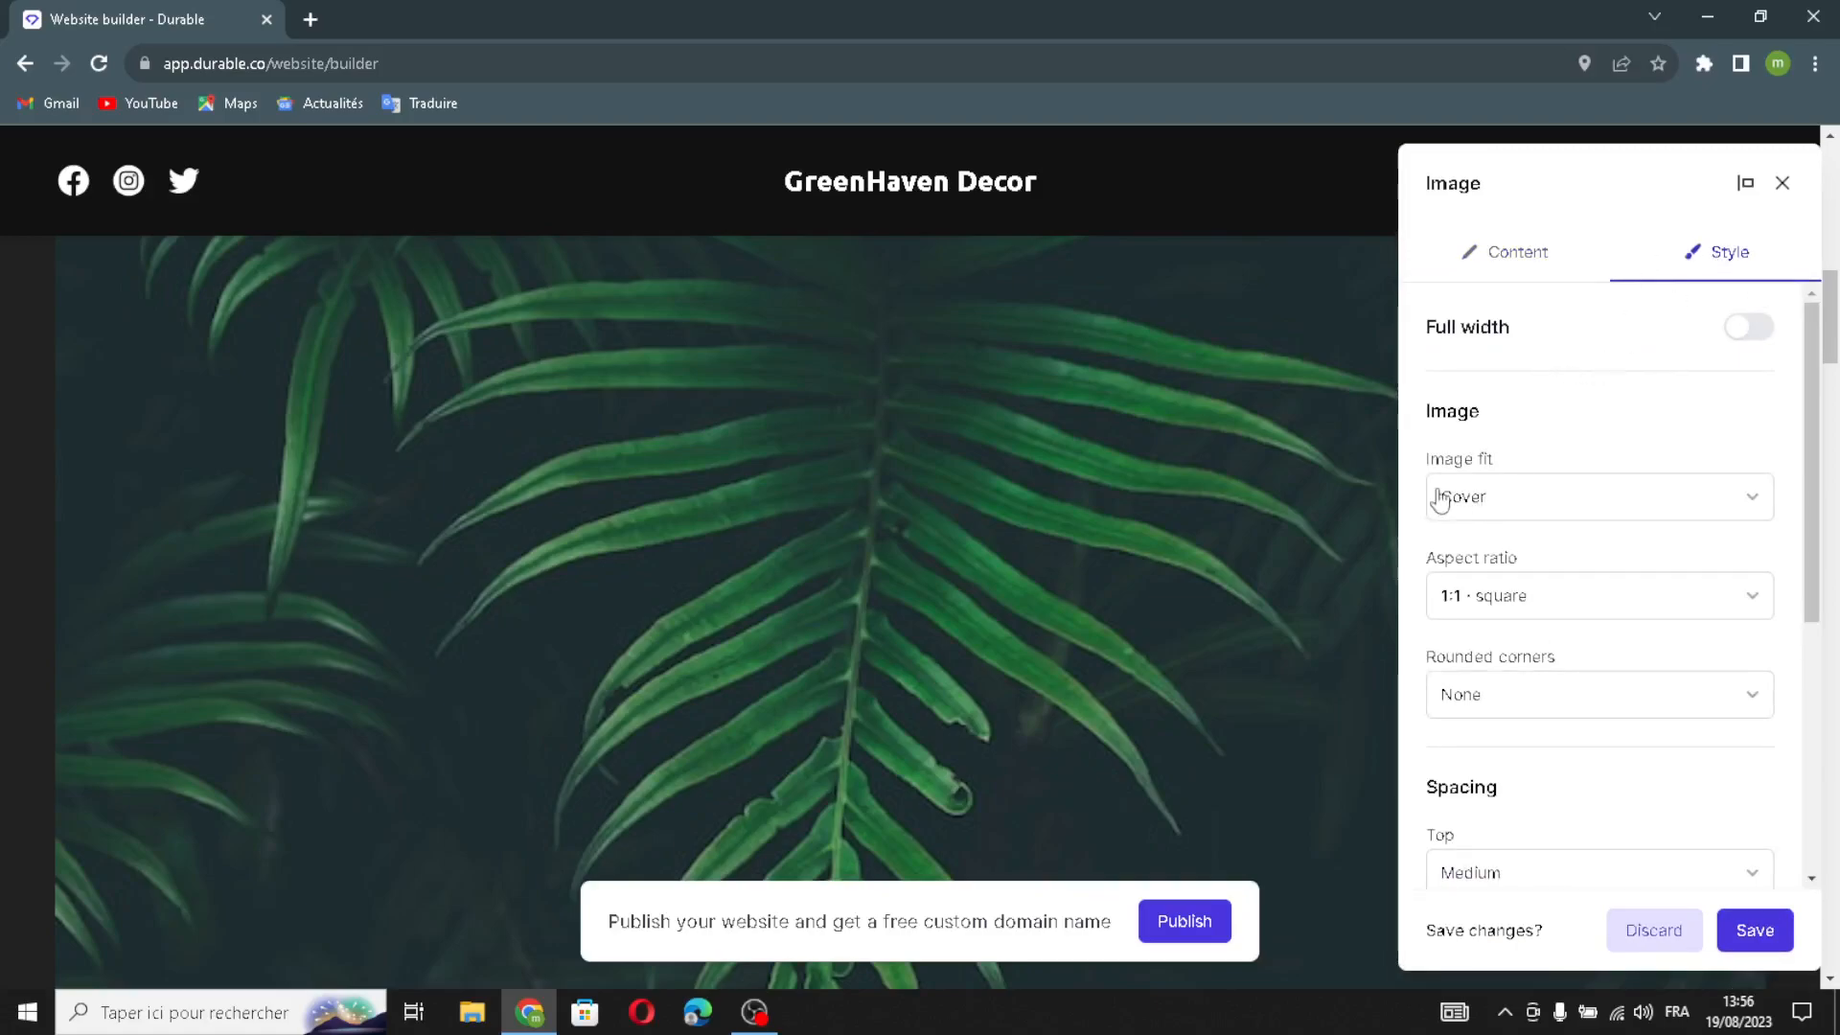
left_click(1536, 503)
left_click(1442, 464)
scroll(1533, 704, "down", 5)
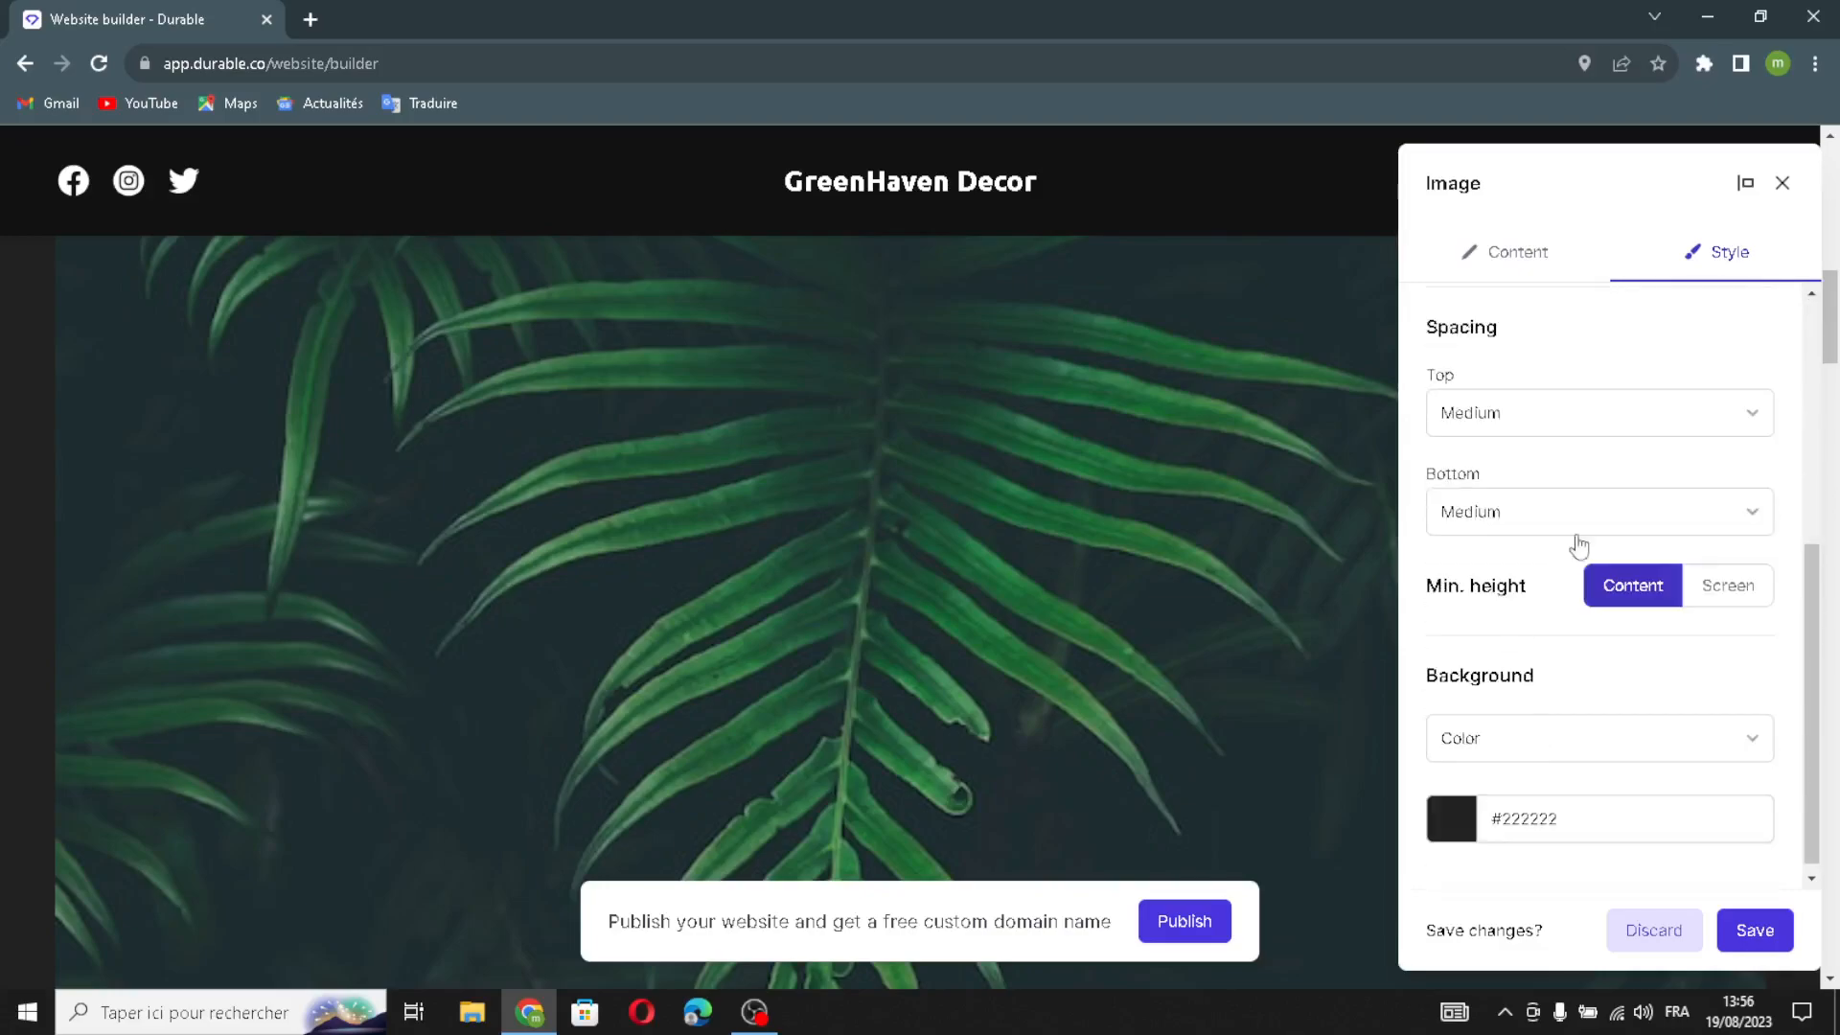
scroll(1526, 740, "down", 1)
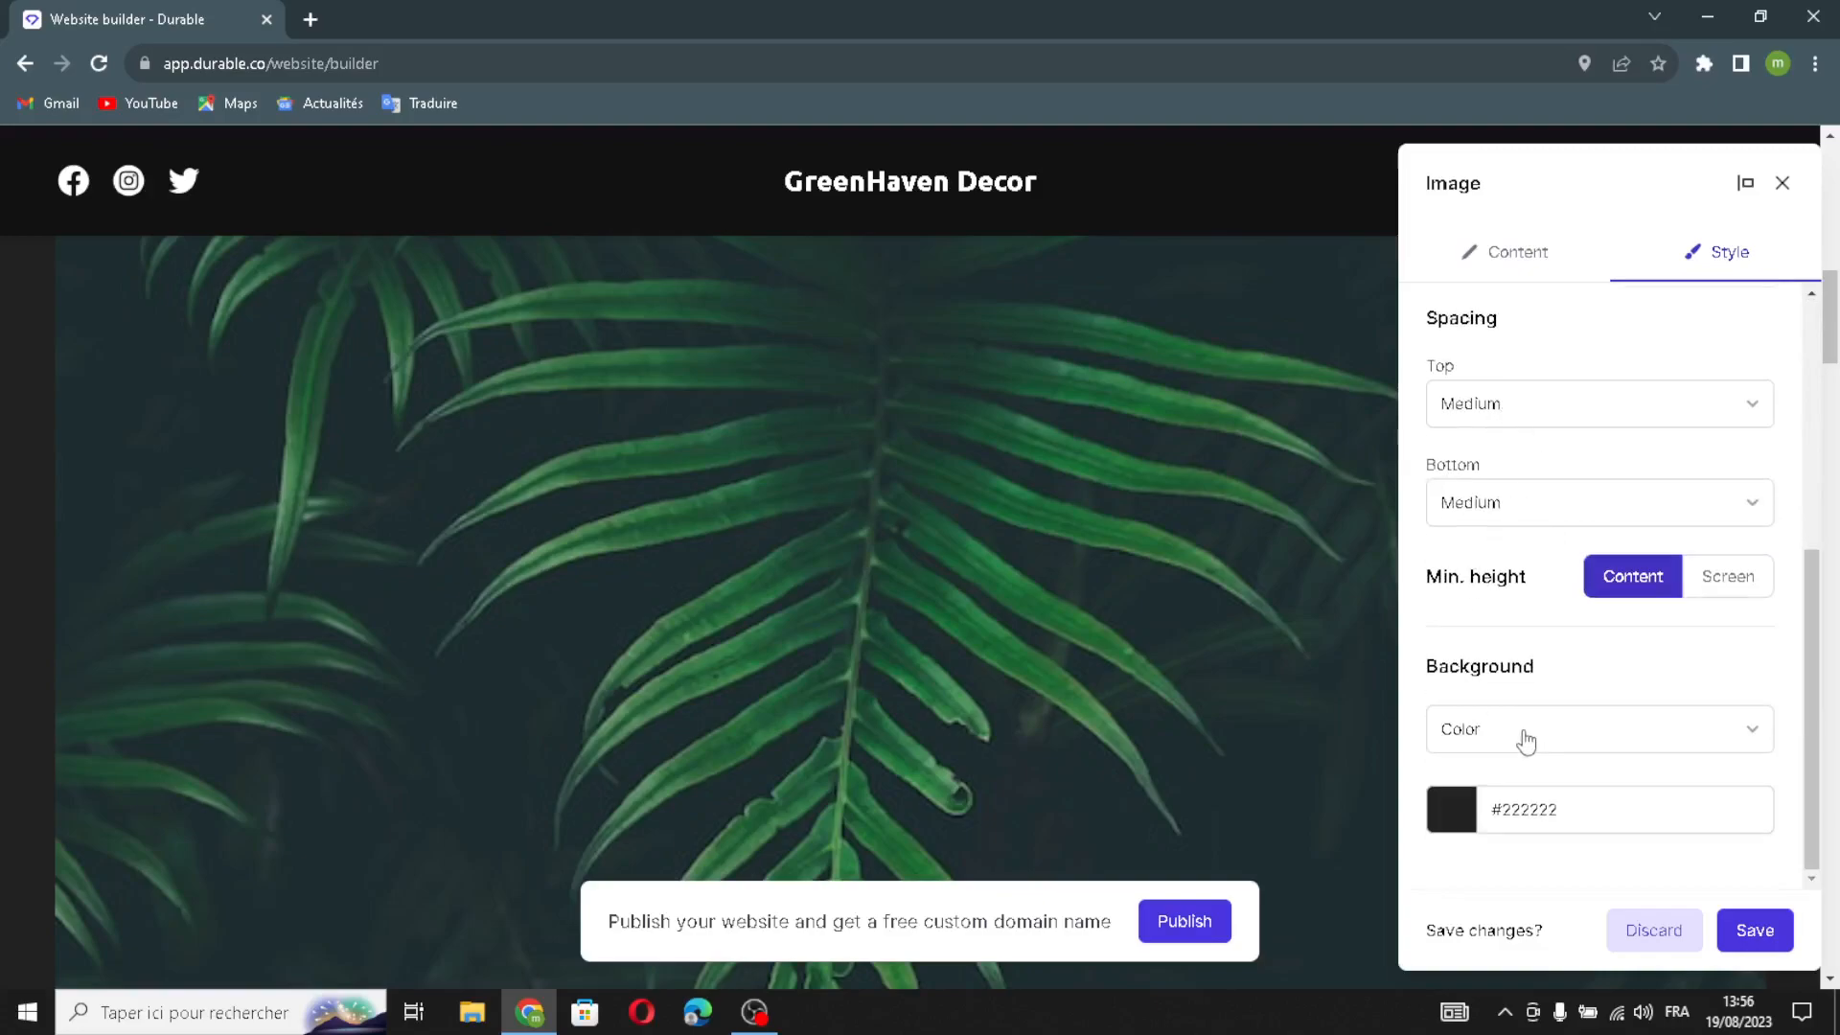
left_click(1759, 932)
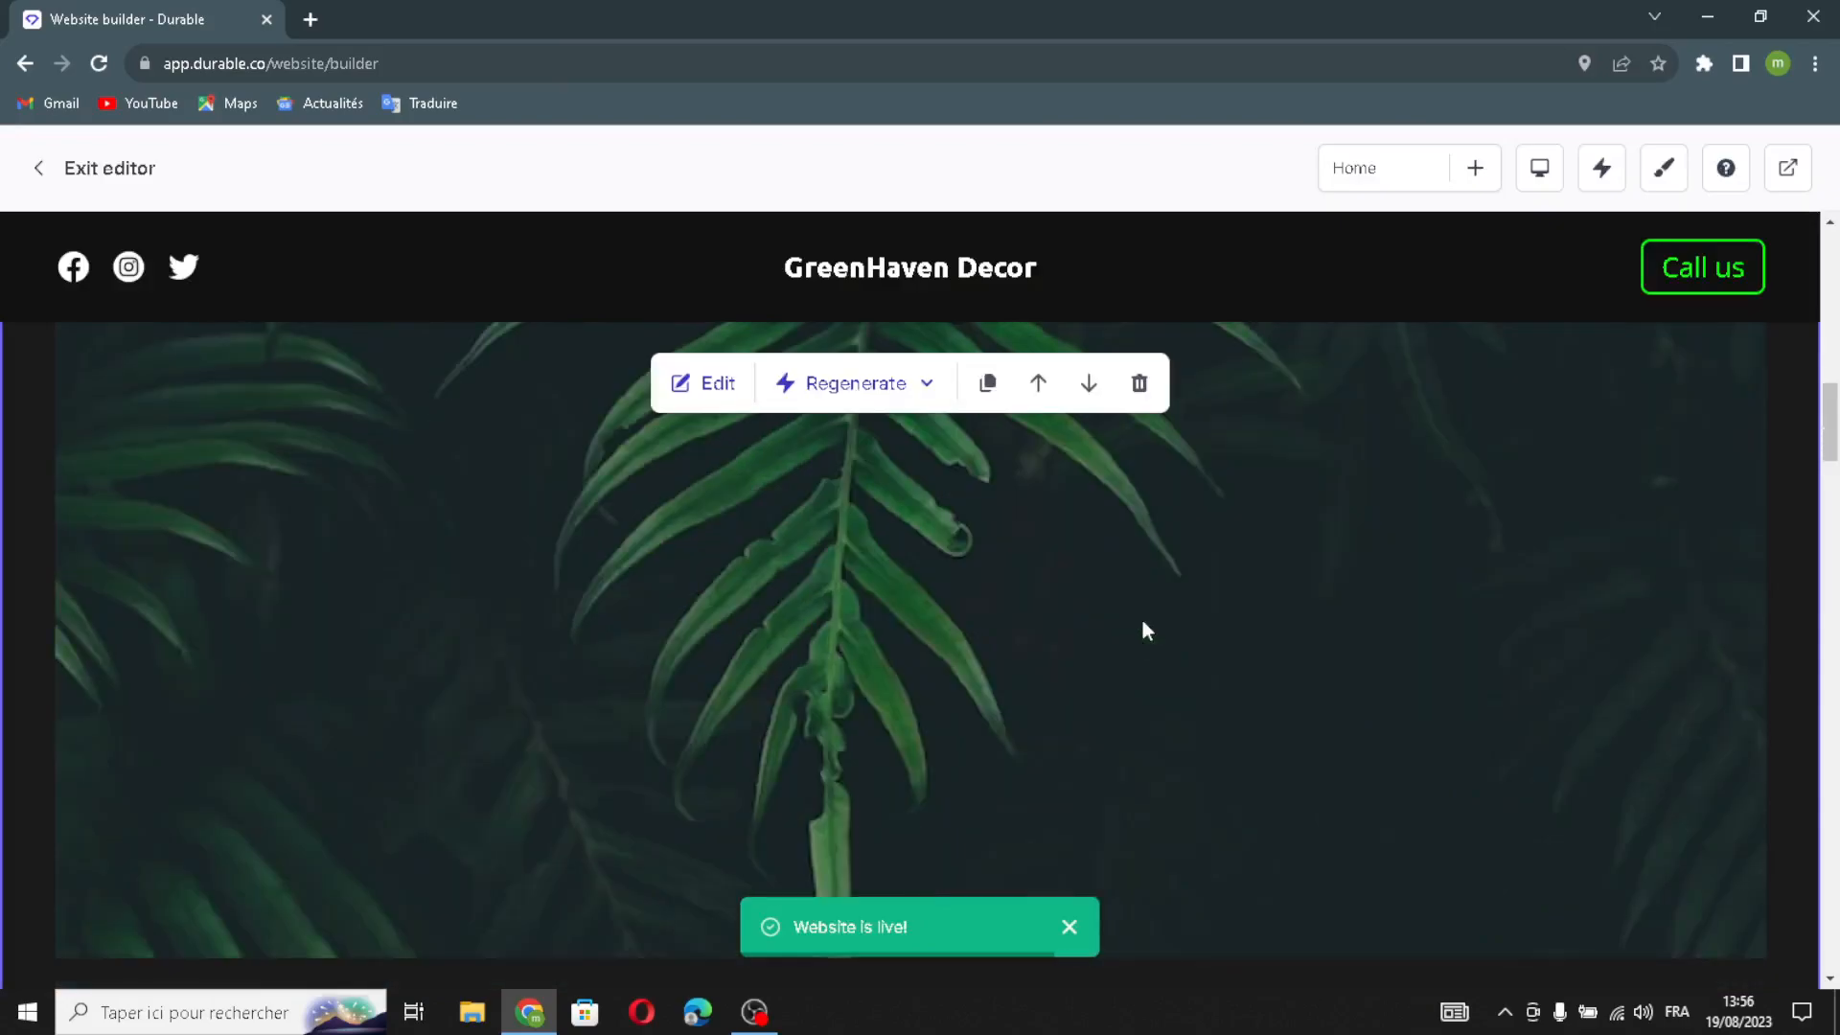
- Open the About us text section for editing and try left, center and right alignment, restoring center
scroll(1143, 623, "down", 5)
mouse_move(1142, 621)
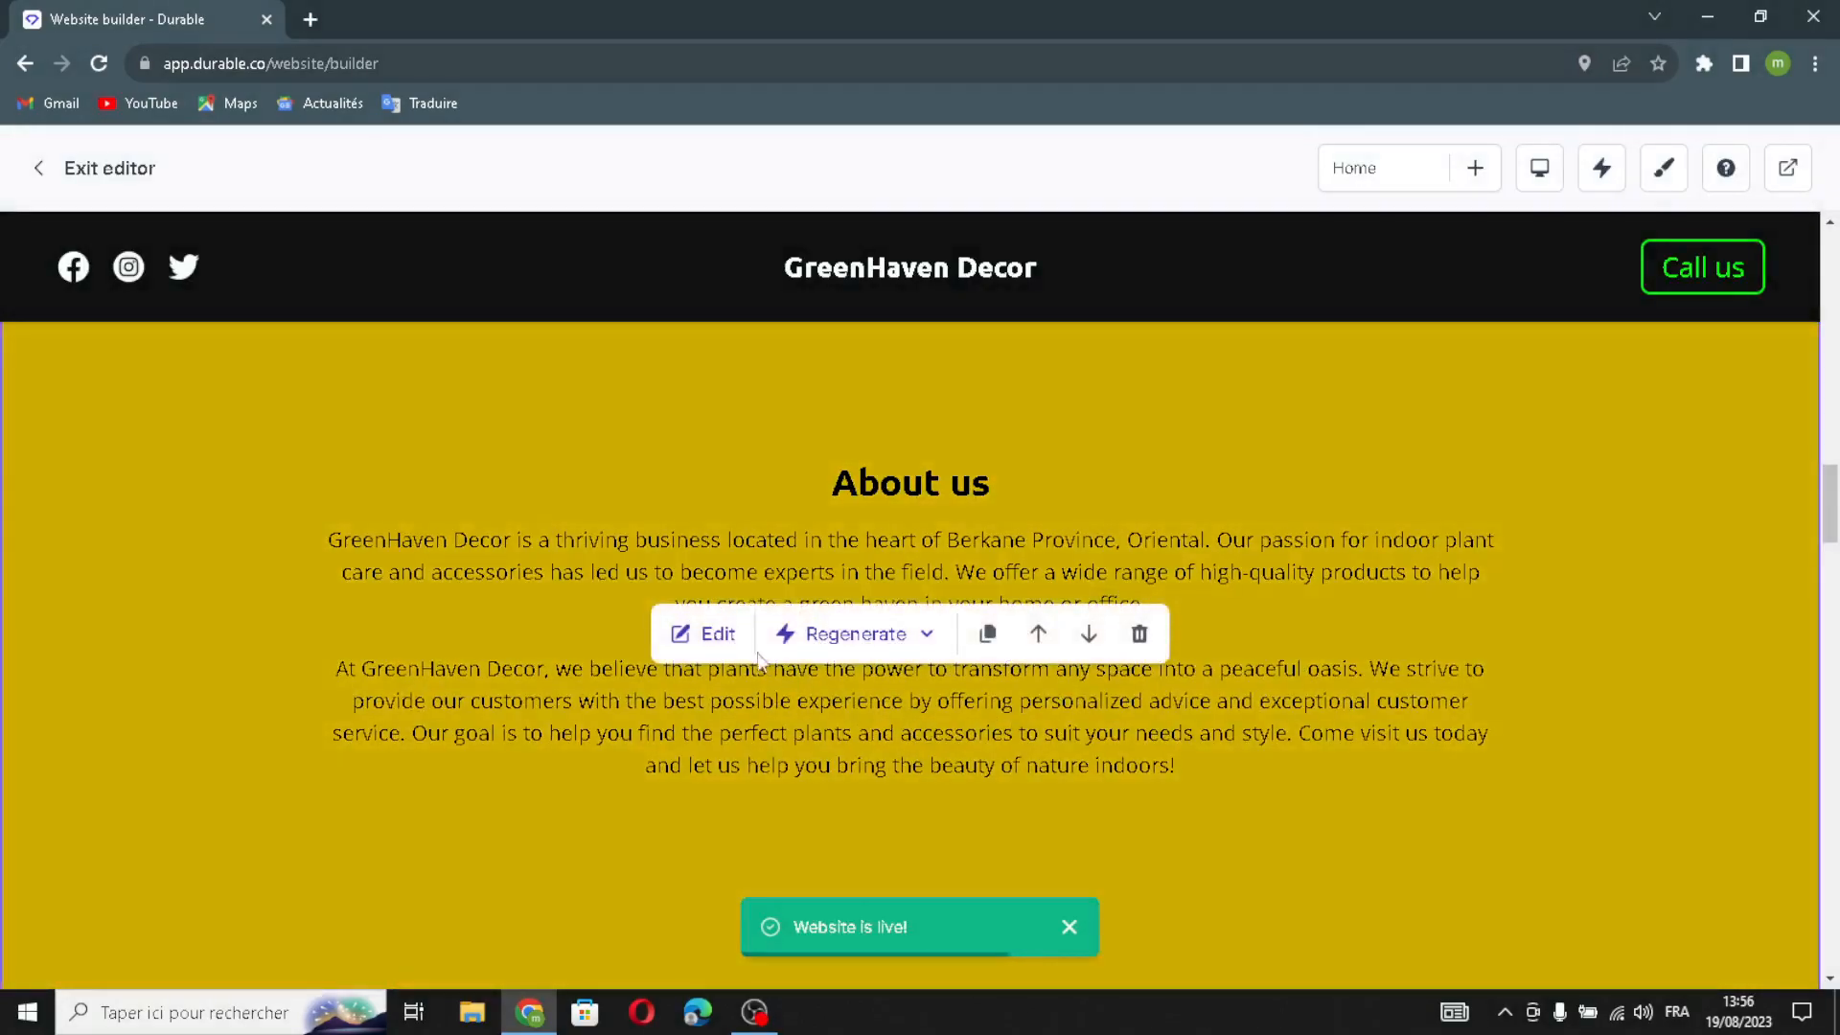
left_click(688, 630)
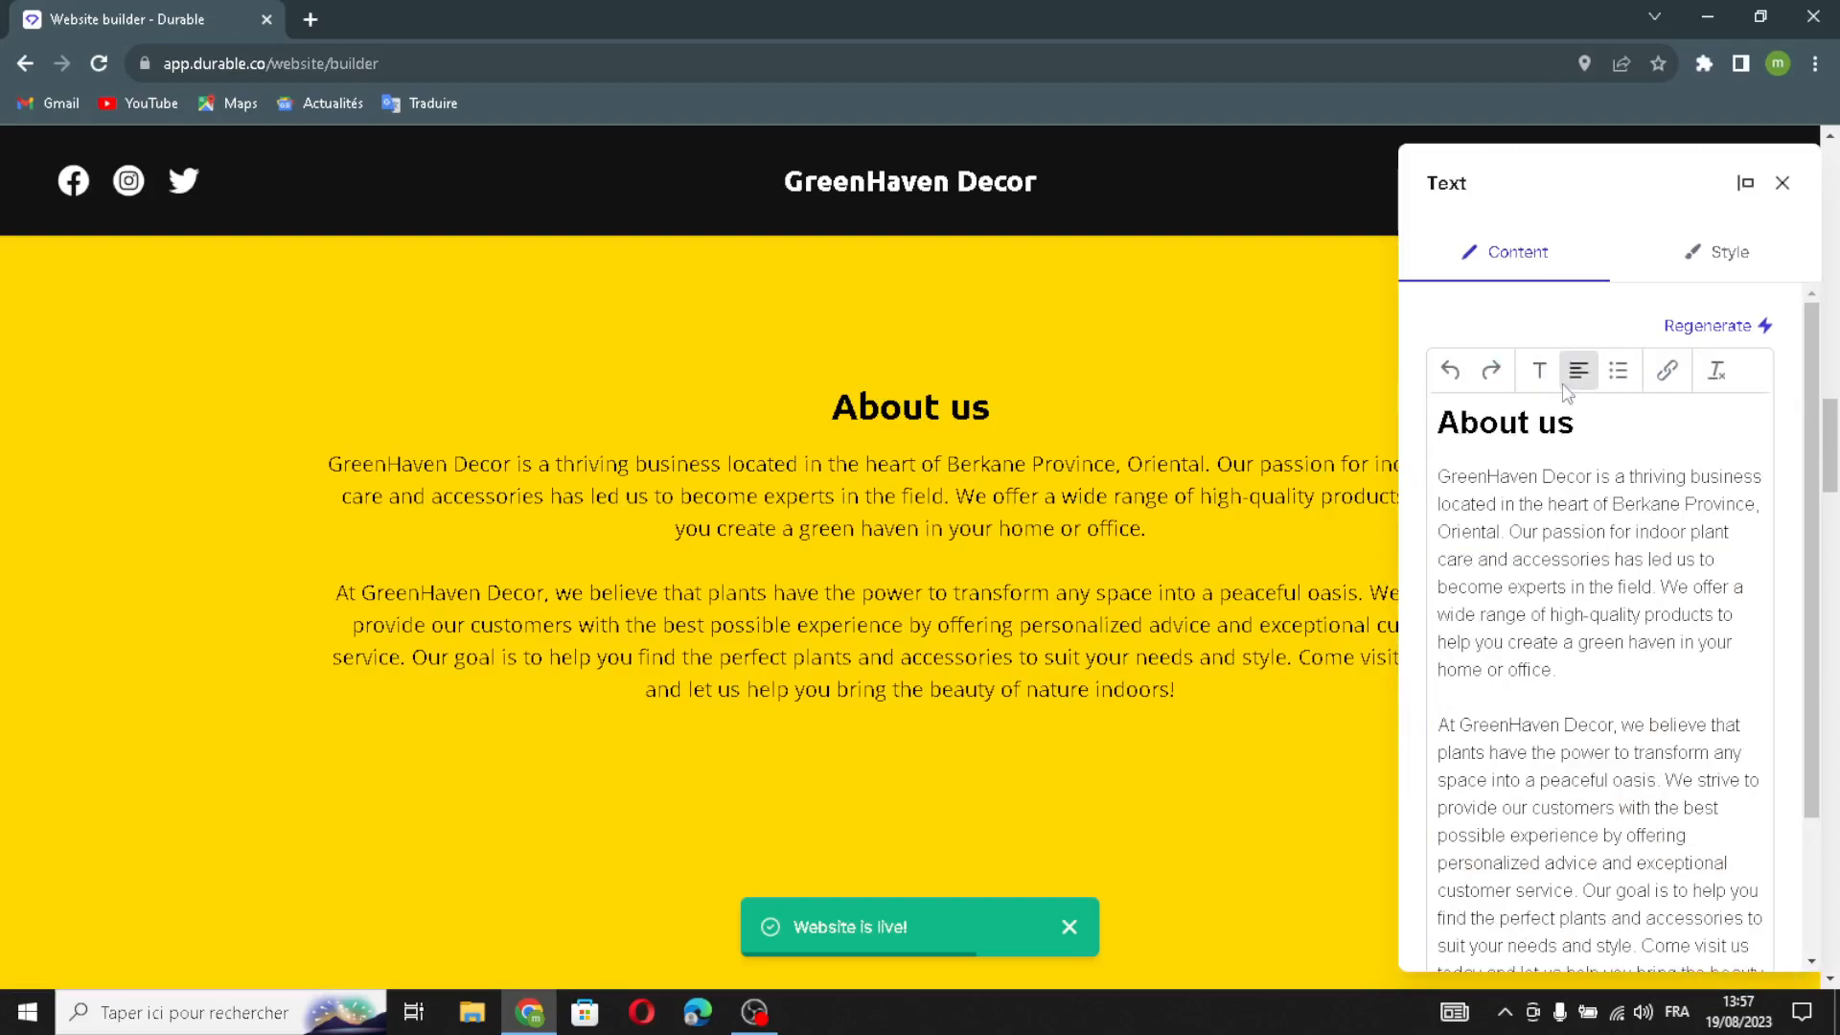
left_click(1706, 267)
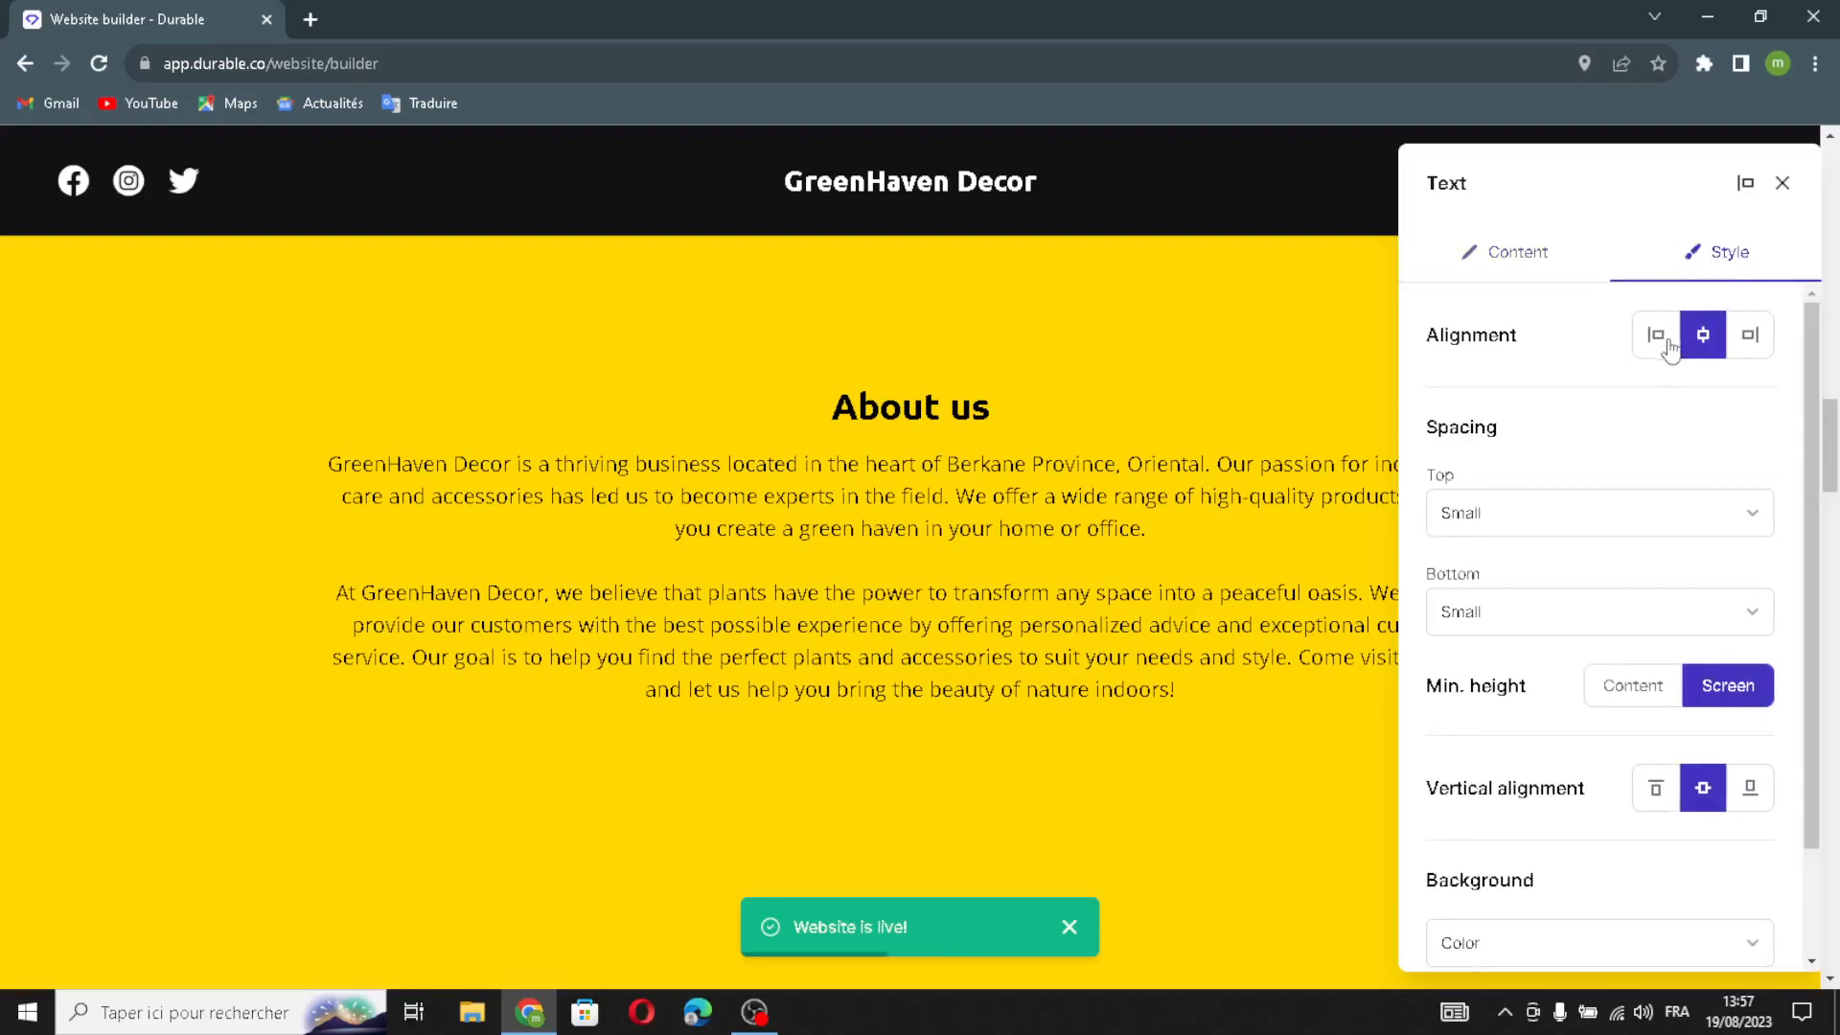
left_click(1650, 338)
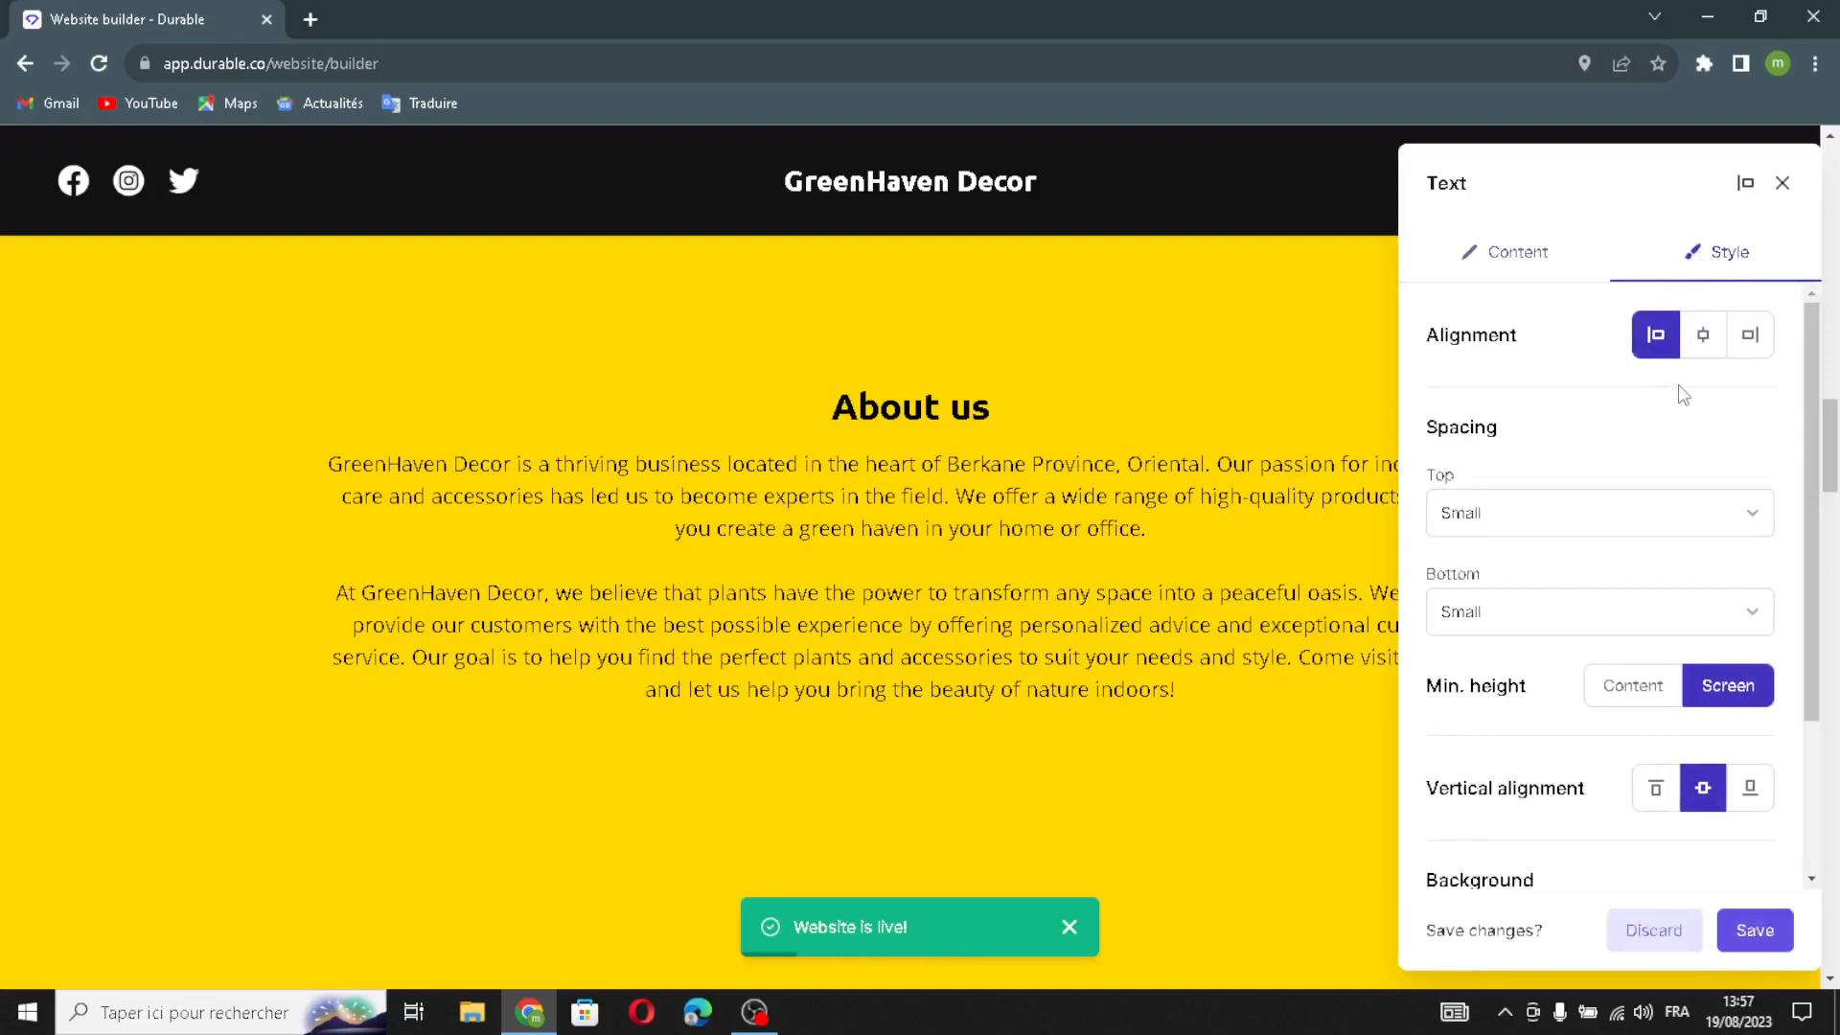
left_click(1704, 340)
left_click(1750, 338)
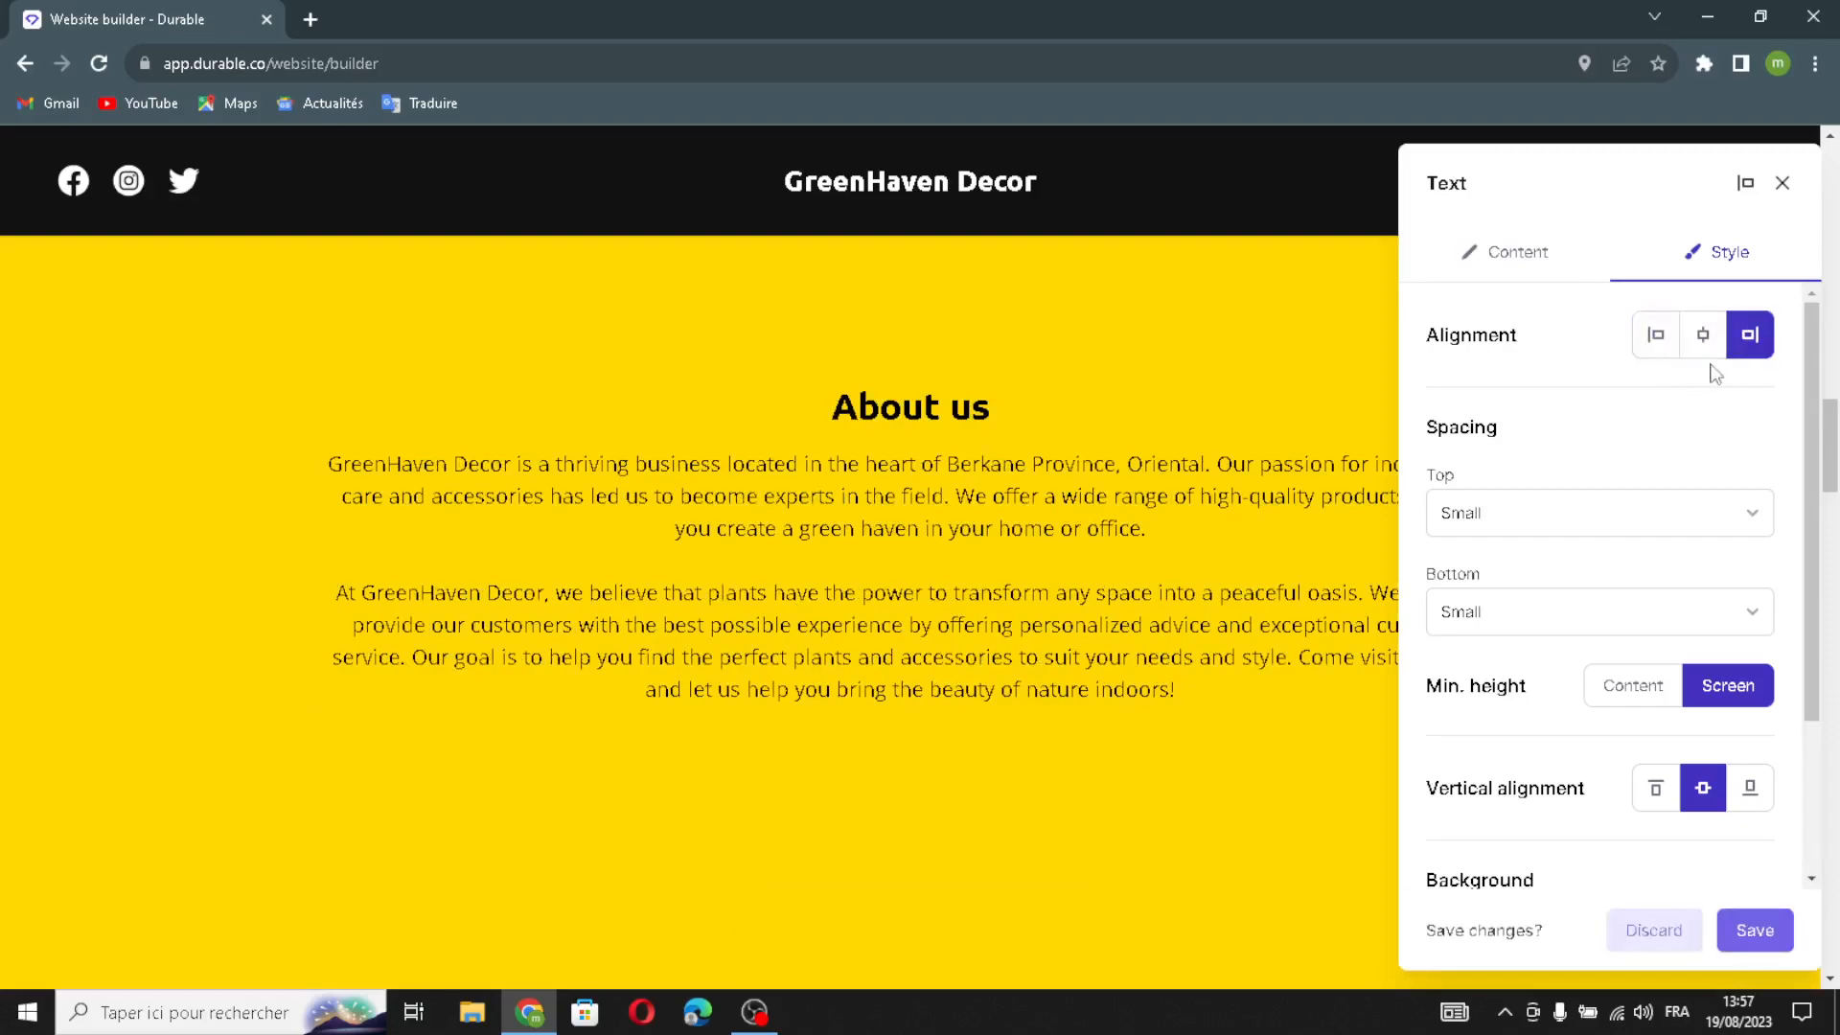
left_click(1664, 347)
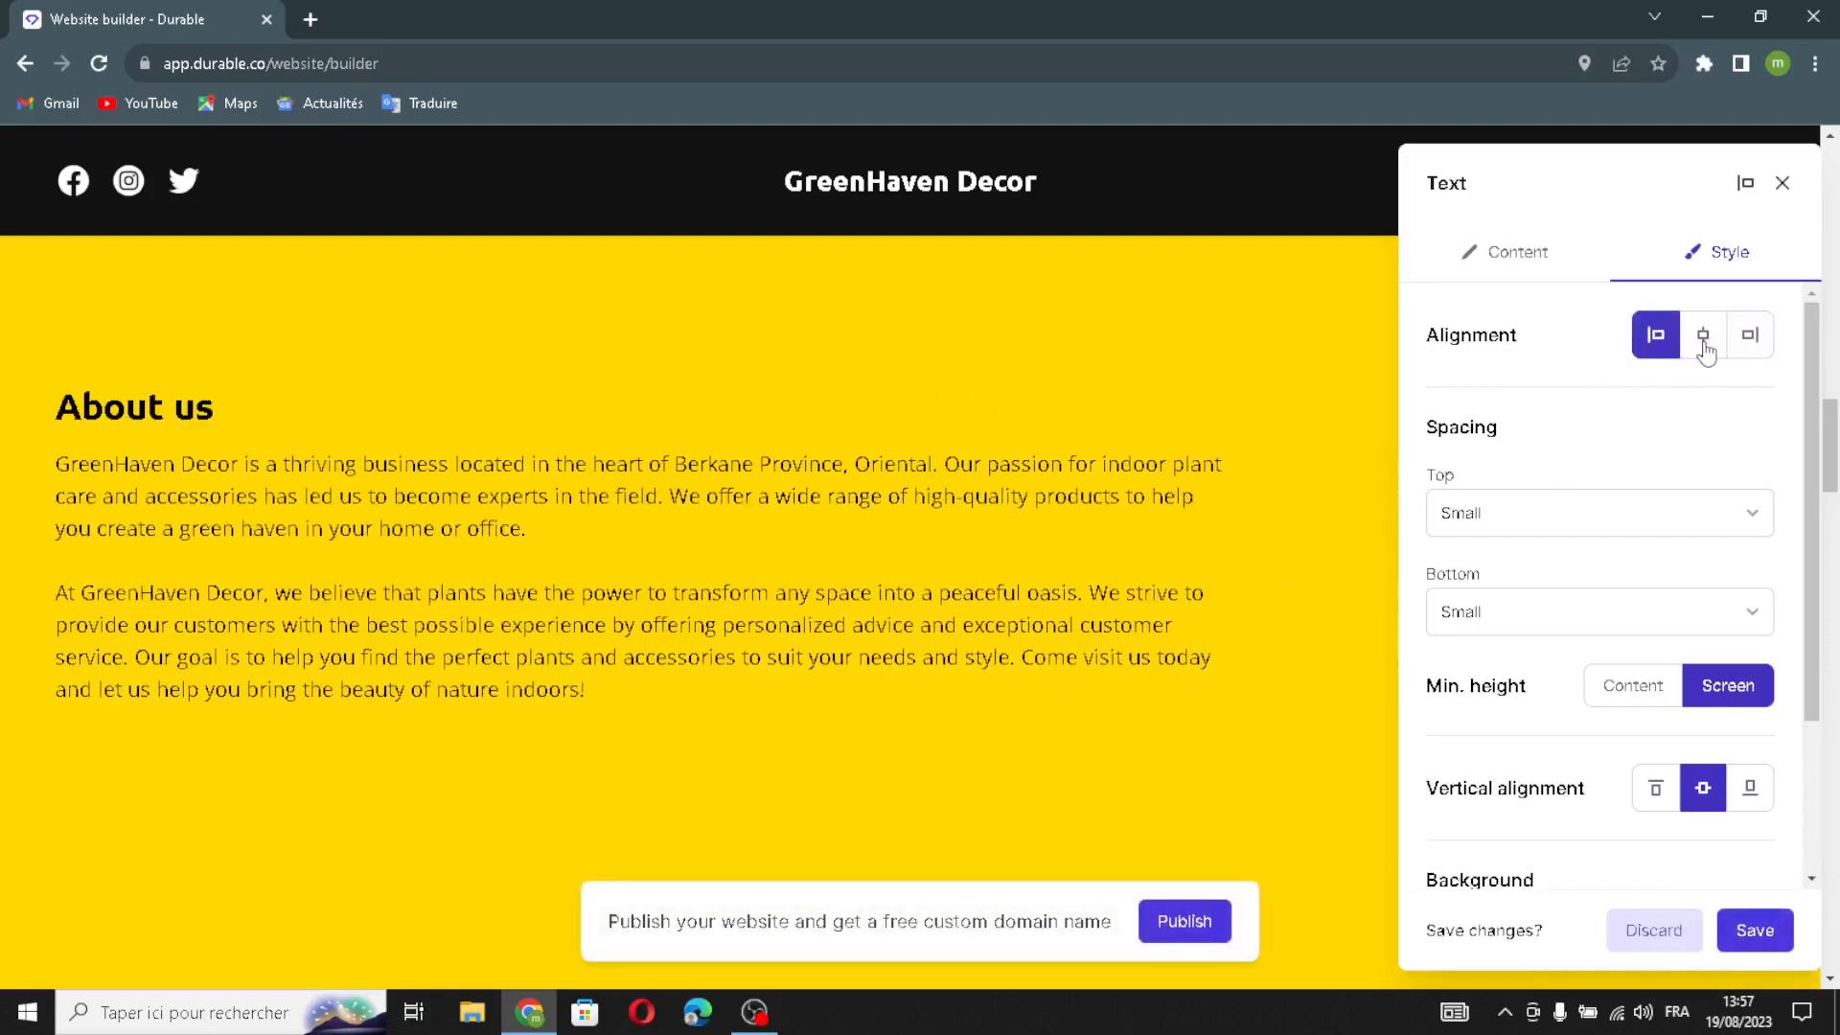
left_click(1703, 343)
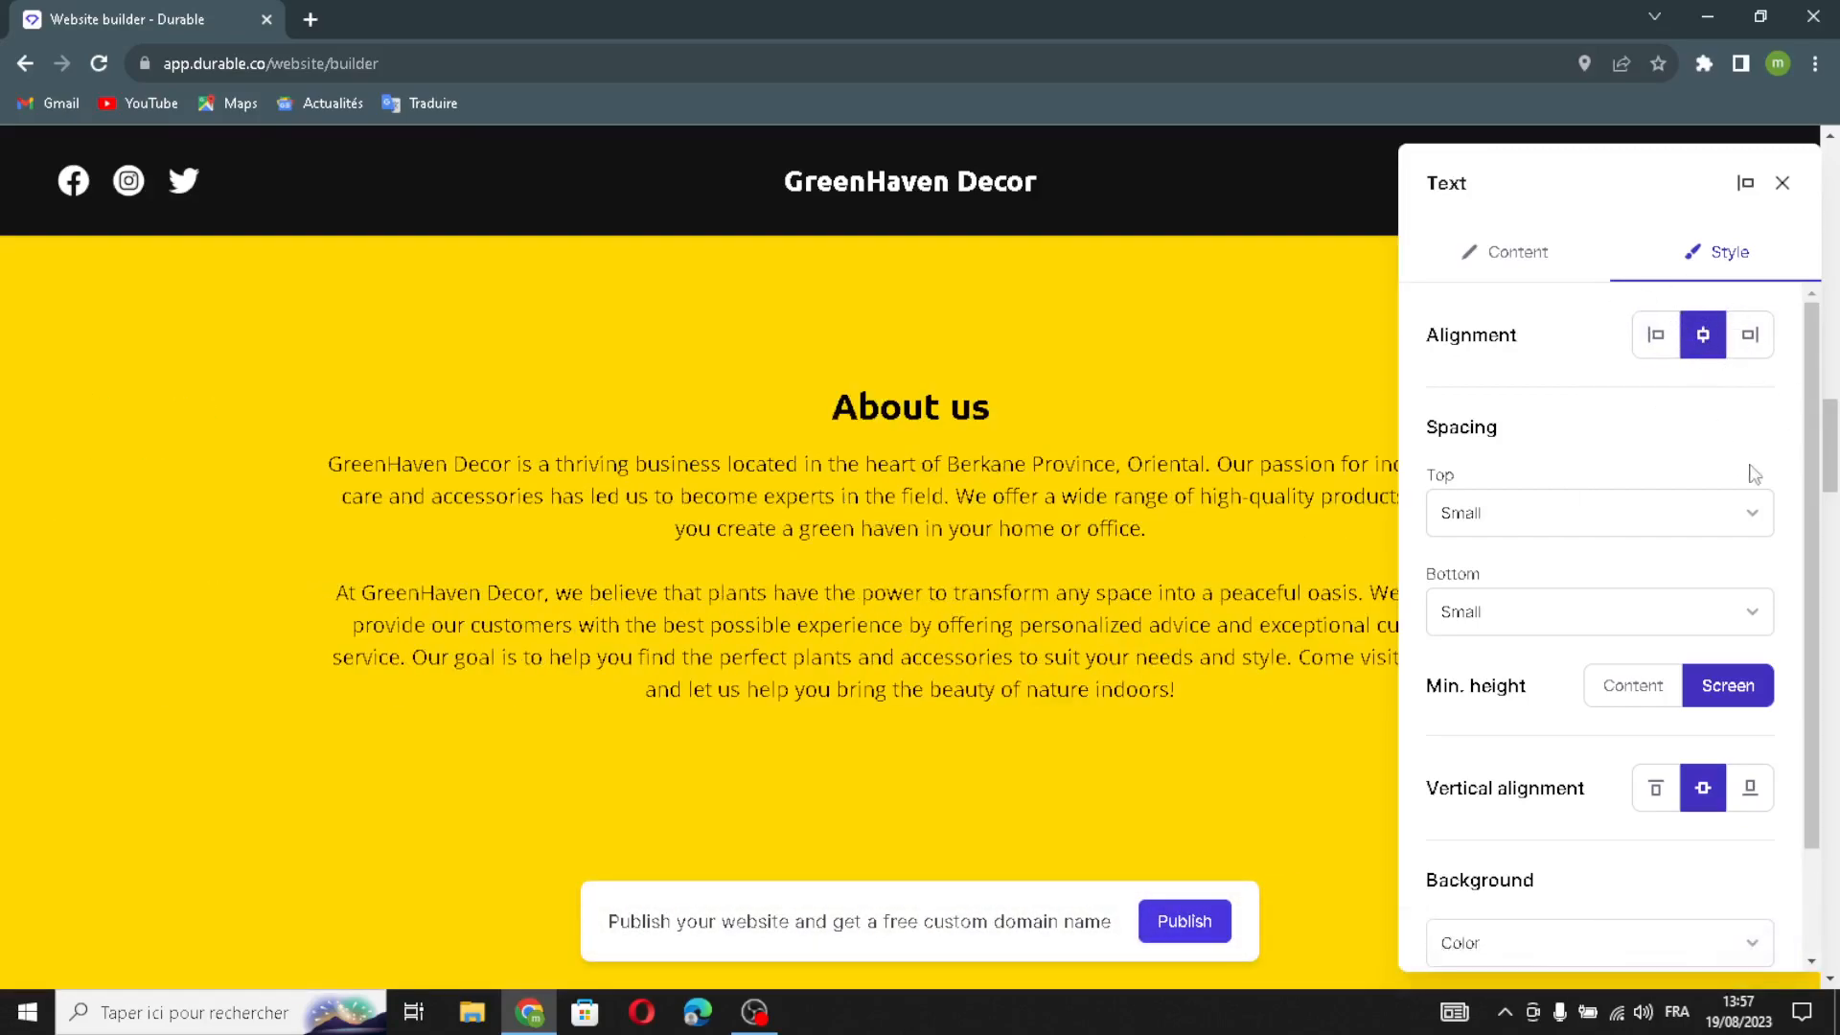
- Check the About us section's top spacing options, try bottom vertical alignment, restore the middle one and close the section's settings
scroll(1506, 492, "down", 1)
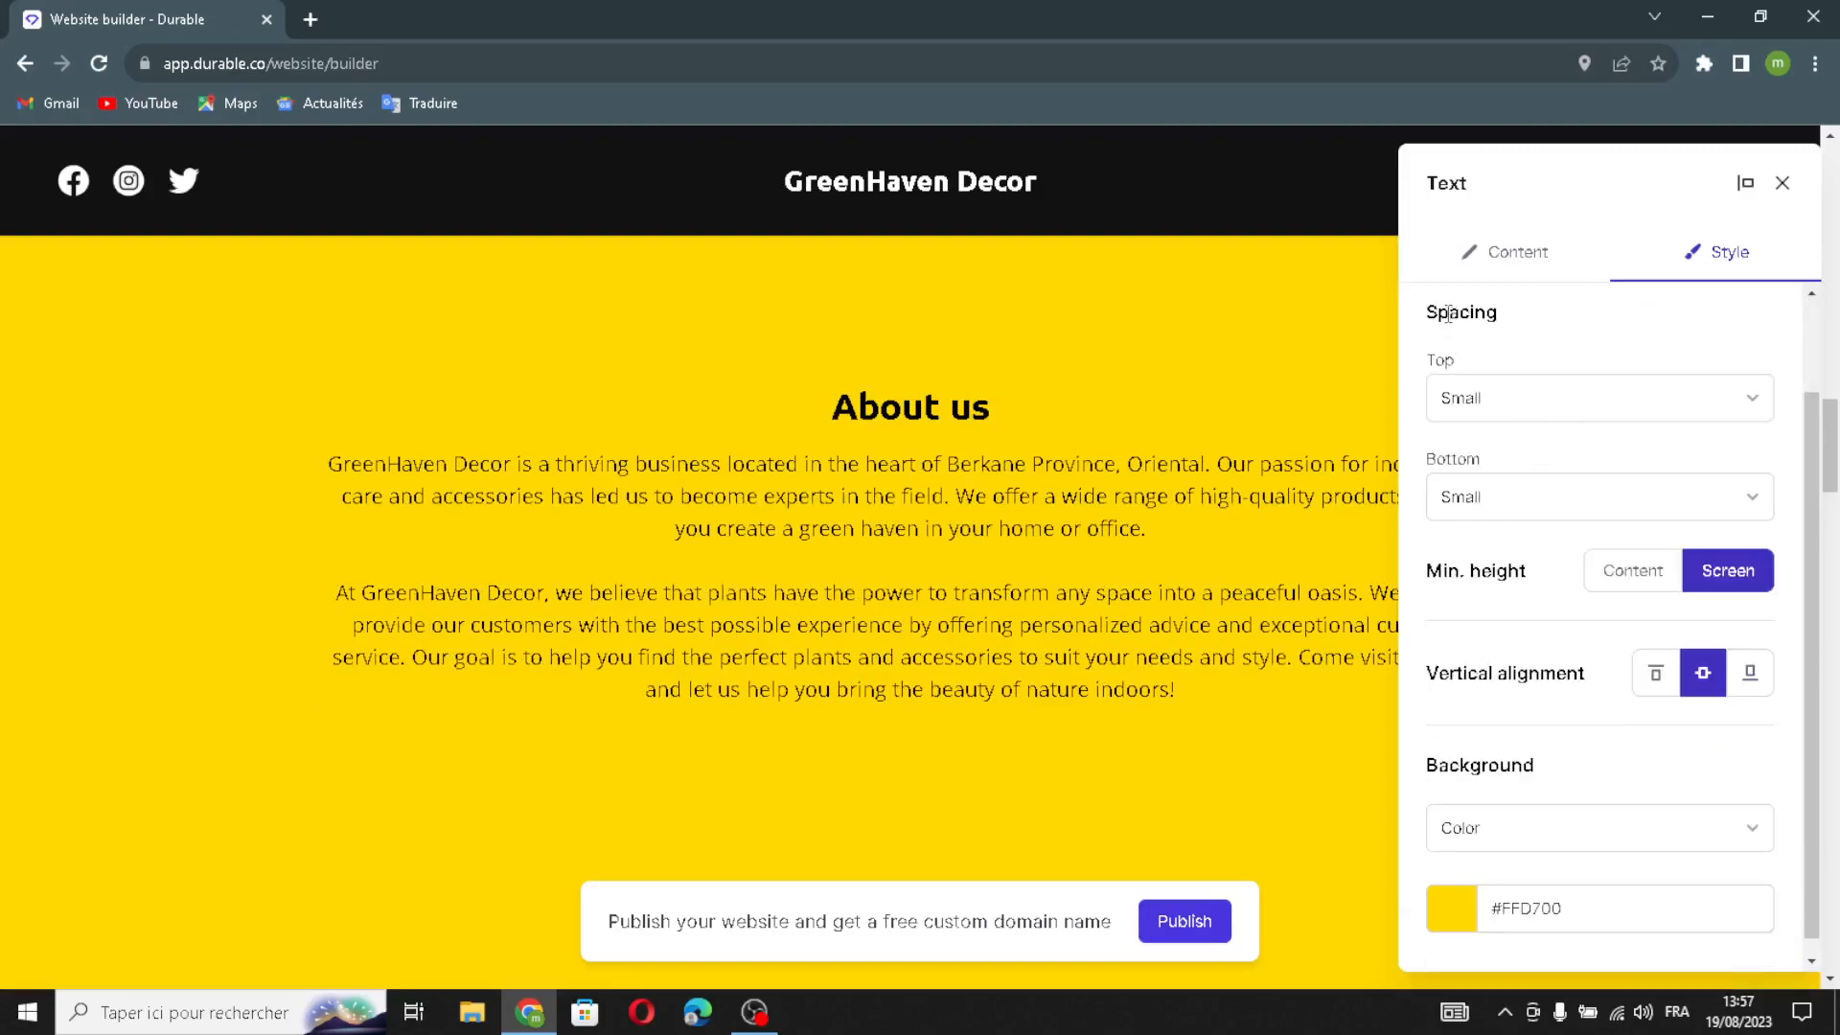
left_click(1481, 401)
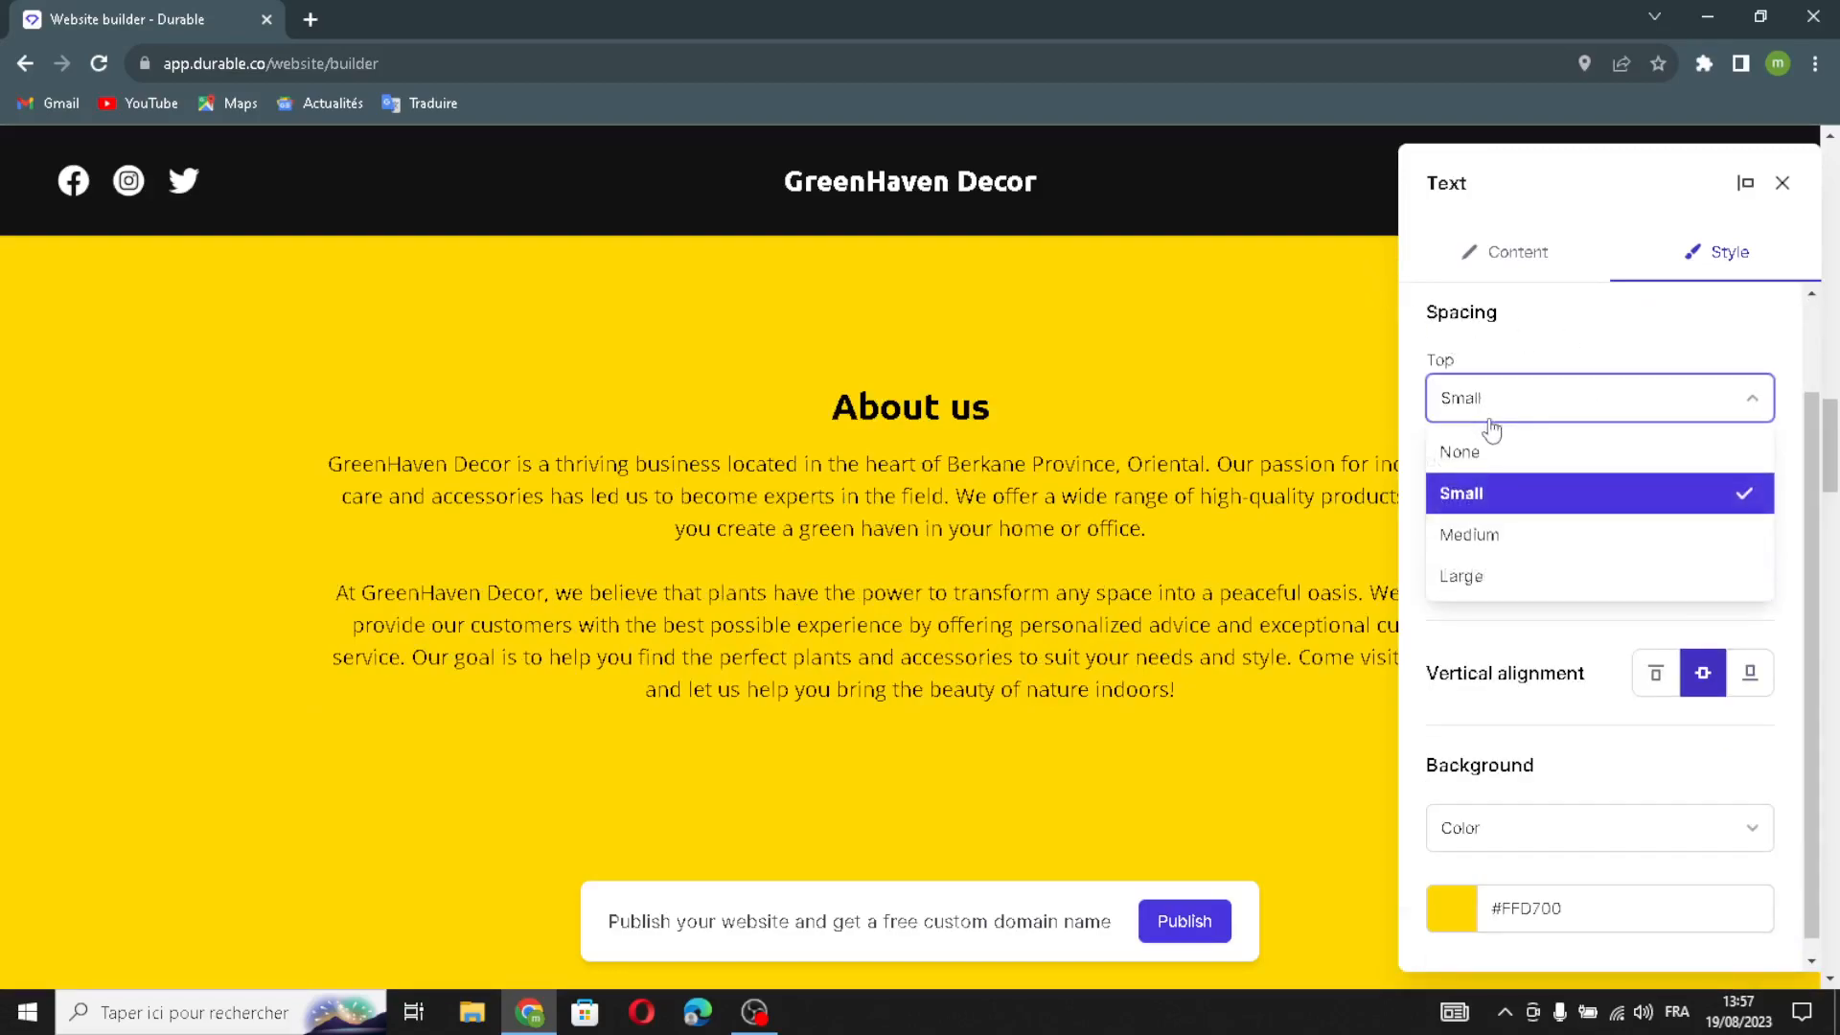
left_click(1466, 360)
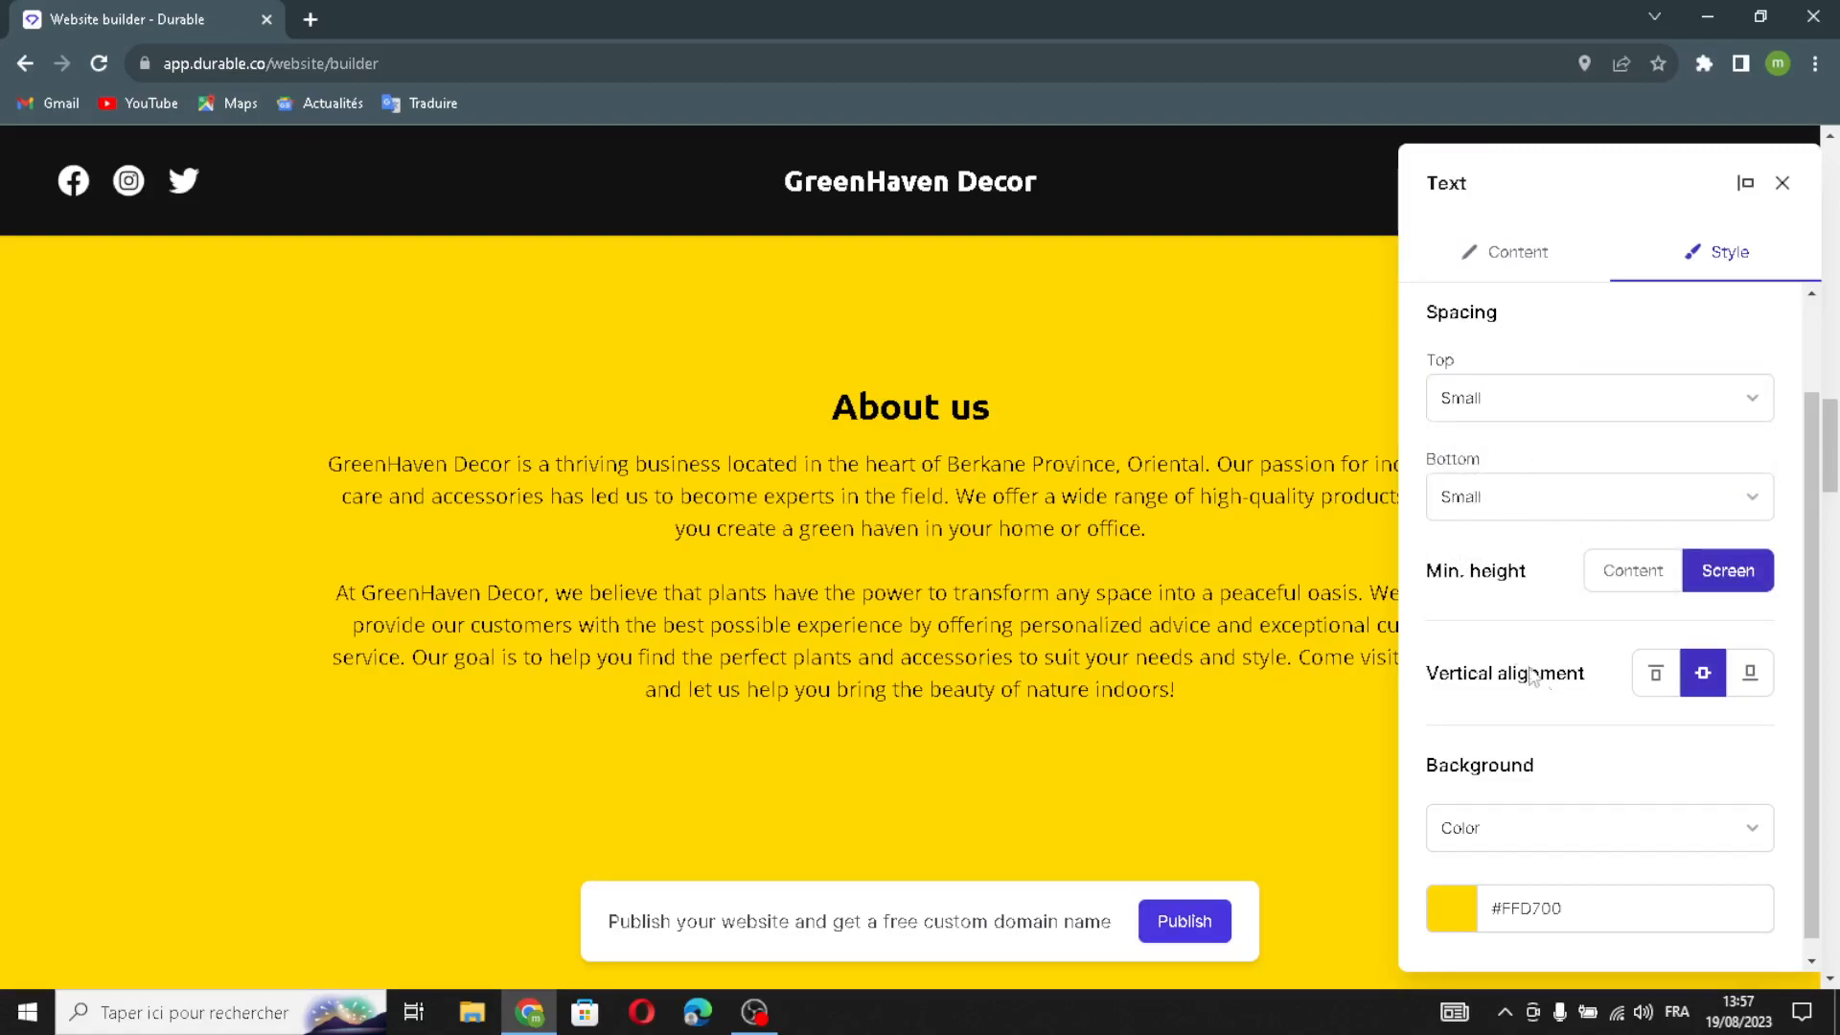
scroll(1495, 671, "down", 1)
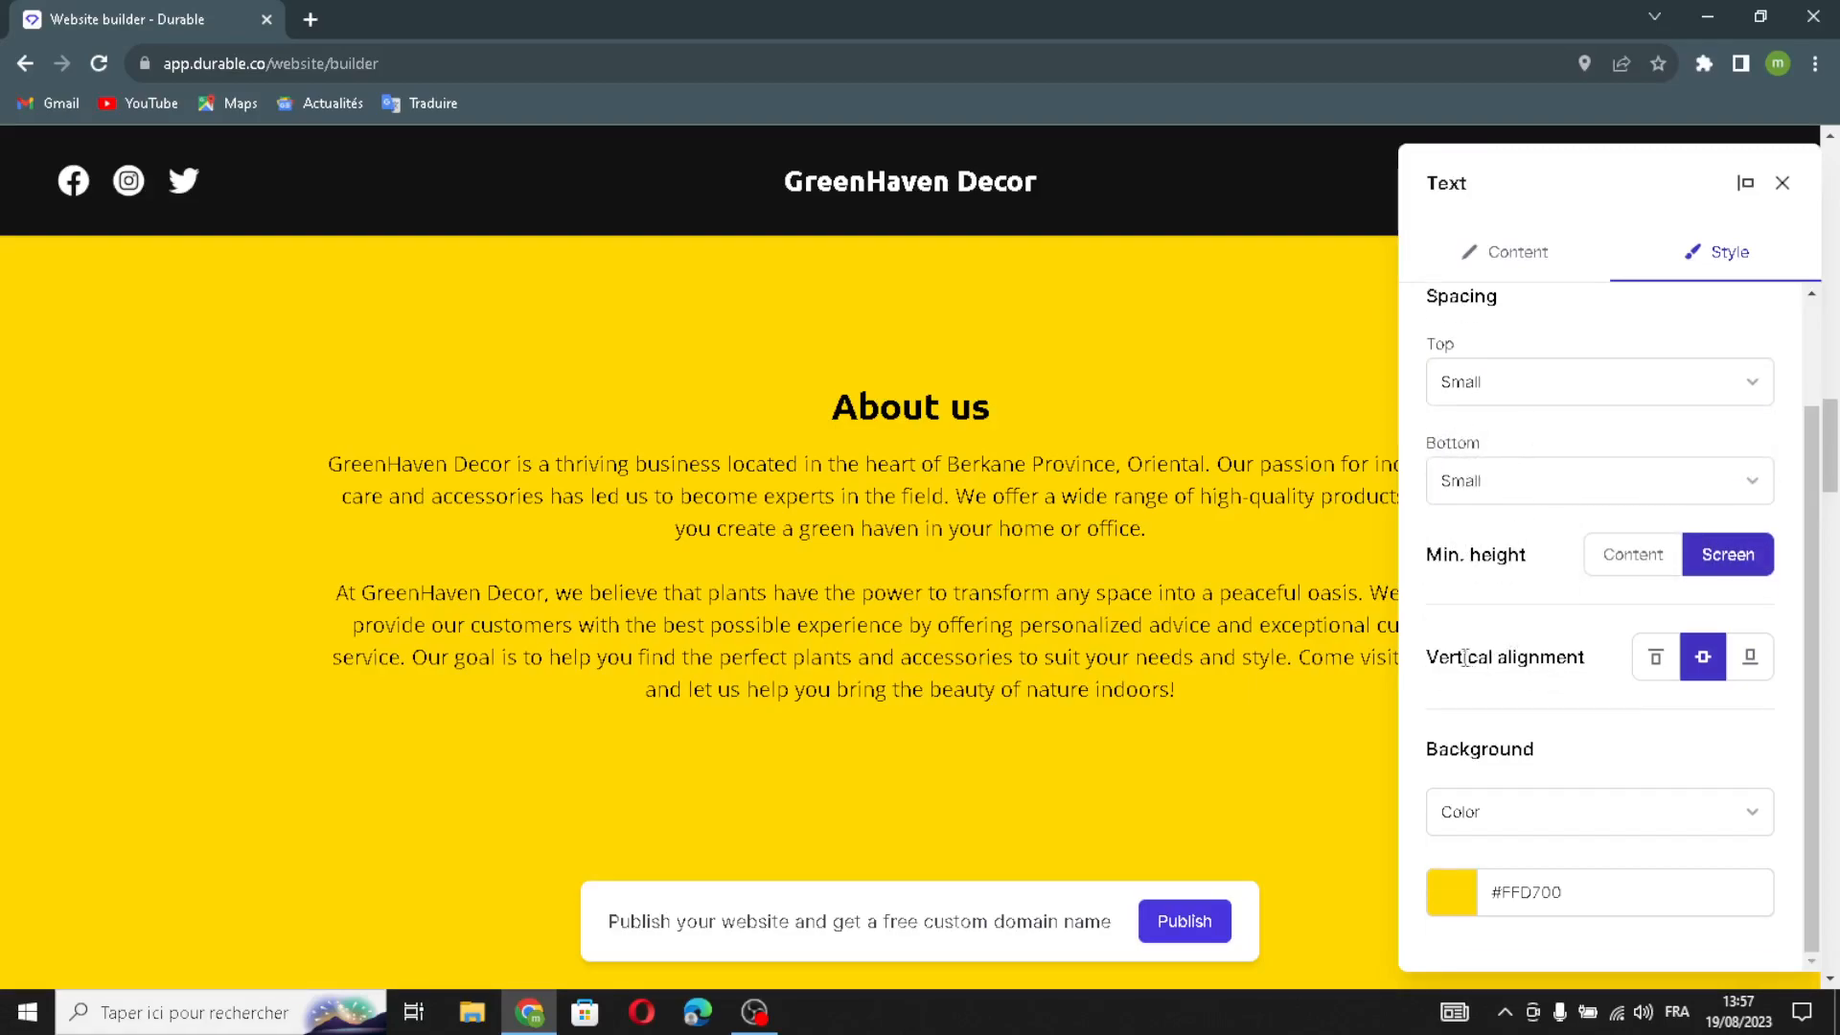
left_click(1750, 652)
left_click(1706, 656)
left_click(1783, 184)
- Open the services list section for editing and select its heading text
scroll(1325, 580, "down", 3)
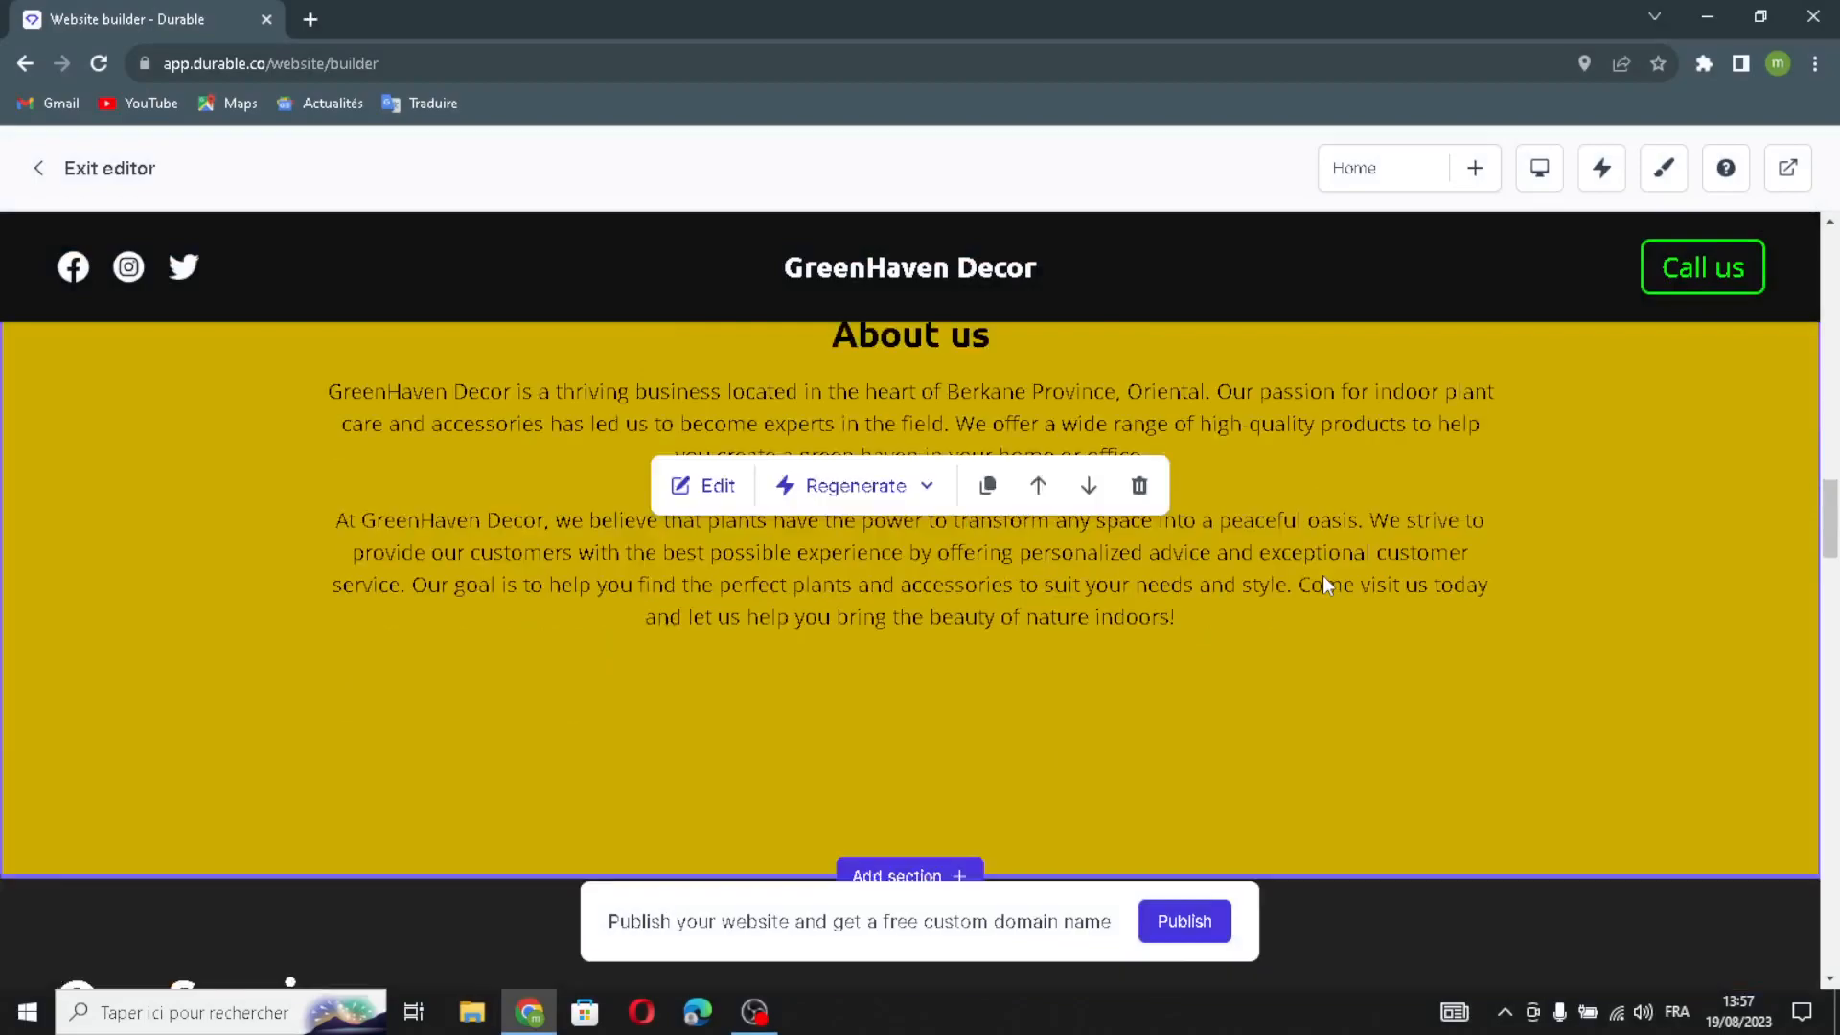
scroll(1326, 586, "down", 5)
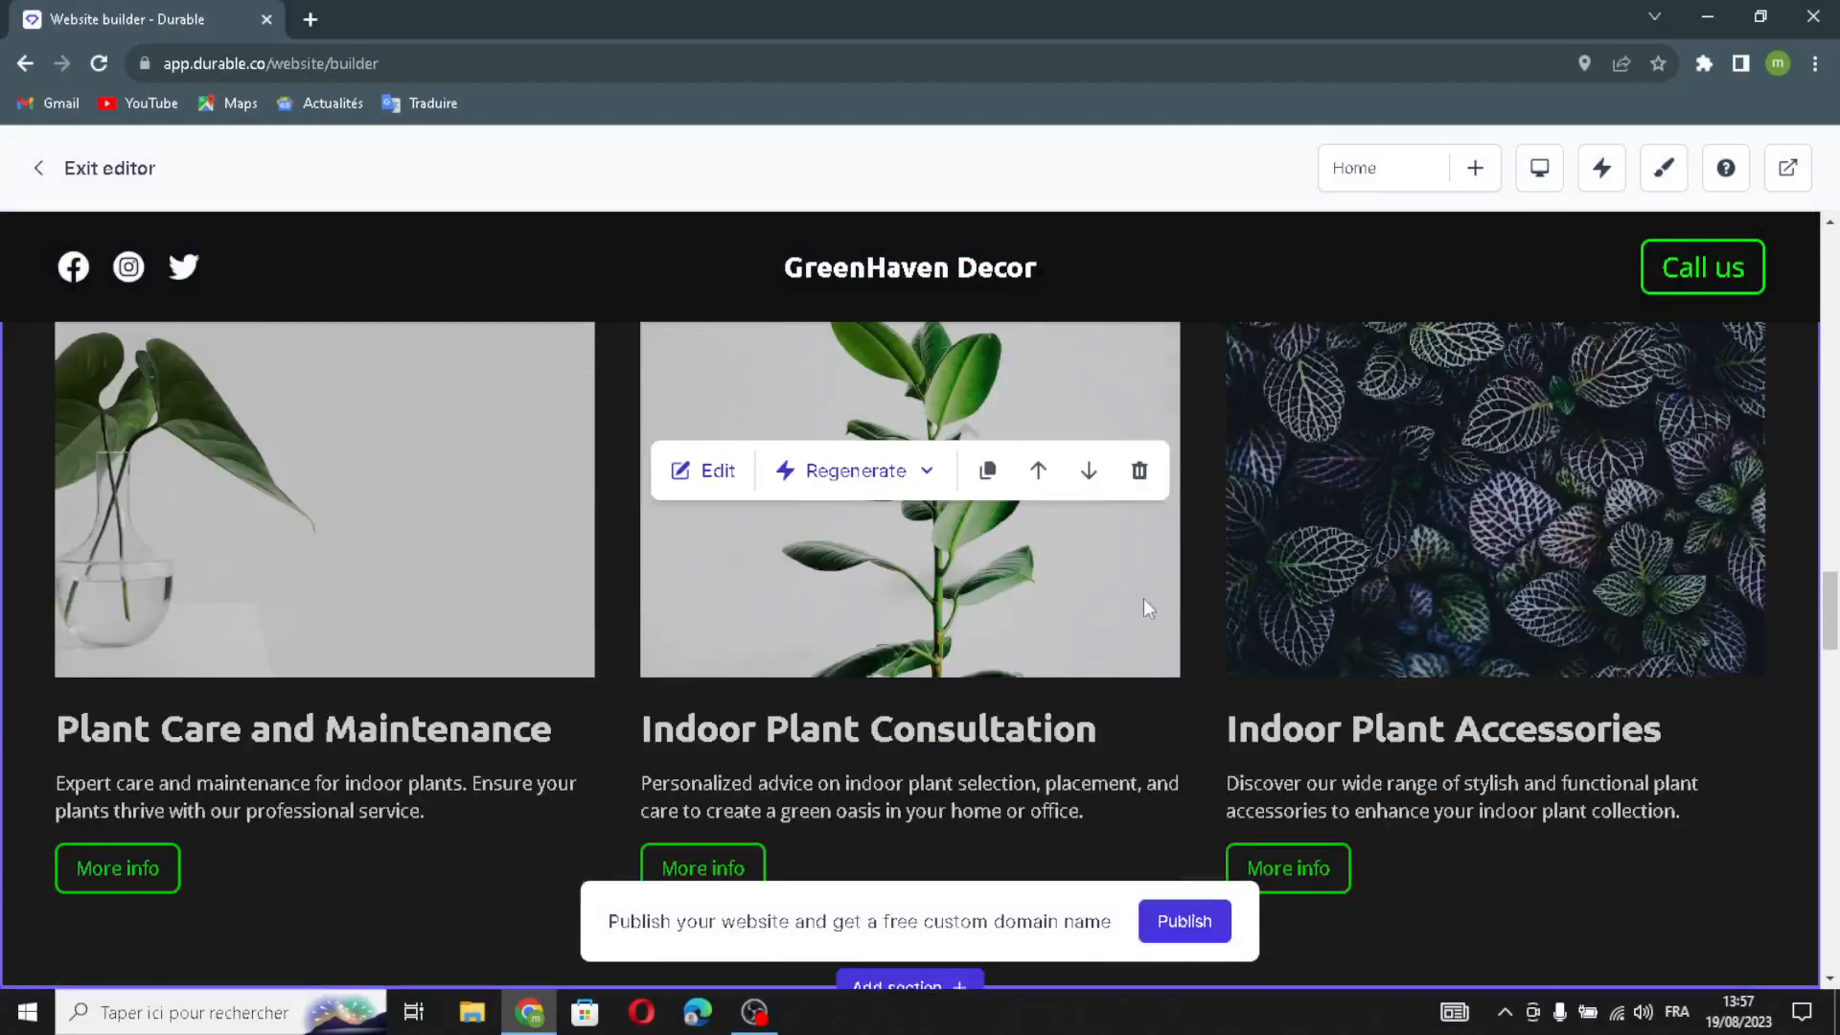
left_click(709, 472)
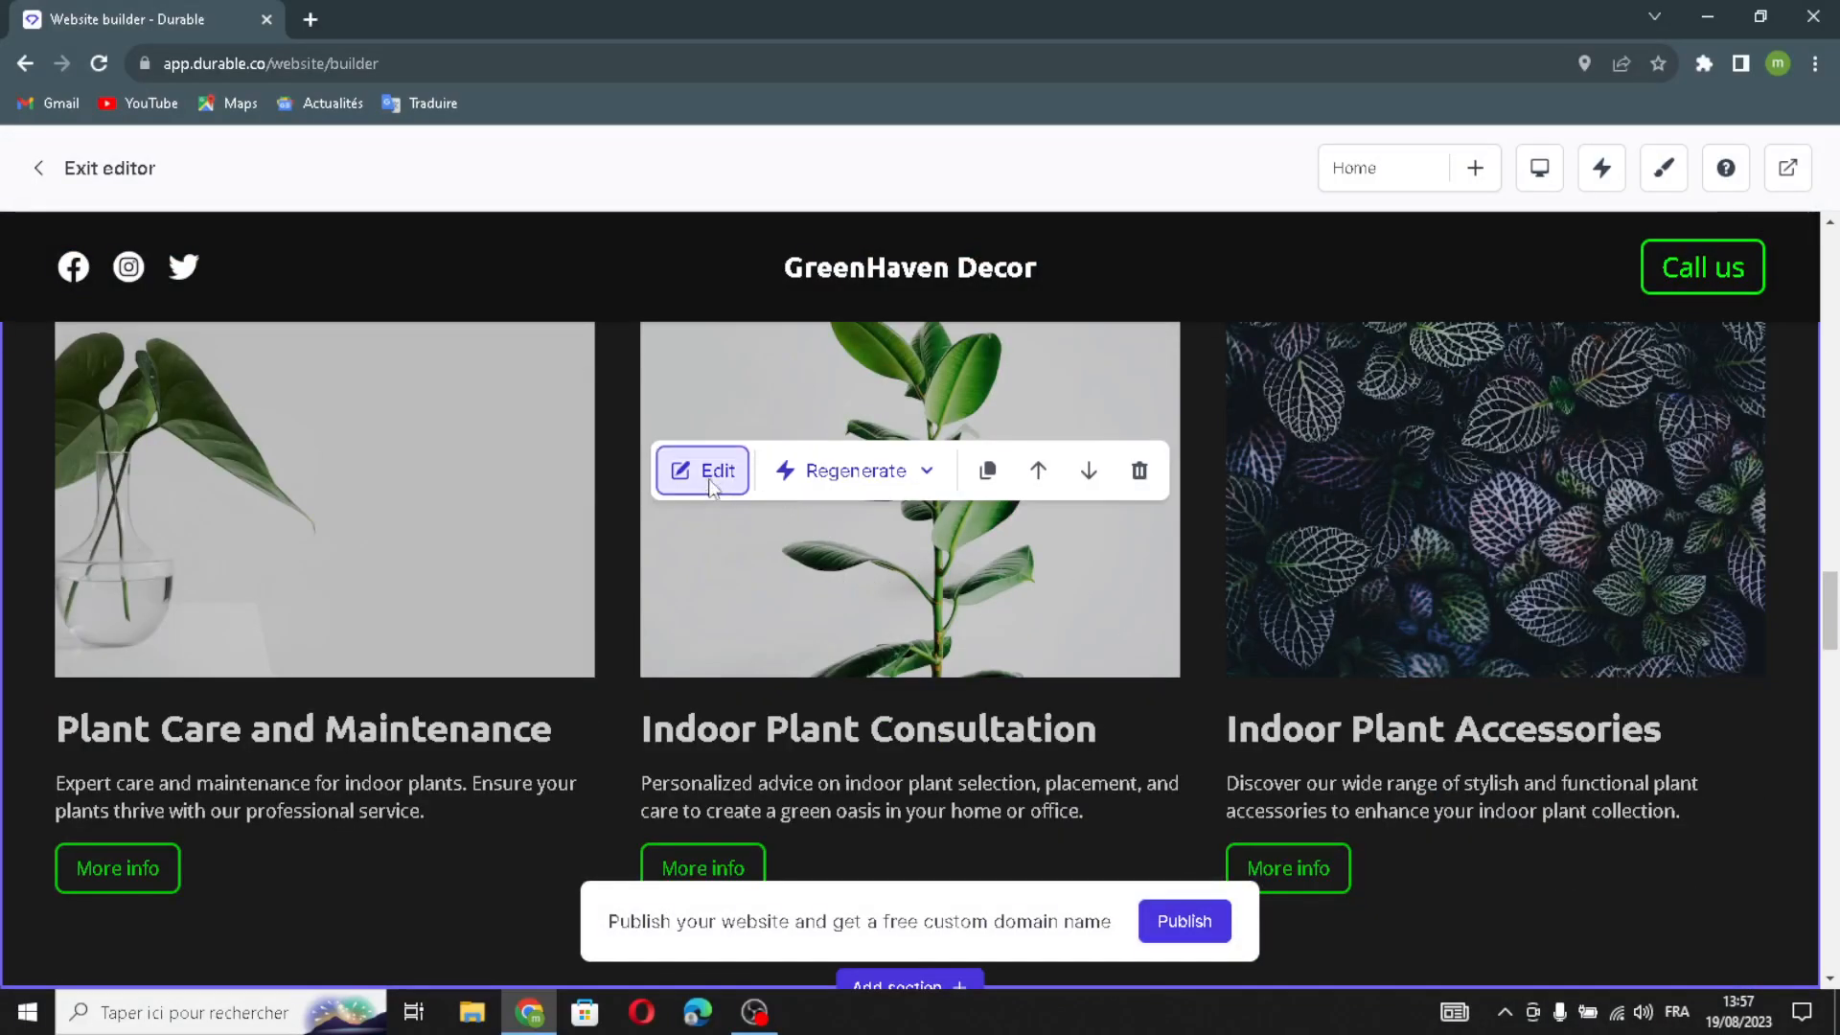
left_click_drag(1620, 367, 1453, 367)
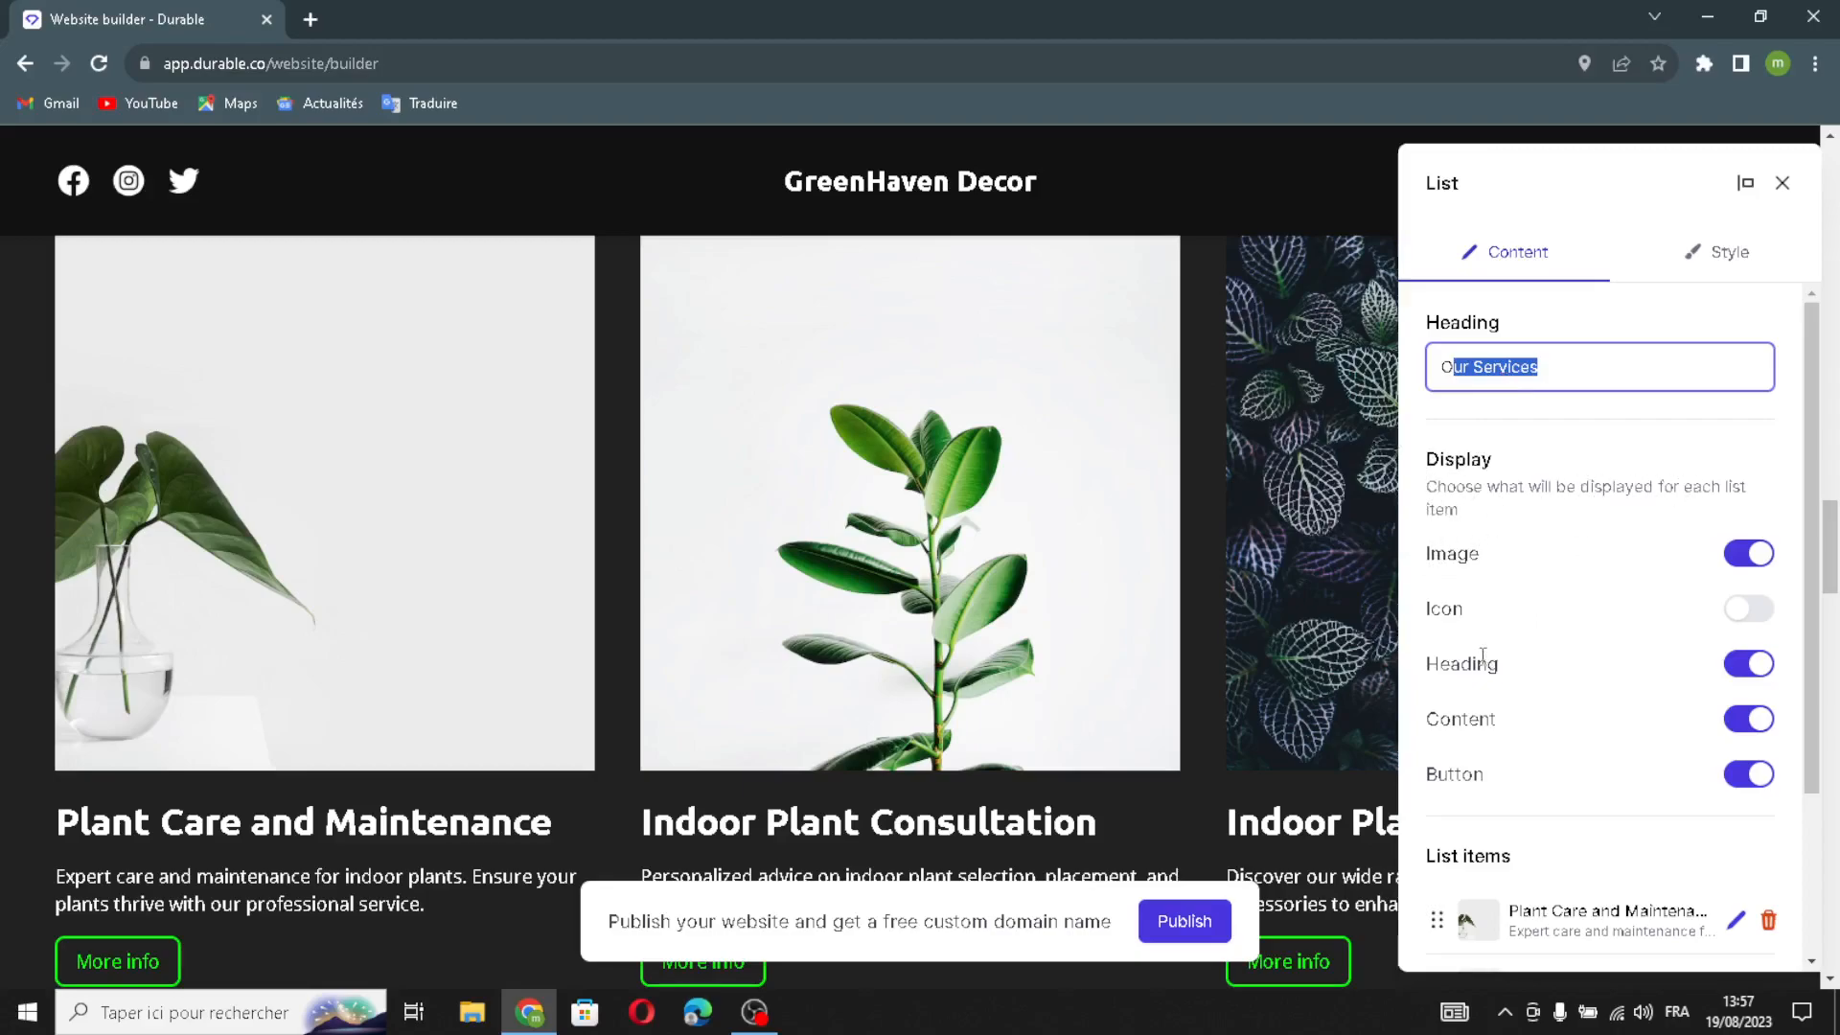
- Add a fourth list item to the services section with an AI-generated image, leaving its text blank, and save the item
scroll(1456, 666, "down", 2)
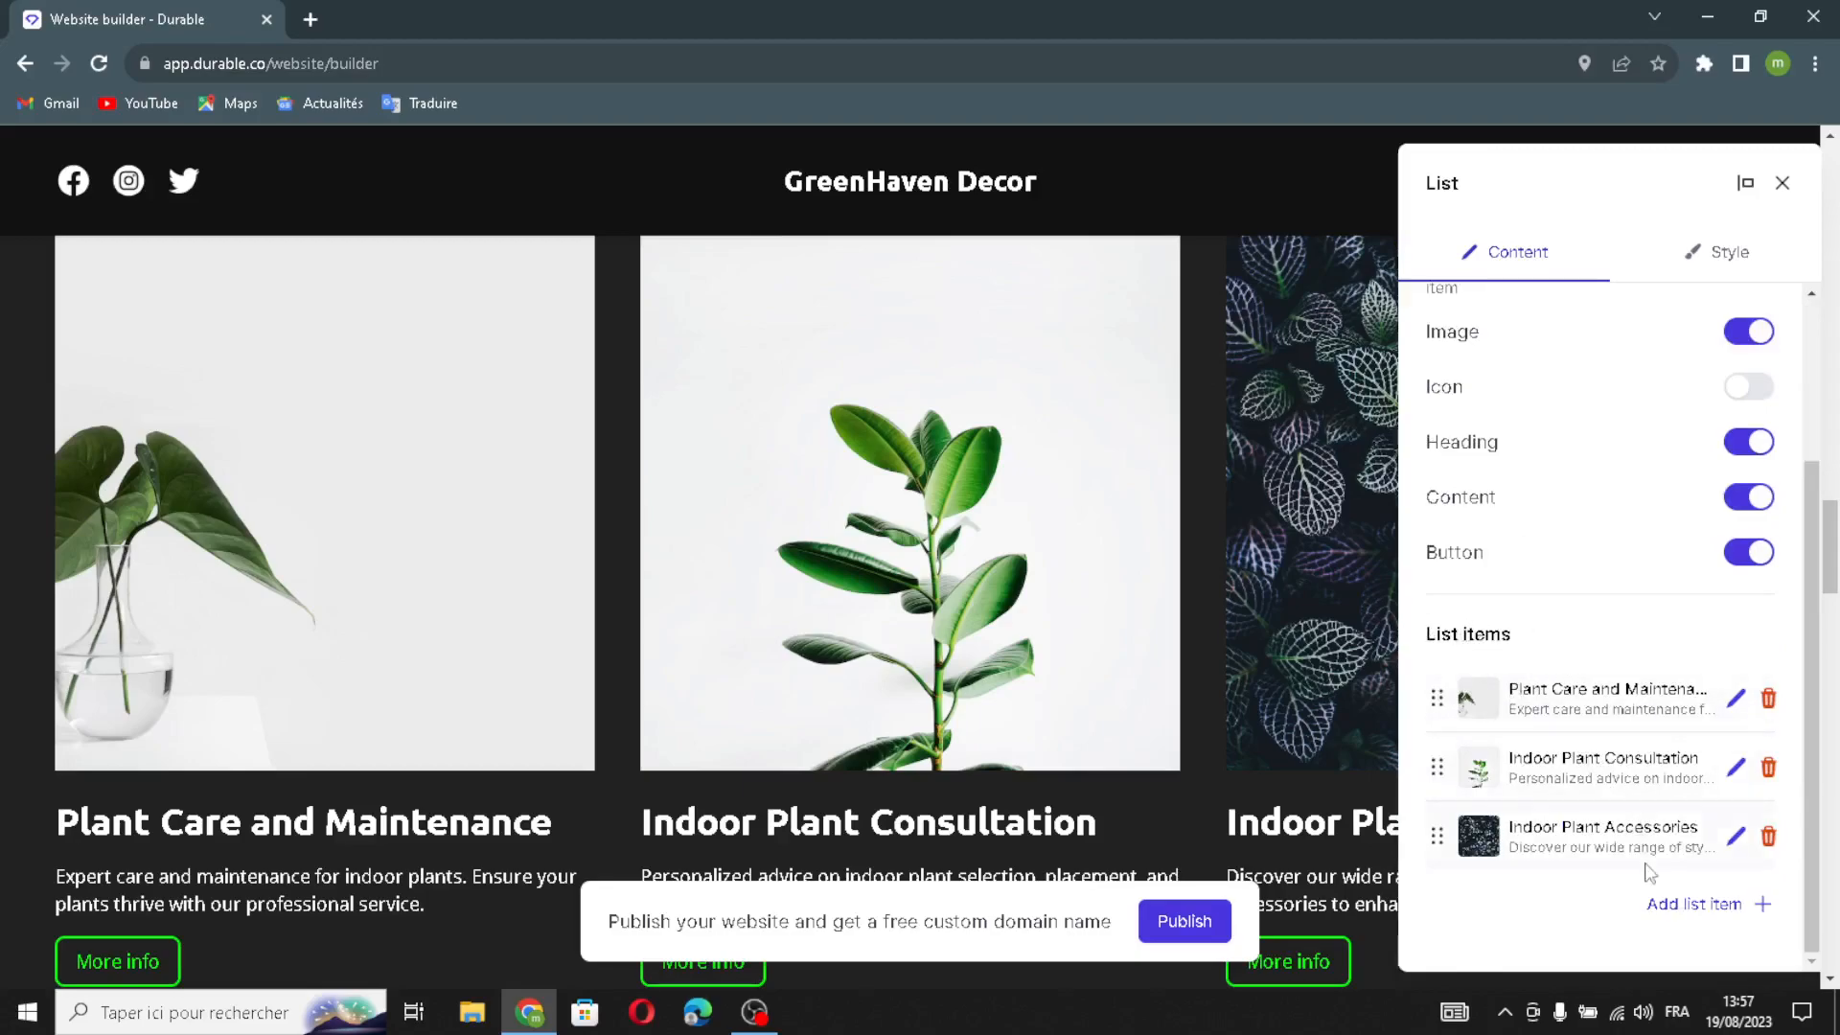
left_click(1679, 907)
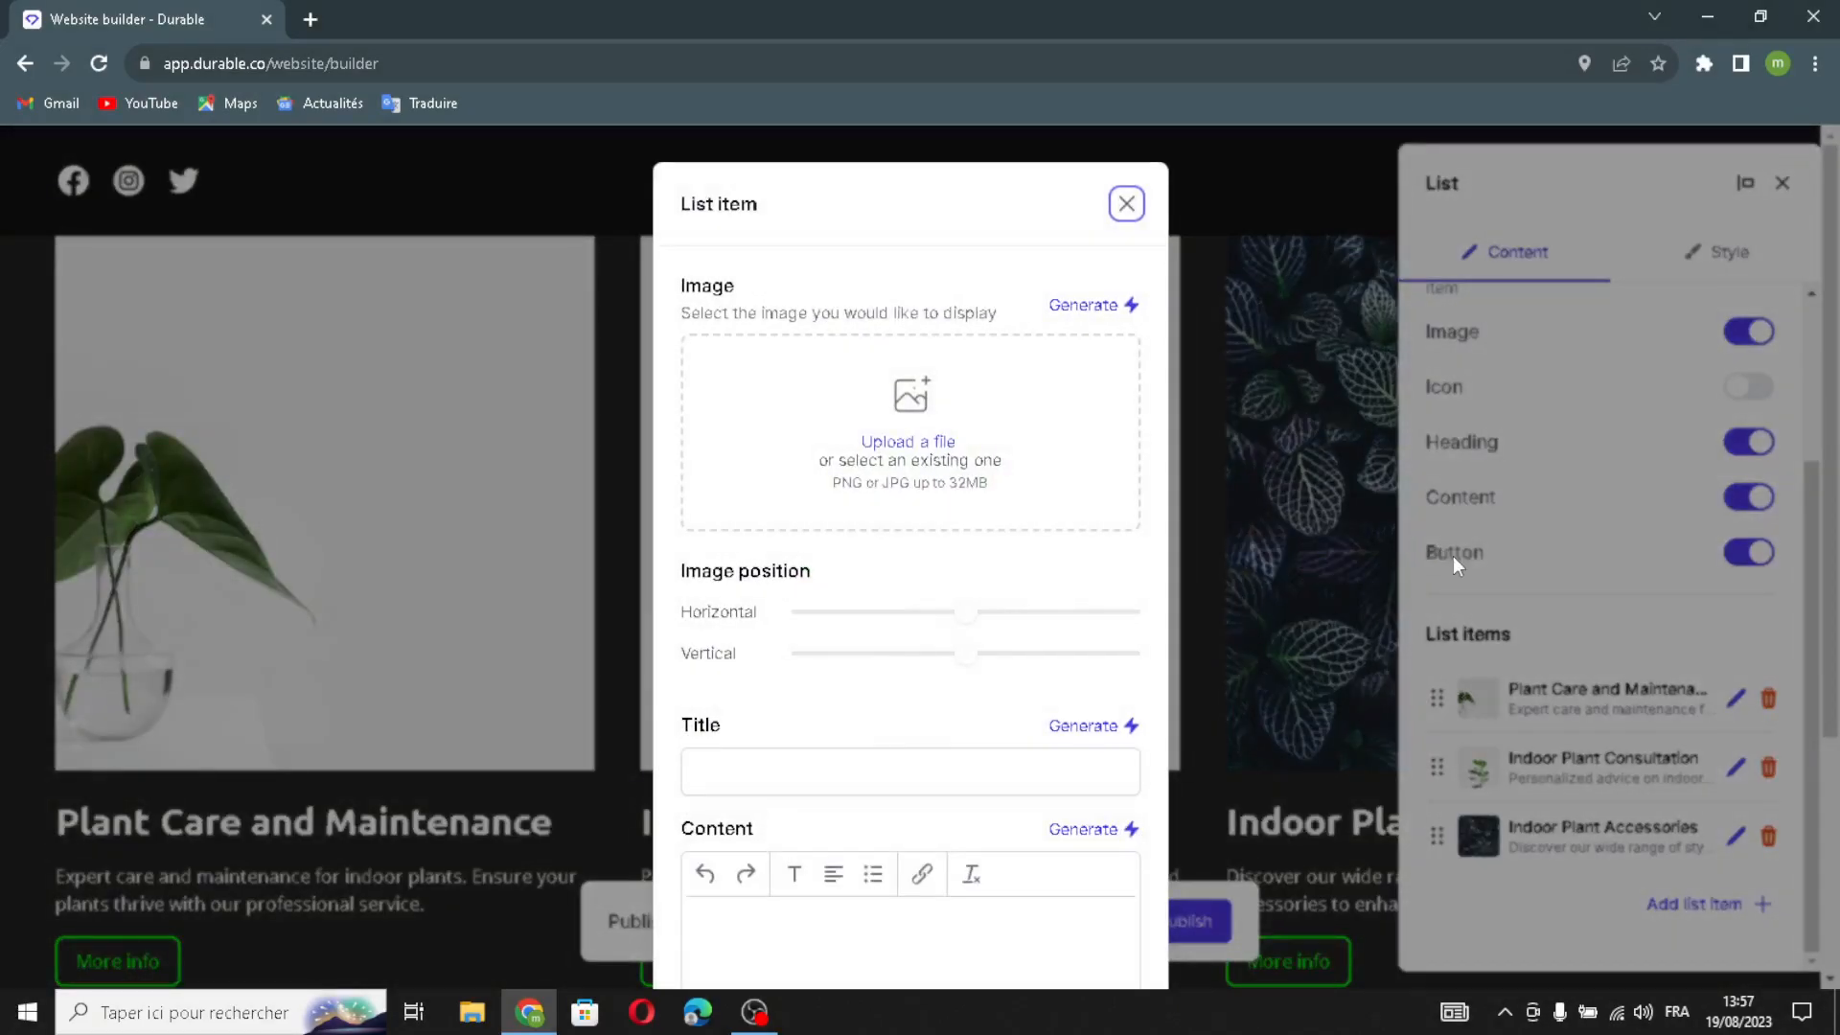
left_click(1054, 309)
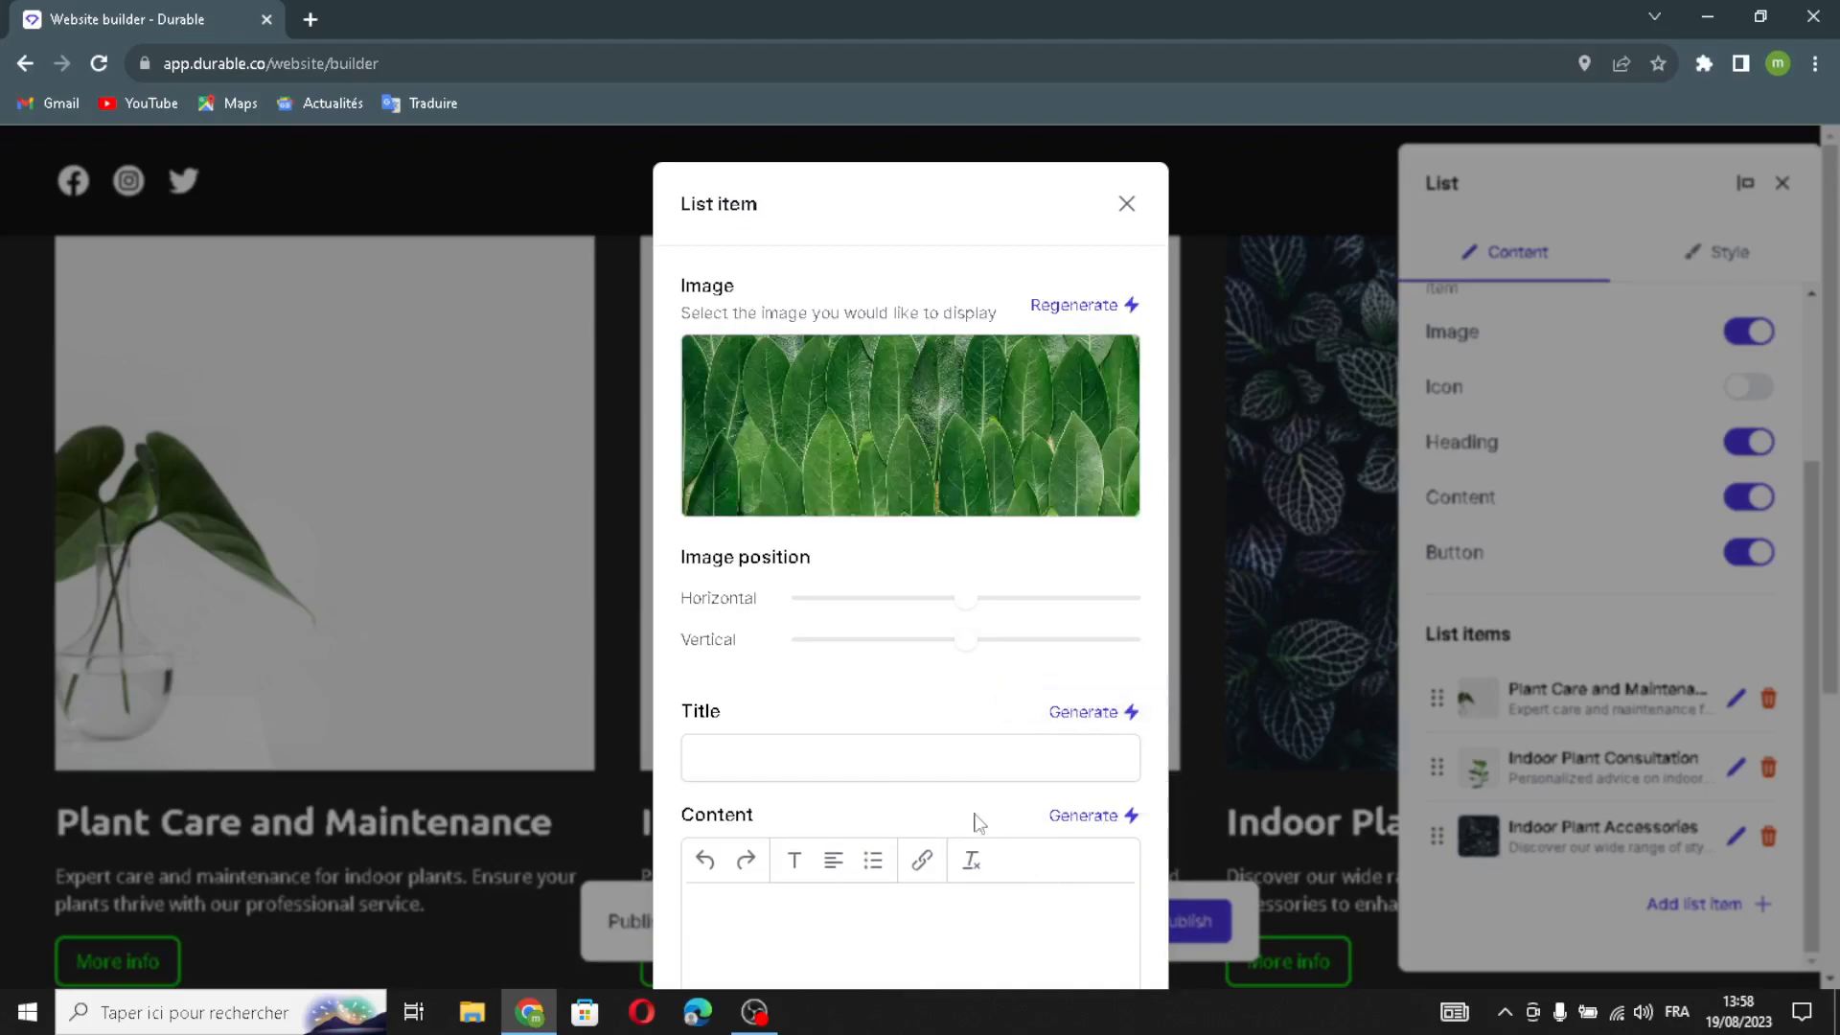
scroll(986, 822, "down", 3)
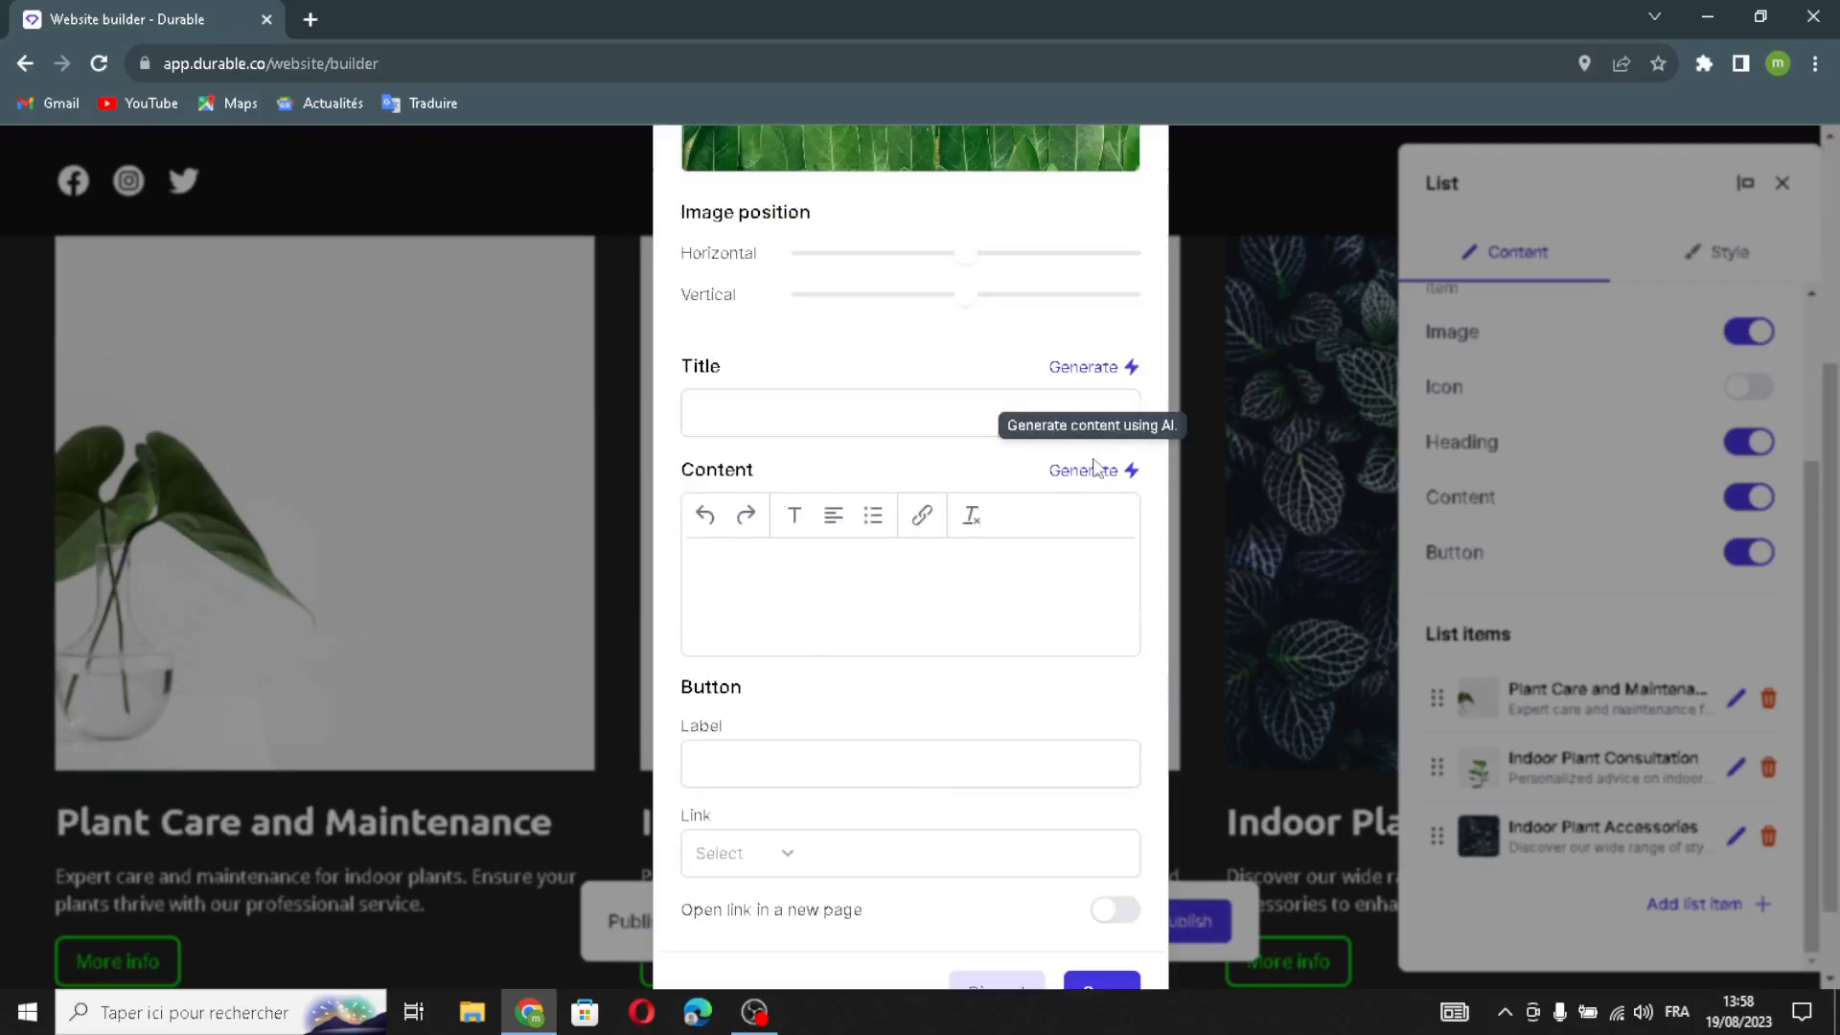
scroll(861, 690, "down", 1)
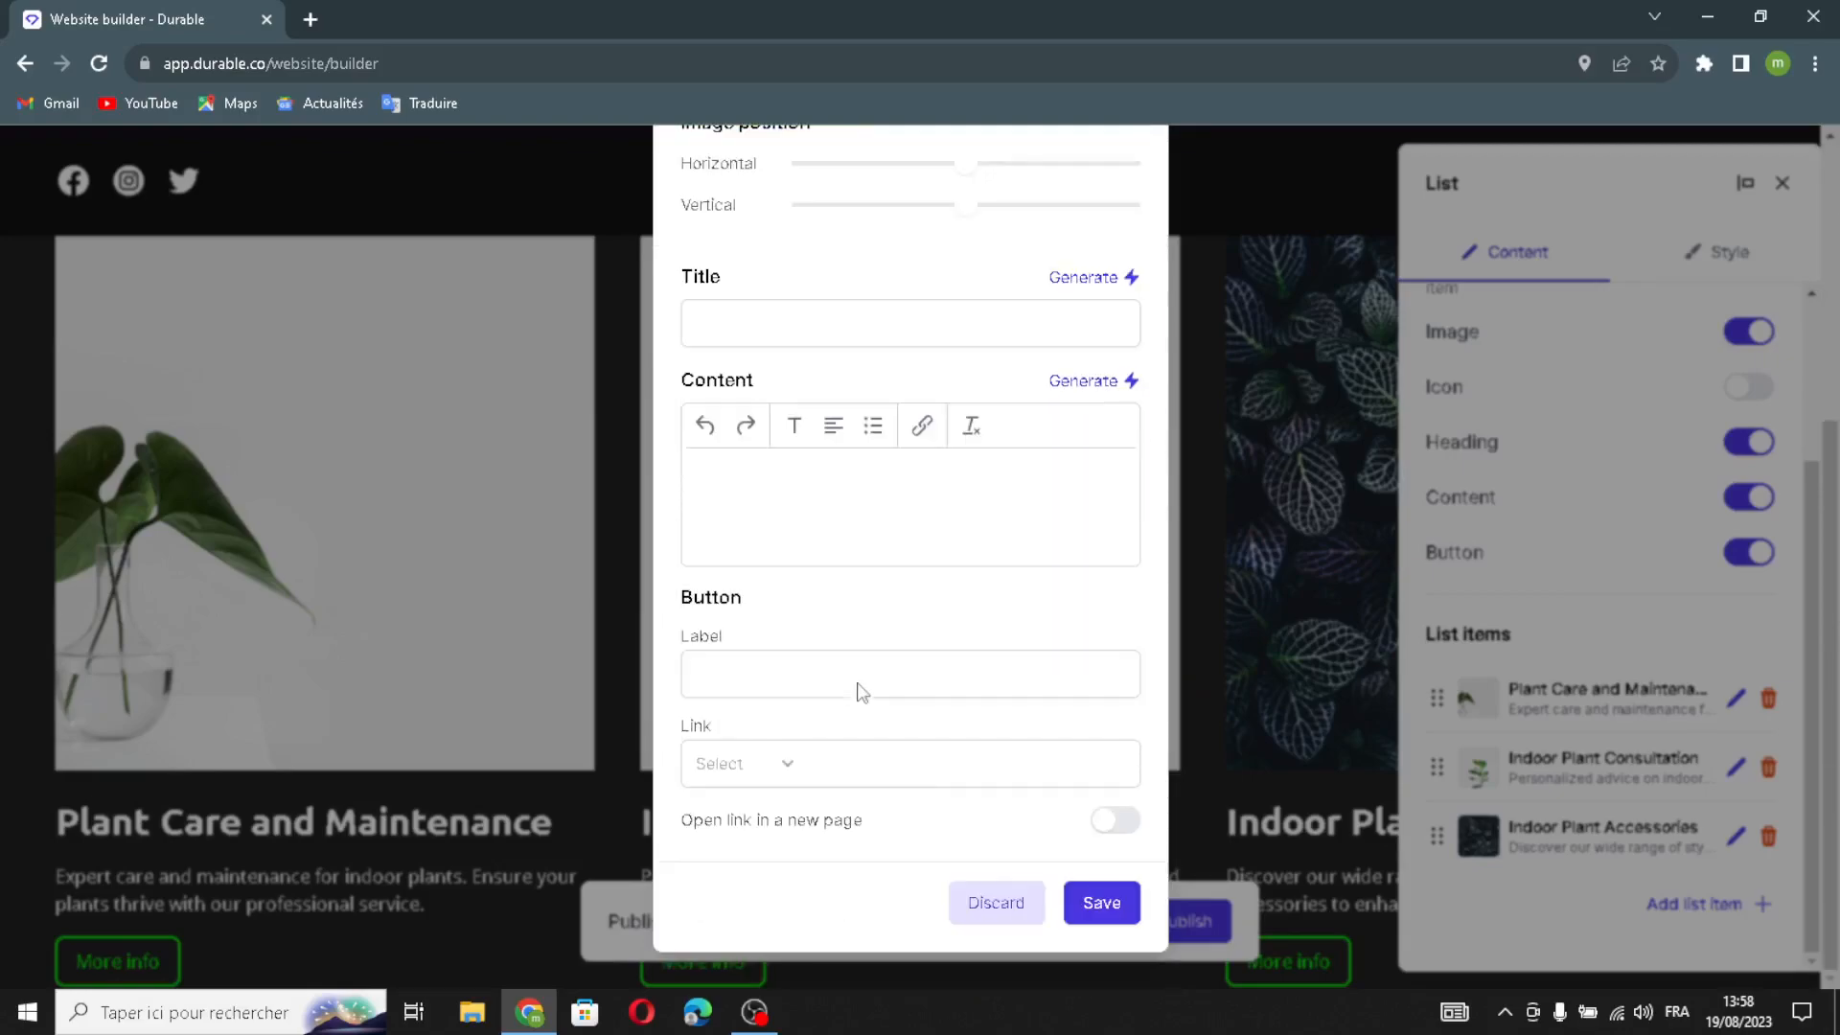
left_click(771, 672)
left_click(789, 613)
left_click(1102, 902)
scroll(1639, 384, "down", 3)
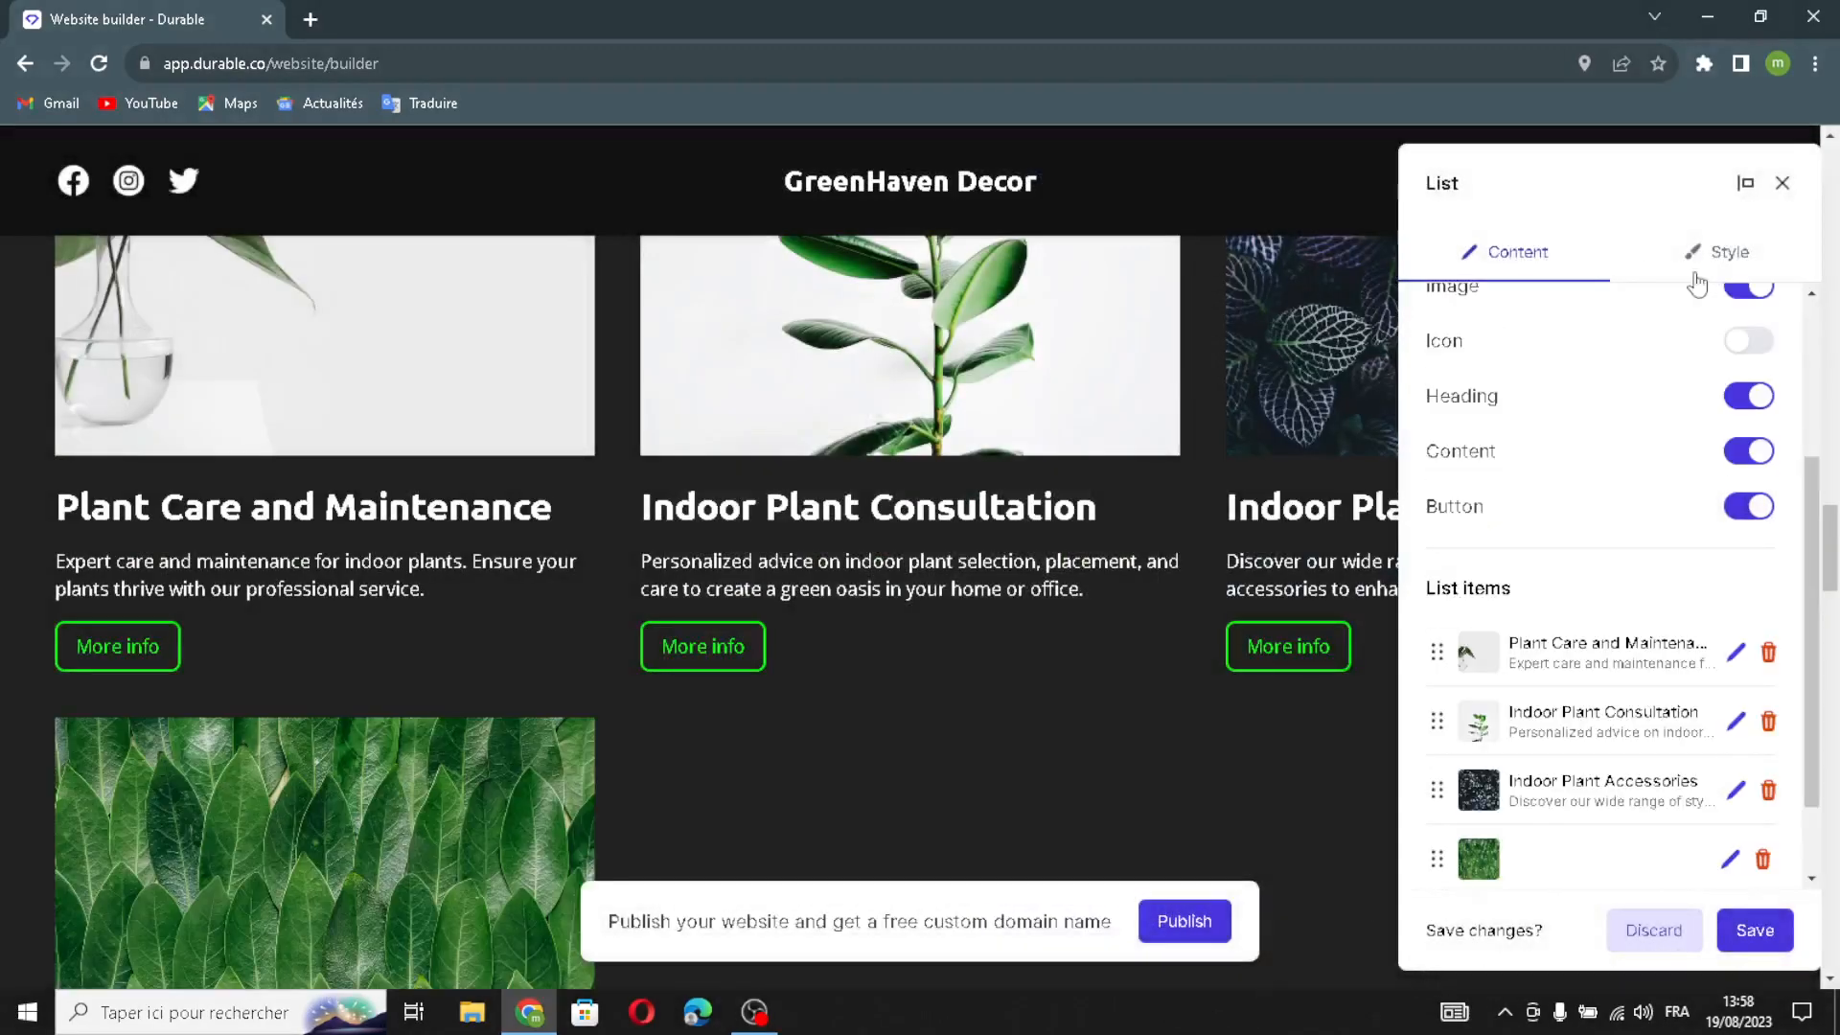
- Review the services section's style options for alignment, image, spacing and background, and save the section's changes
left_click(1725, 254)
scroll(1725, 257, "down", 3)
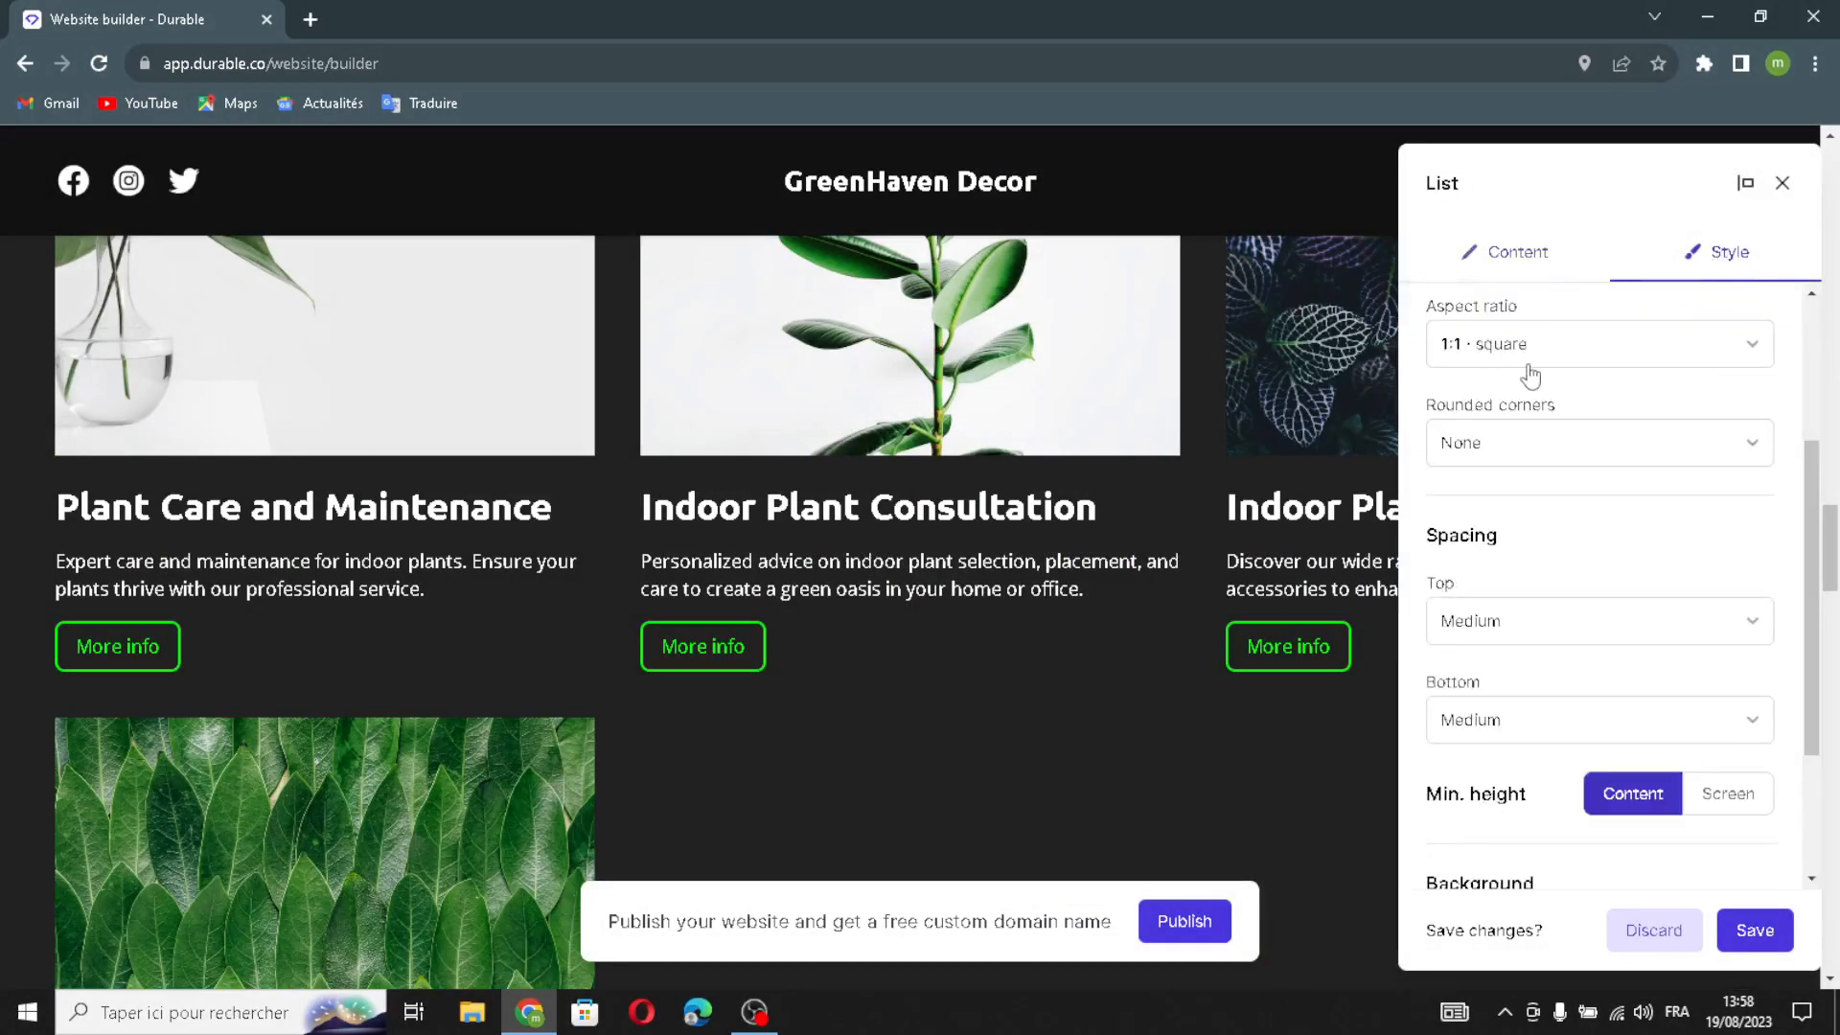
scroll(1534, 345, "up", 3)
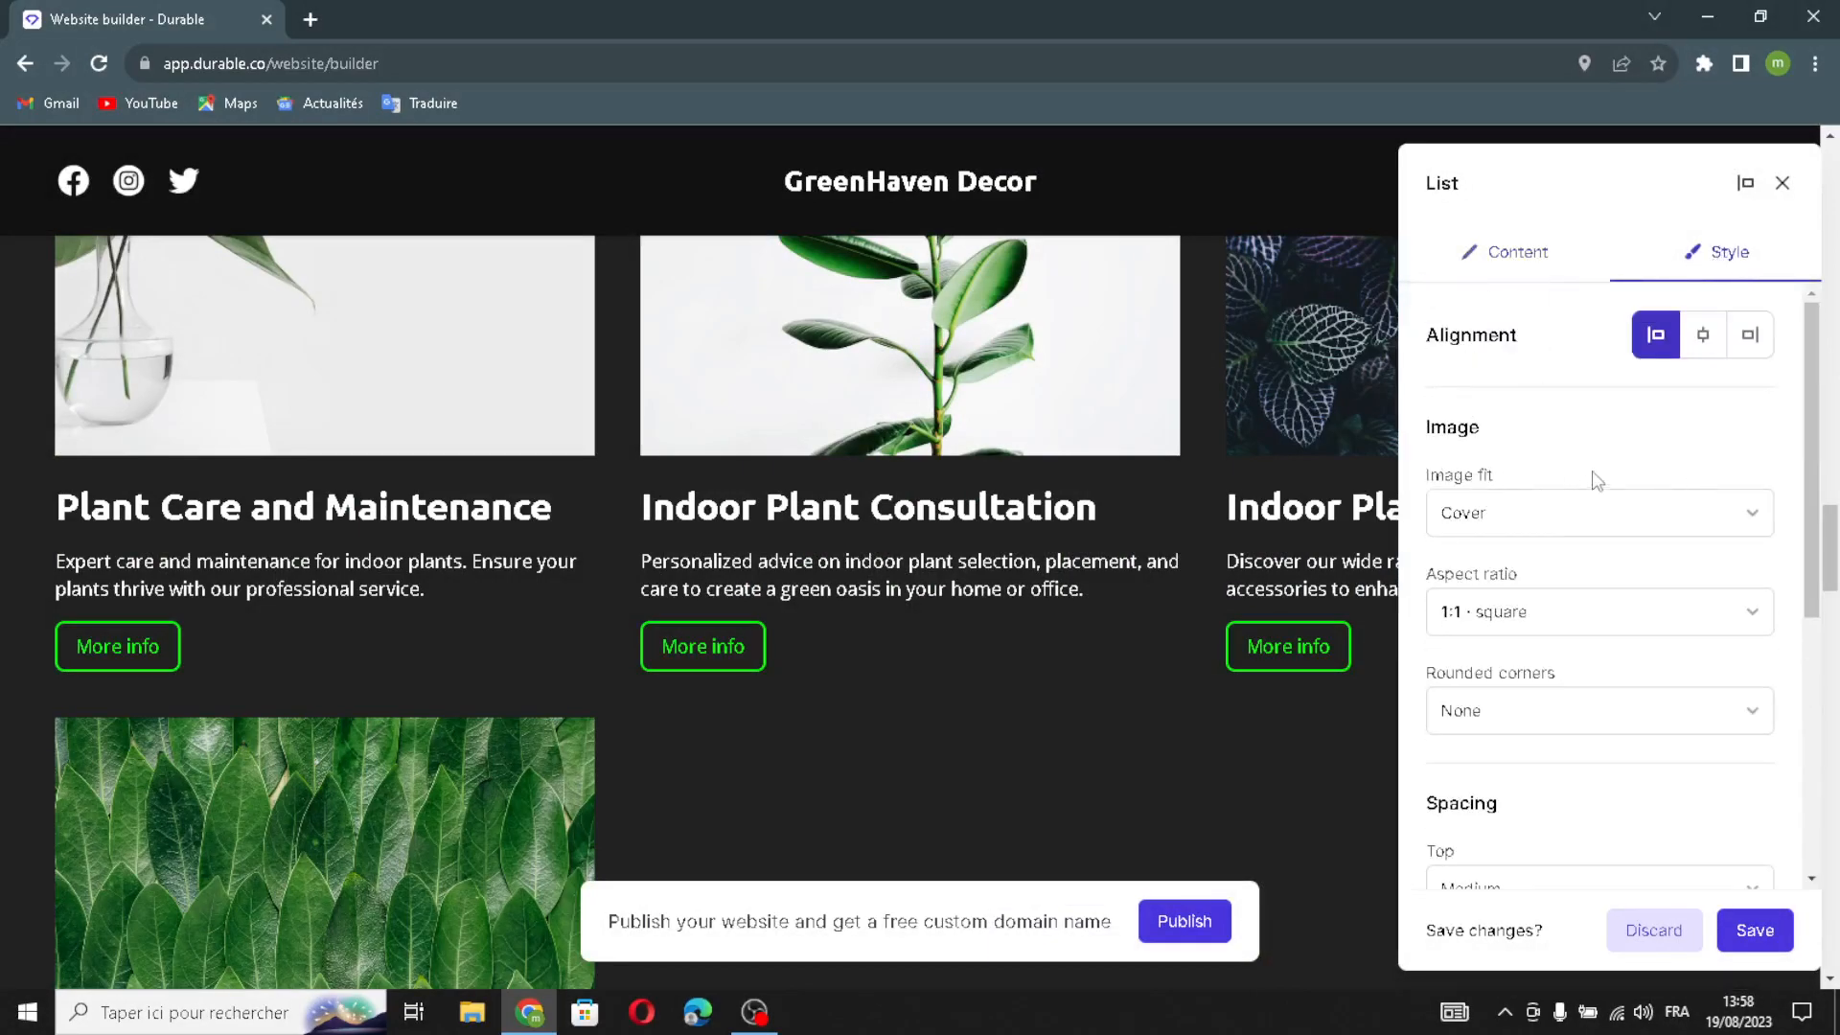
scroll(1422, 537, "down", 3)
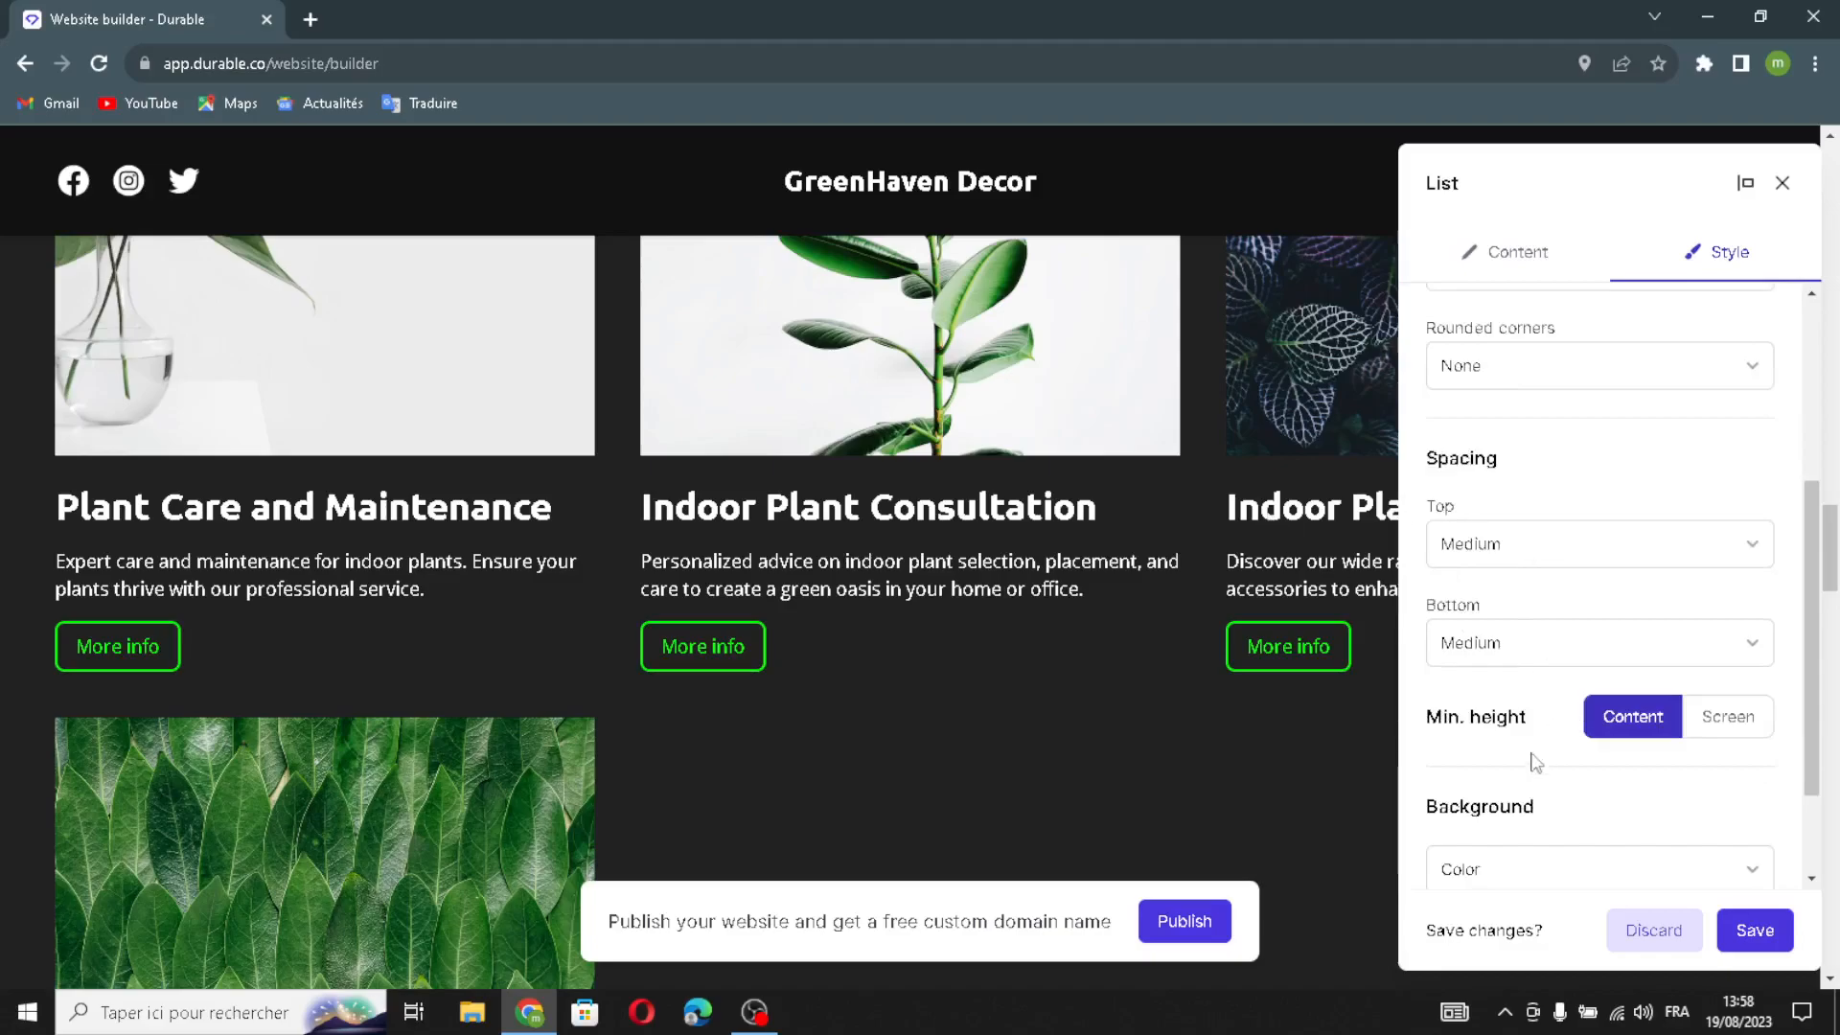
scroll(1572, 815, "down", 3)
left_click(1759, 928)
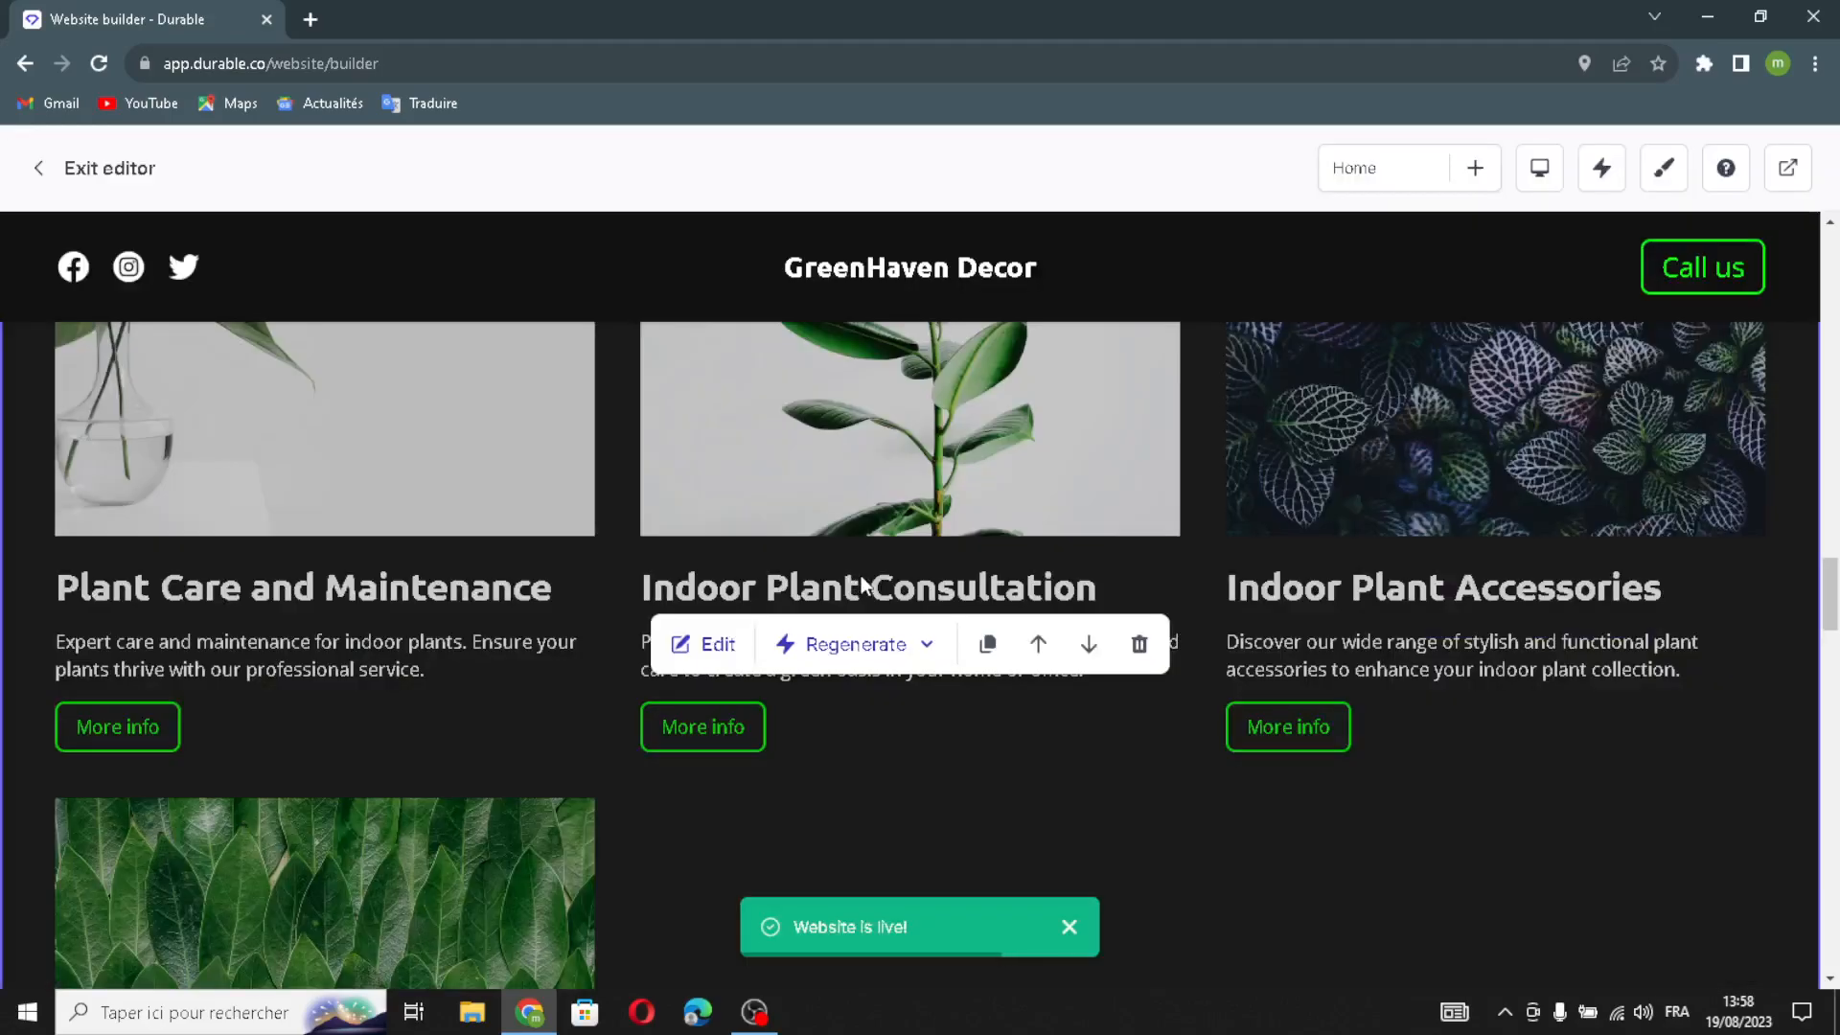
- Open the testimonials section for editing and add a testimonial with an AI-generated quote and author
scroll(862, 582, "down", 15)
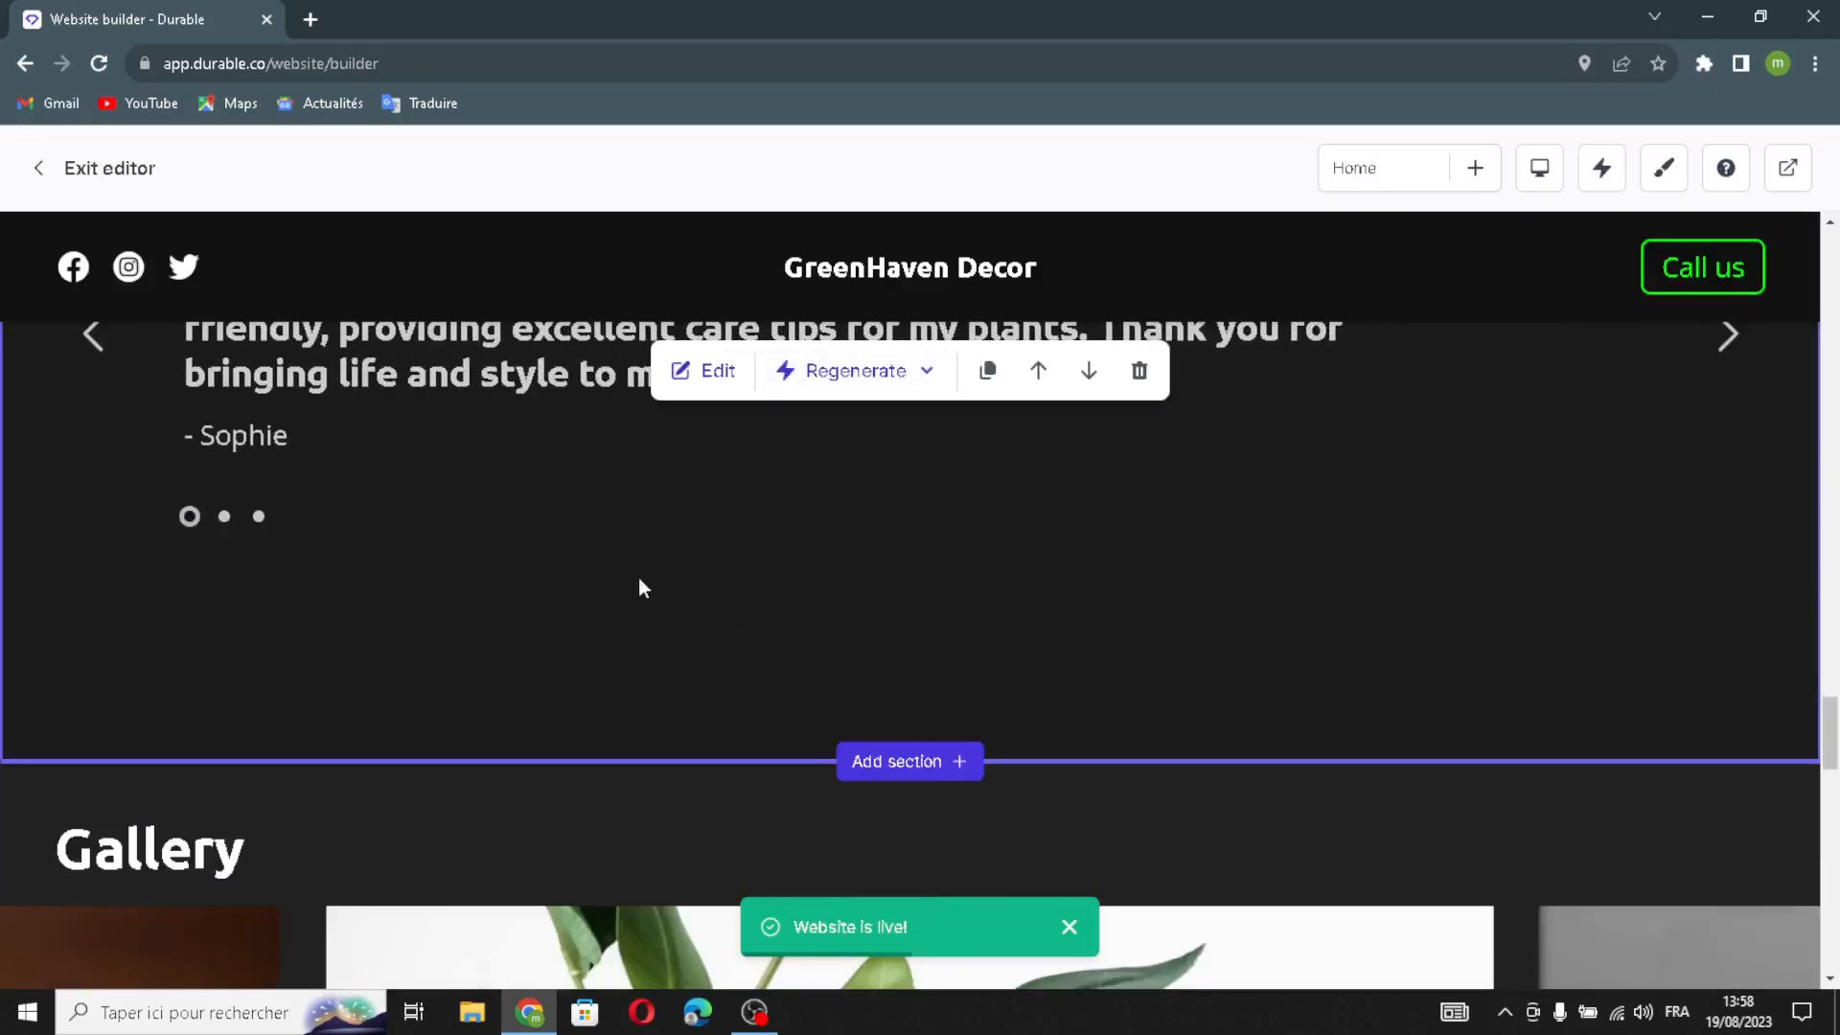
scroll(642, 586, "up", 2)
left_click(701, 601)
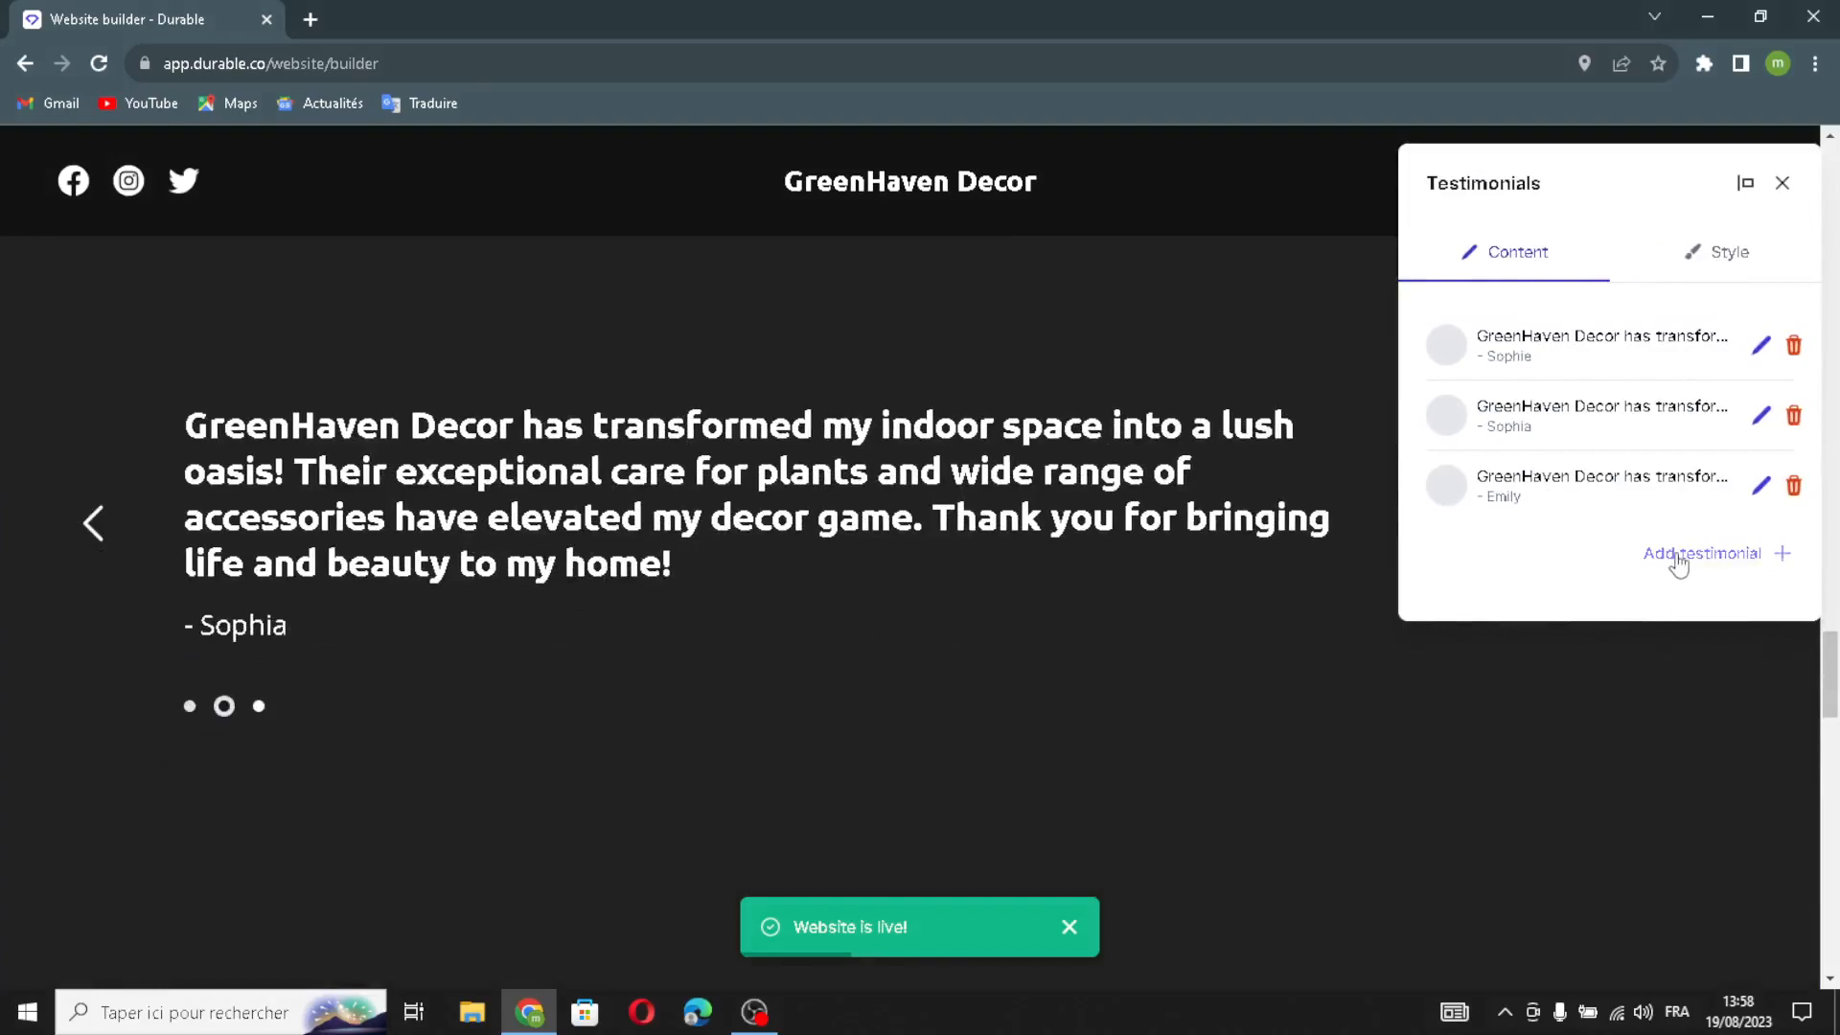
left_click(1679, 563)
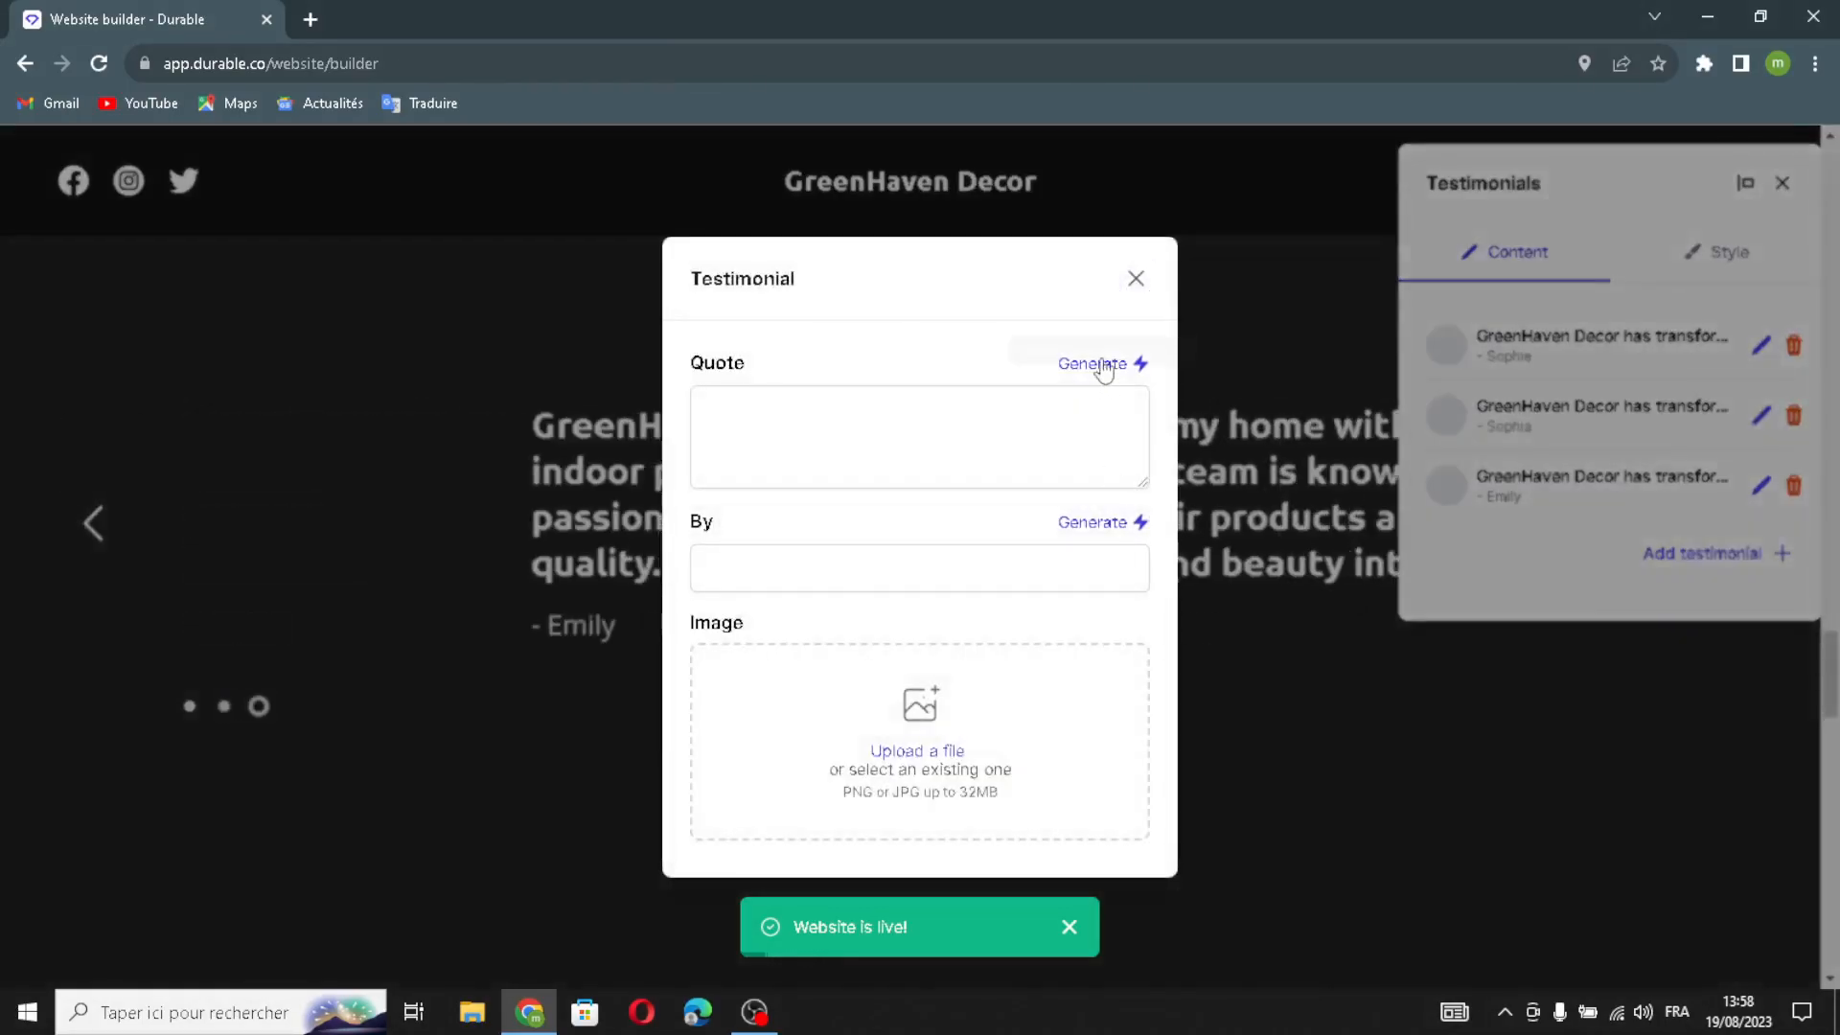
left_click(1102, 365)
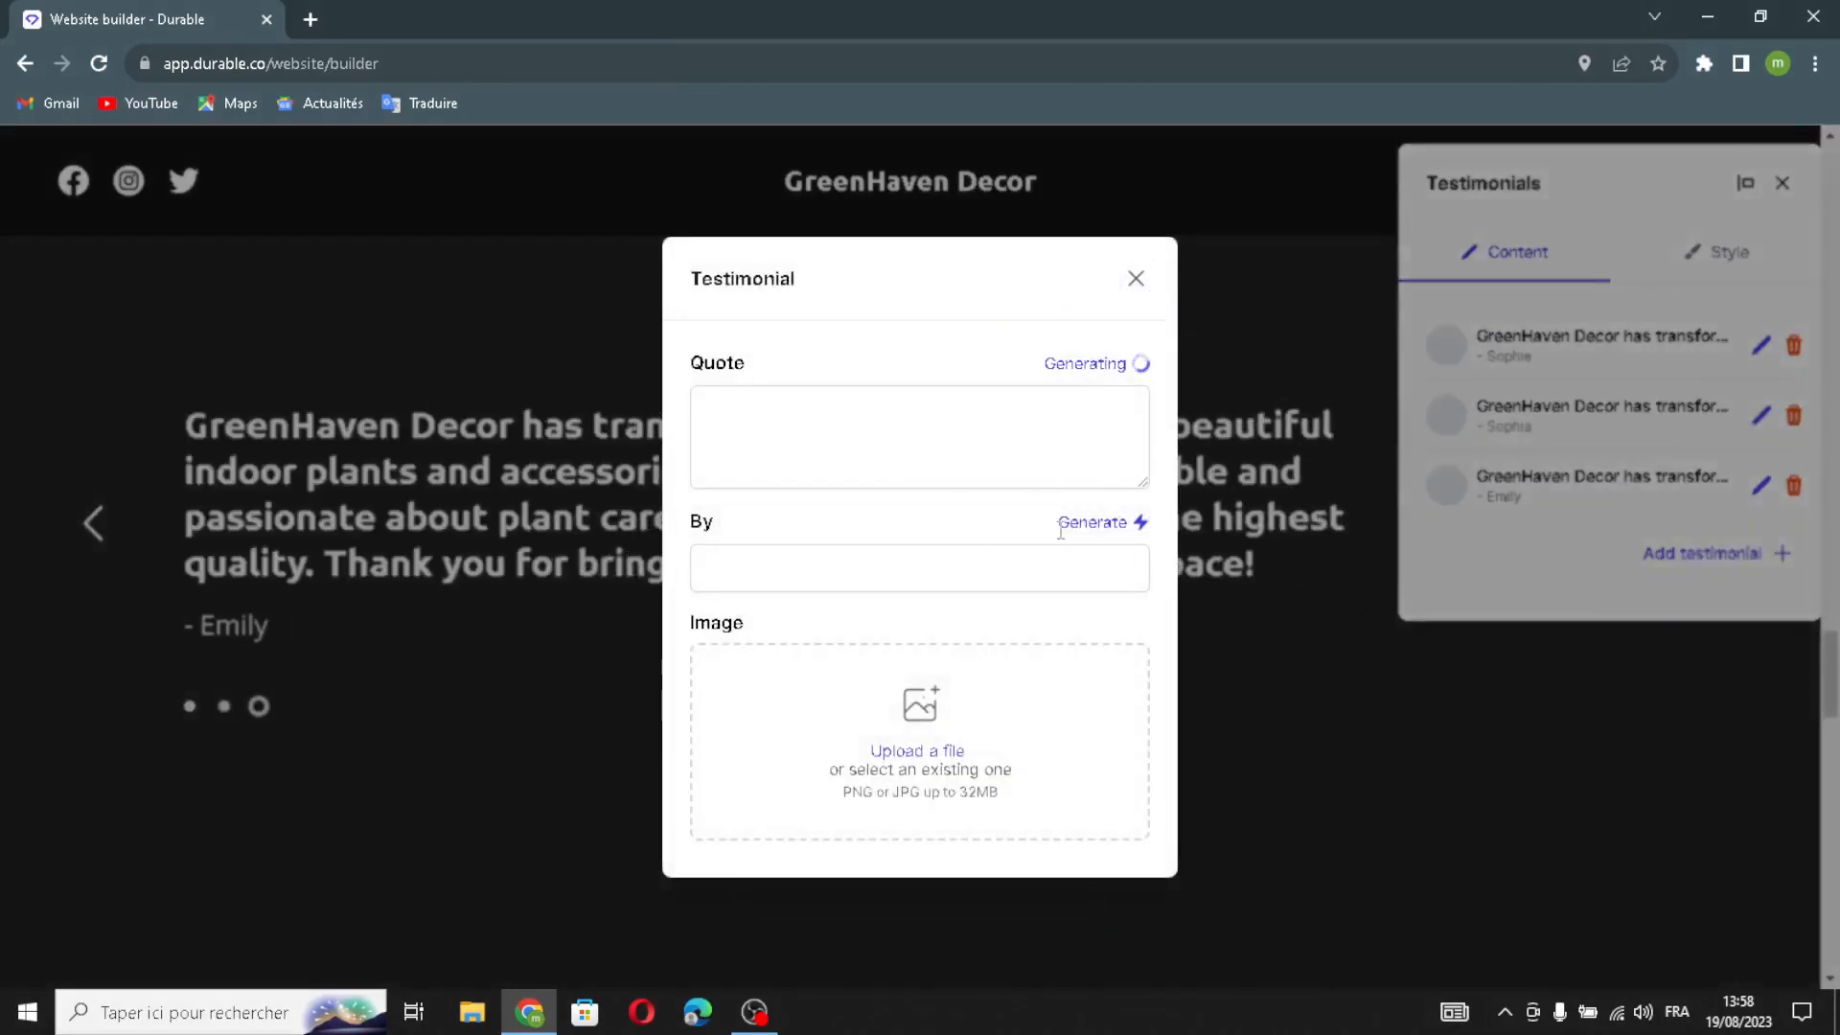
left_click(1083, 479)
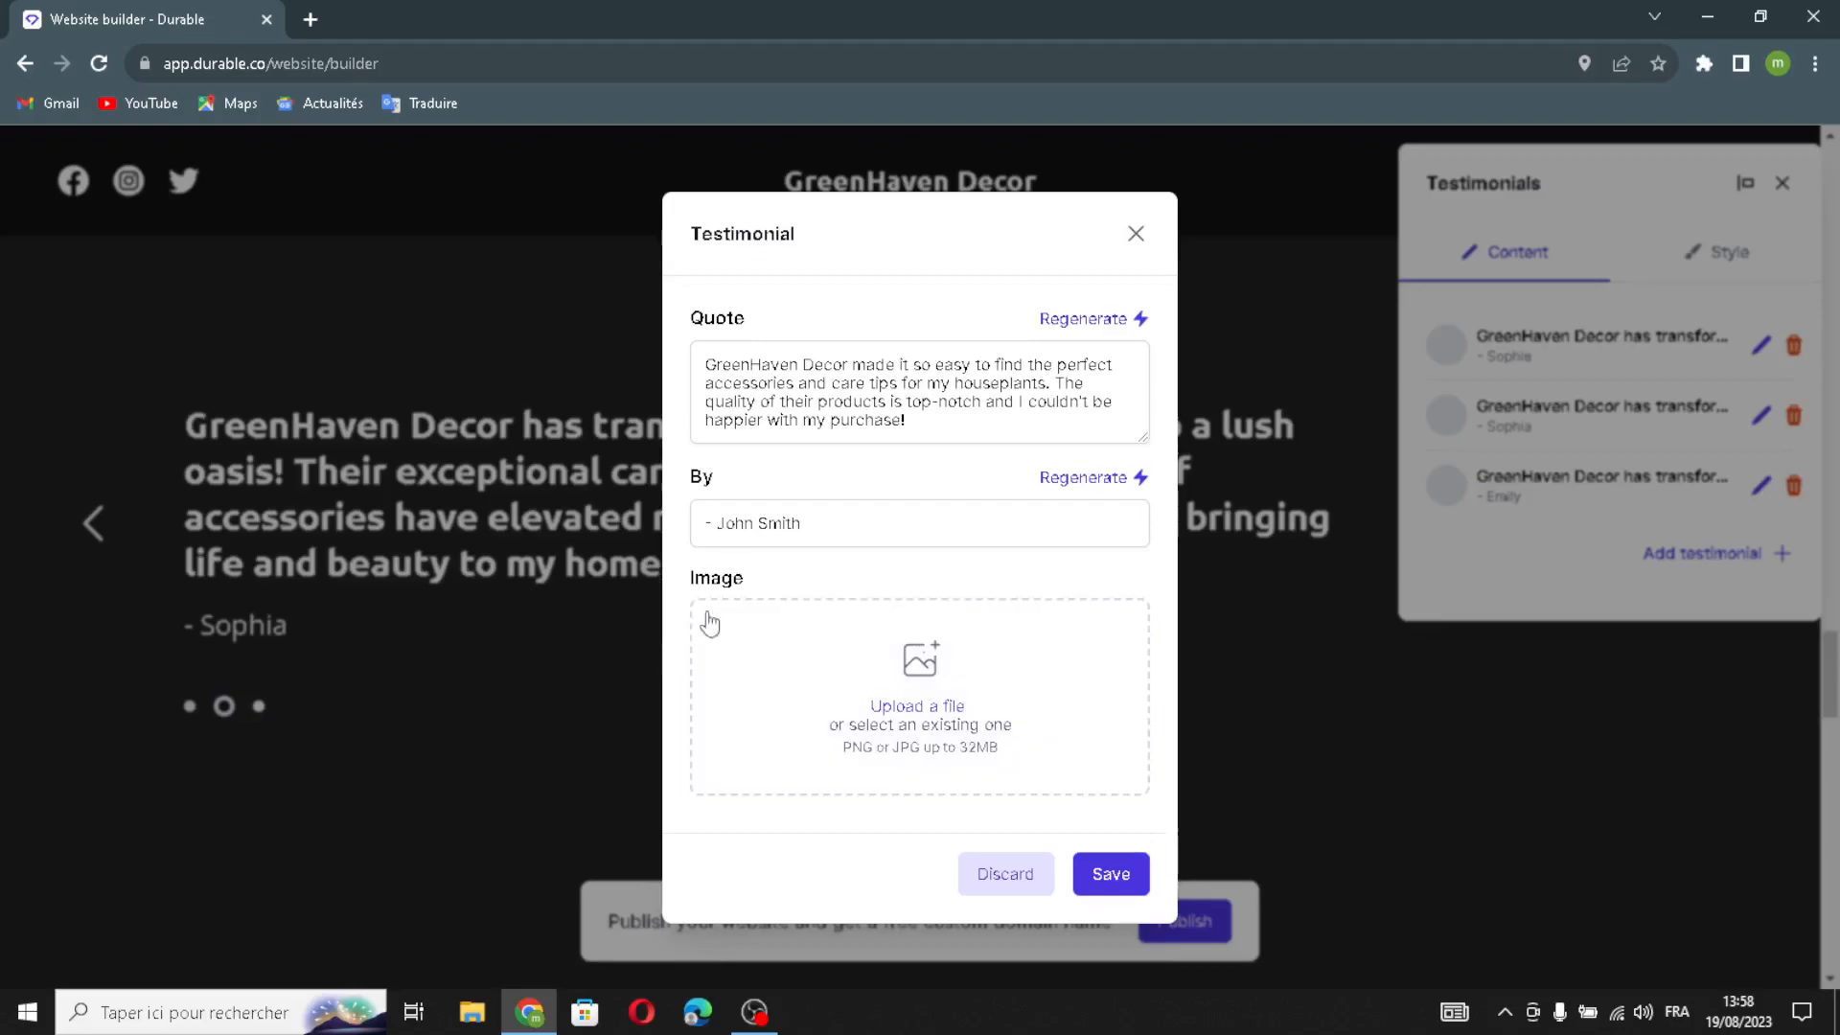
left_click(1109, 872)
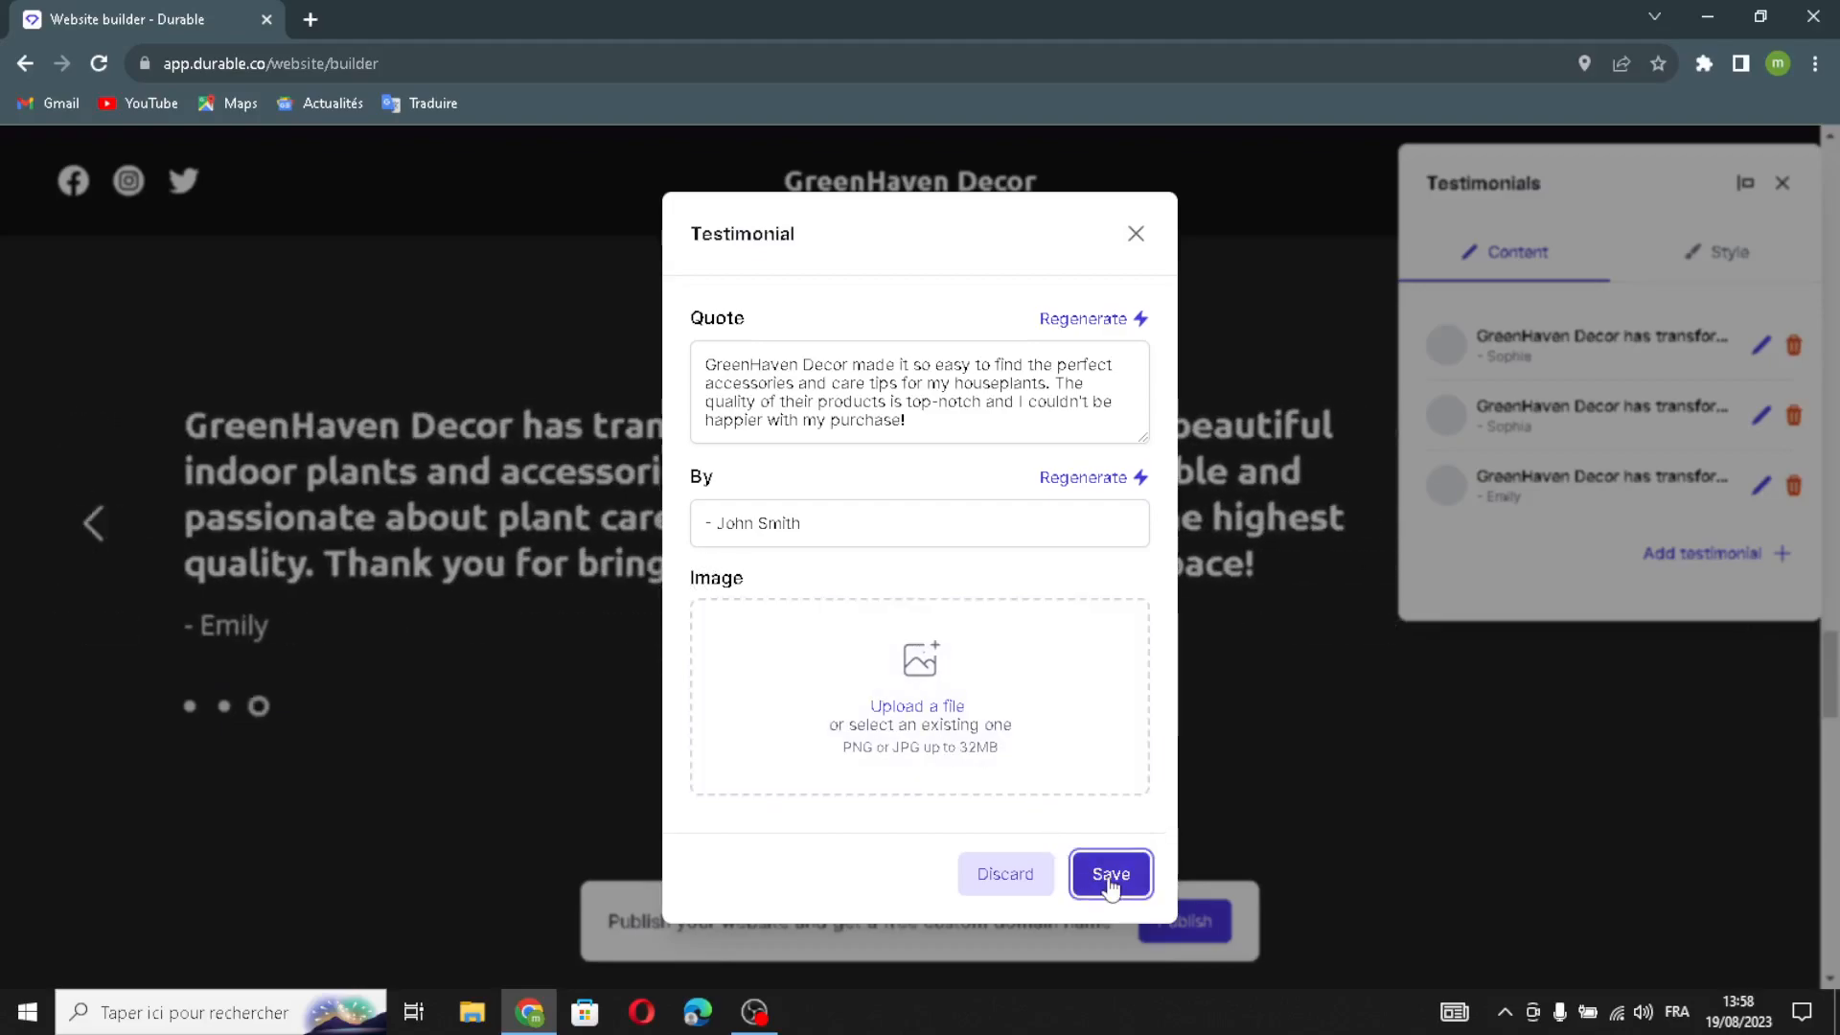
- Try center and right alignment in the testimonials section's style settings and keep the testimonials centered
left_click(1711, 257)
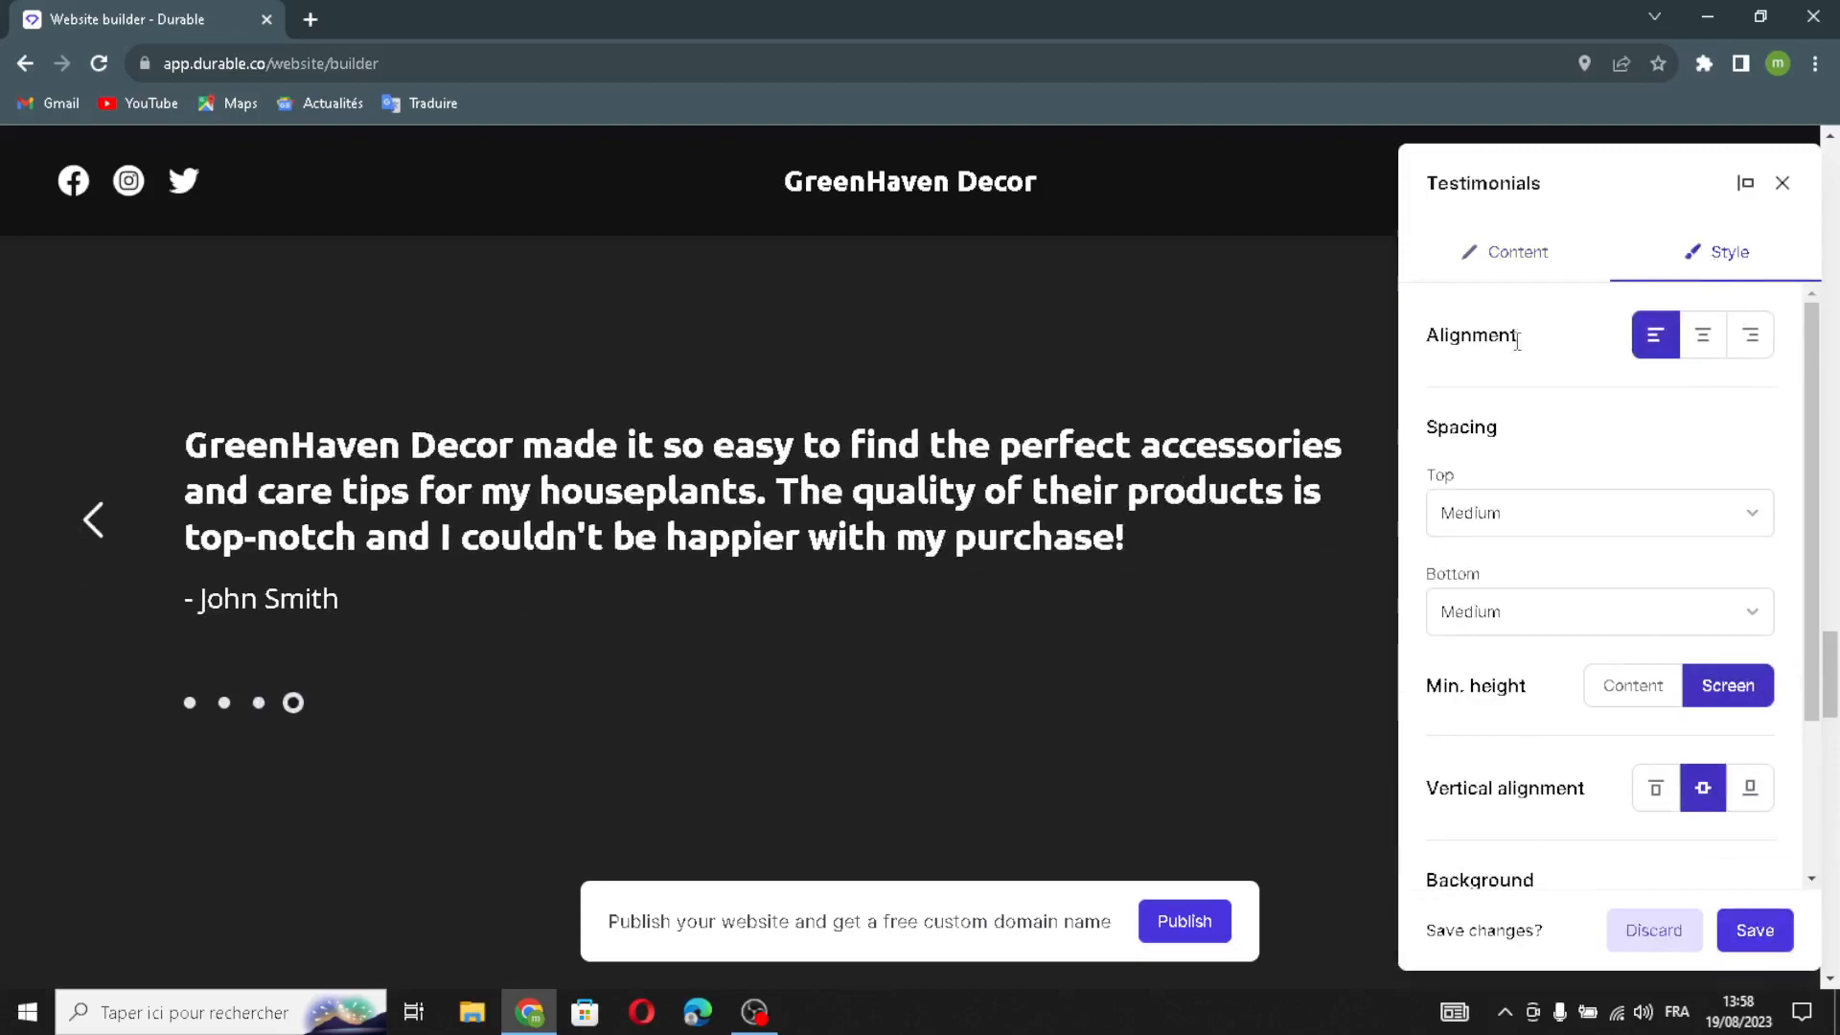
left_click(1705, 336)
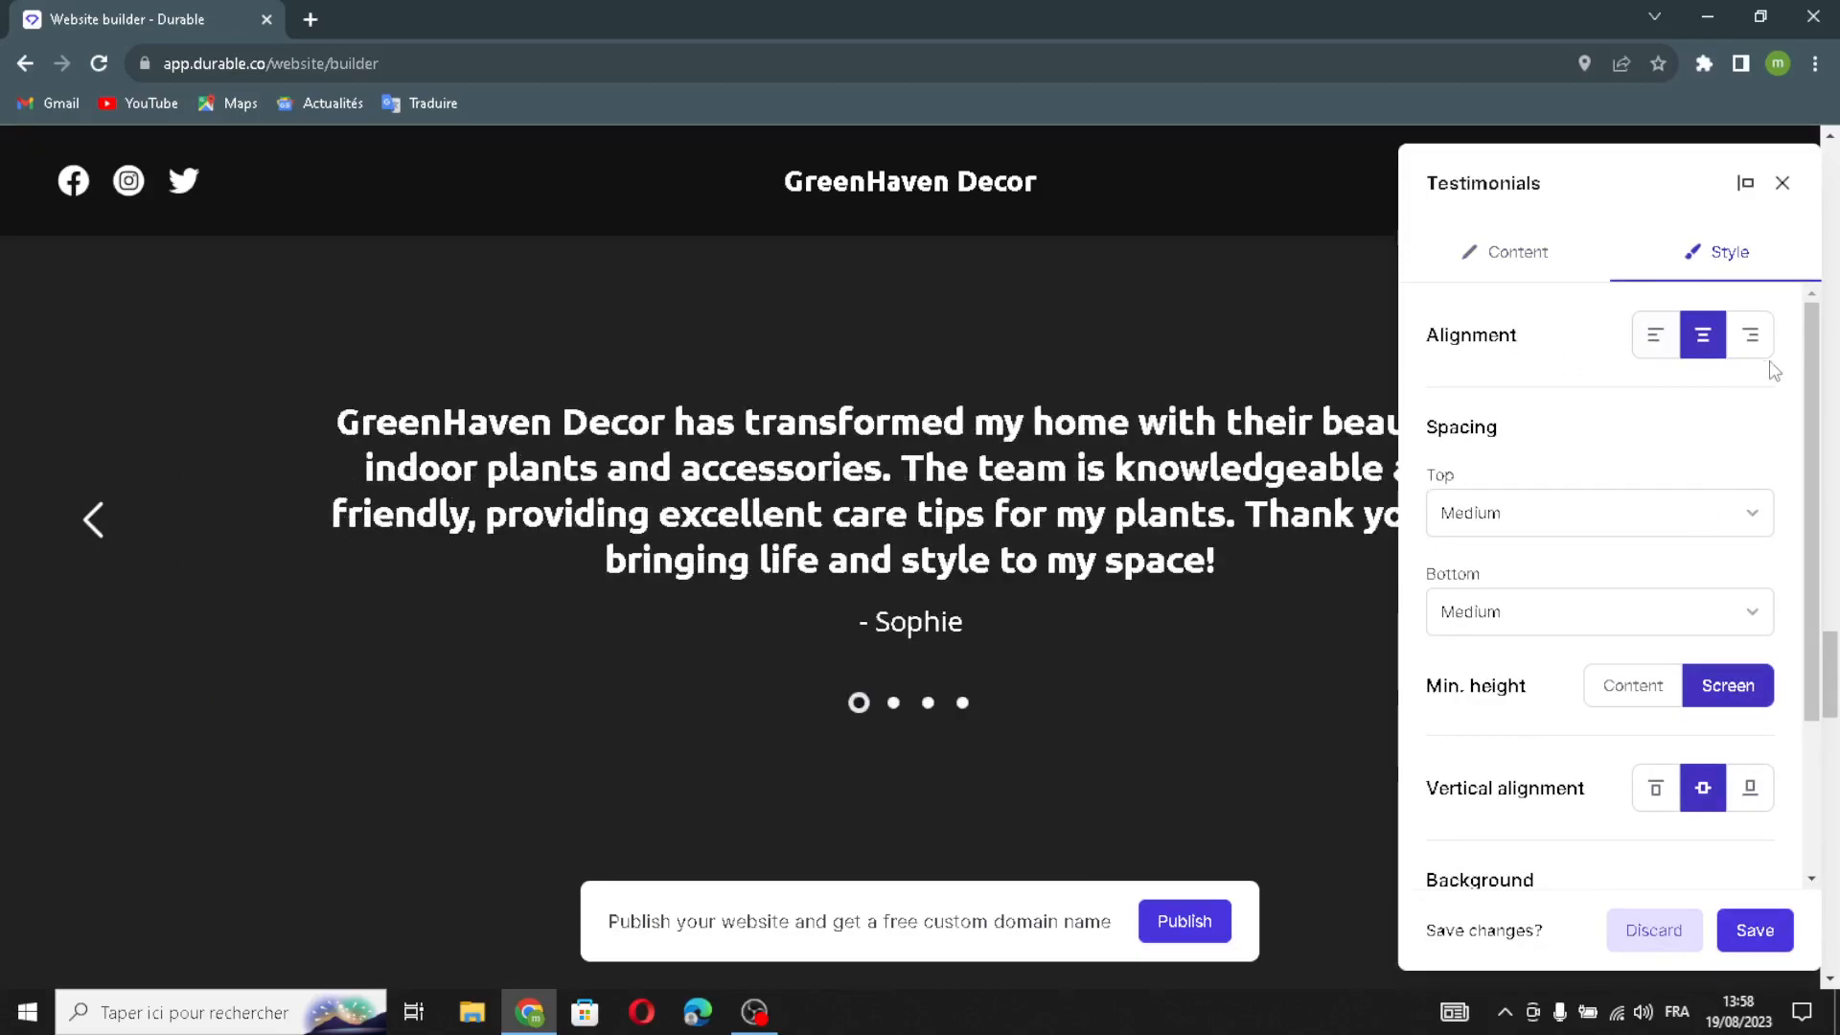
left_click(1750, 335)
left_click(1703, 335)
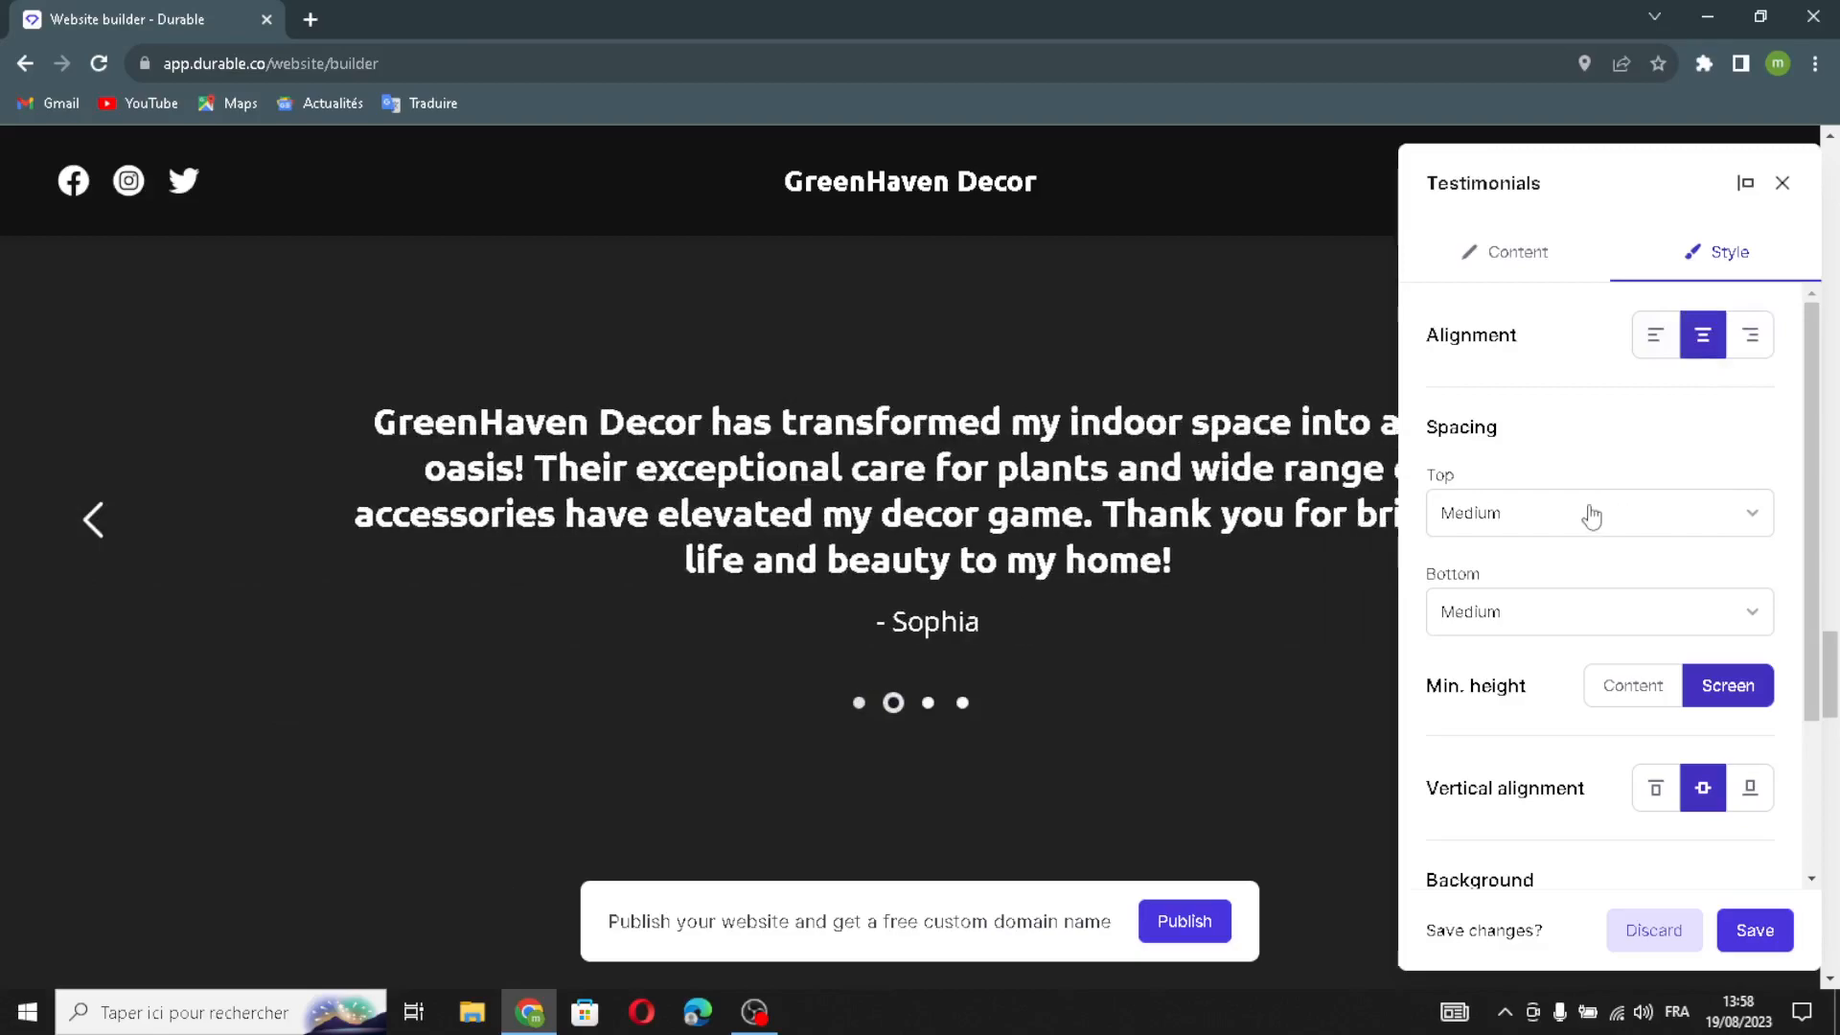
- Set the testimonials section's vertical alignment to top and save the section's changes
scroll(1598, 515, "down", 1)
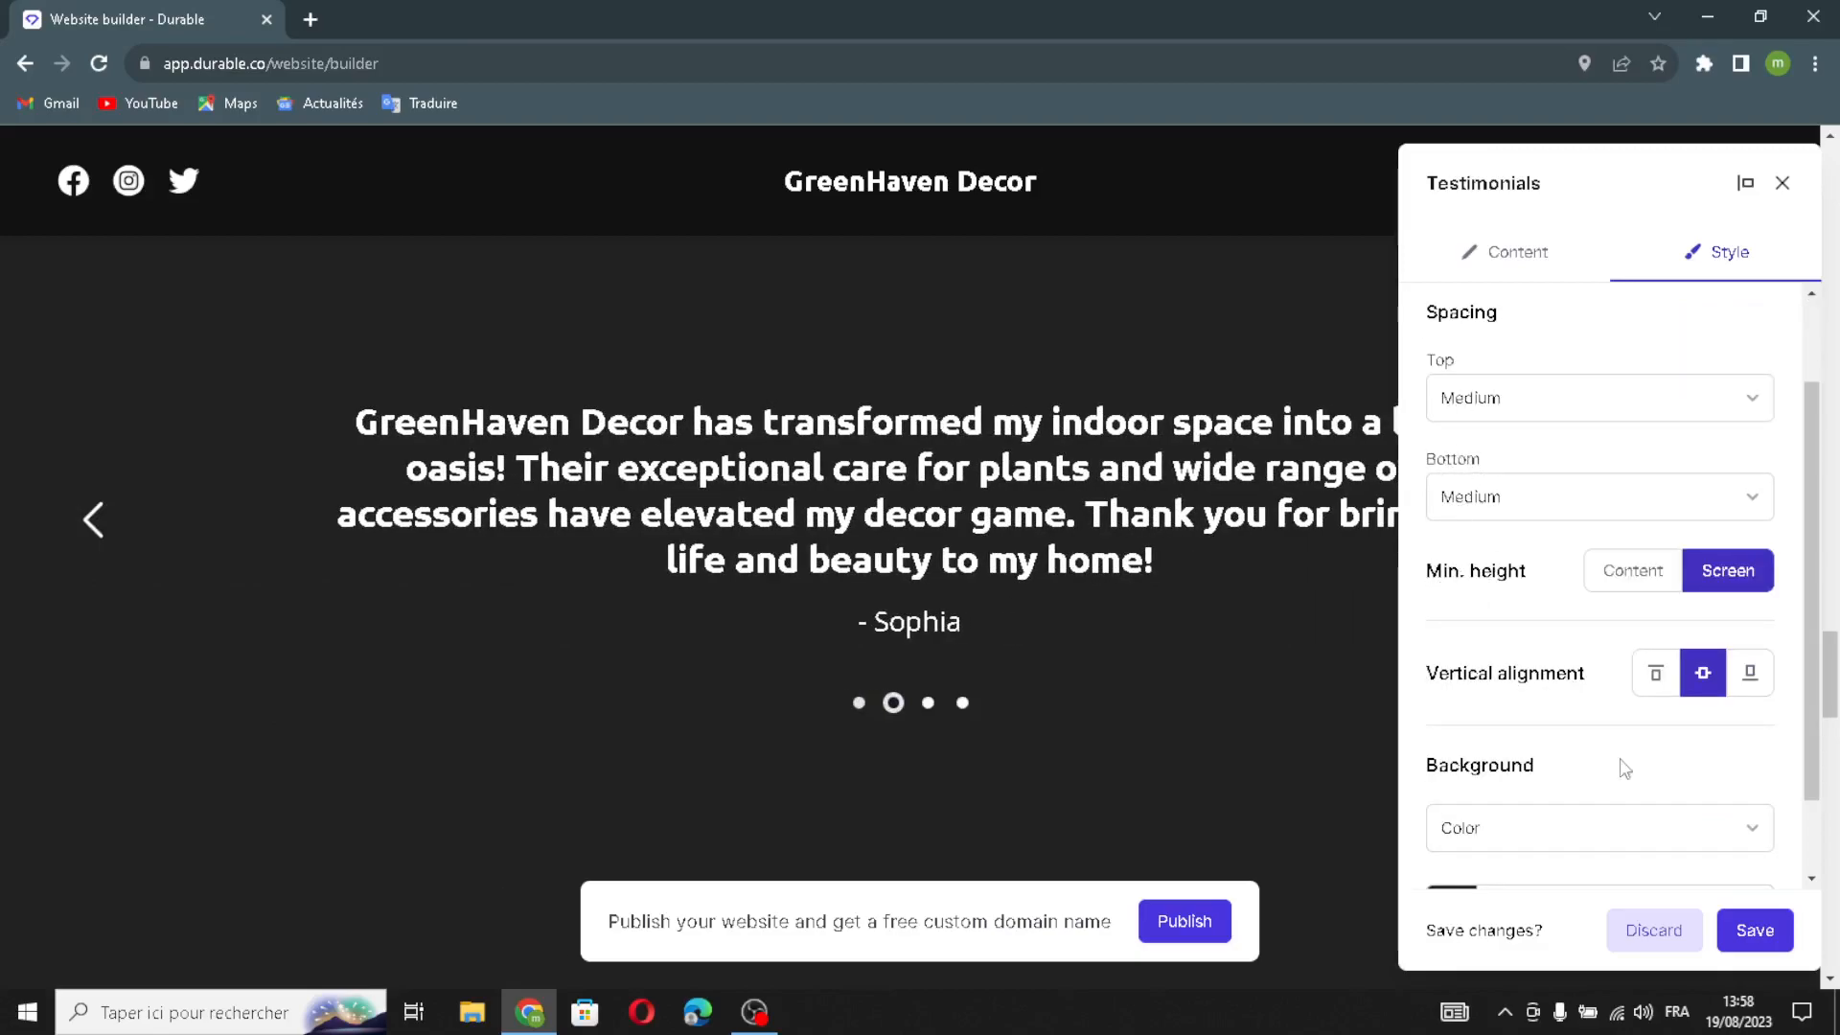
left_click(1655, 672)
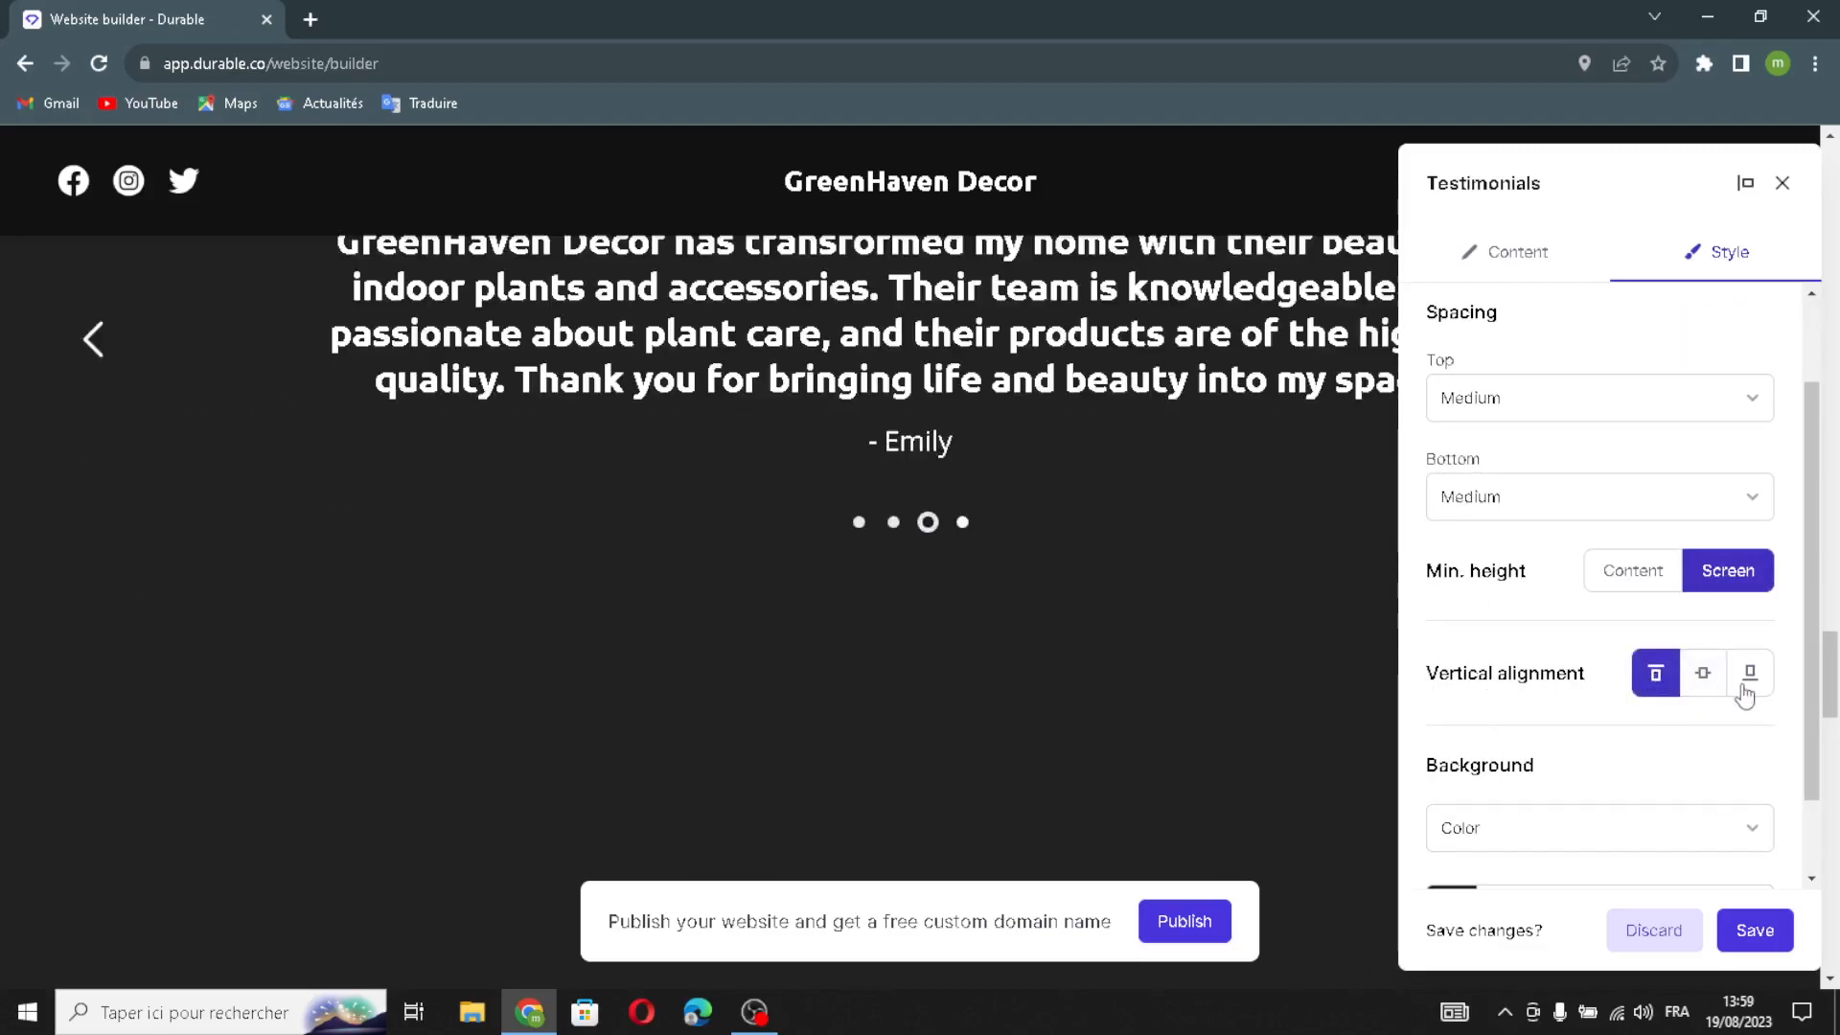
left_click(1704, 673)
left_click(1656, 673)
scroll(1598, 752, "down", 1)
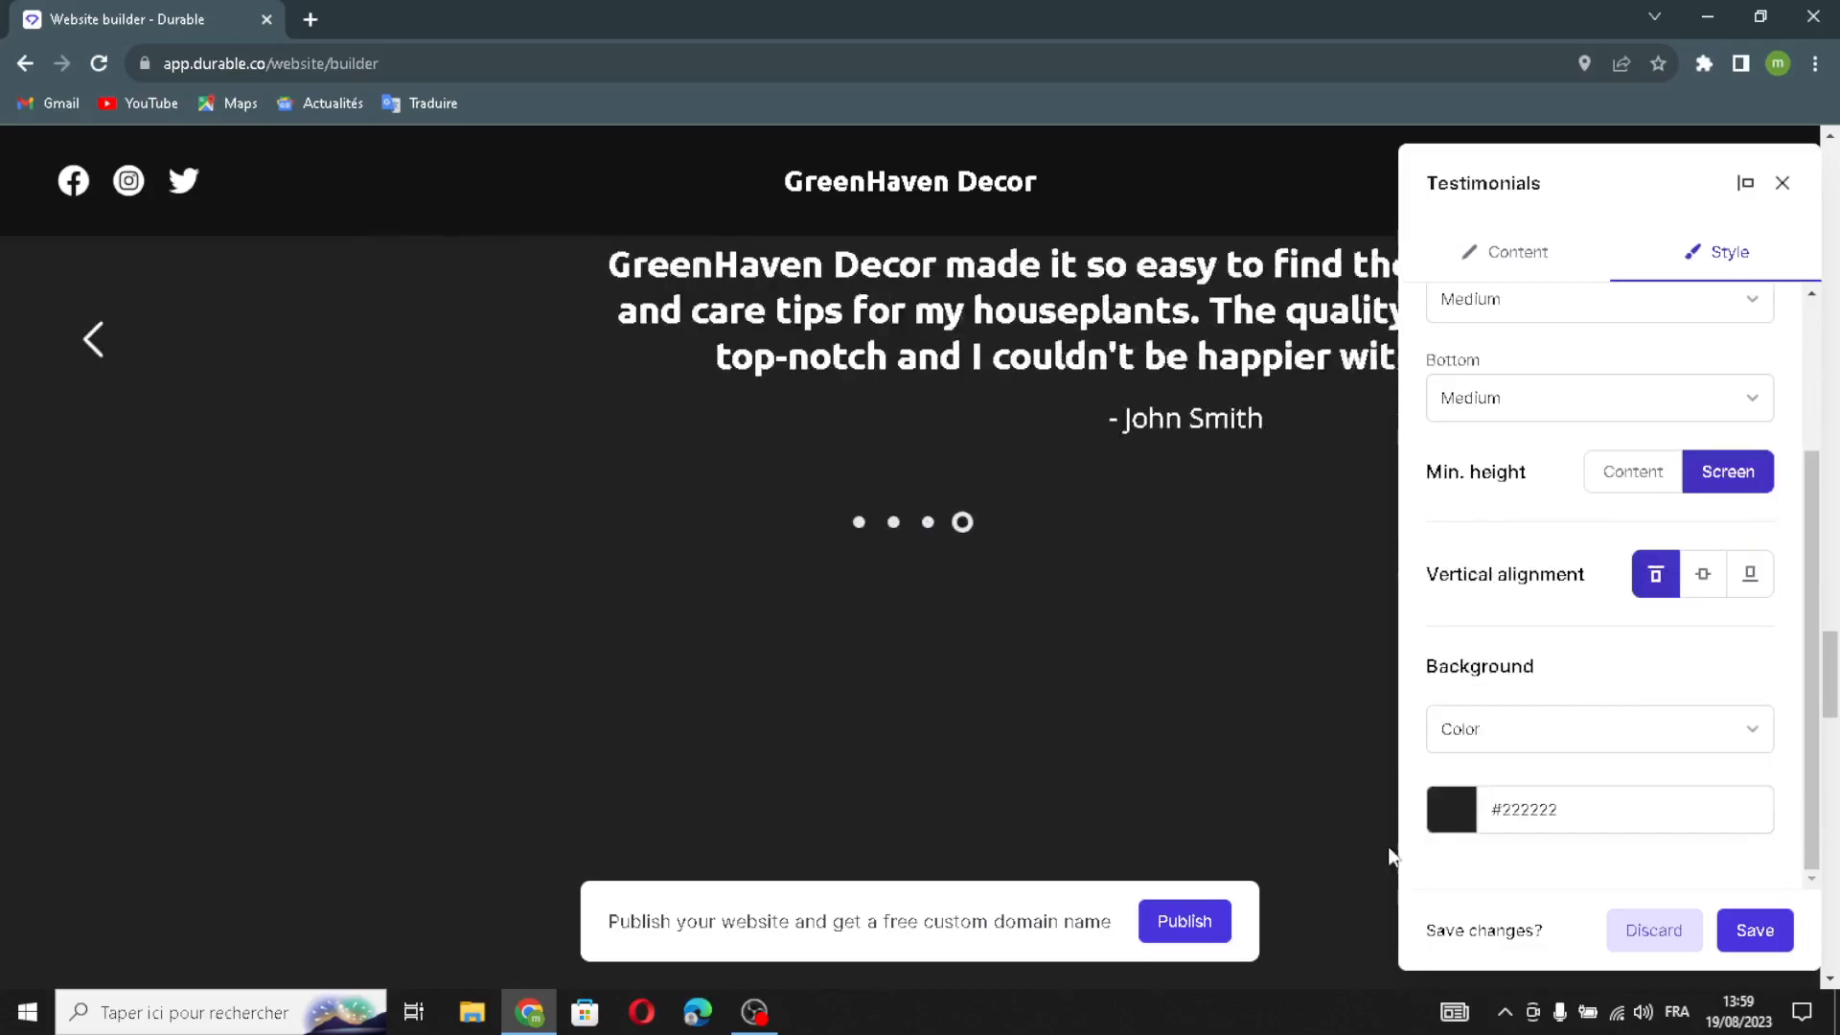
left_click(1766, 928)
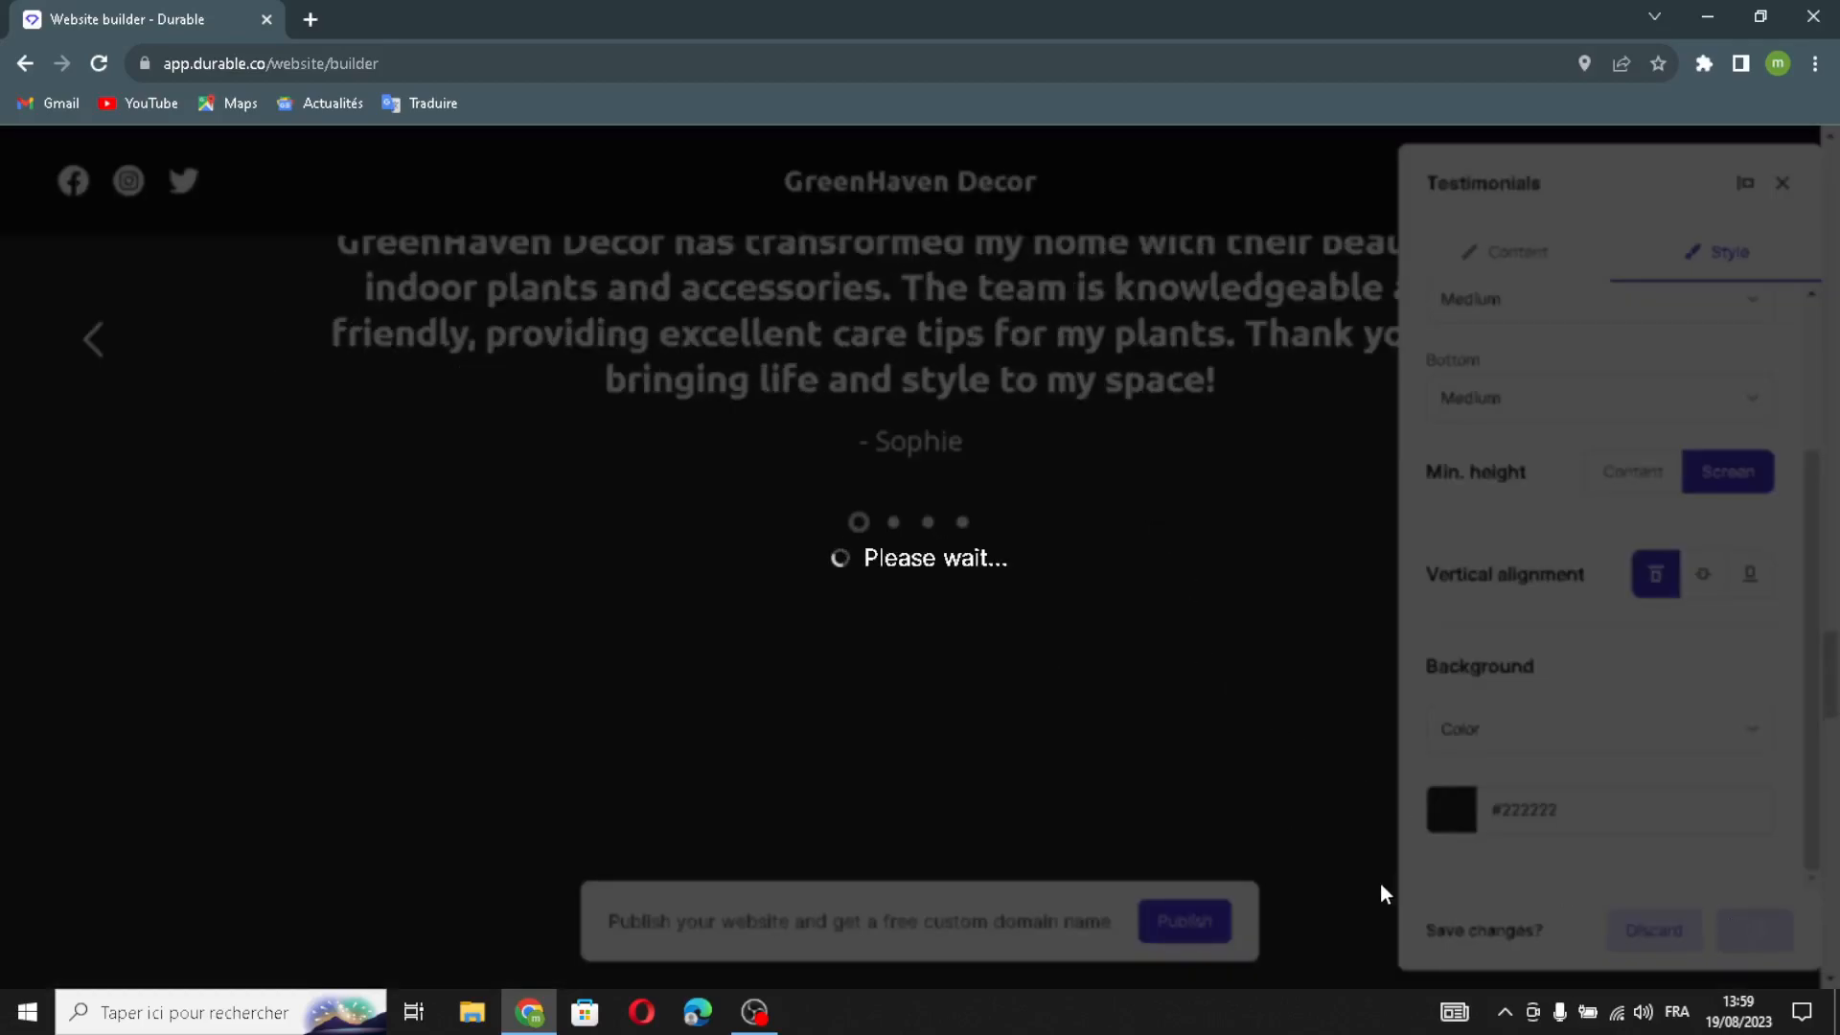
- Open the Gallery section for editing and generate an additional gallery image with AI
scroll(1224, 595, "down", 6)
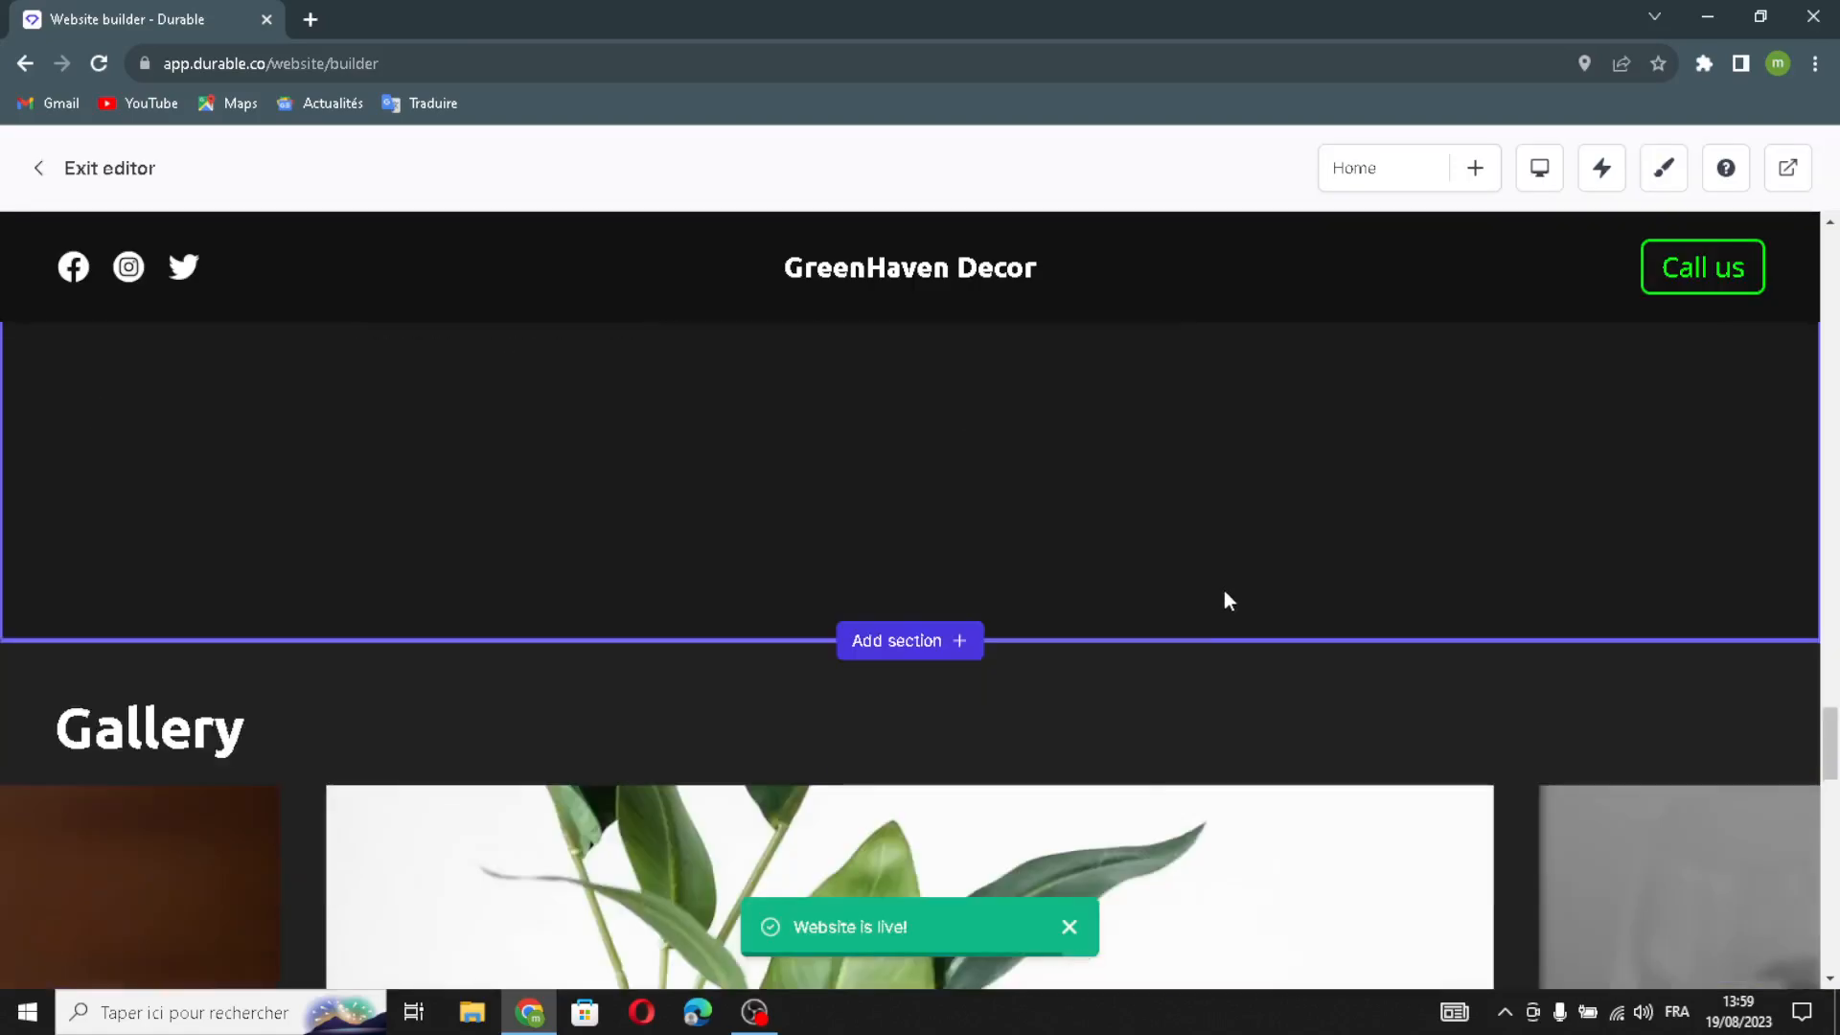
scroll(1209, 600, "down", 3)
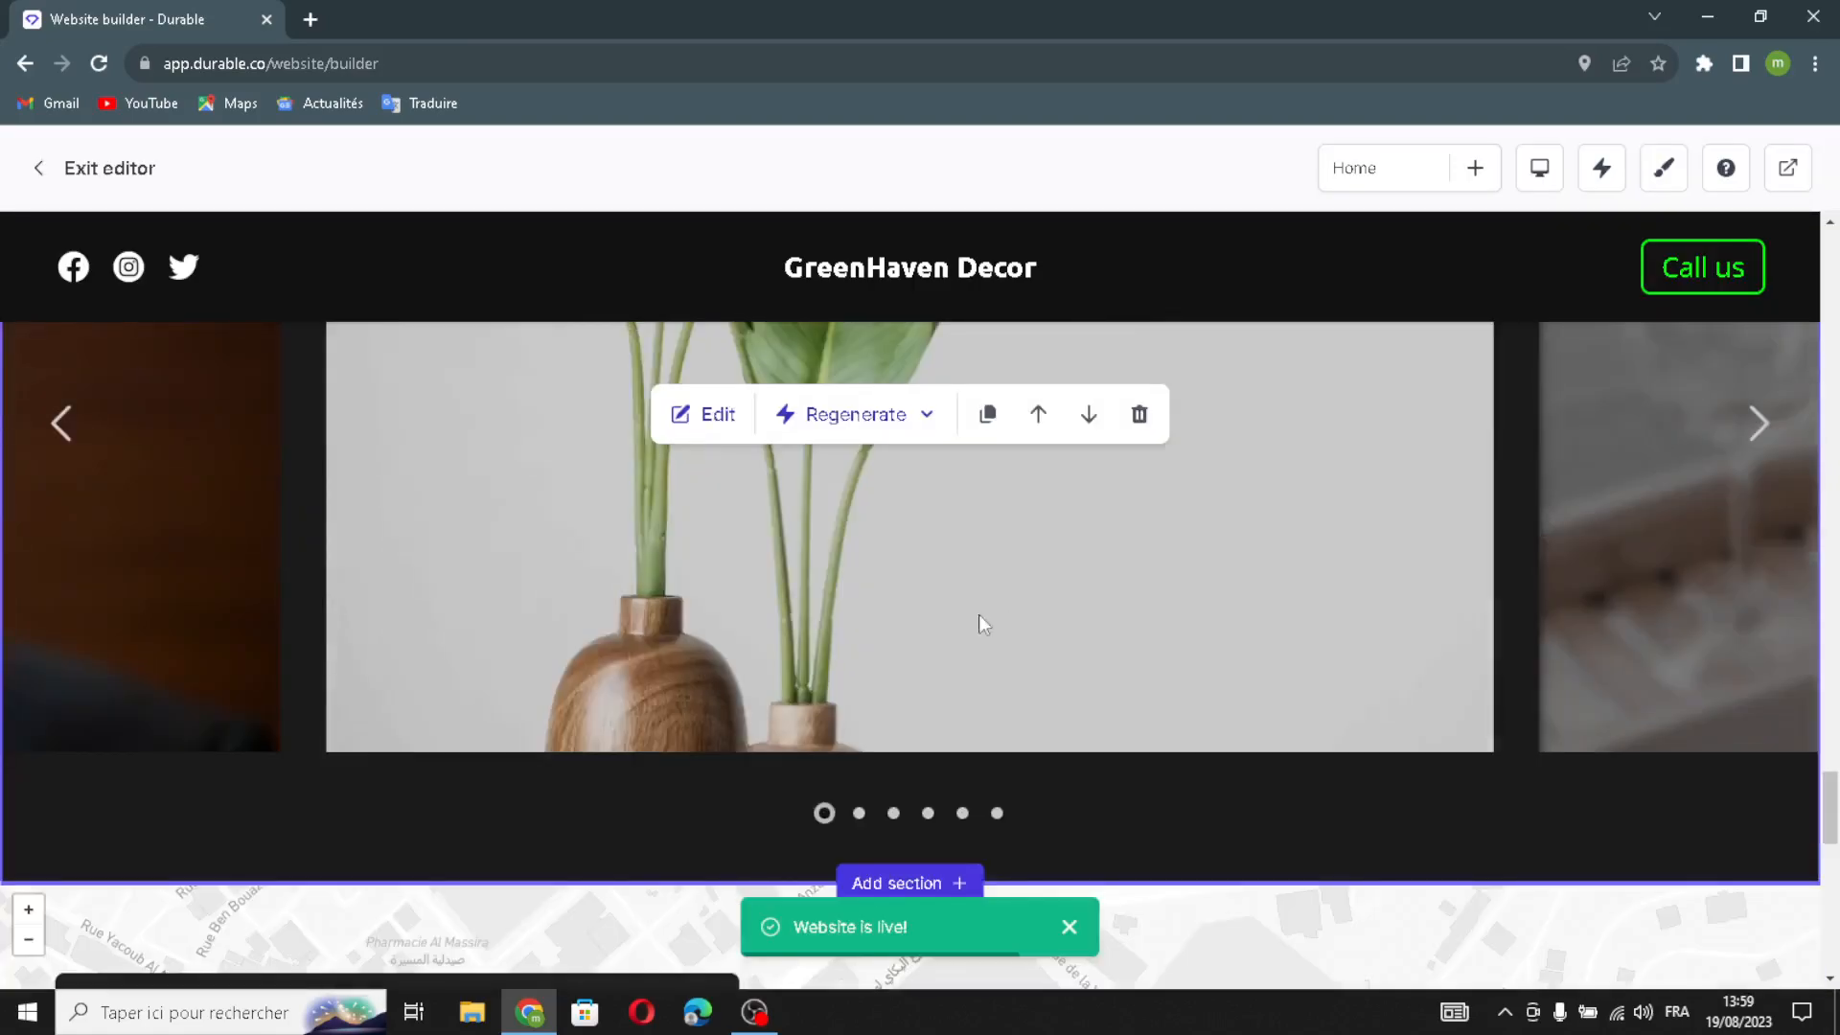
left_click(682, 421)
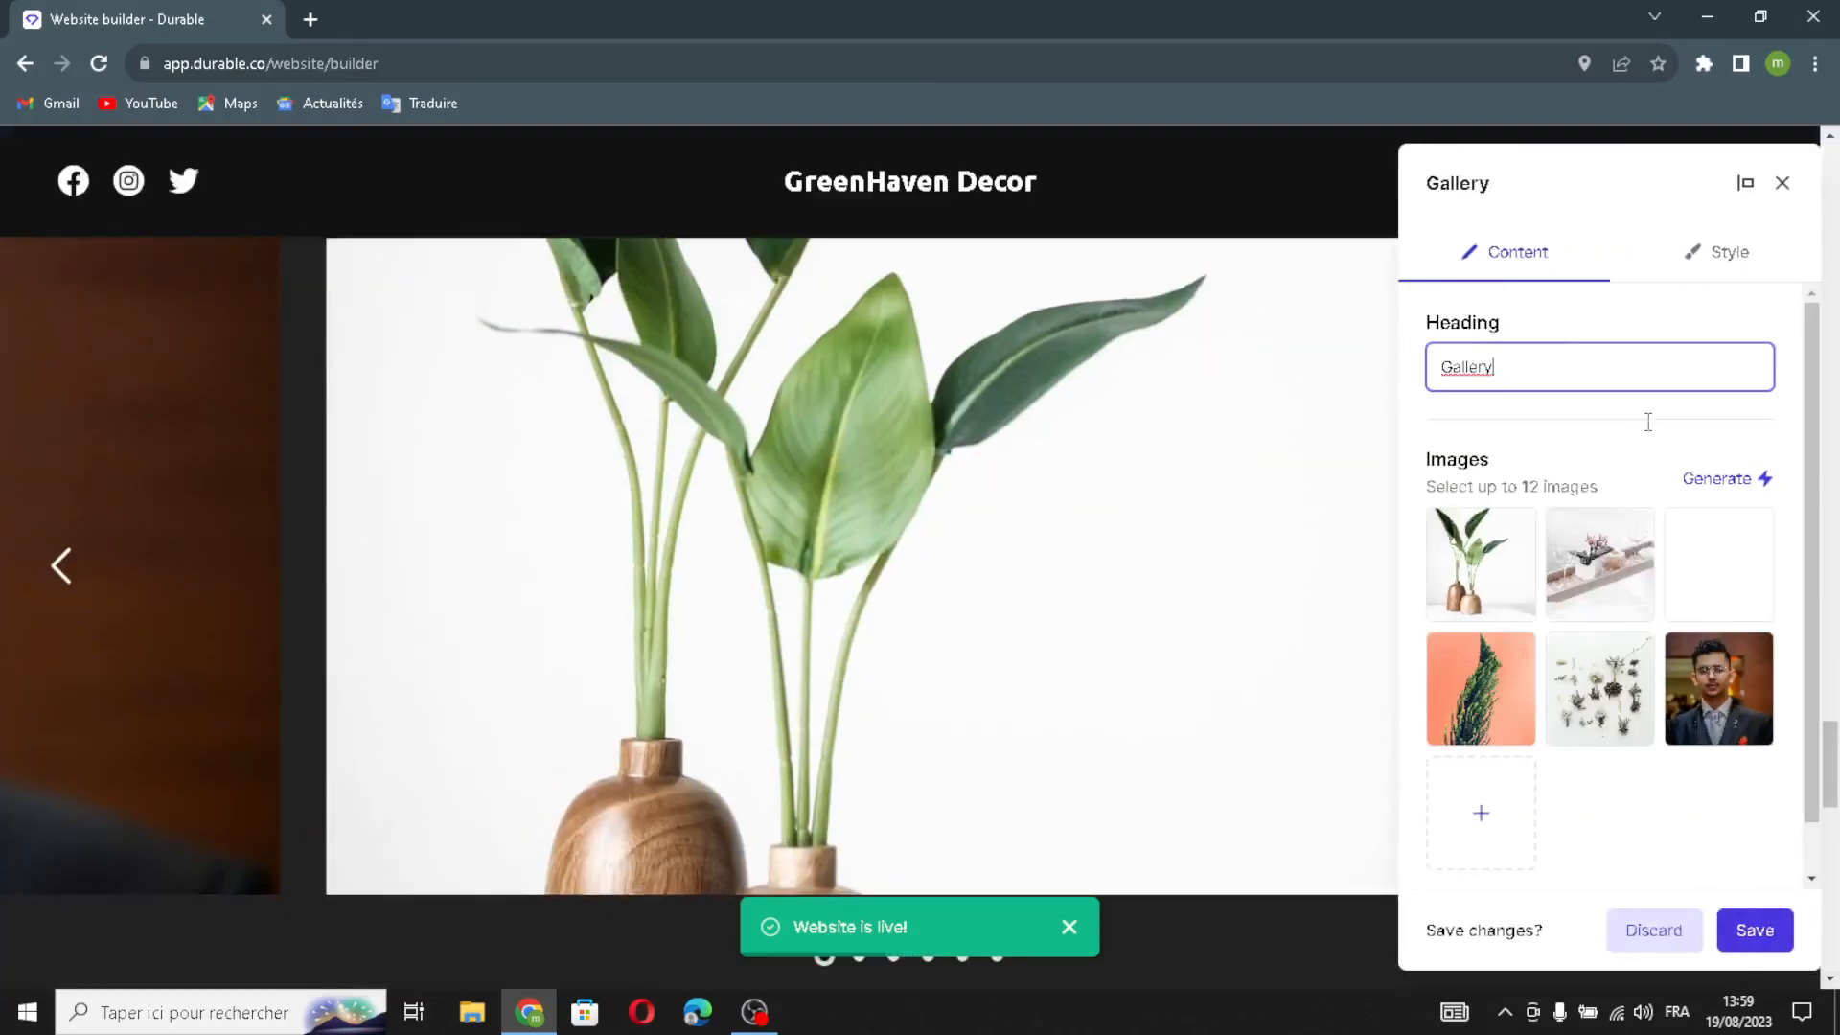
left_click(1715, 481)
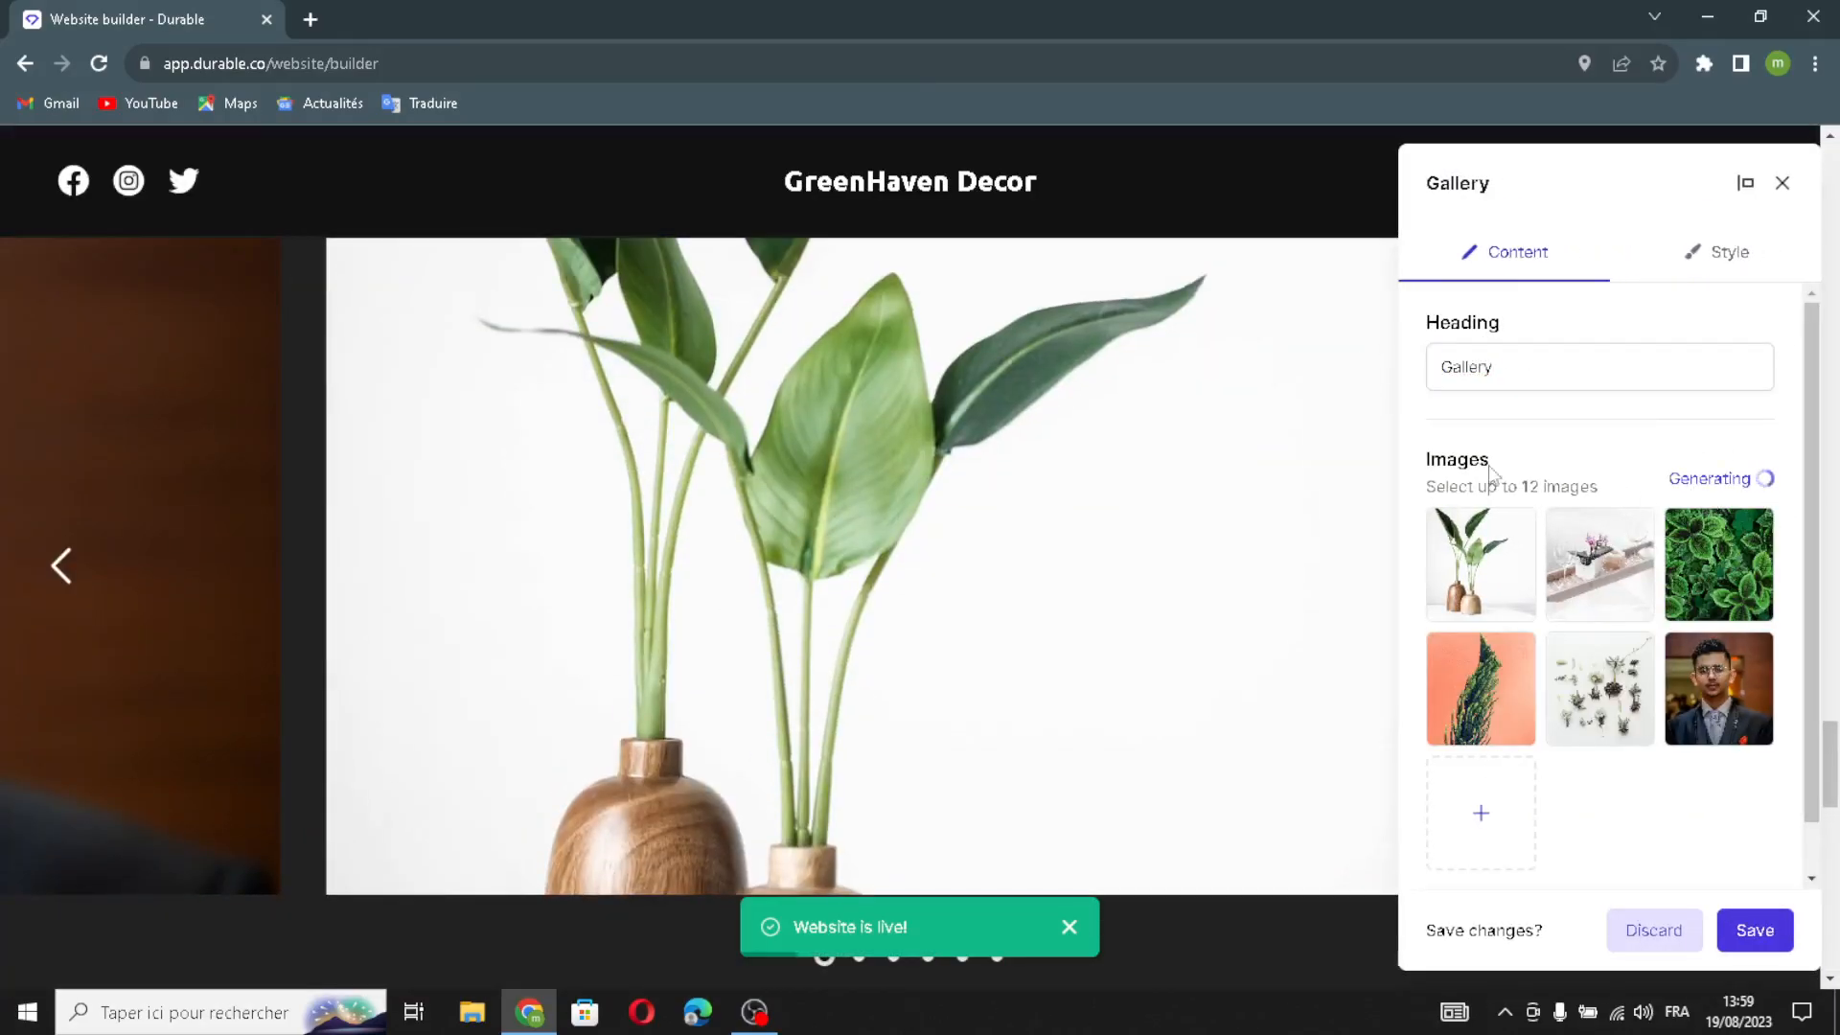
mouse_move(1722, 573)
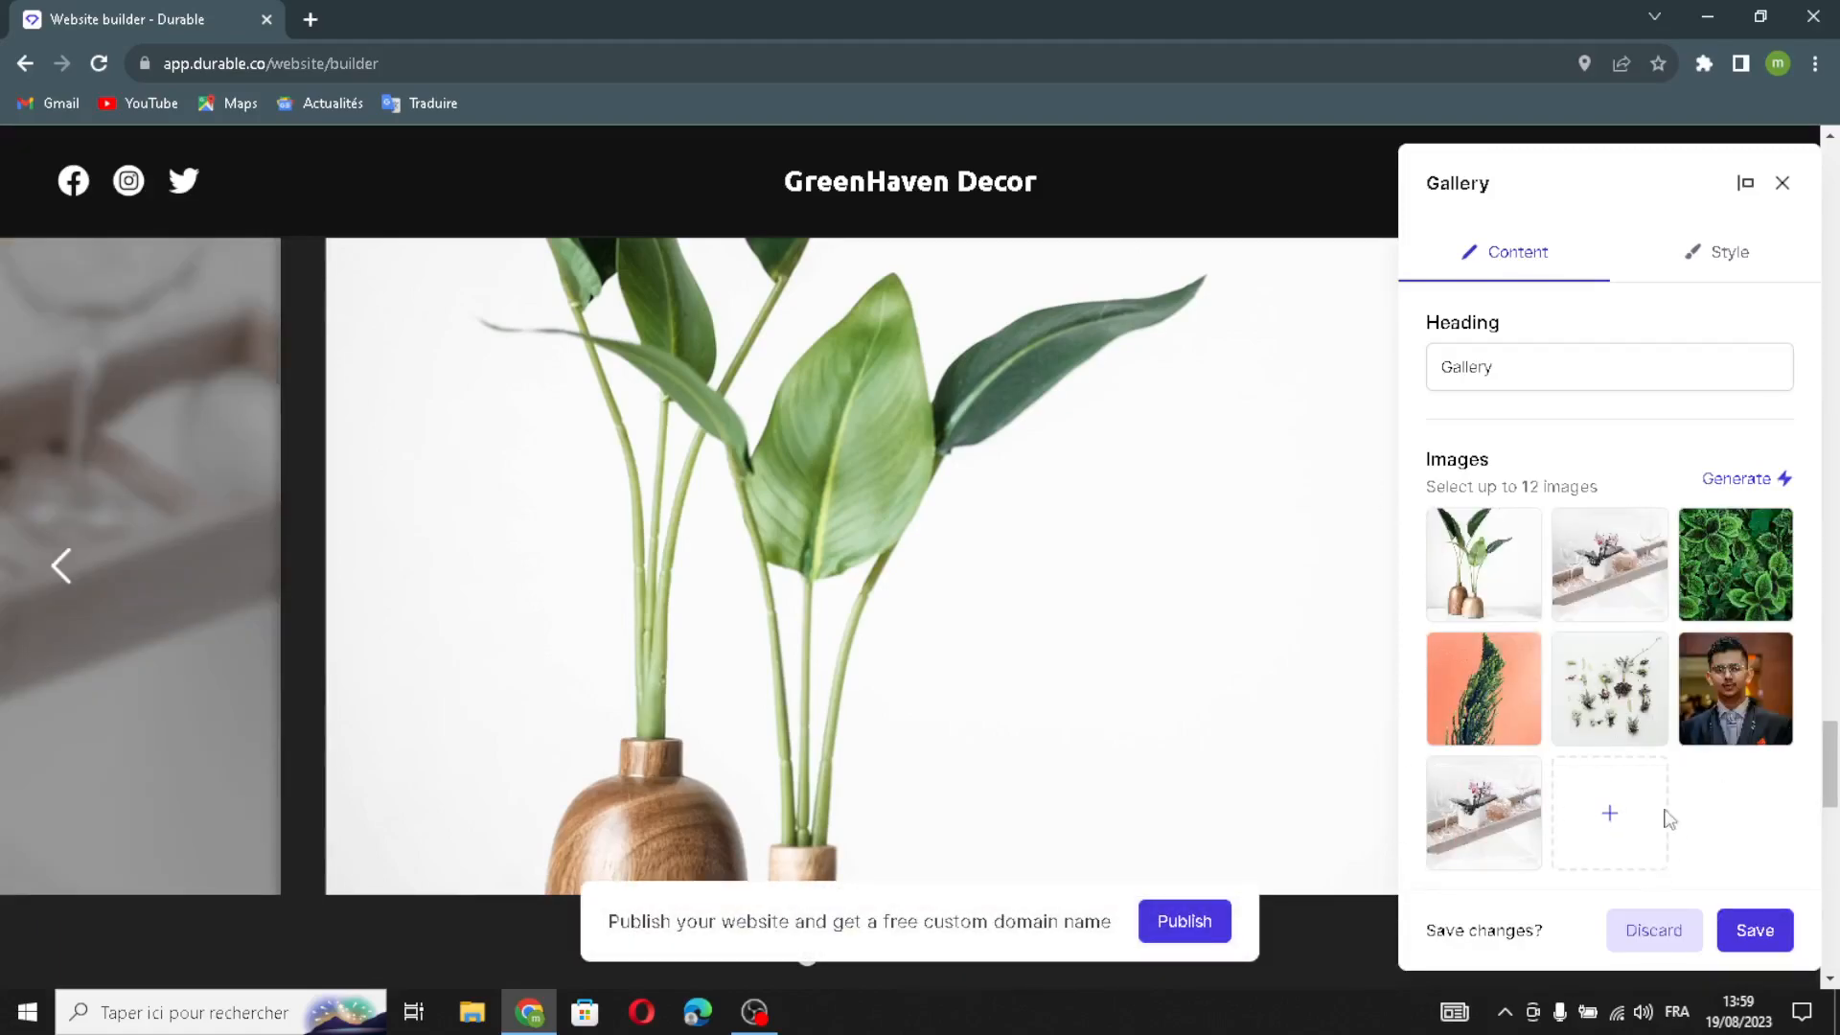
- Add the Shutterstock photos of the orange pot with high heels and the cat behind the window grille to the gallery, and save it
left_click(1620, 817)
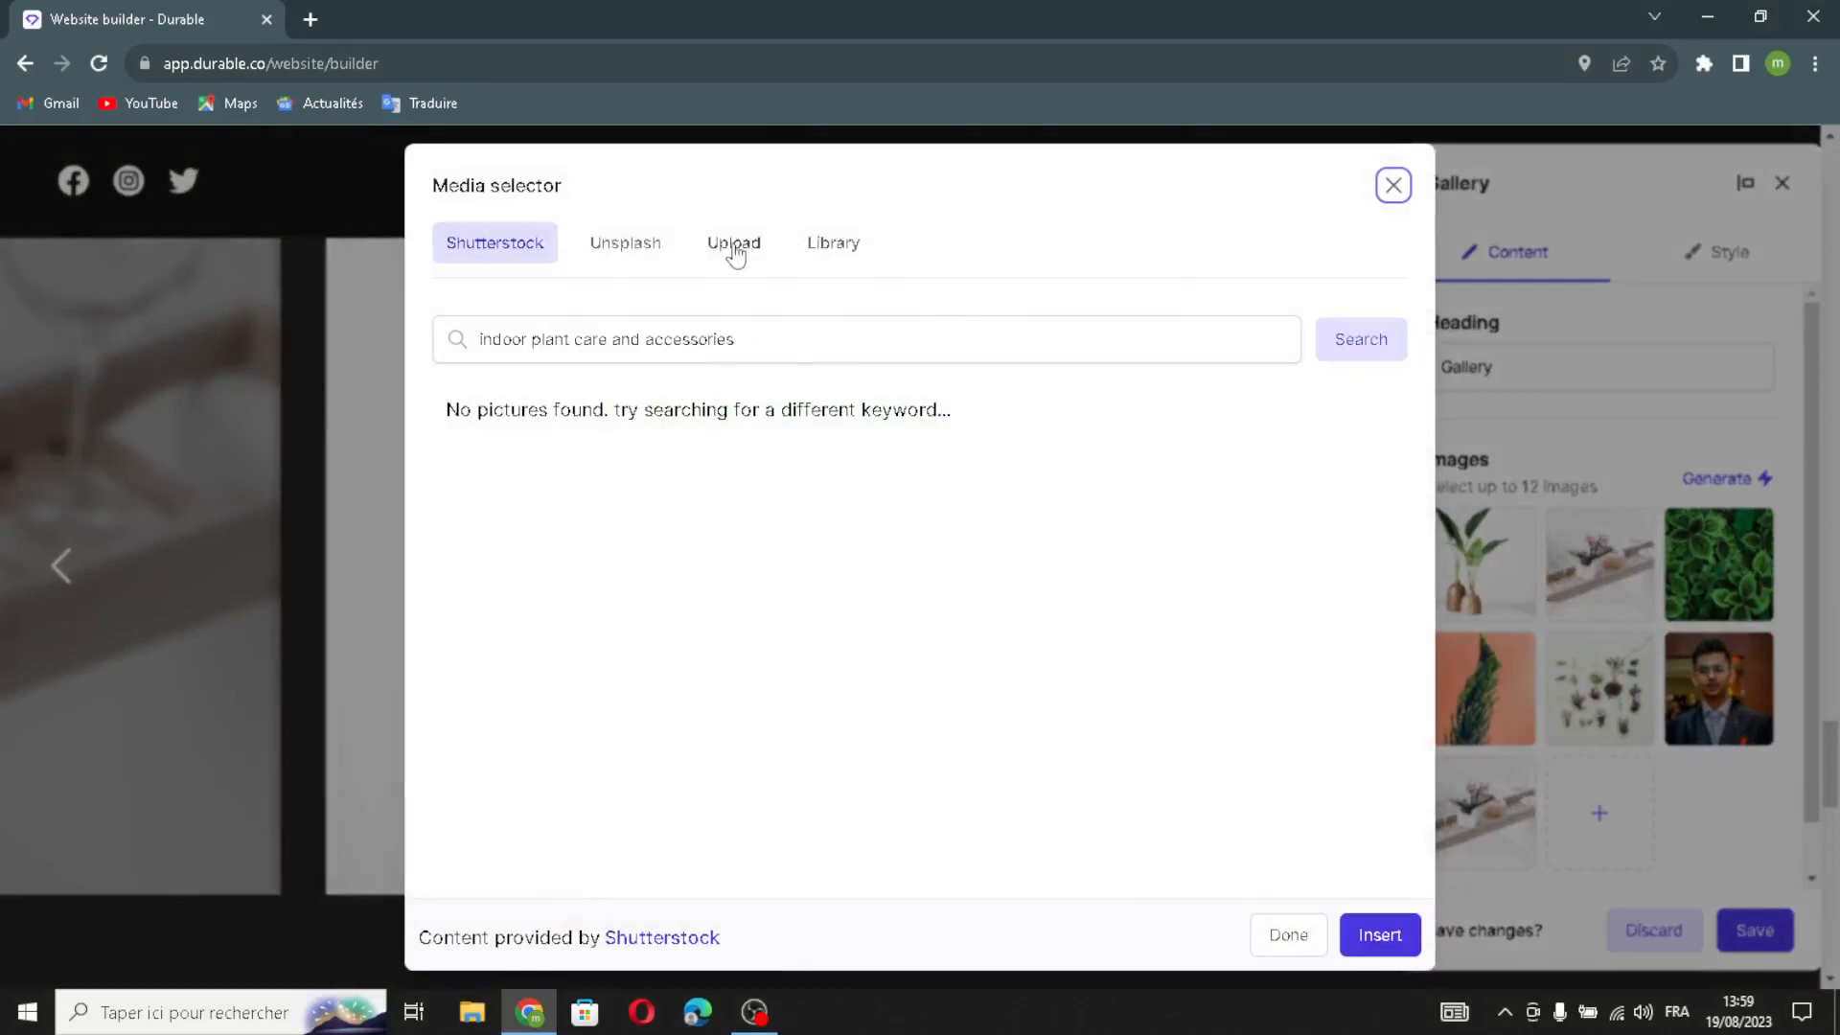
left_click(309, 18)
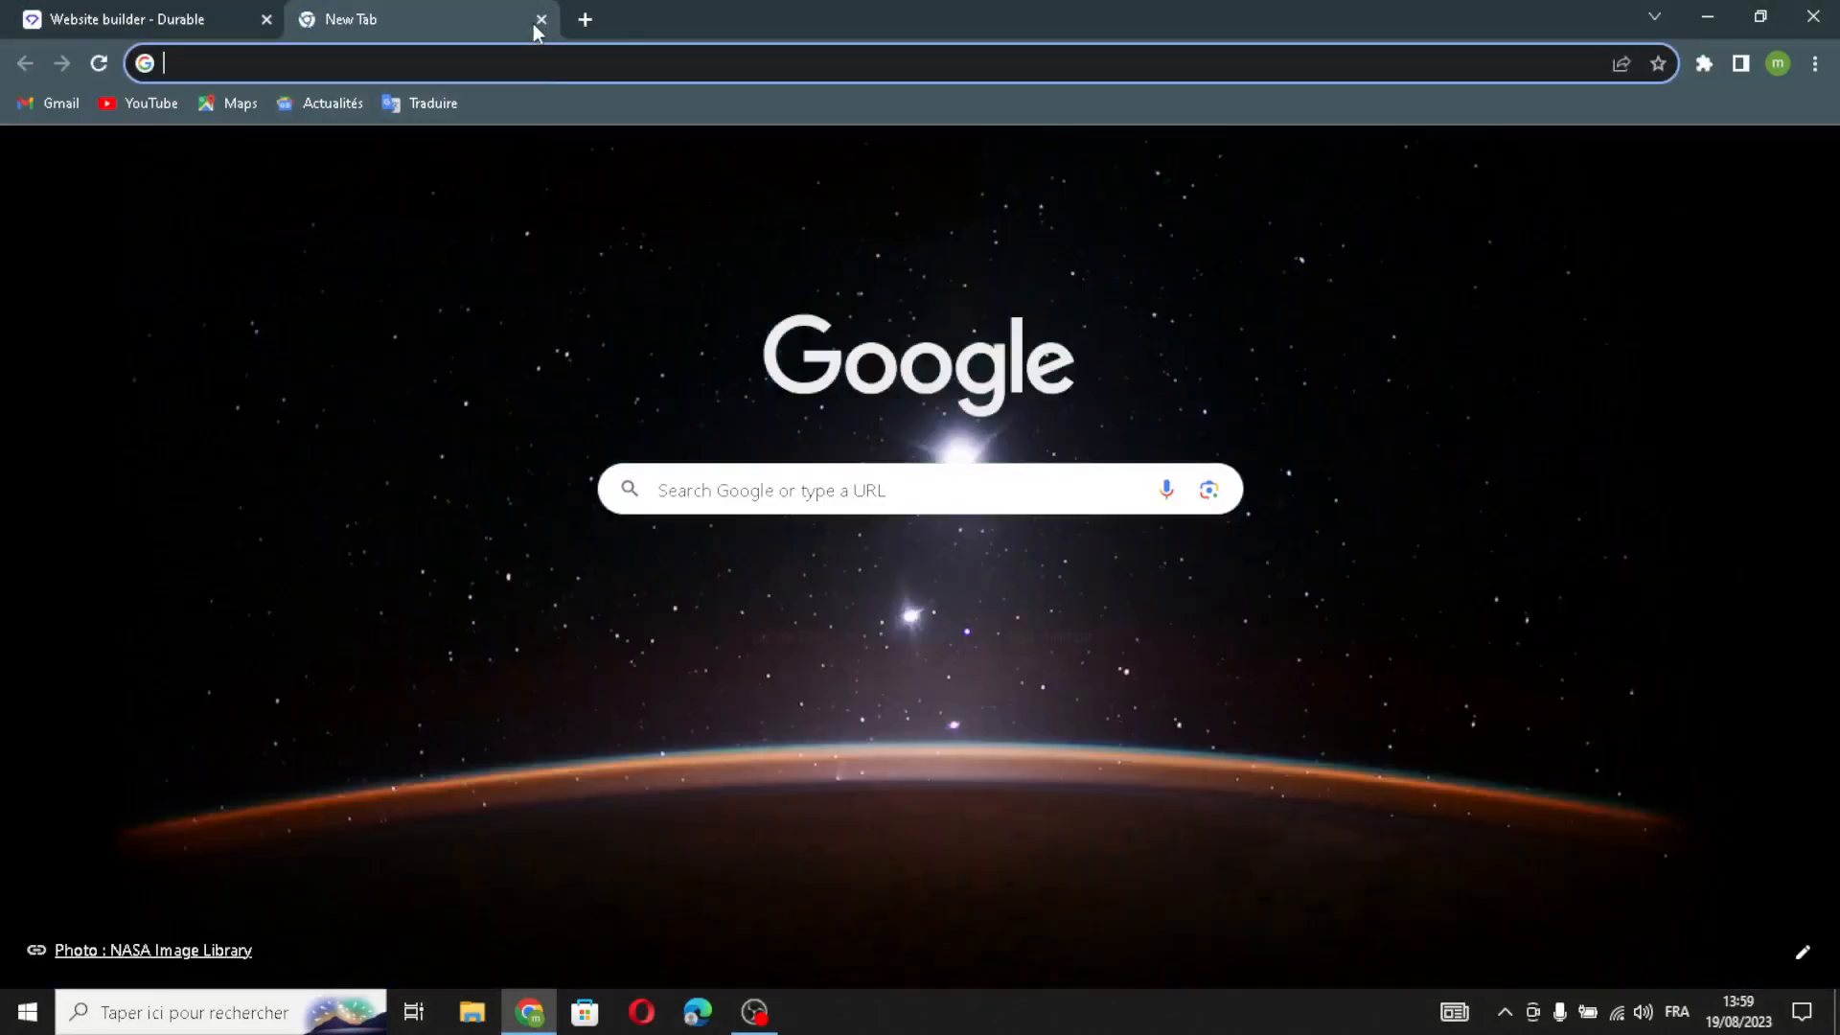
left_click(541, 20)
left_click(816, 242)
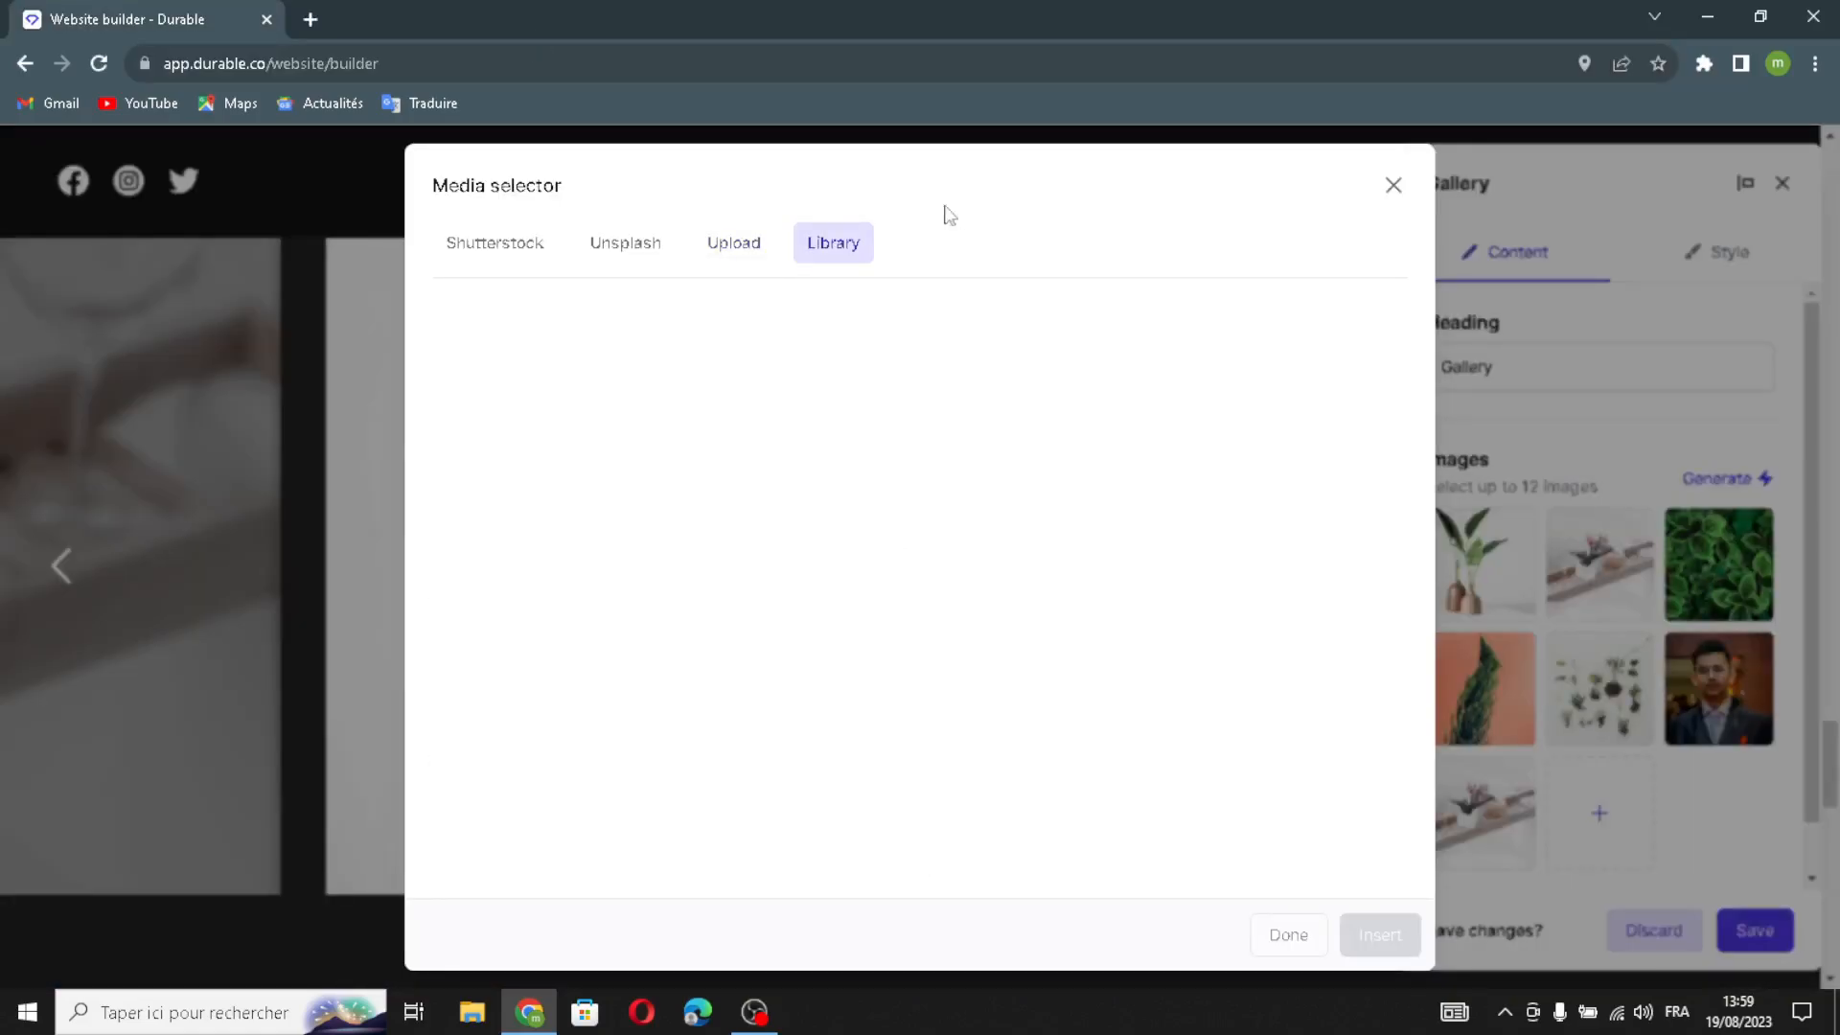
left_click(492, 251)
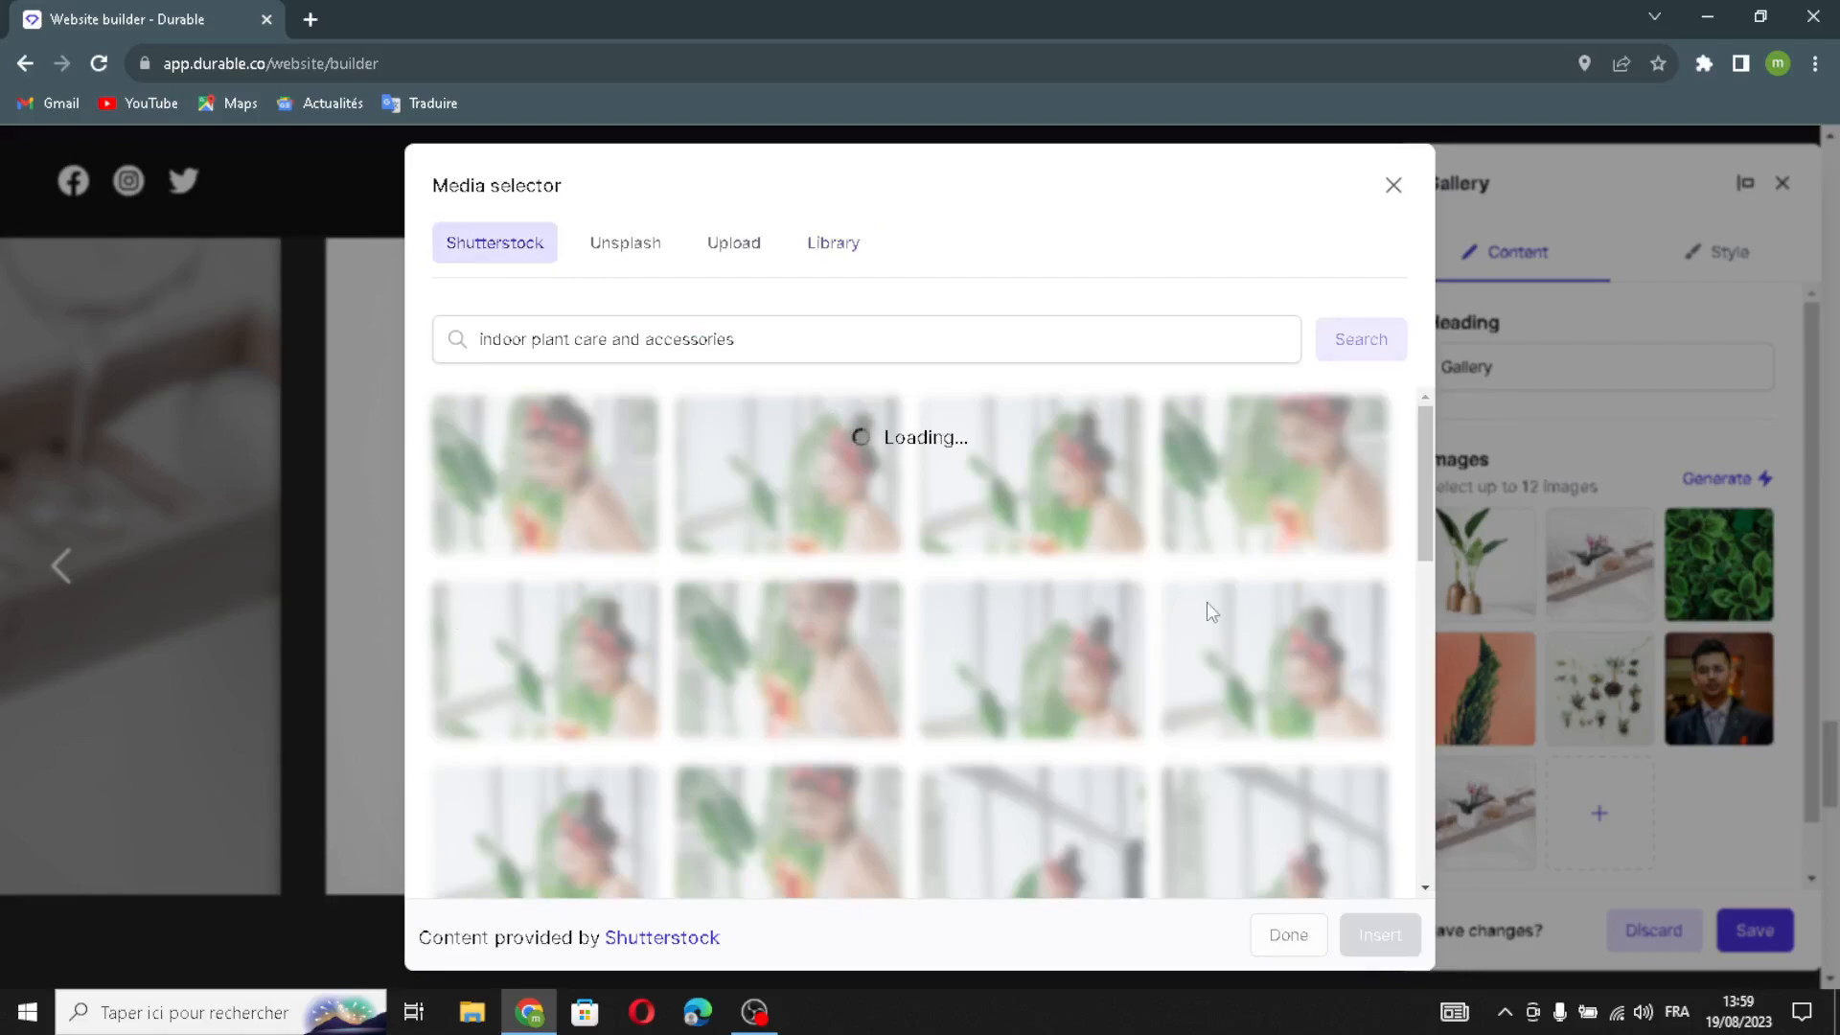
scroll(863, 671, "down", 5)
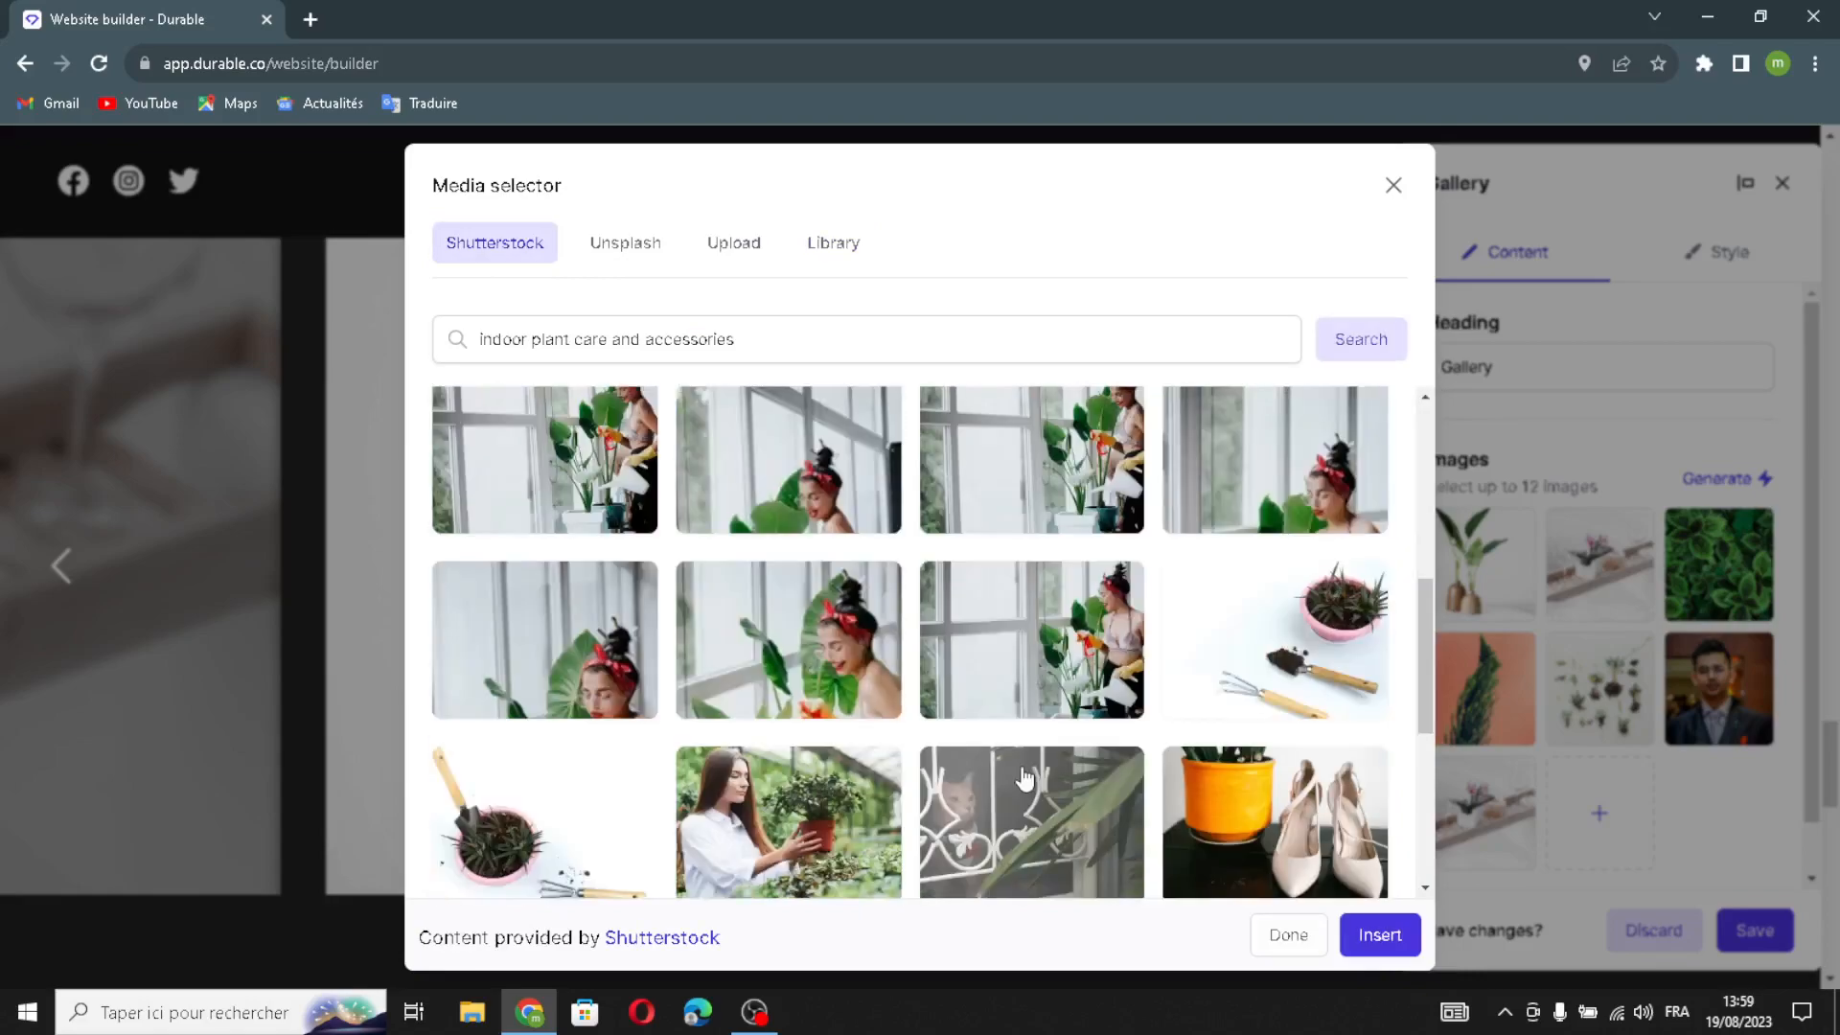
left_click(1380, 747)
scroll(1002, 681, "down", 2)
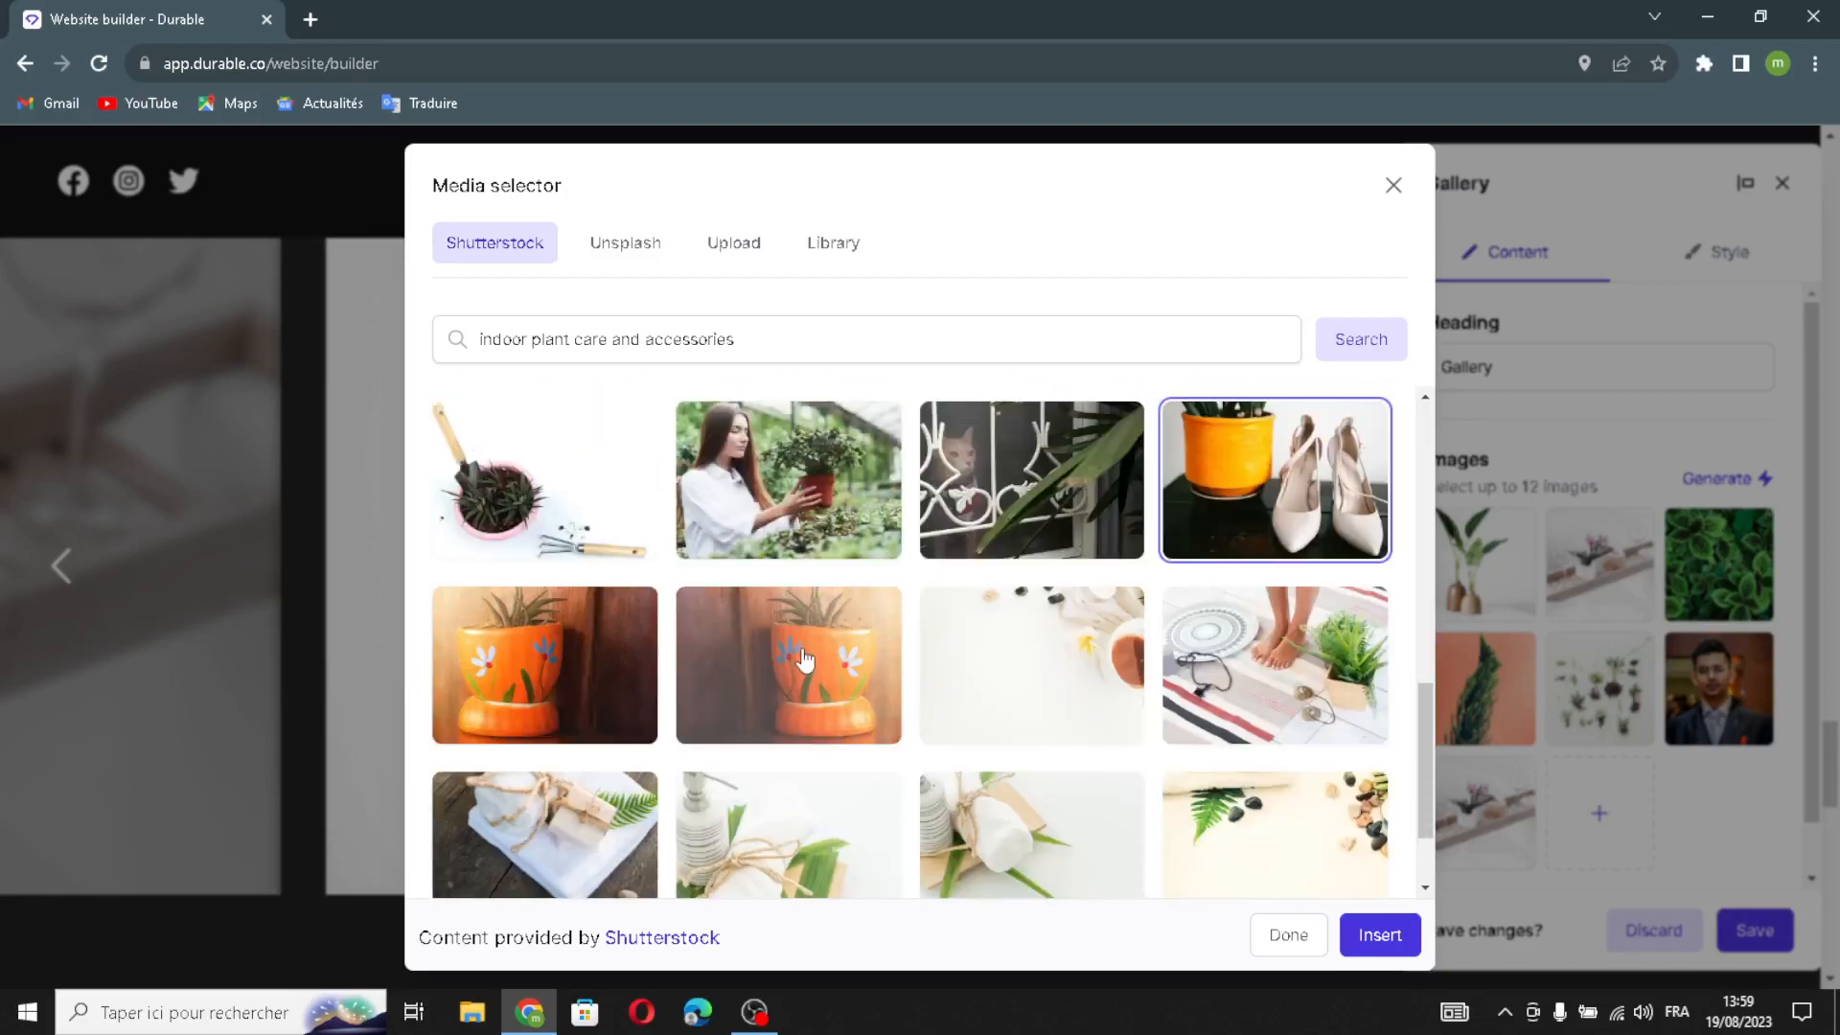
left_click(1001, 513)
left_click(1362, 935)
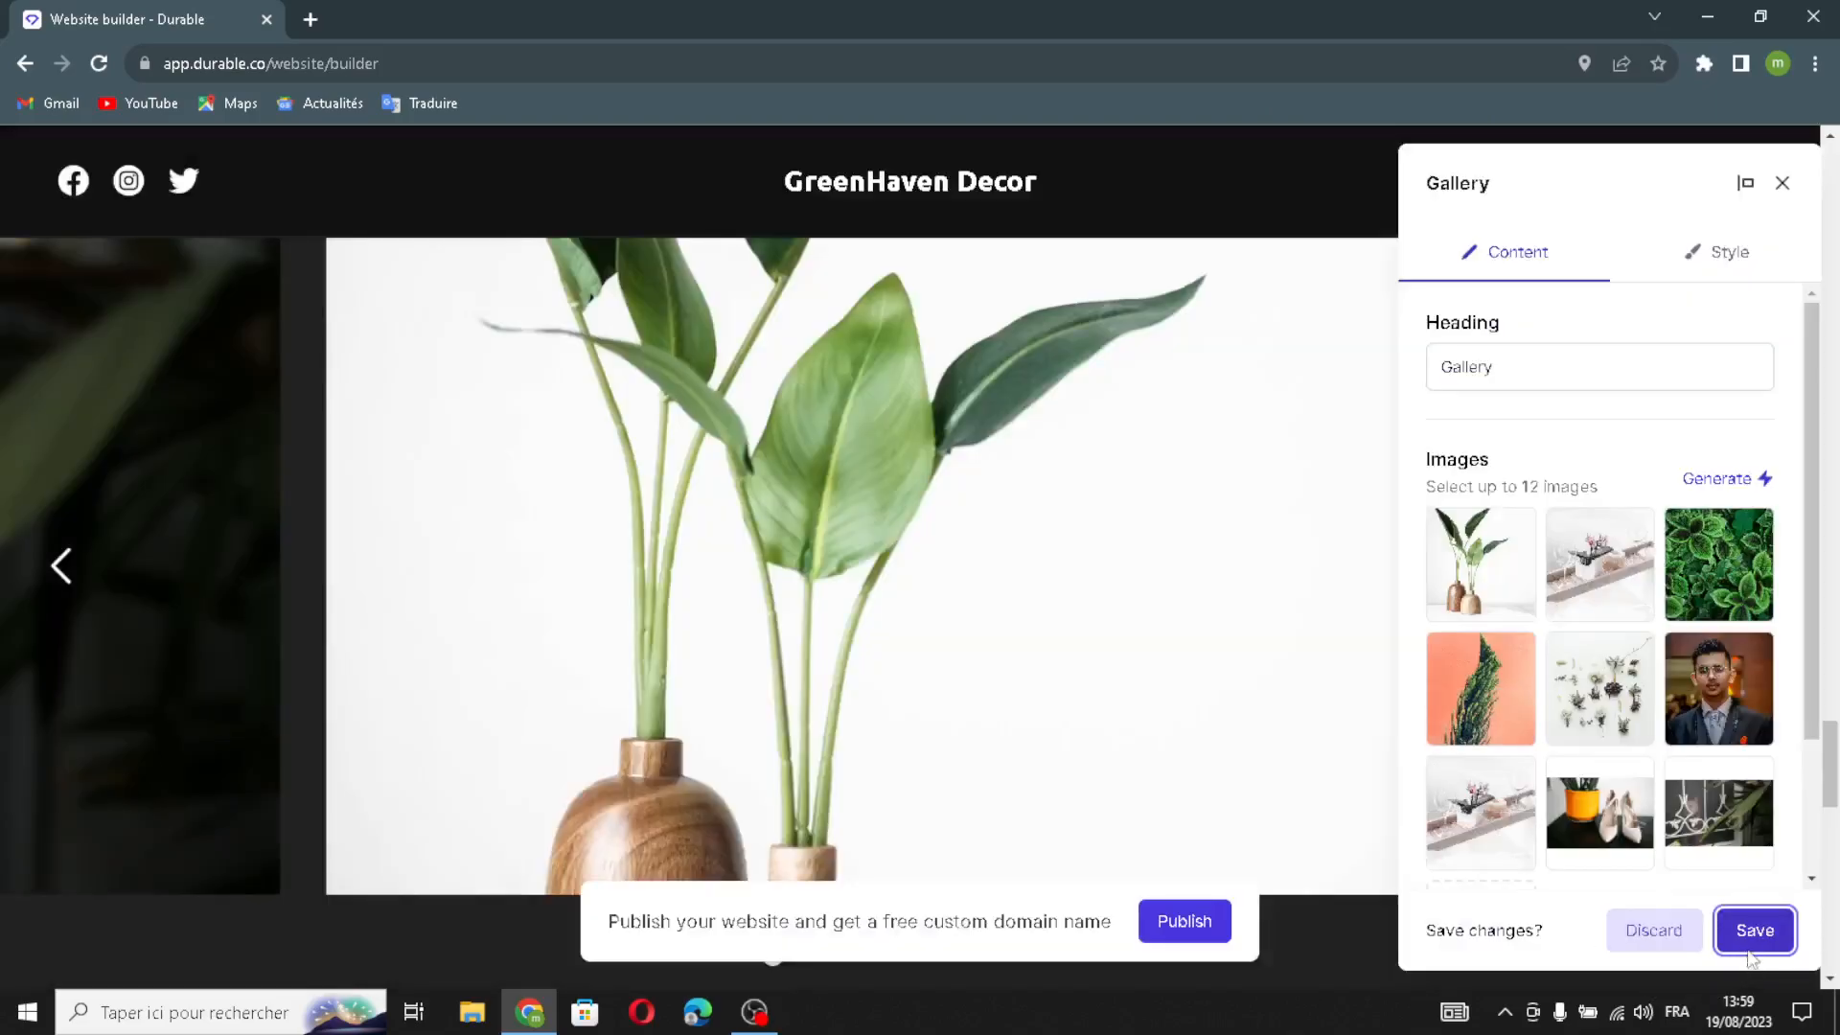
left_click(1755, 931)
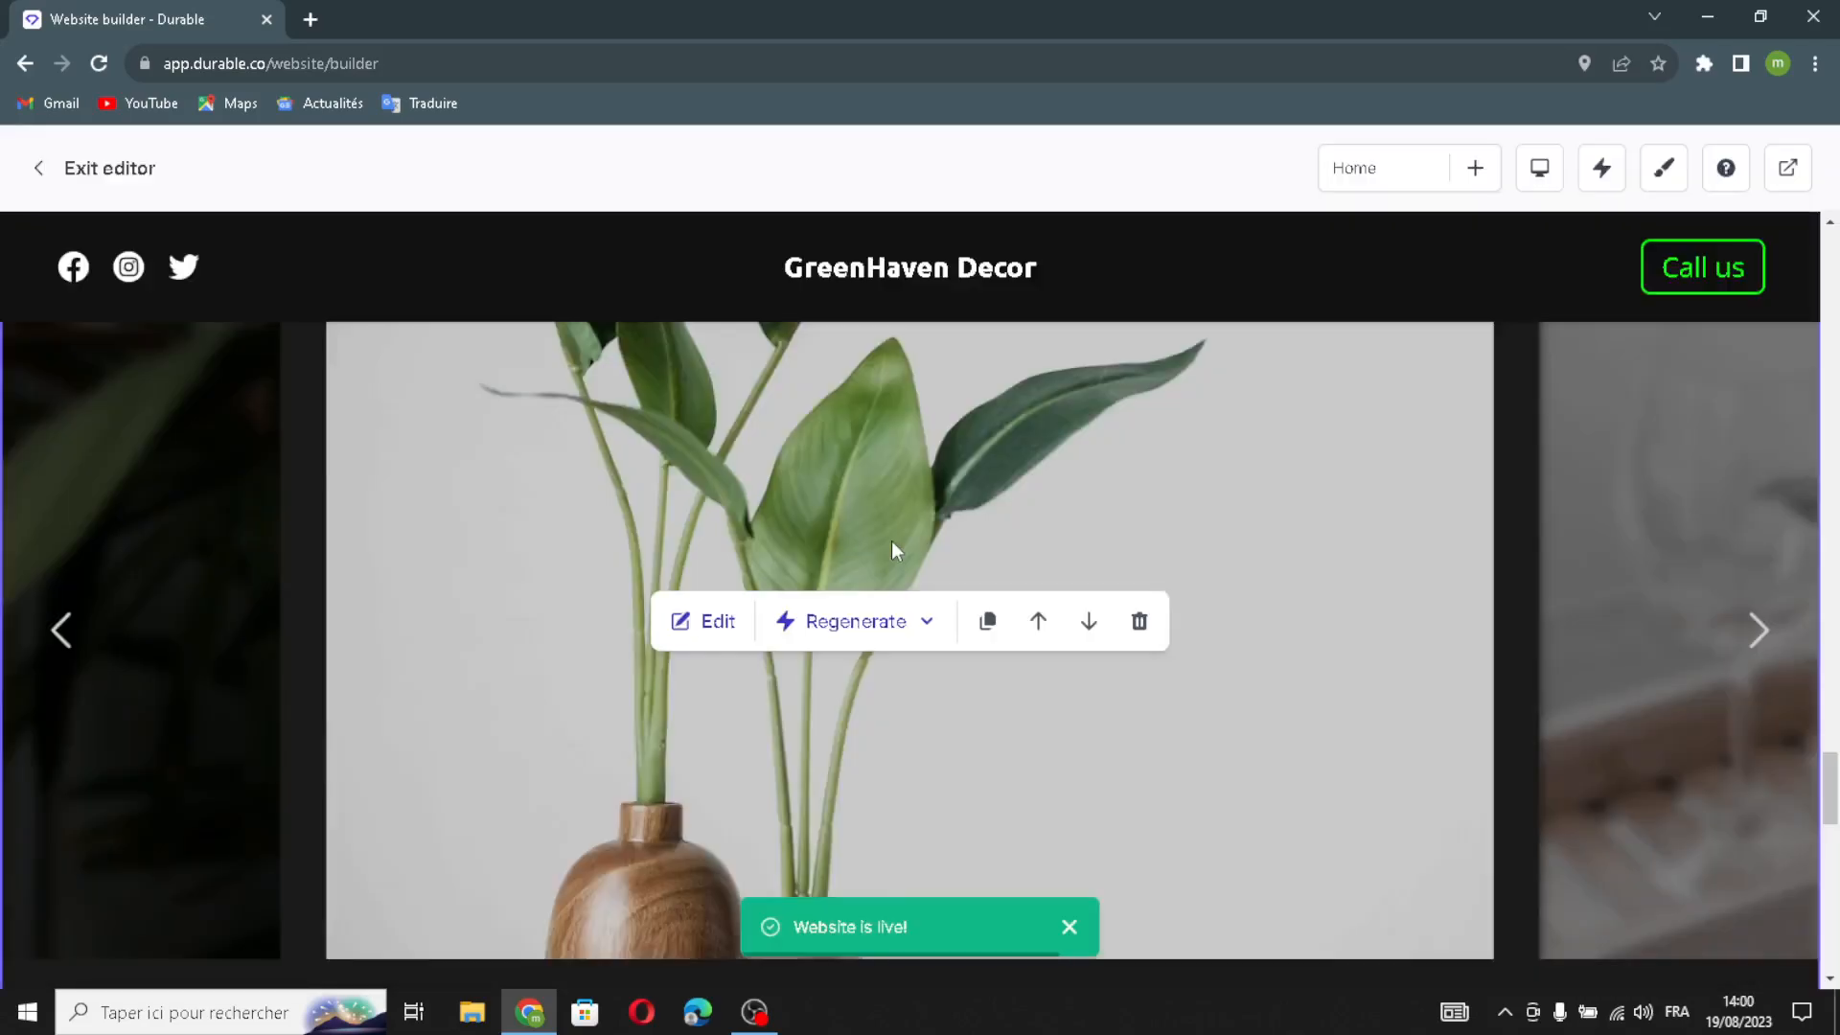
- Open the Location section for editing and examine its heading, business address and additional text field form without adding a field
scroll(896, 540, "down", 6)
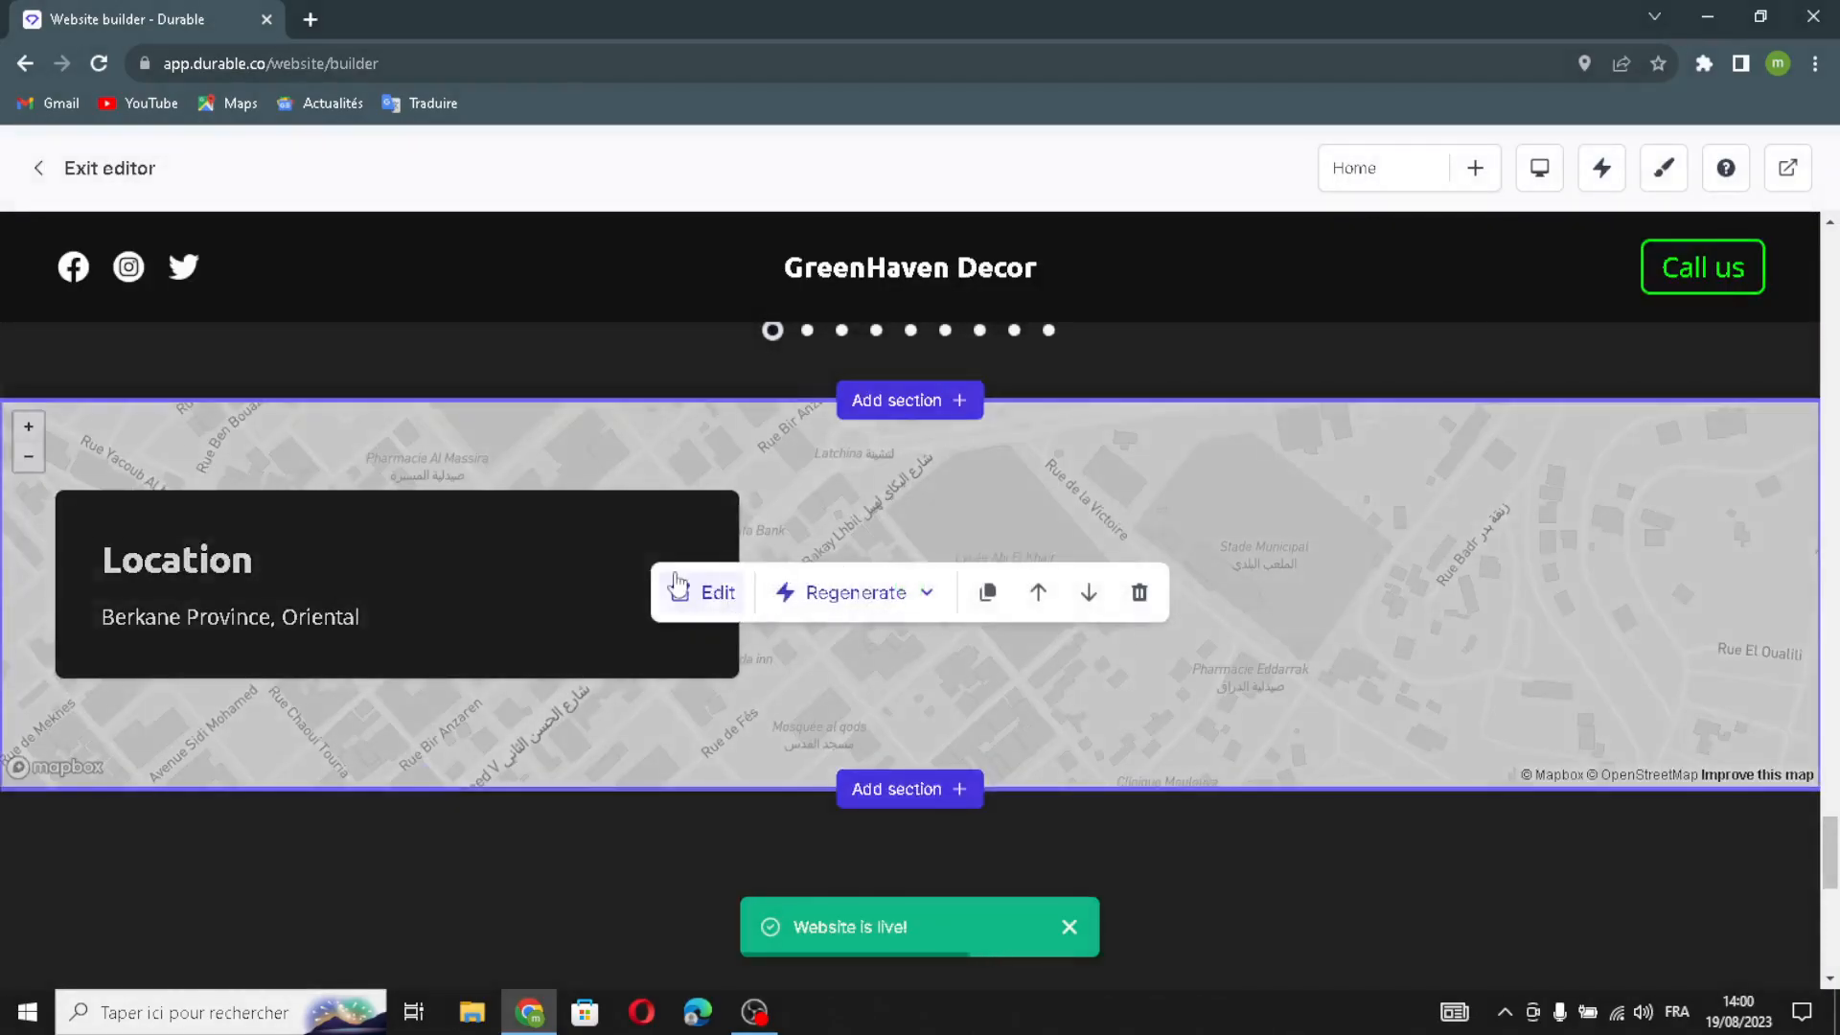
left_click(687, 593)
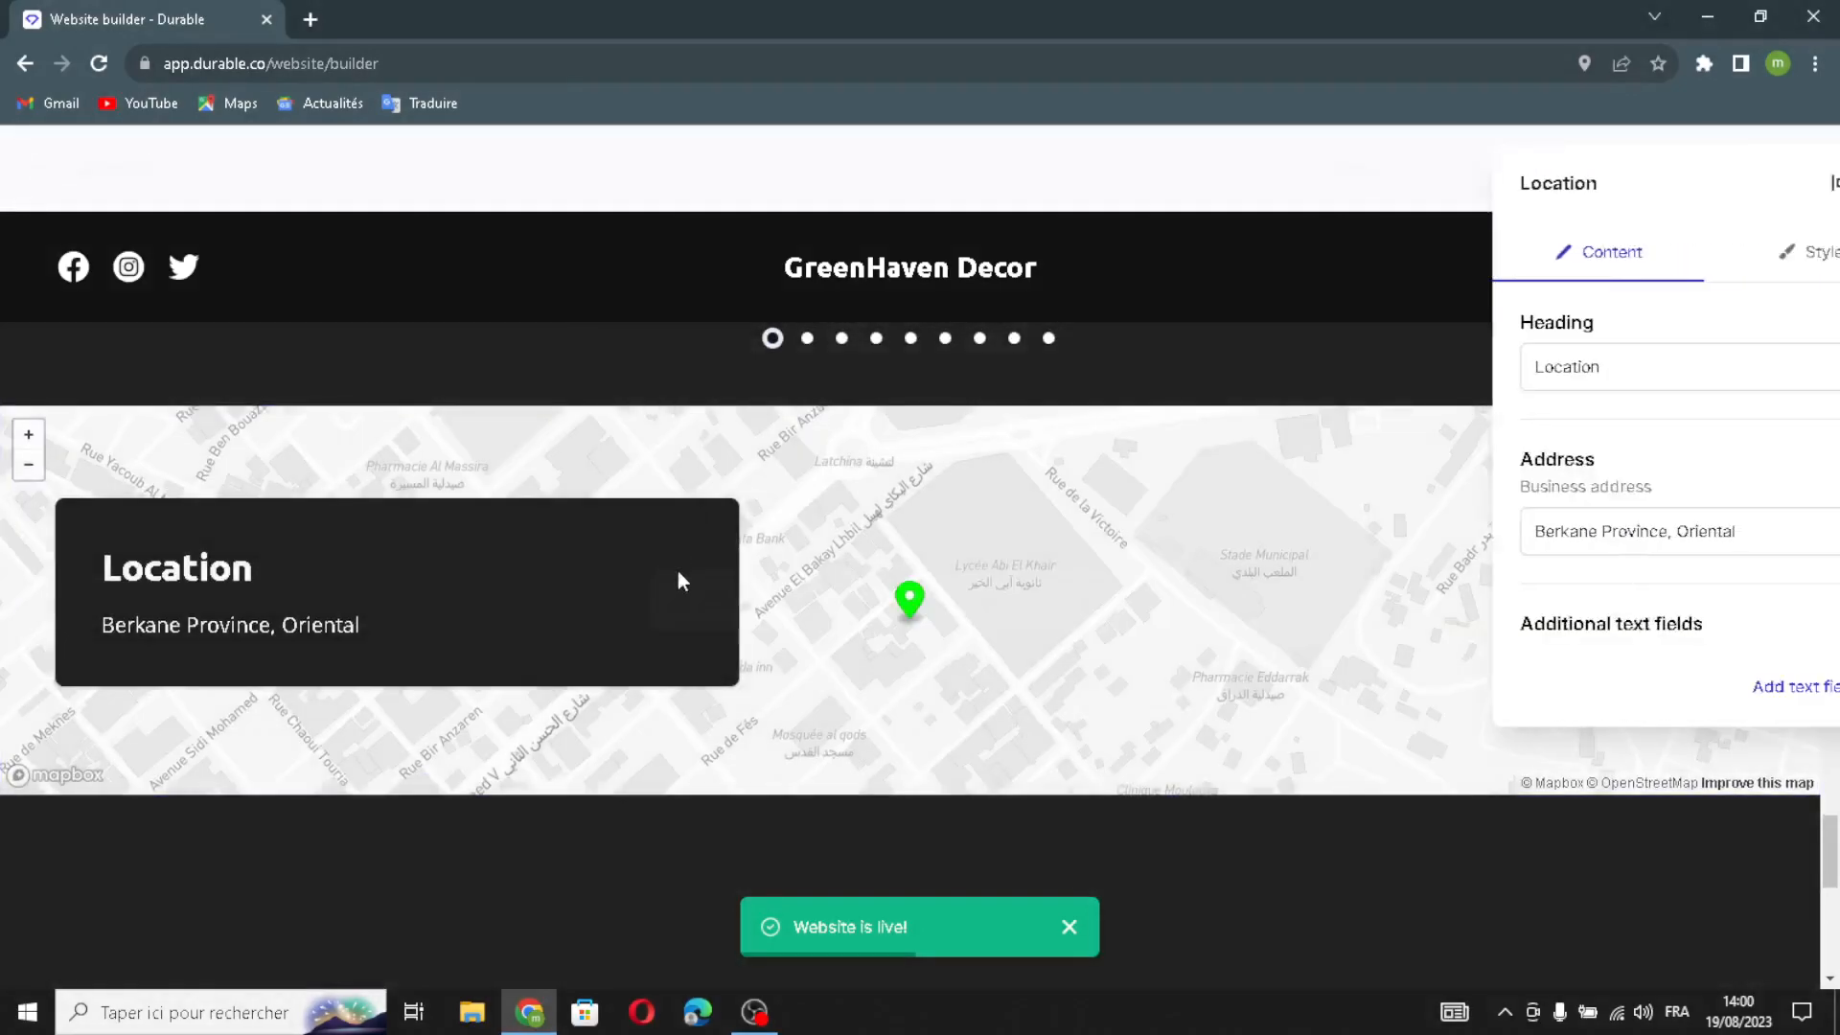
left_click(1445, 366)
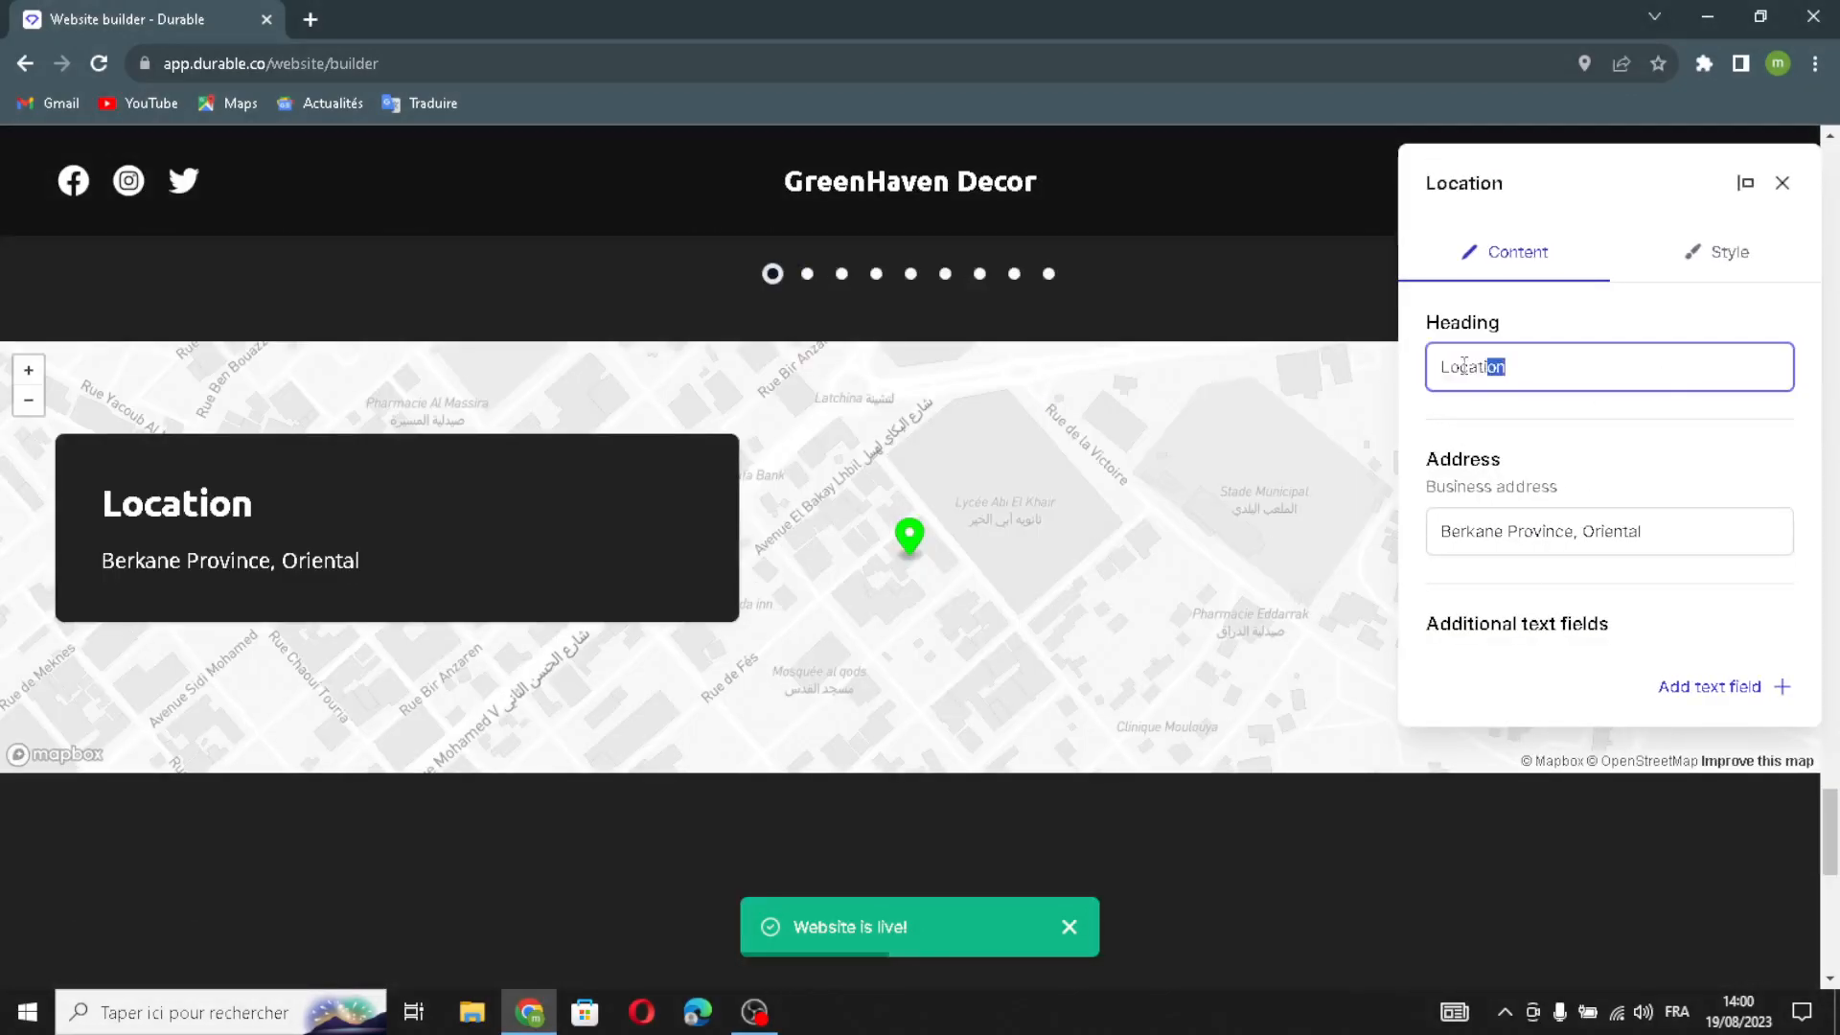
left_click_drag(1697, 522, 1812, 596)
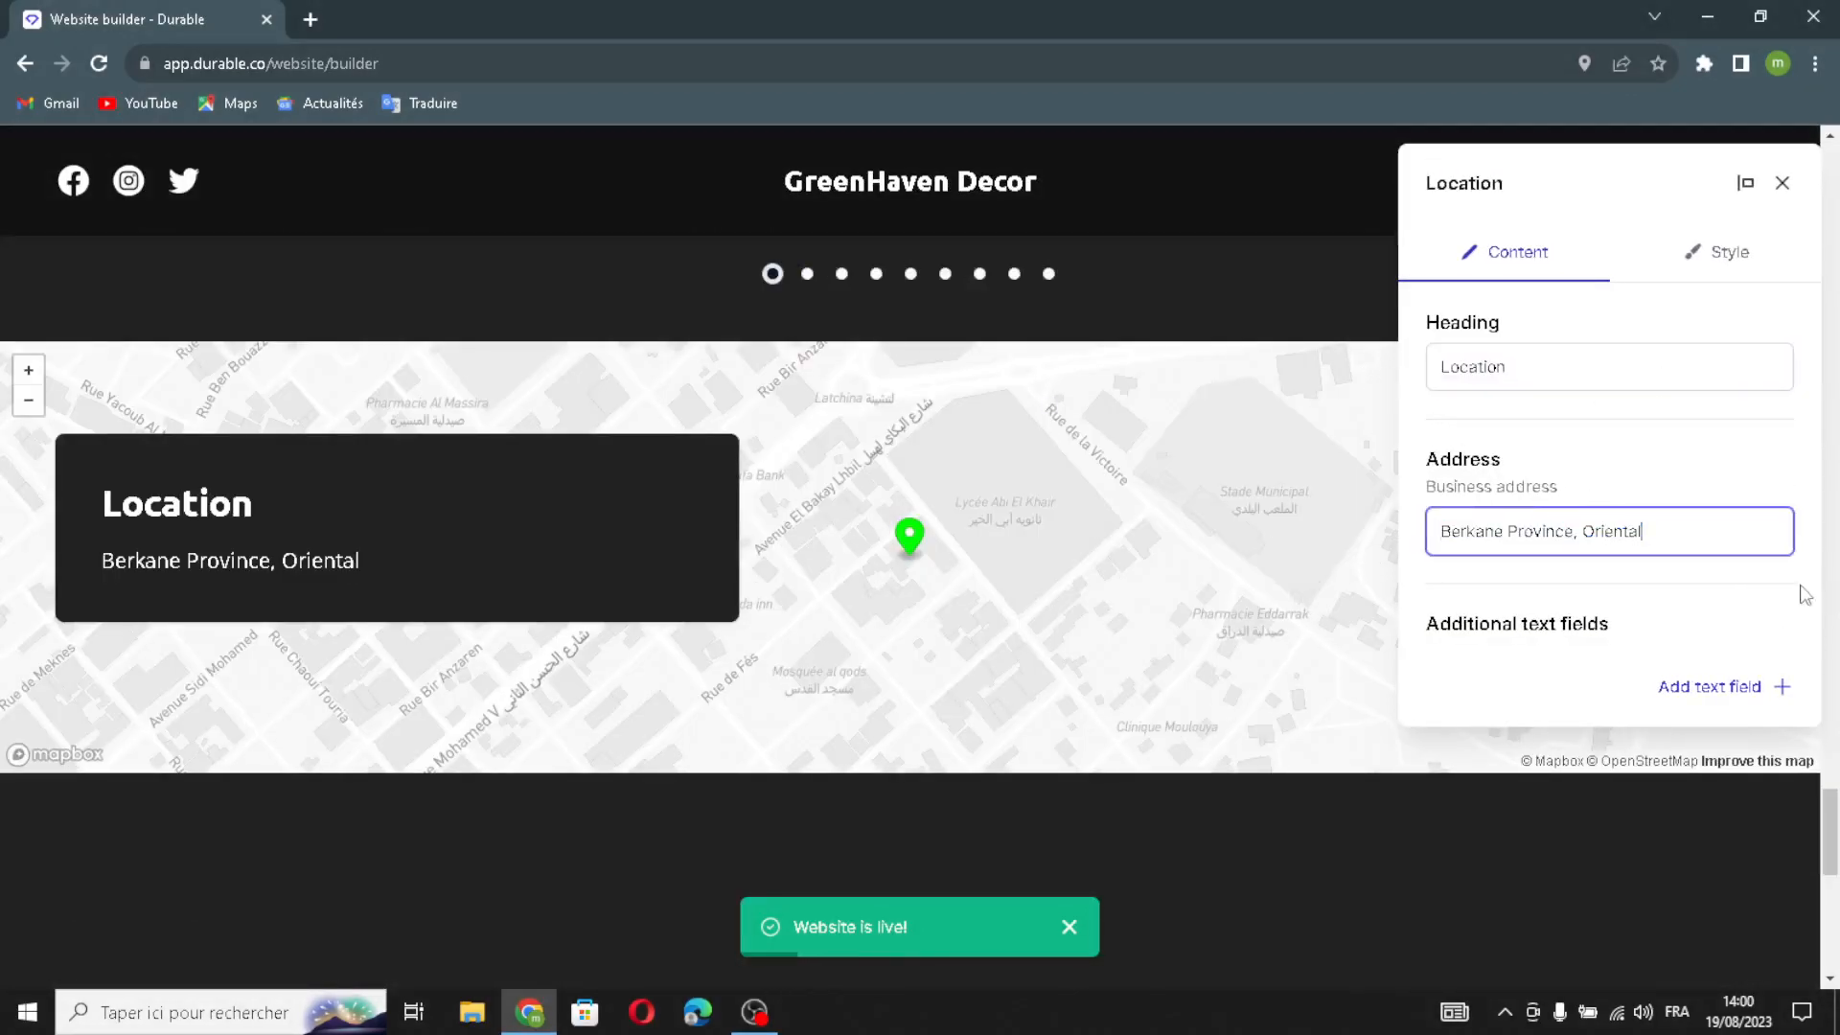
left_click(1709, 688)
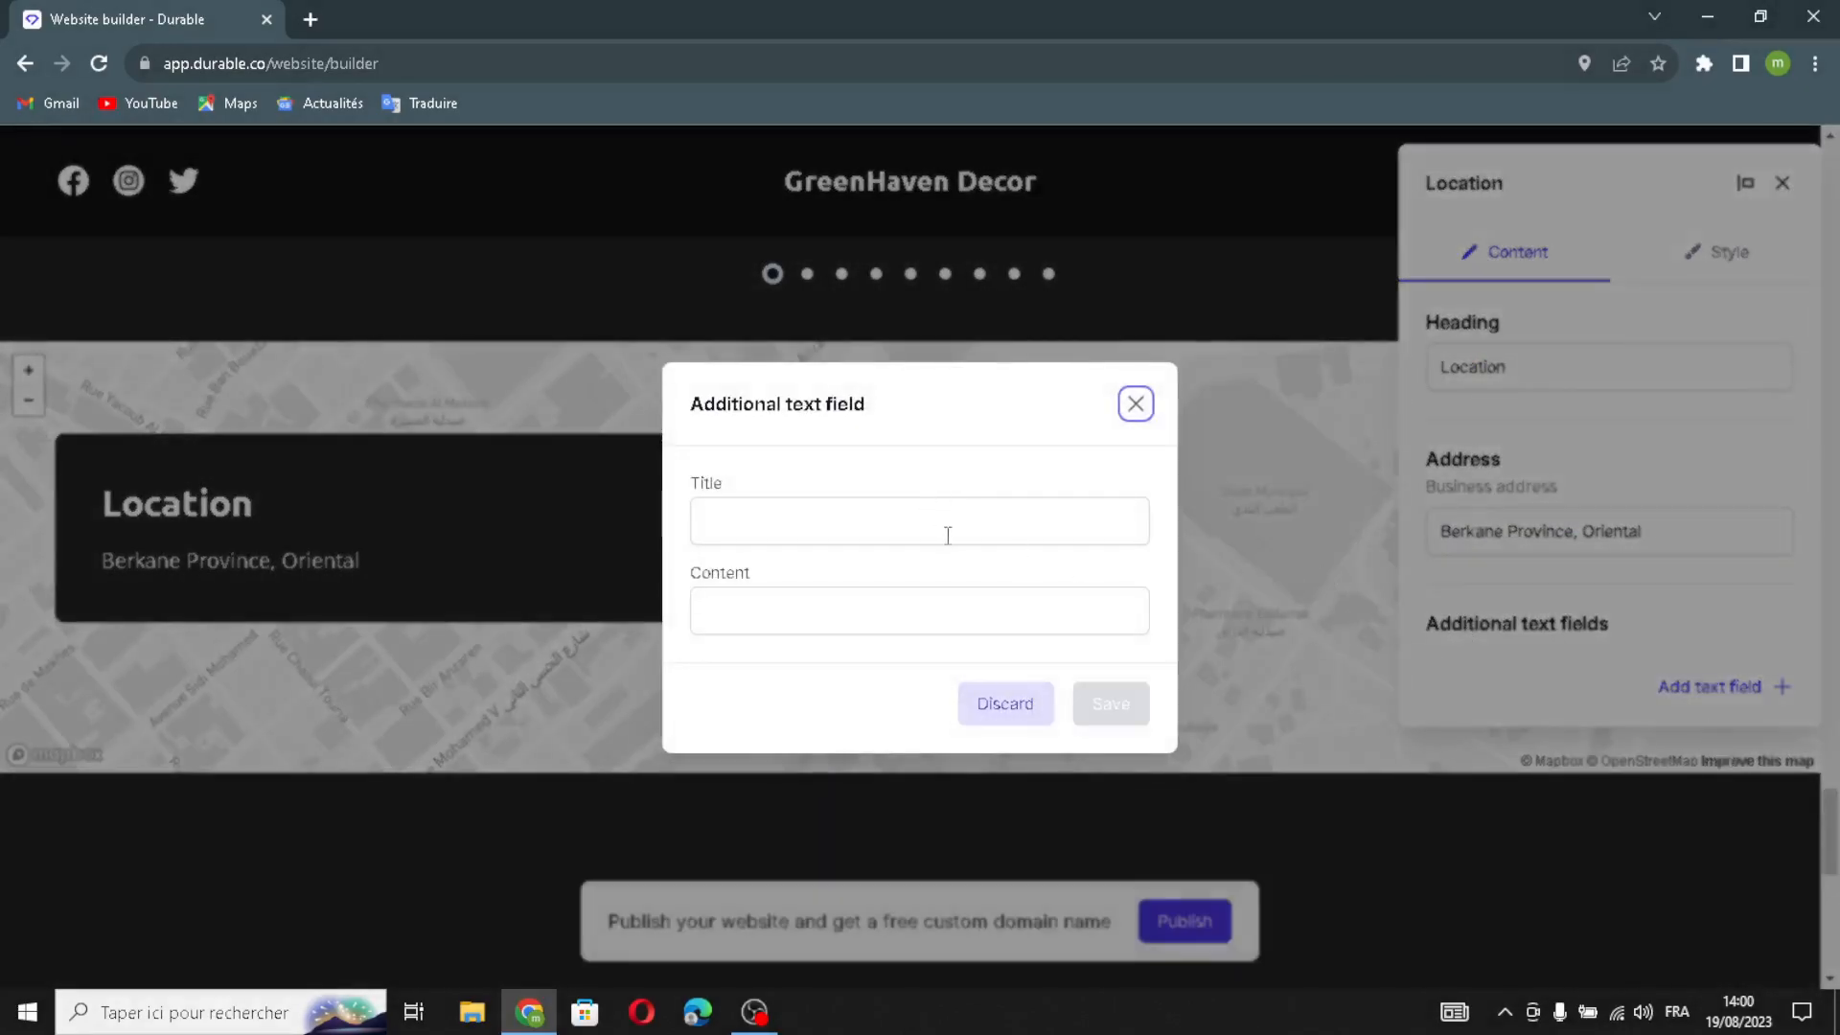
left_click(947, 535)
left_click(810, 605)
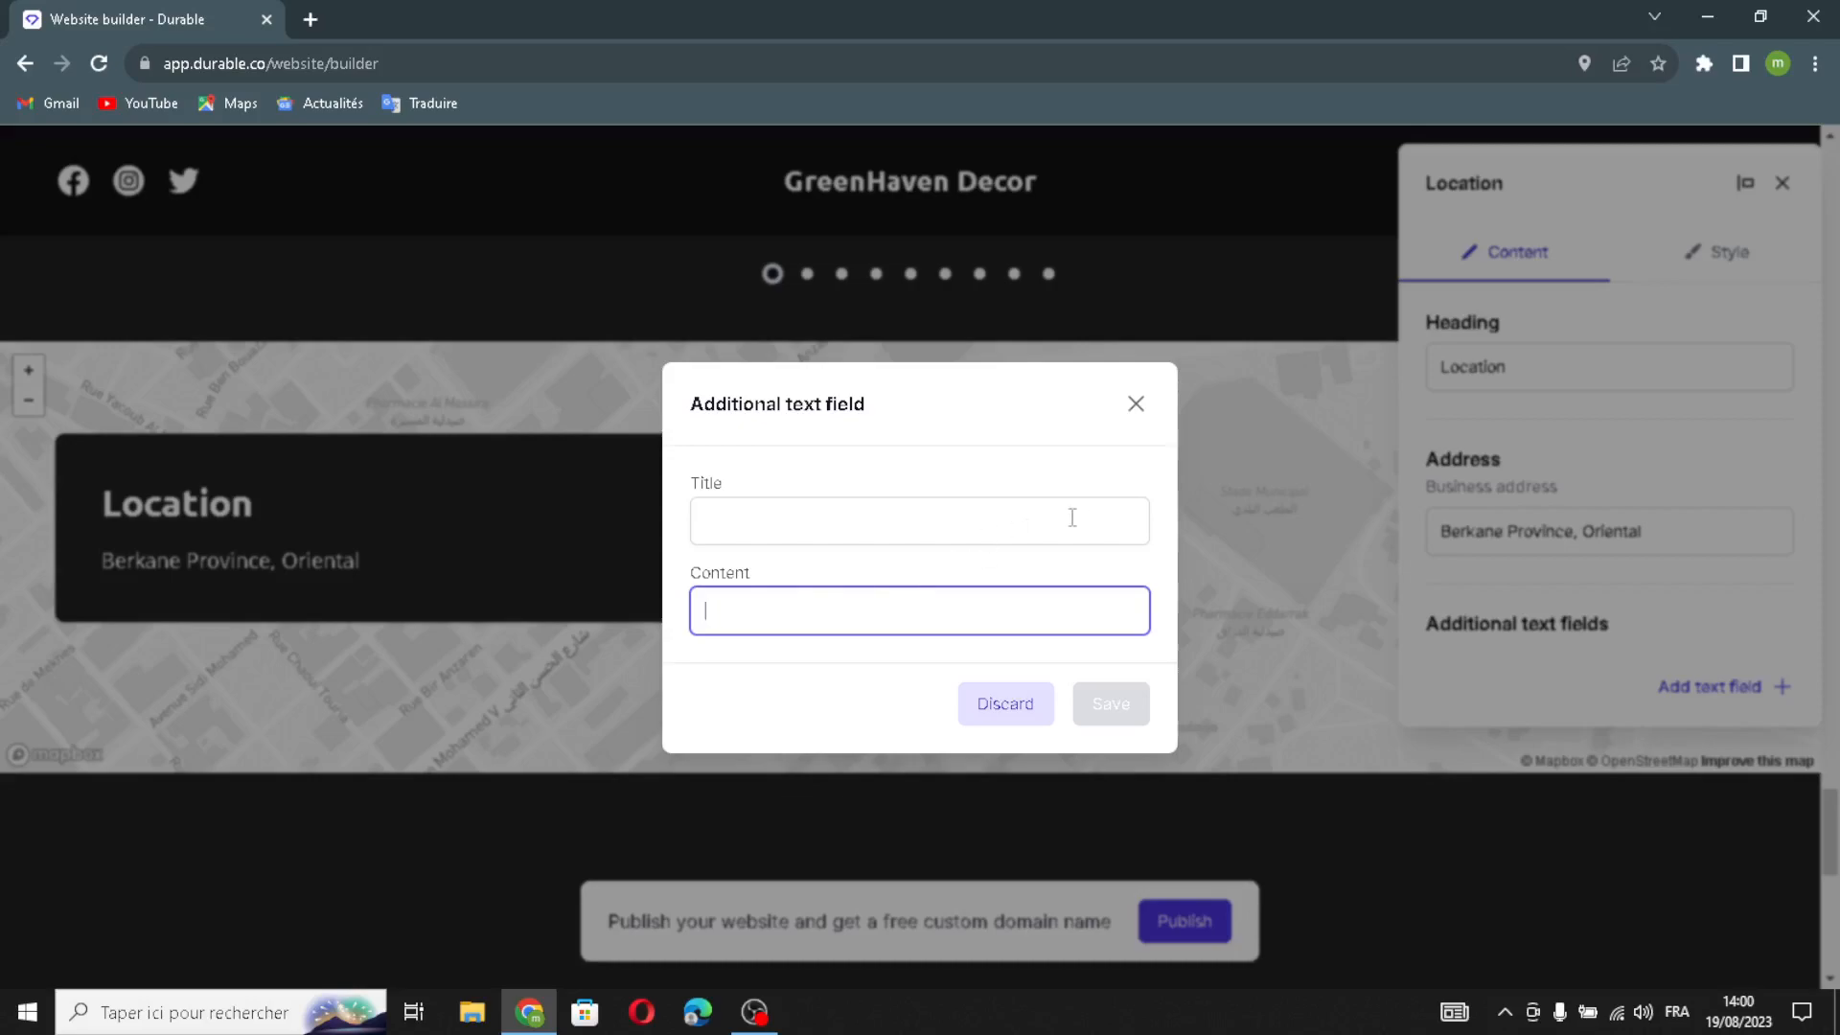
left_click(1136, 403)
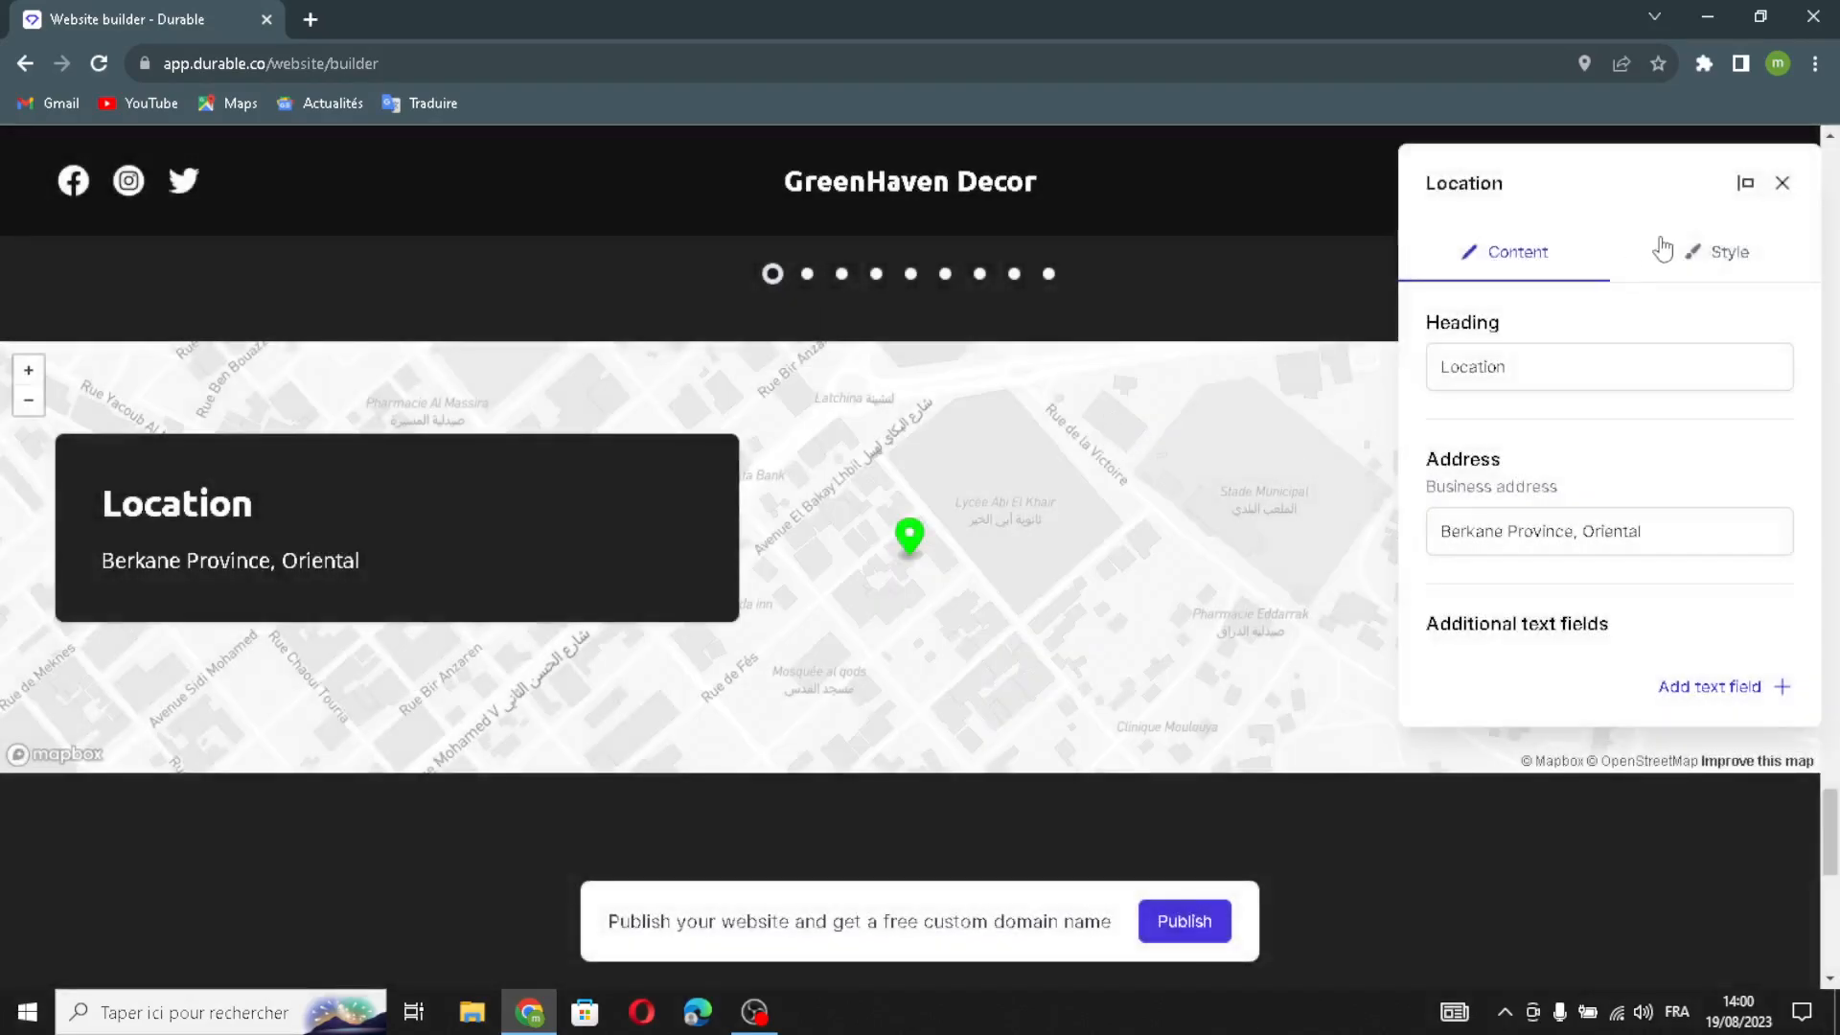
- Examine the Location section's style options, including map type, theme, rounded corners, marker color and background, and close its editor
left_click(1704, 255)
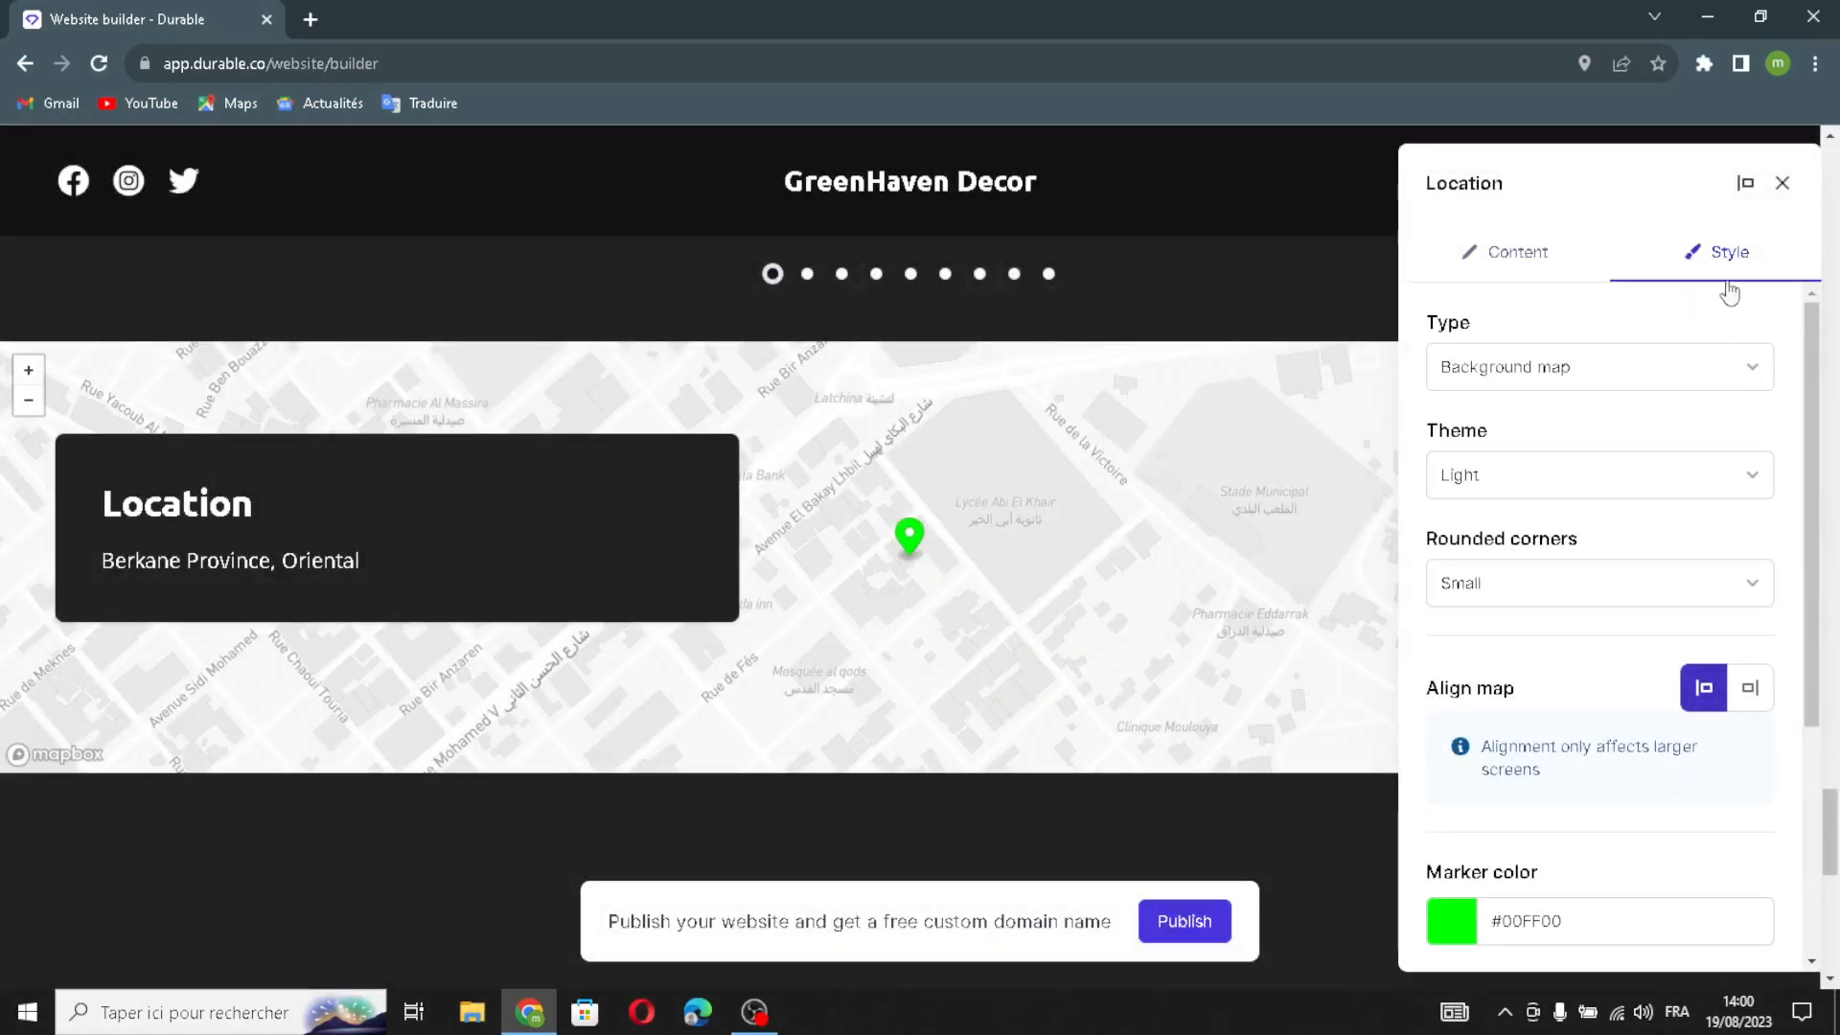
left_click(1524, 375)
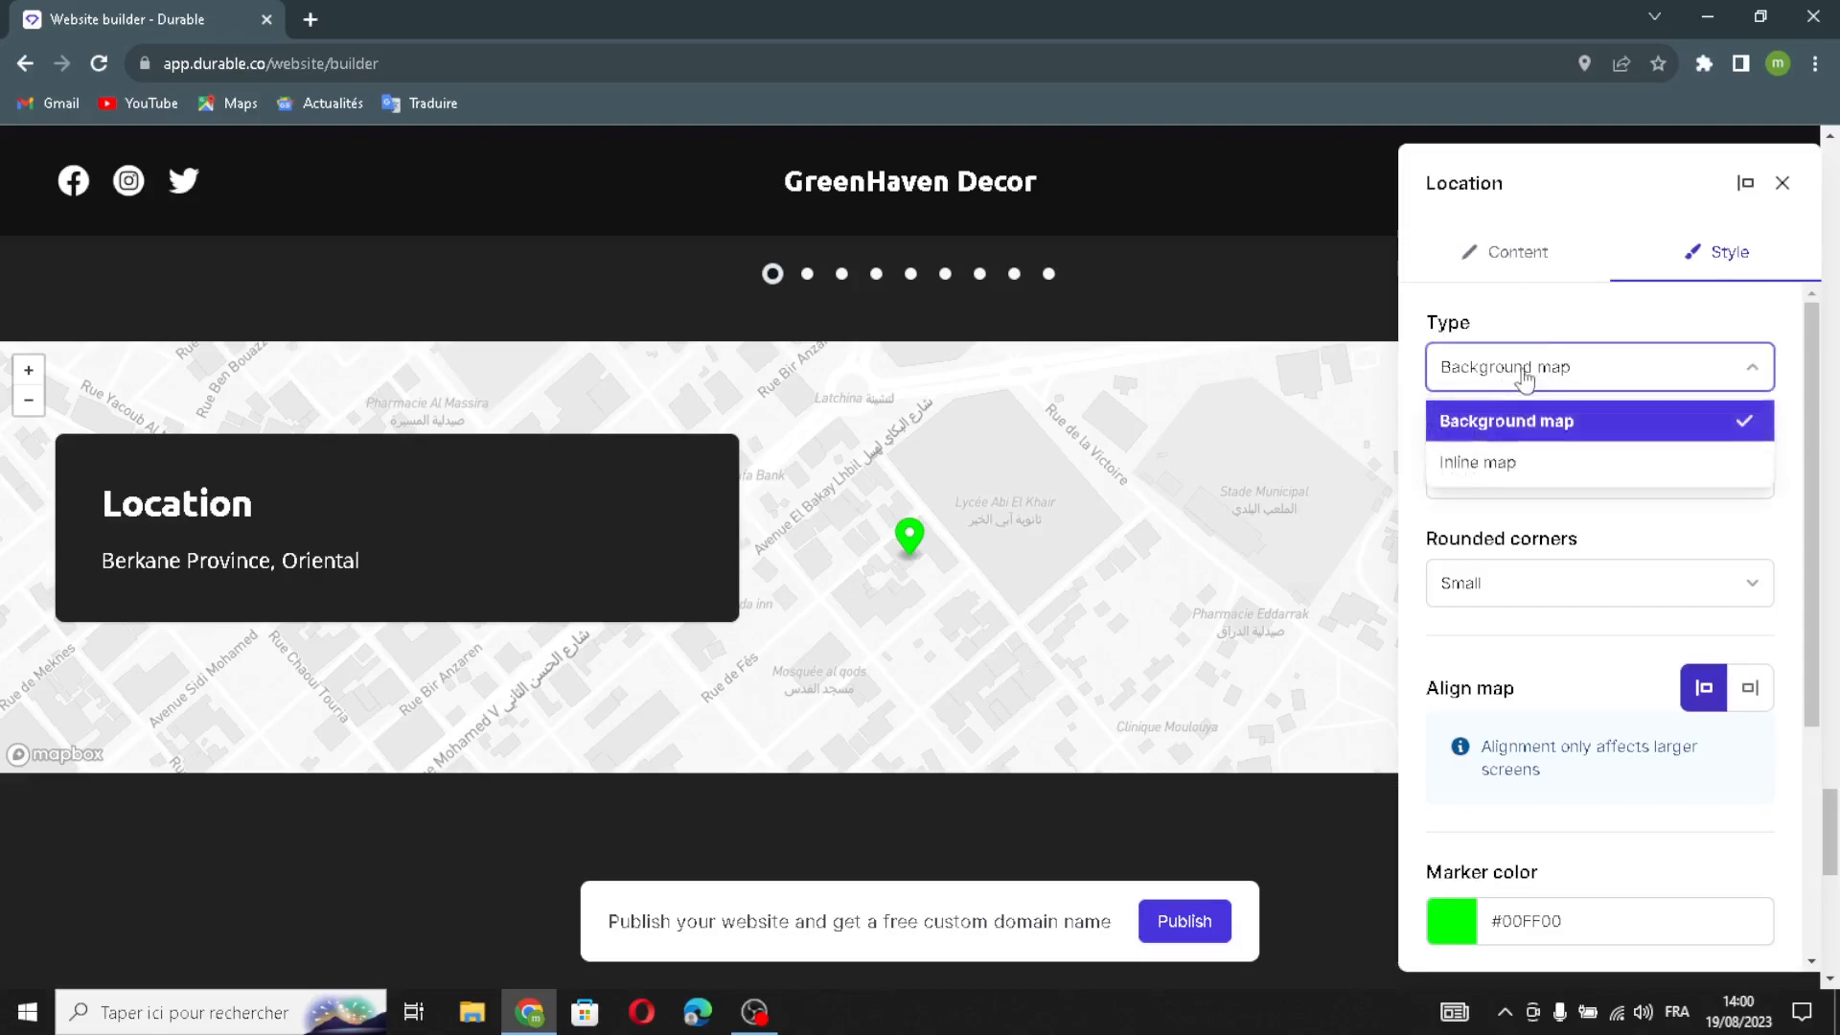
left_click(1534, 421)
left_click(1550, 474)
left_click(1553, 469)
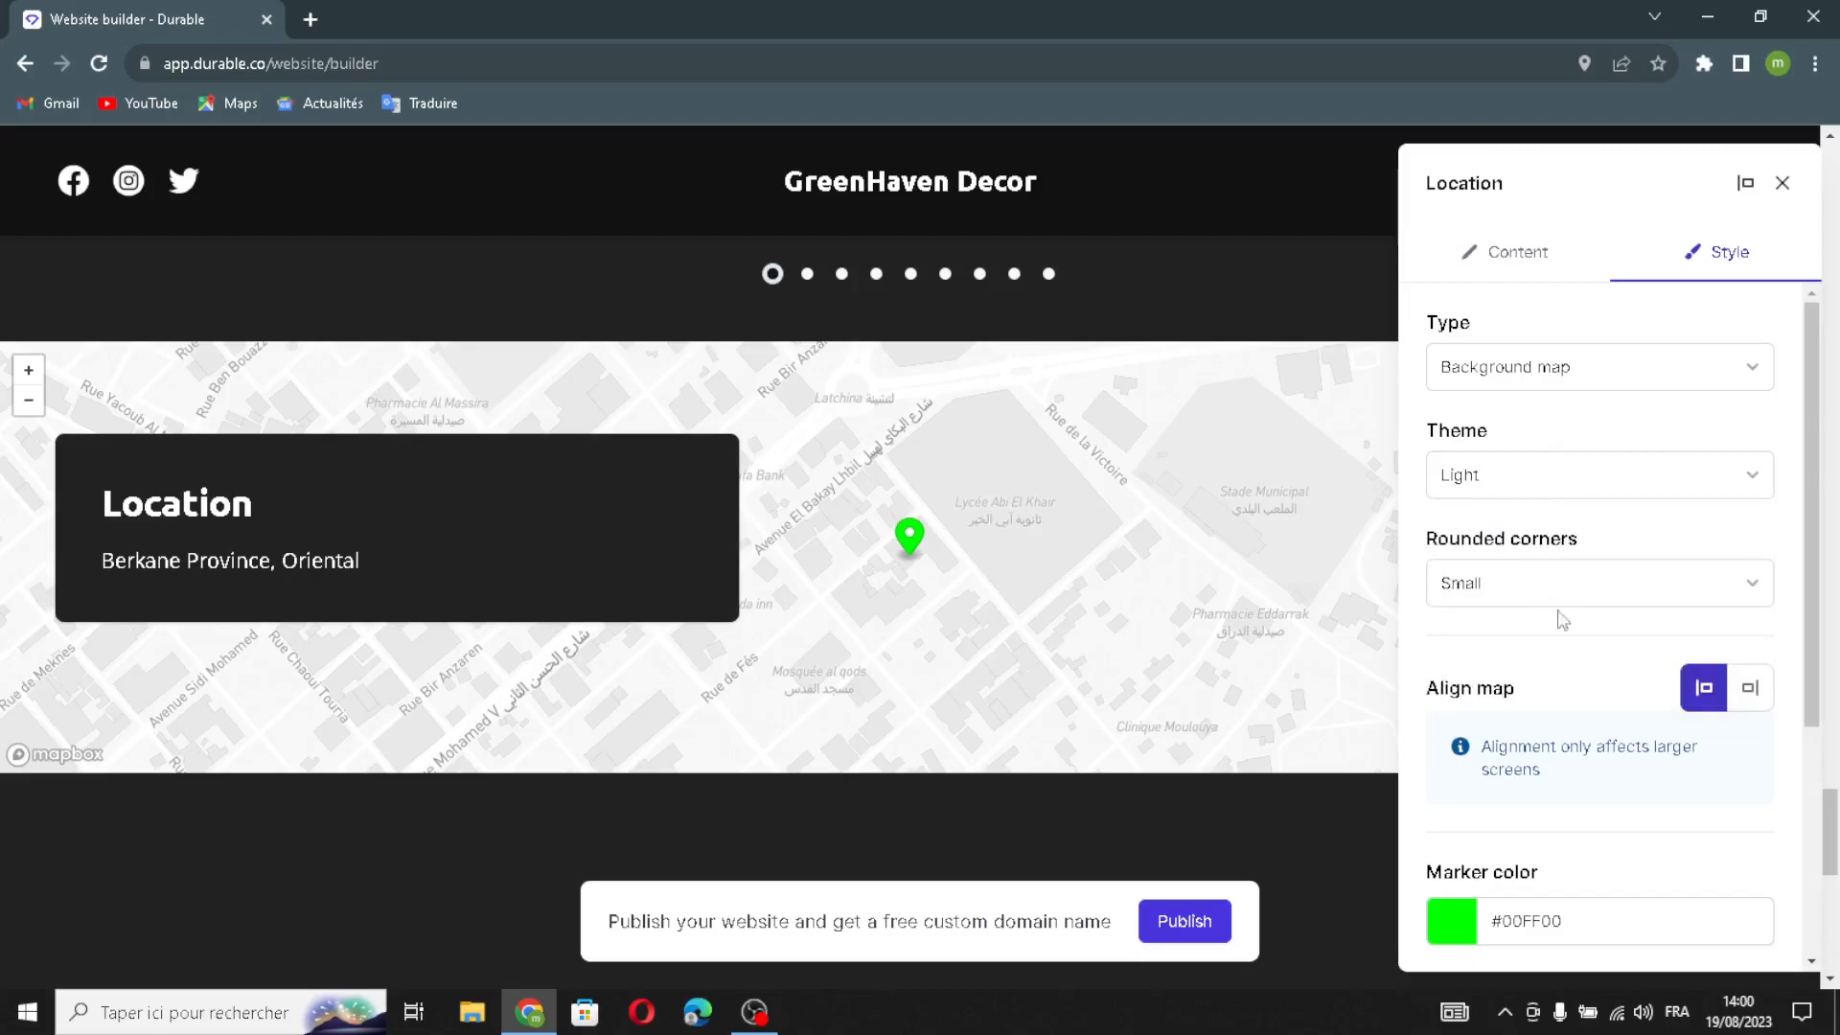
left_click(1531, 594)
left_click(1528, 592)
scroll(1529, 591, "down", 4)
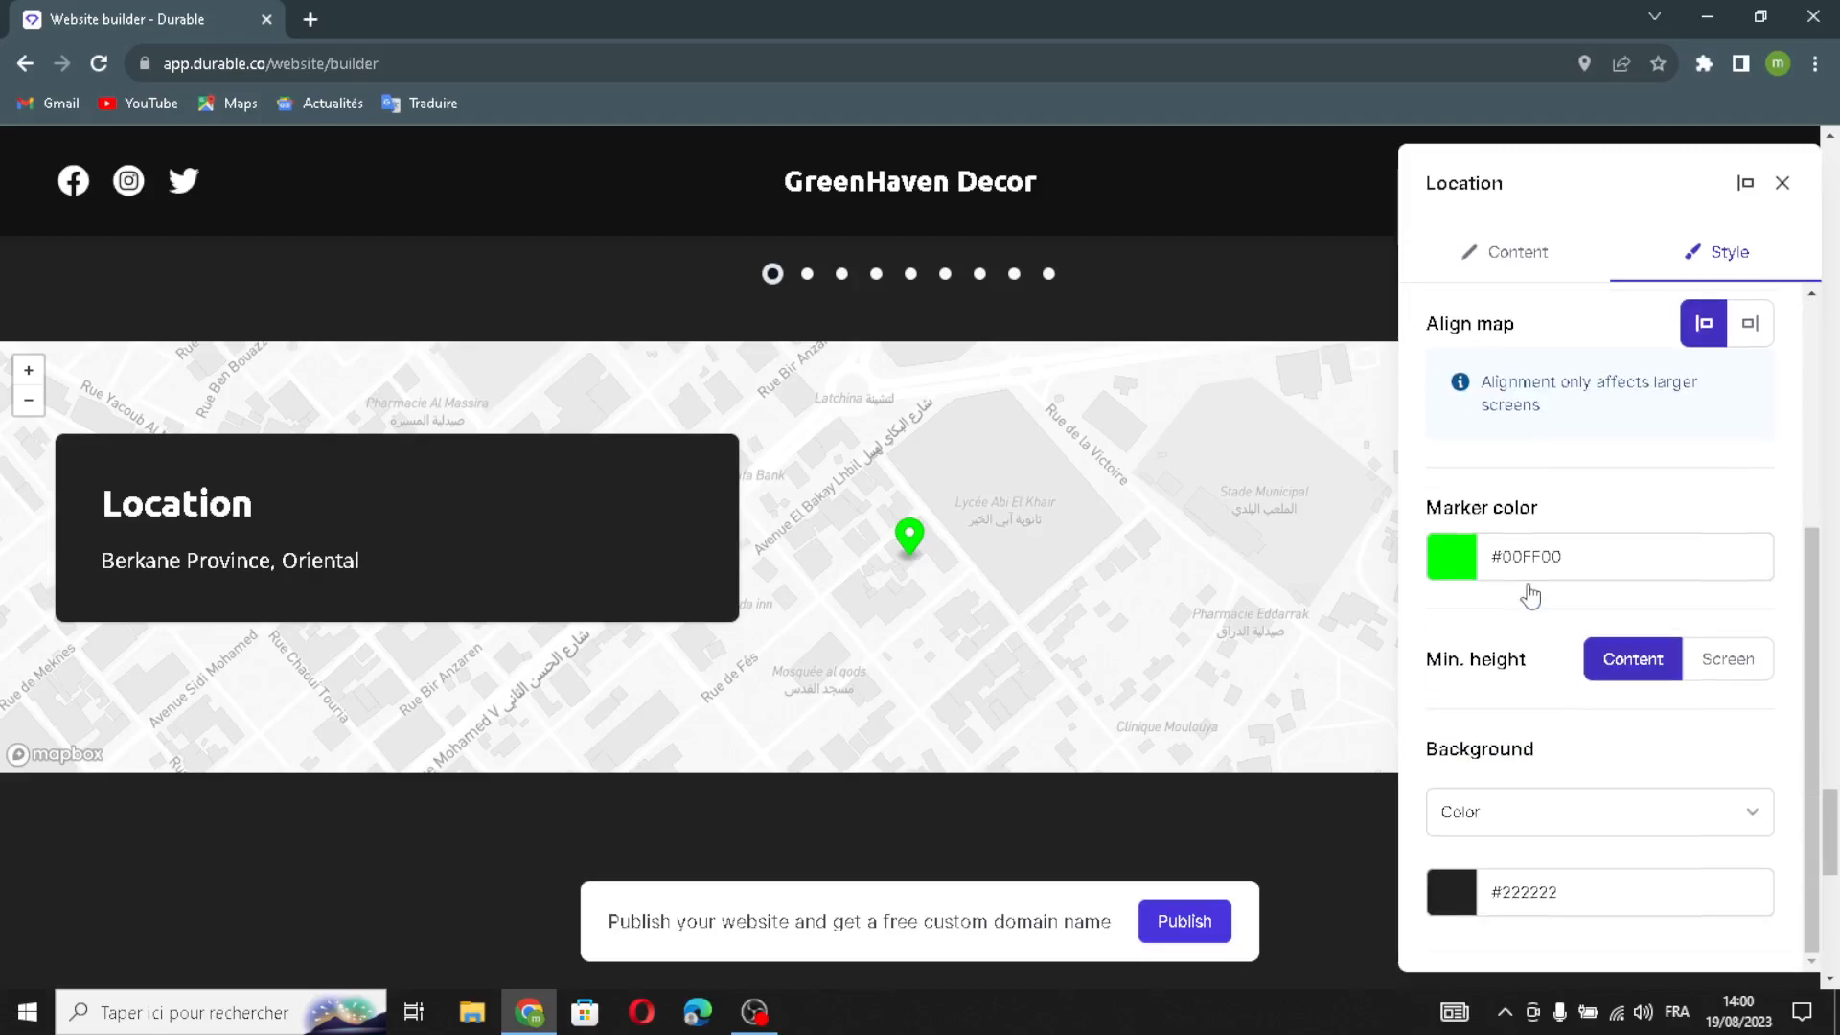
scroll(1524, 556, "up", 2)
scroll(1534, 671, "down", 1)
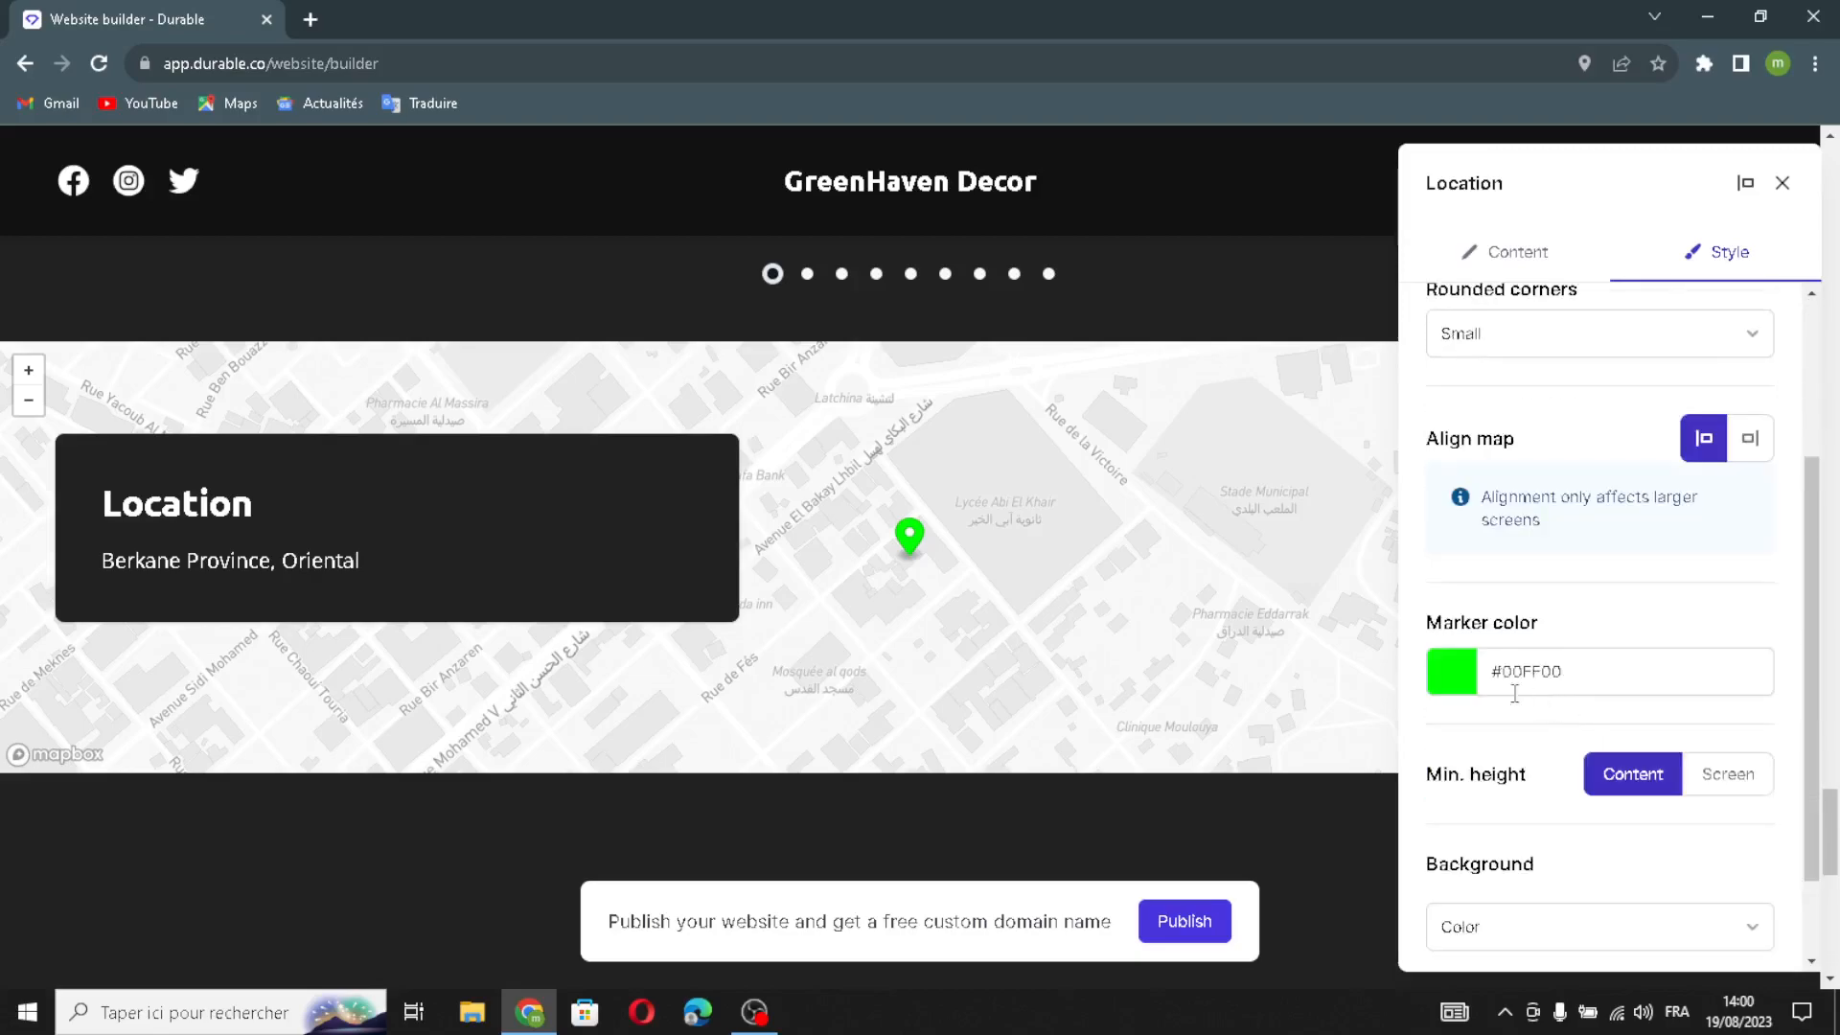
scroll(1554, 737, "down", 1)
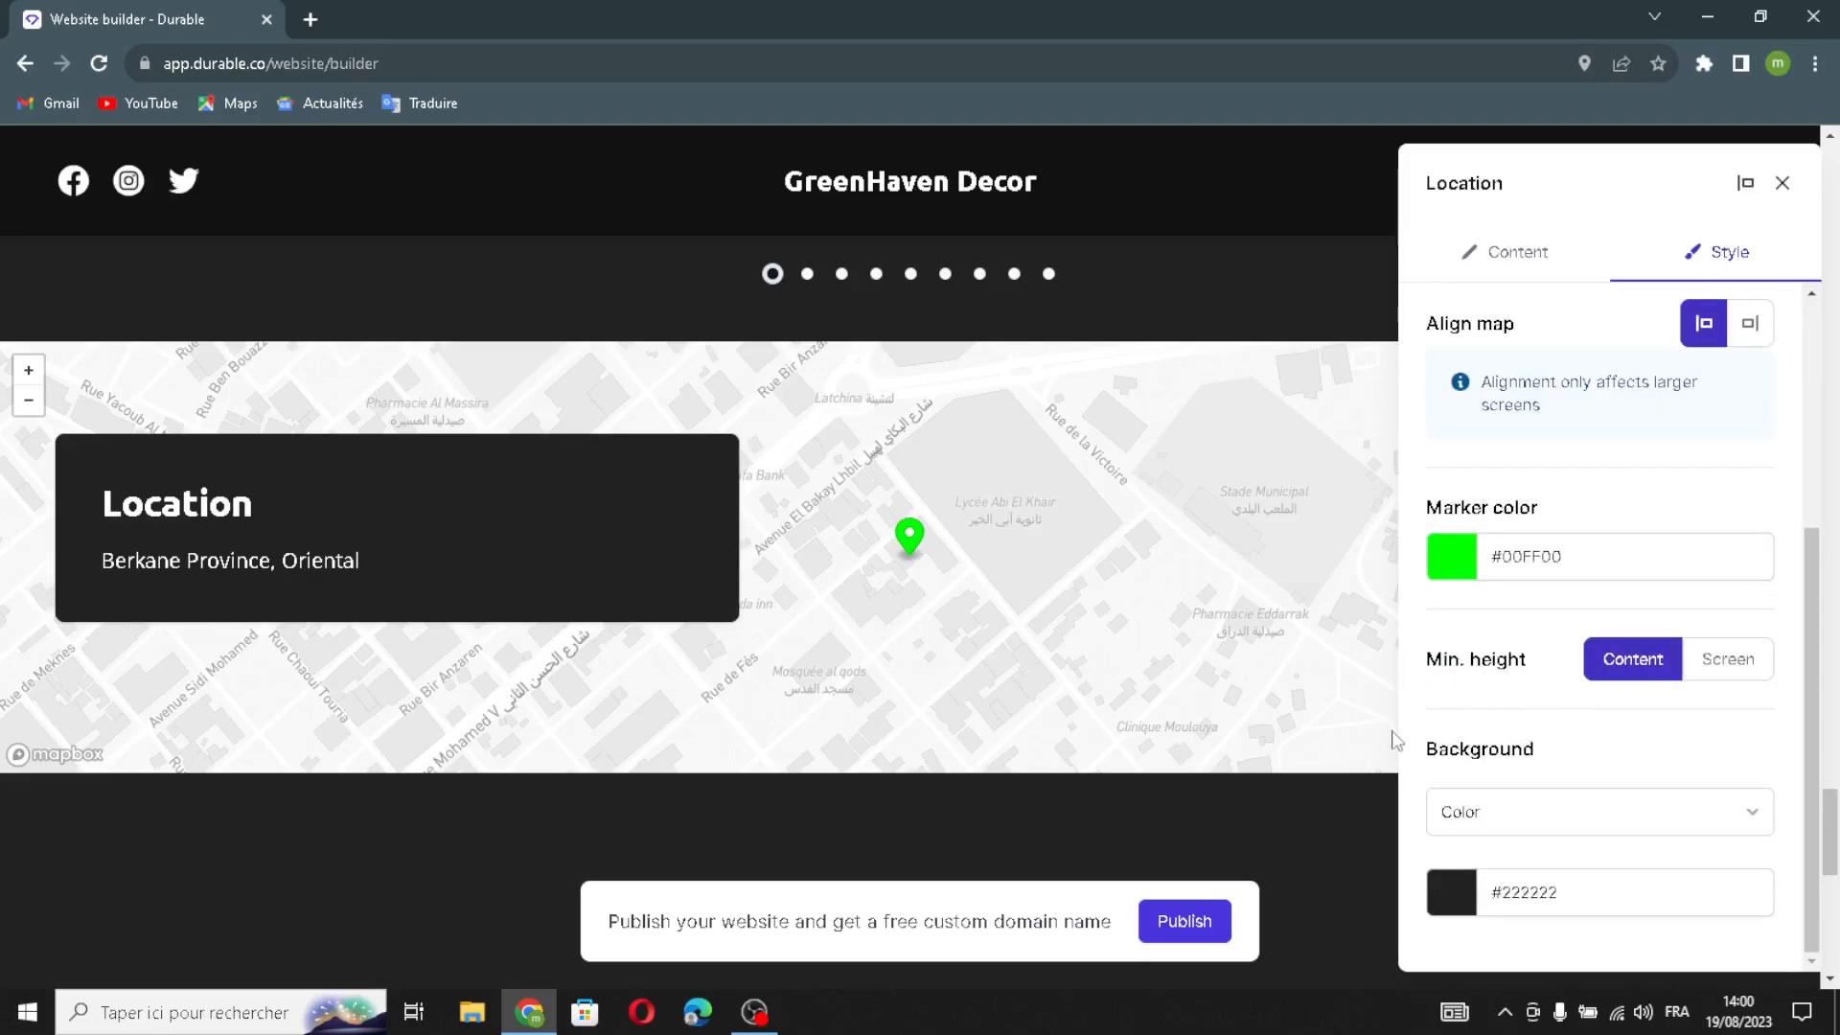
left_click(1781, 183)
- Open the Contact form section for editing and regenerate its heading and intro text with AI
scroll(1083, 454, "down", 3)
scroll(964, 510, "up", 2)
scroll(965, 510, "down", 4)
left_click(717, 613)
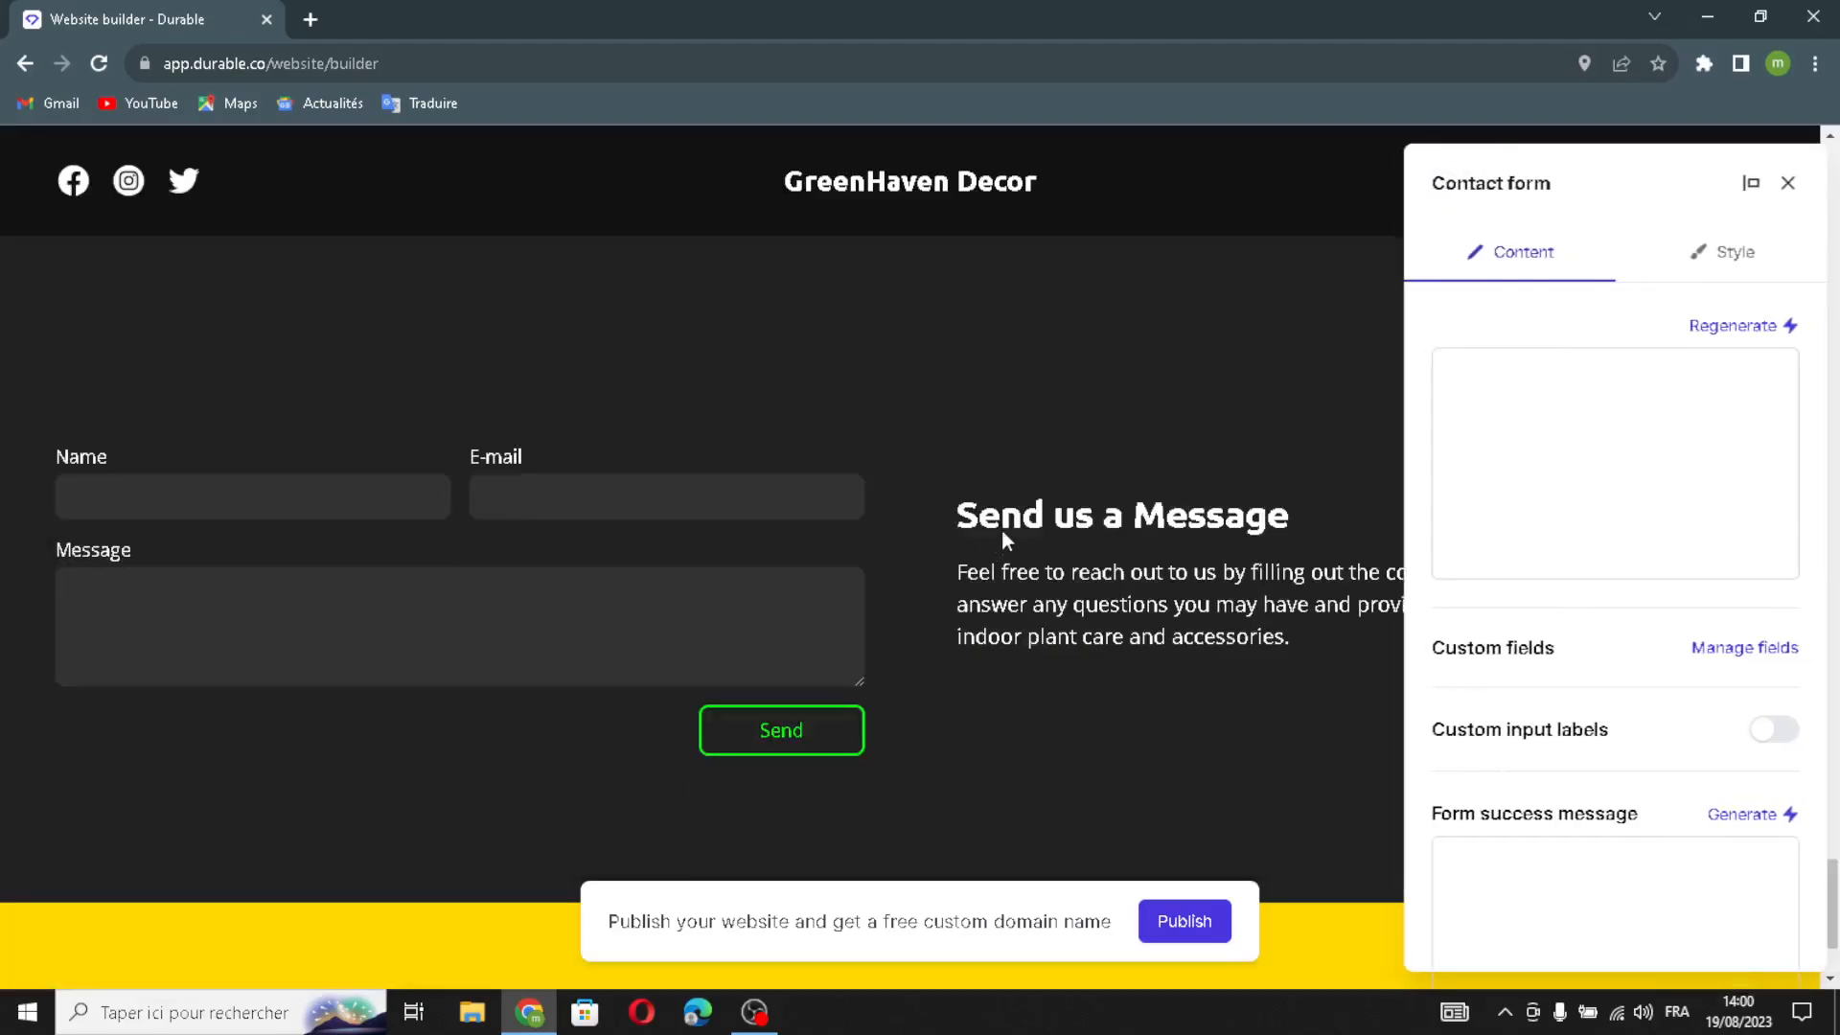
left_click(1760, 336)
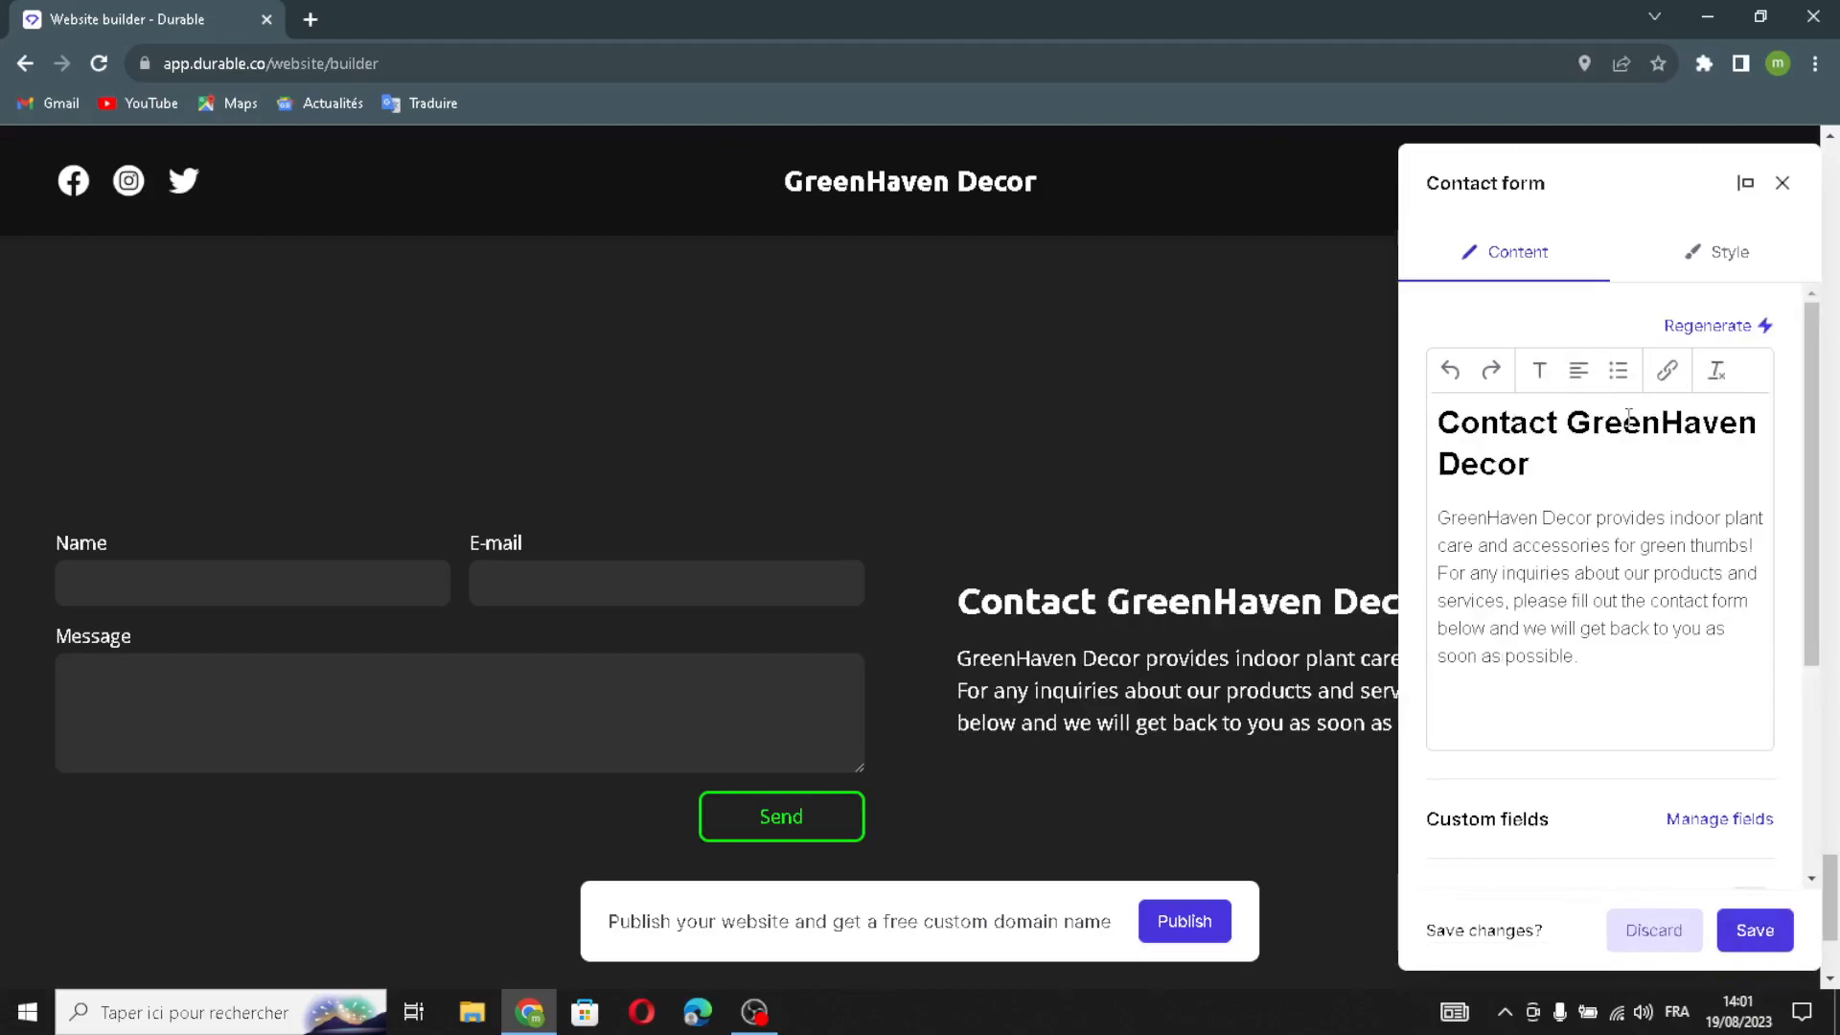
- View the contact form's custom fields manager without changing it, and turn on custom input labels for the form
scroll(1643, 728, "down", 2)
left_click(1712, 599)
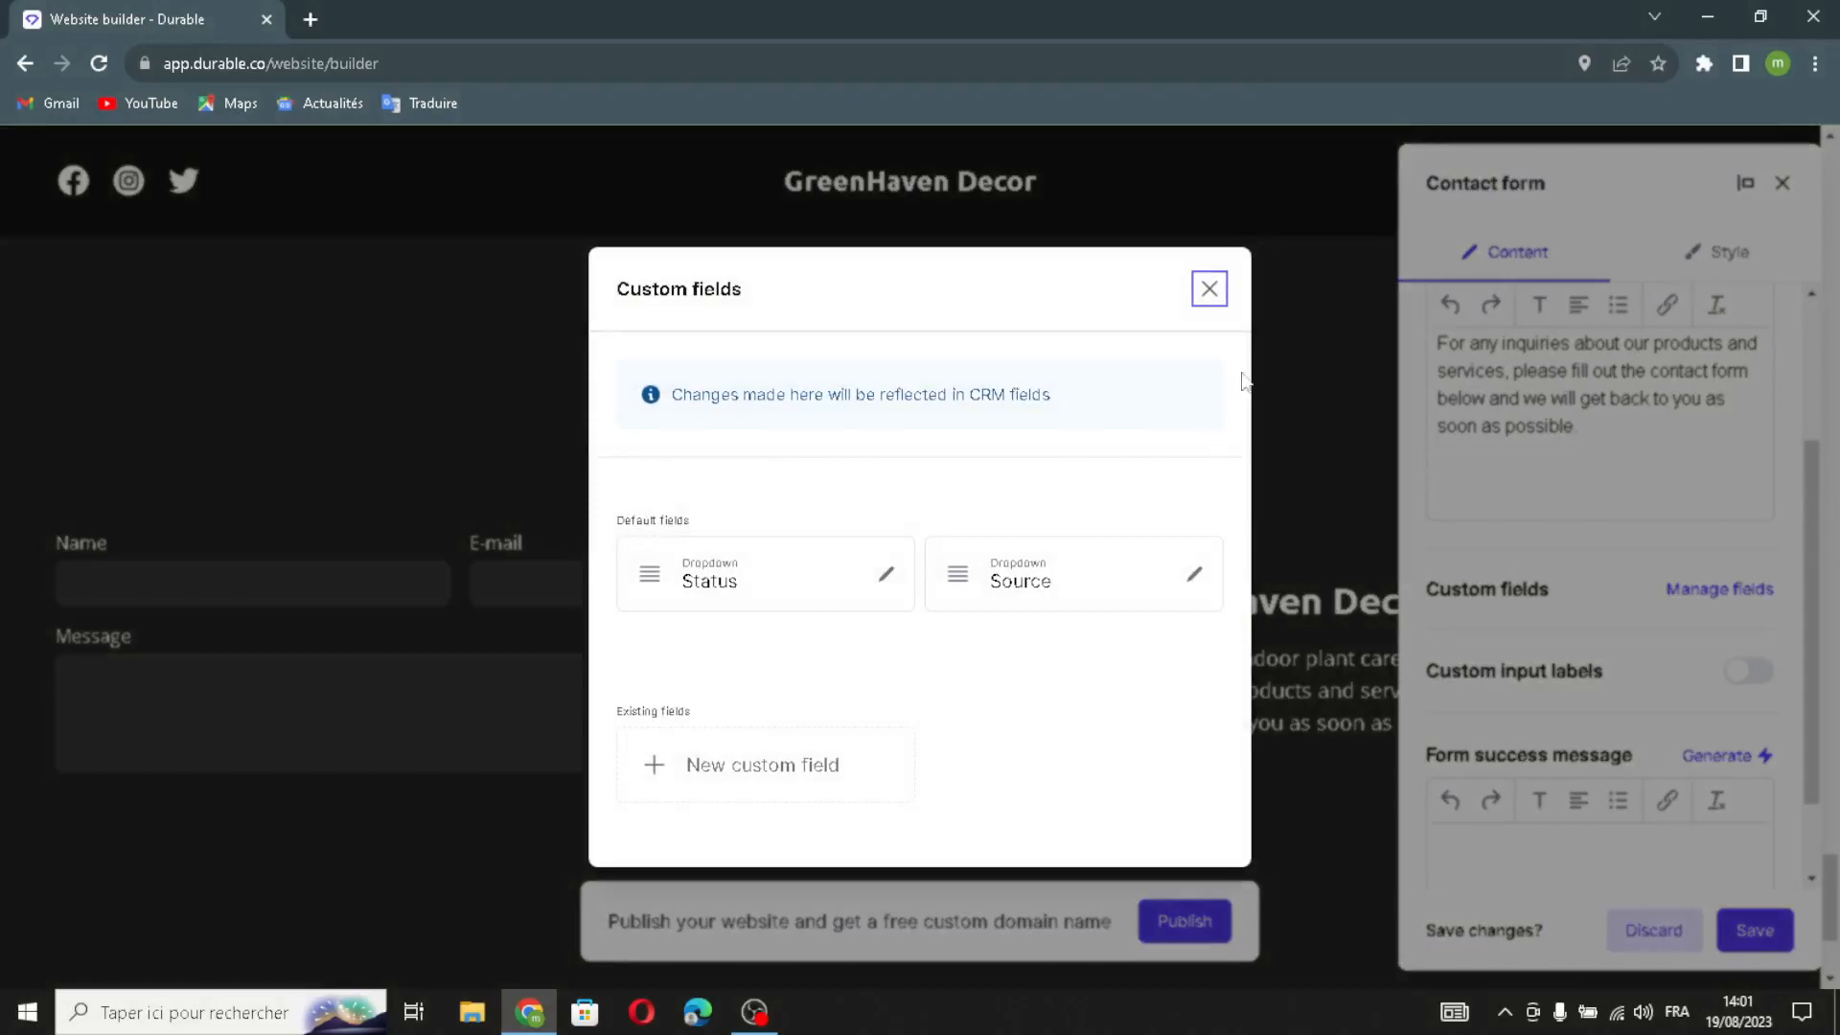
left_click(1209, 289)
scroll(1606, 761, "up", 2)
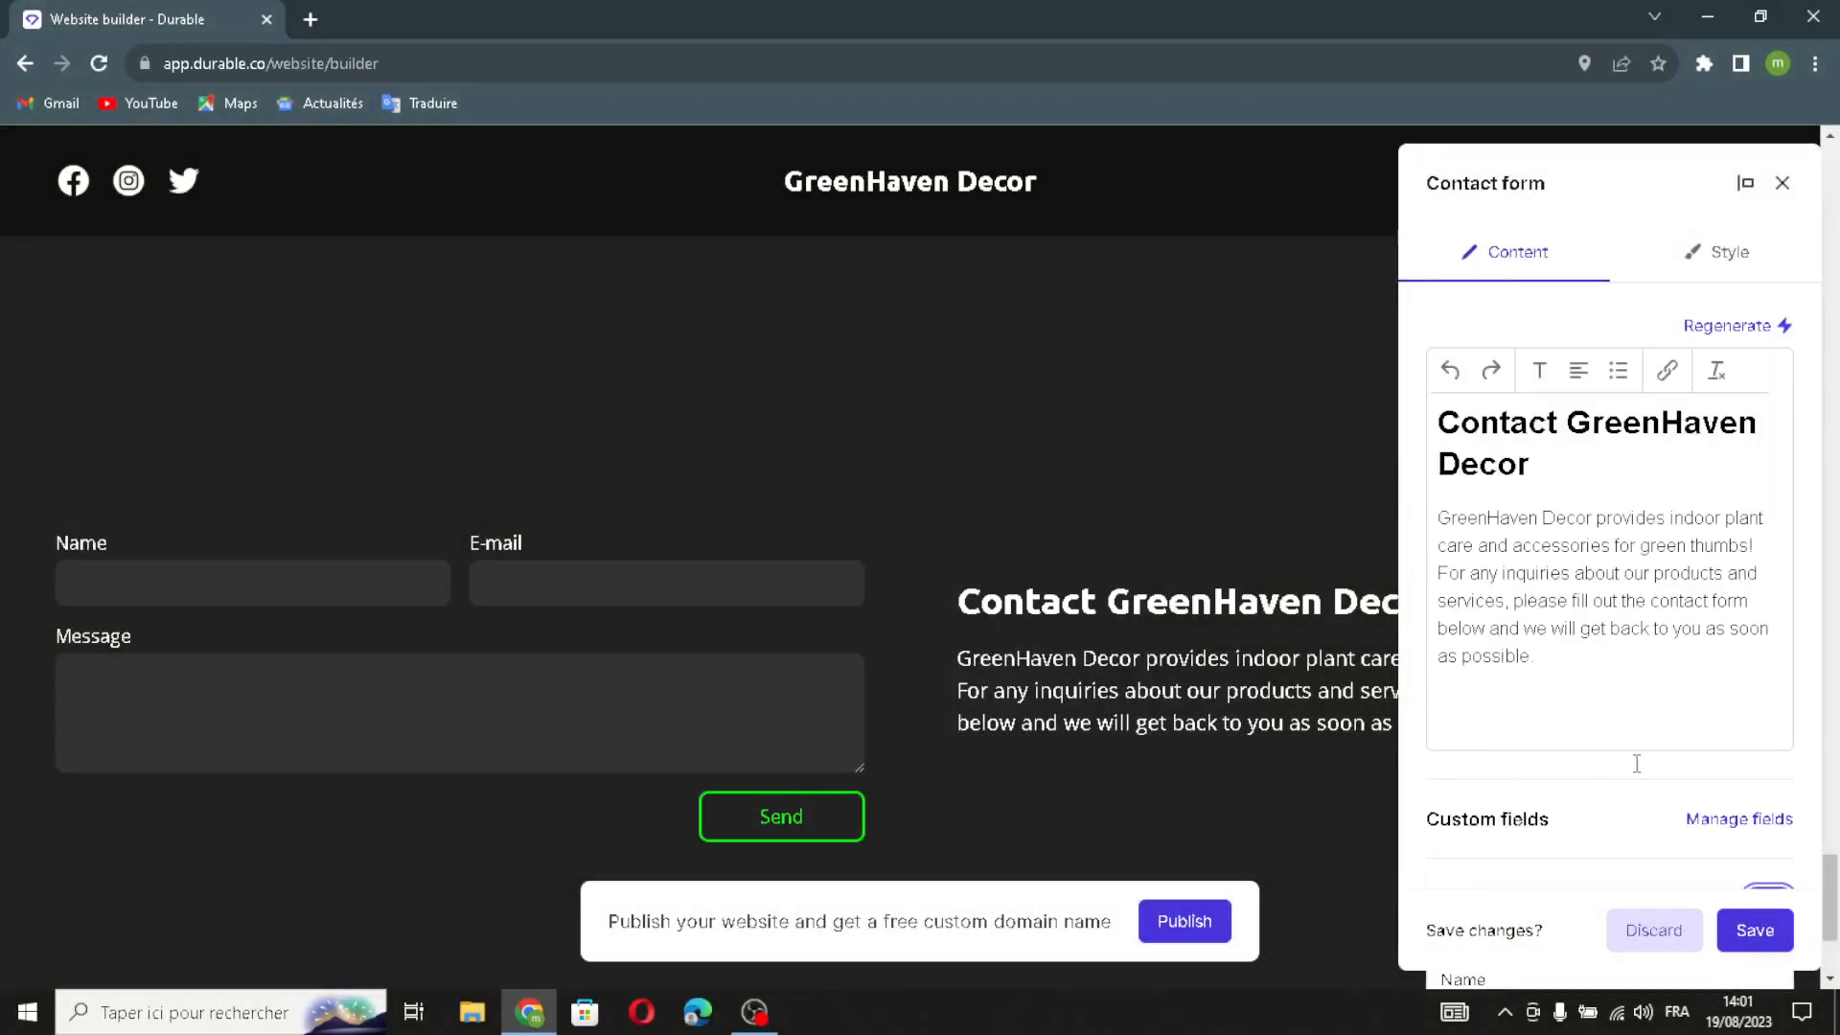
scroll(1643, 772, "down", 2)
scroll(1680, 719, "down", 5)
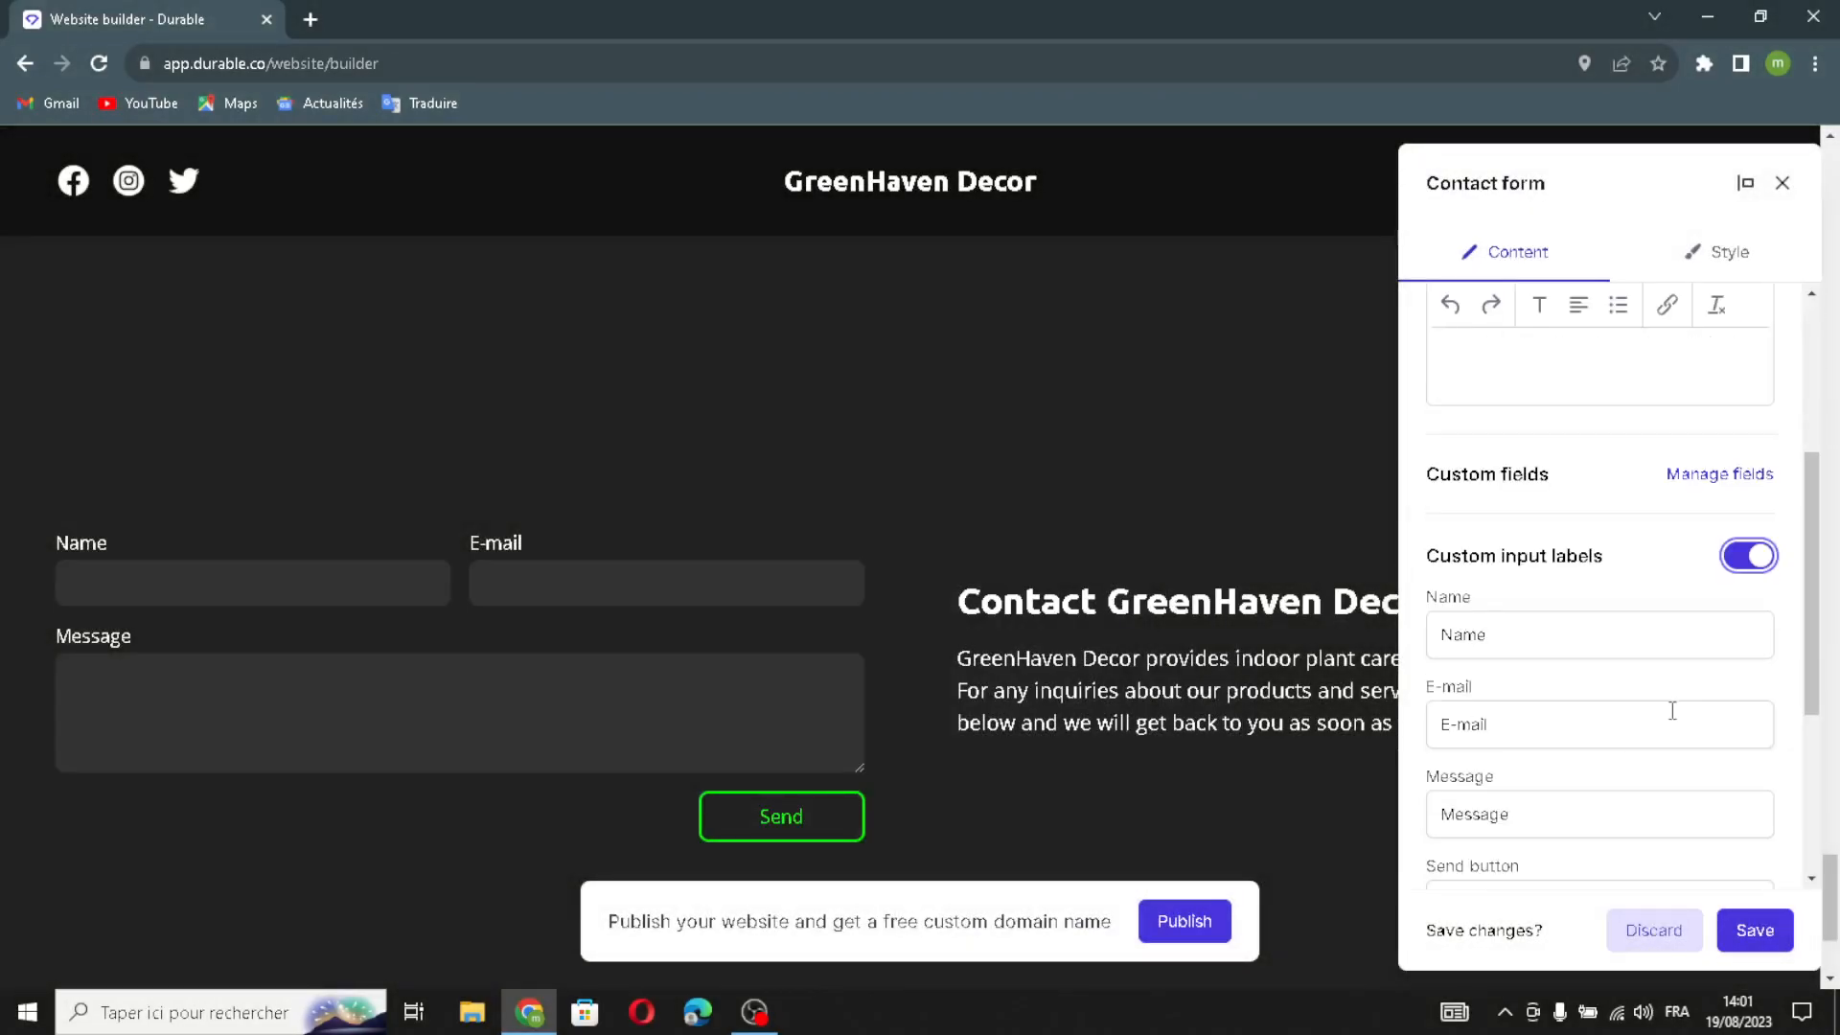
- Generate the contact form's success message with AI and save the section's changes
left_click(1729, 651)
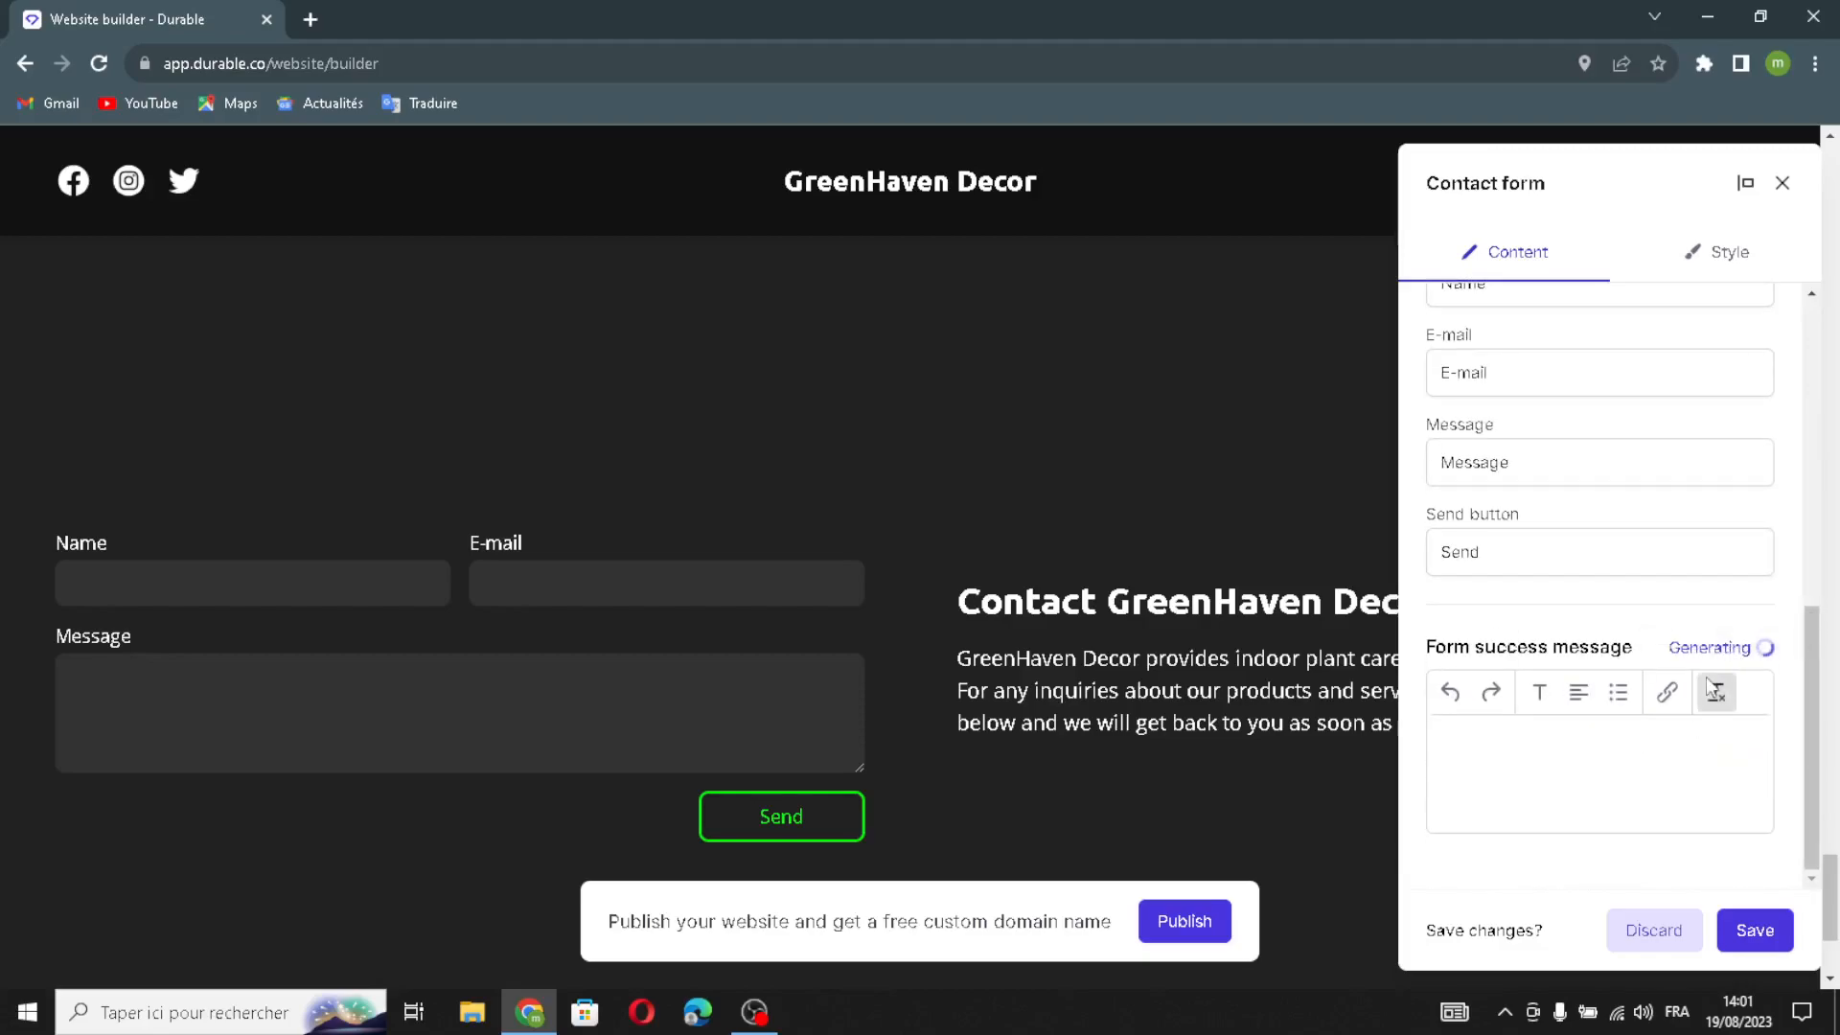
scroll(1712, 687, "down", 6)
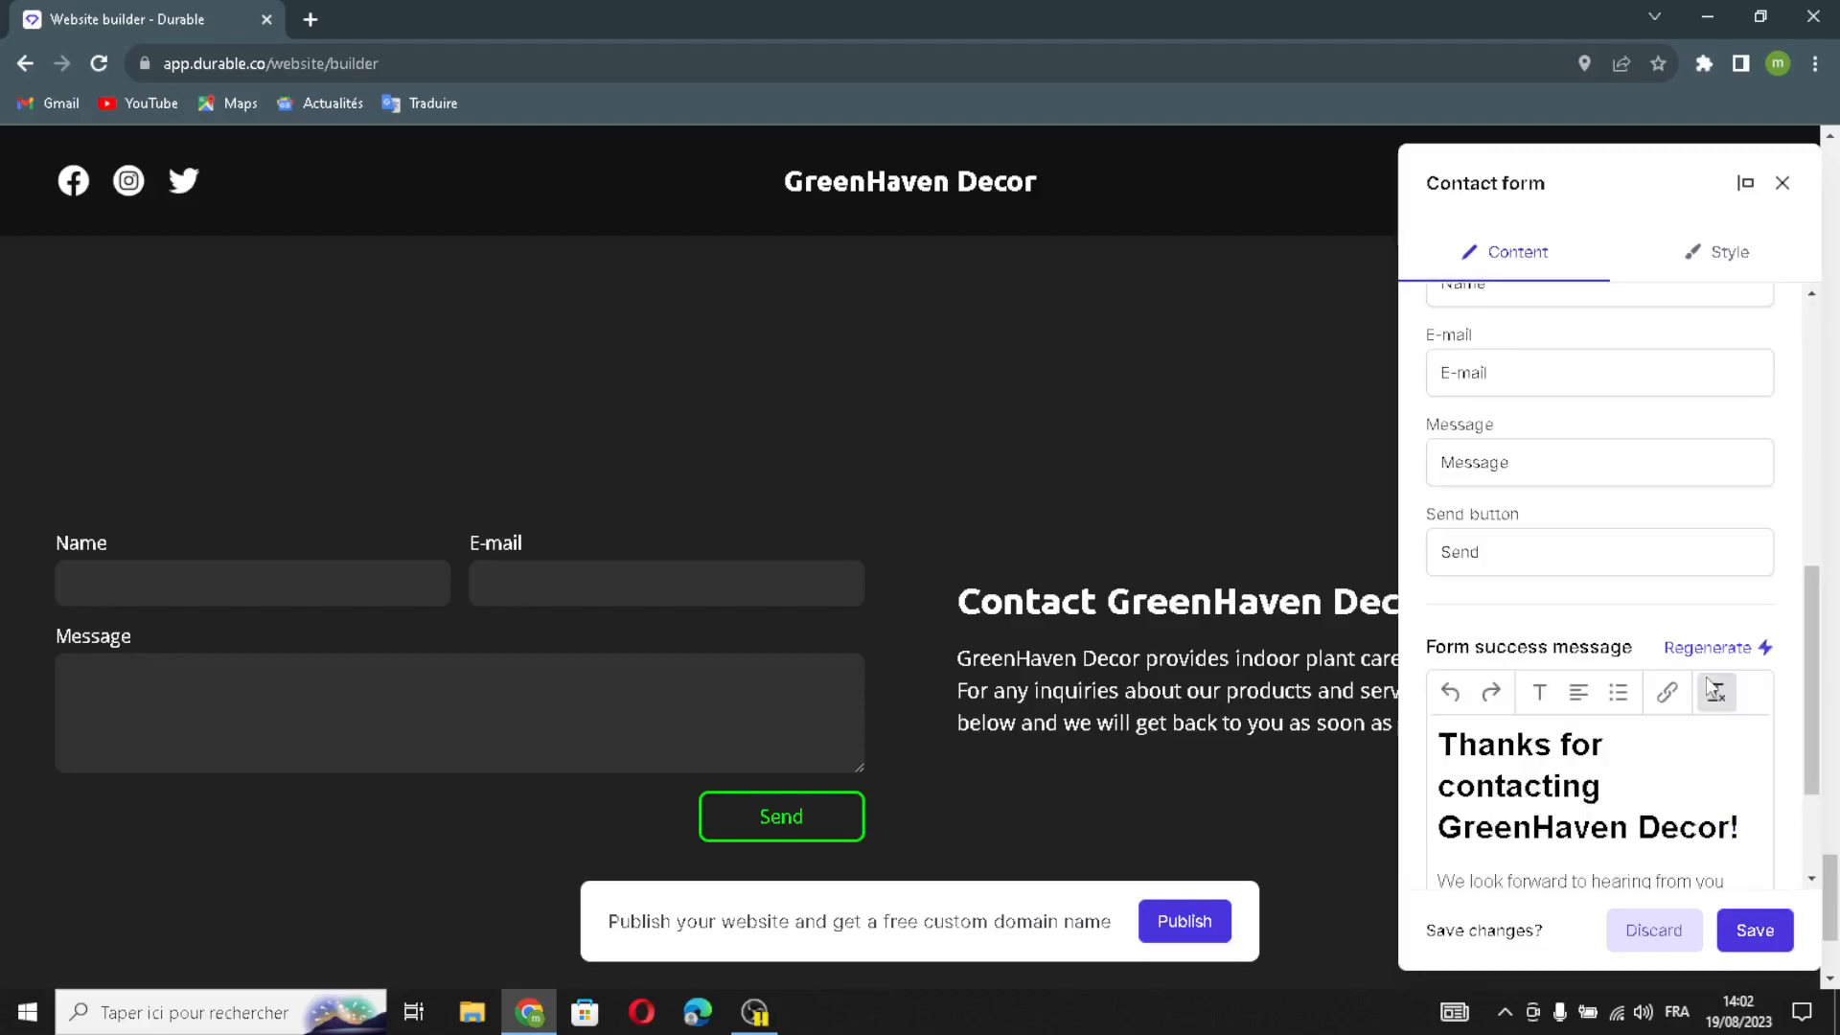
left_click(1761, 934)
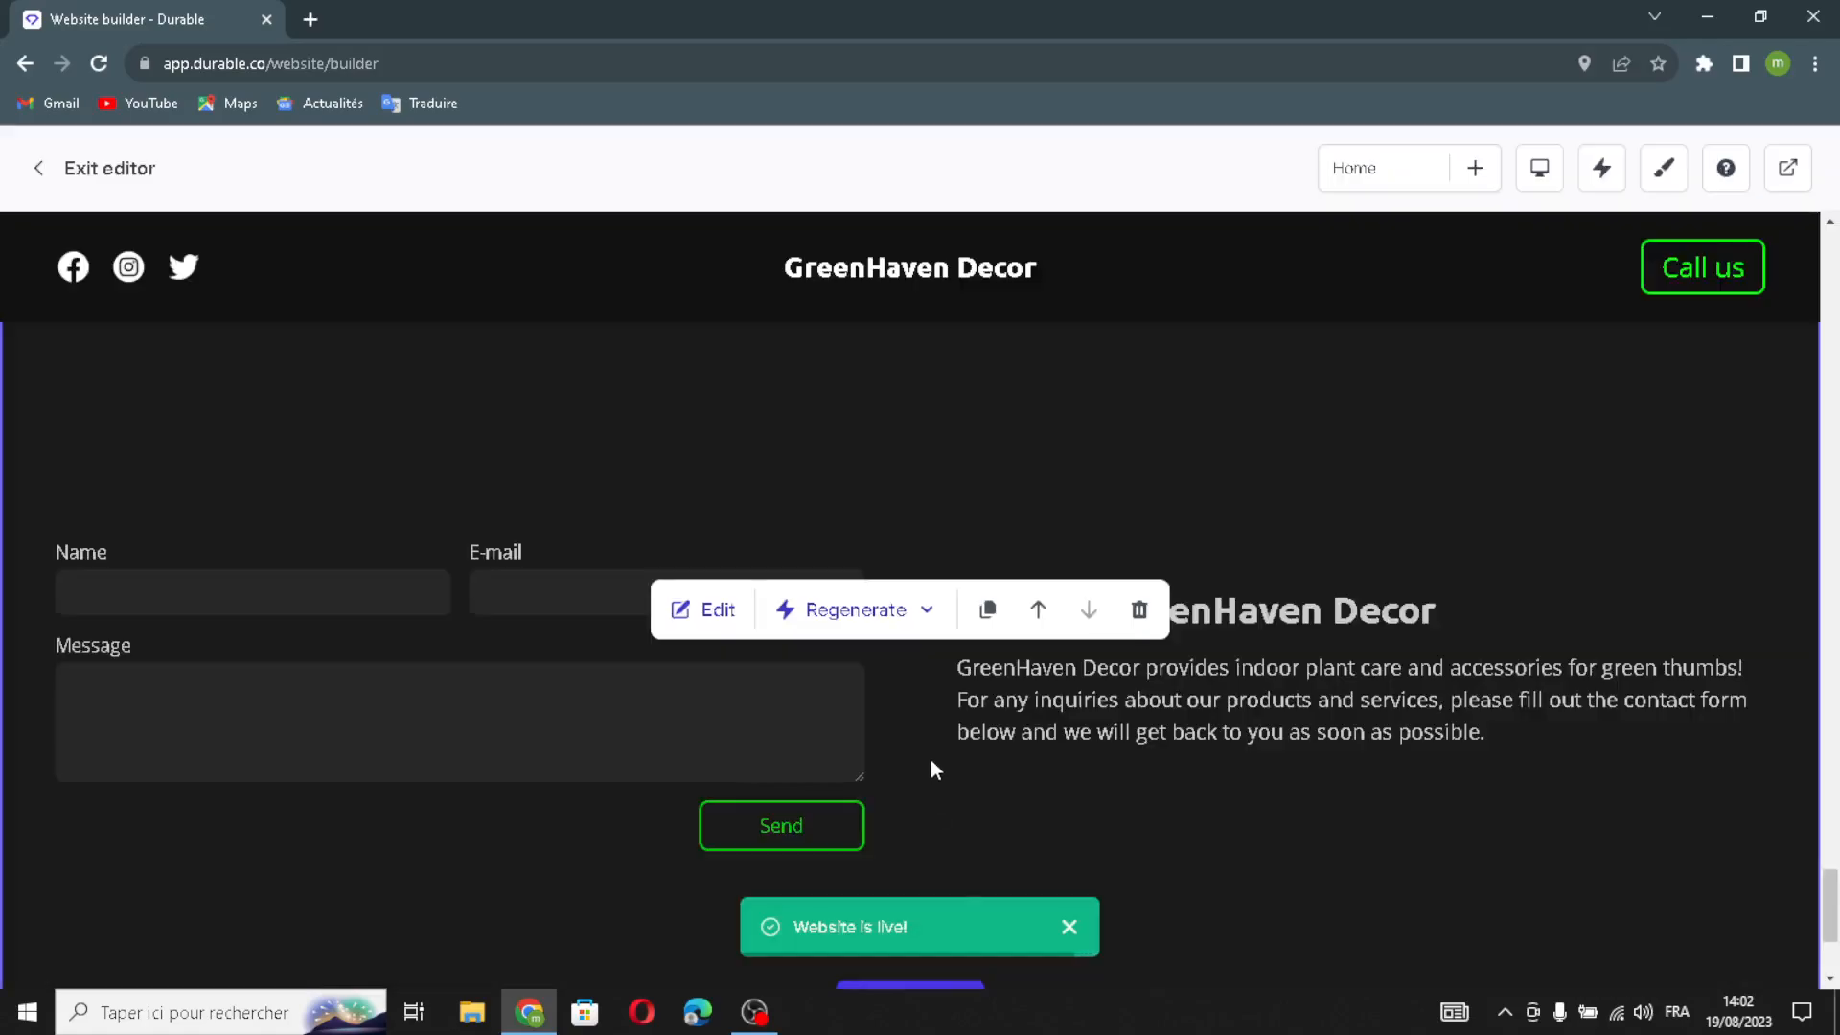
- Open the website footer for editing, keep GreenHaven Decor as the business name and turn on the logo option
scroll(863, 767, "down", 3)
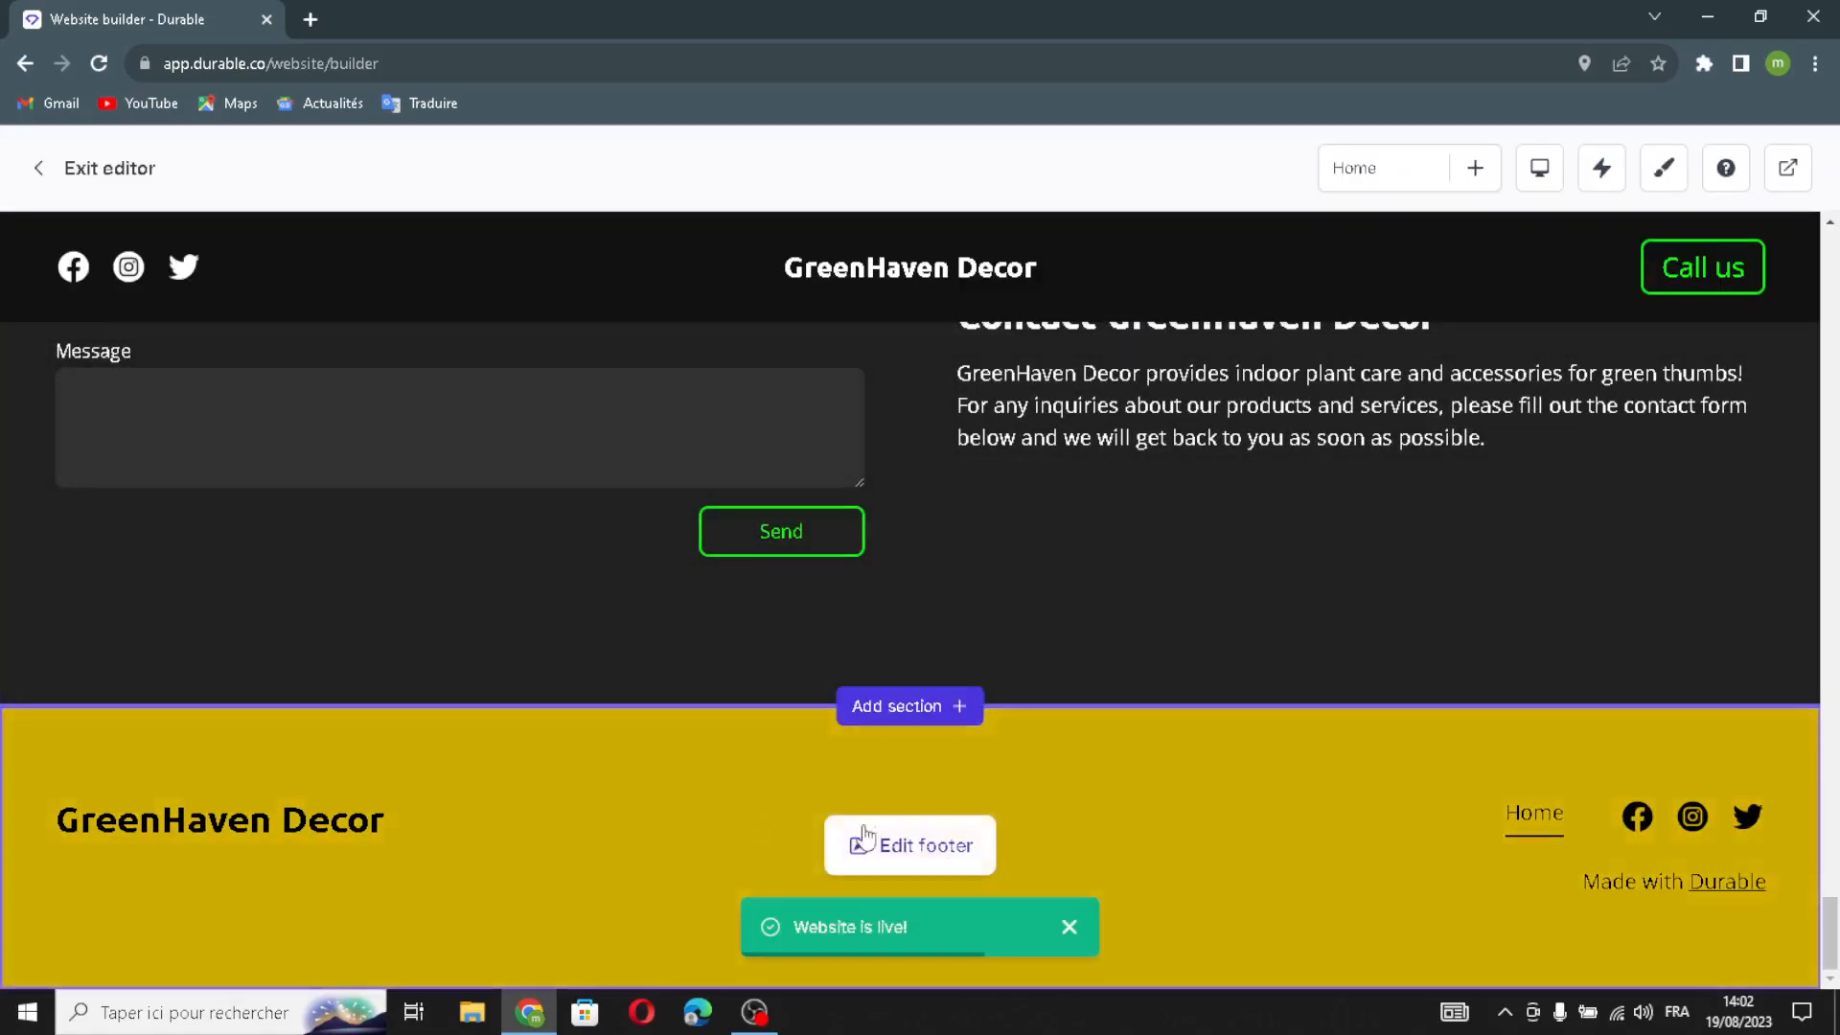
left_click(911, 845)
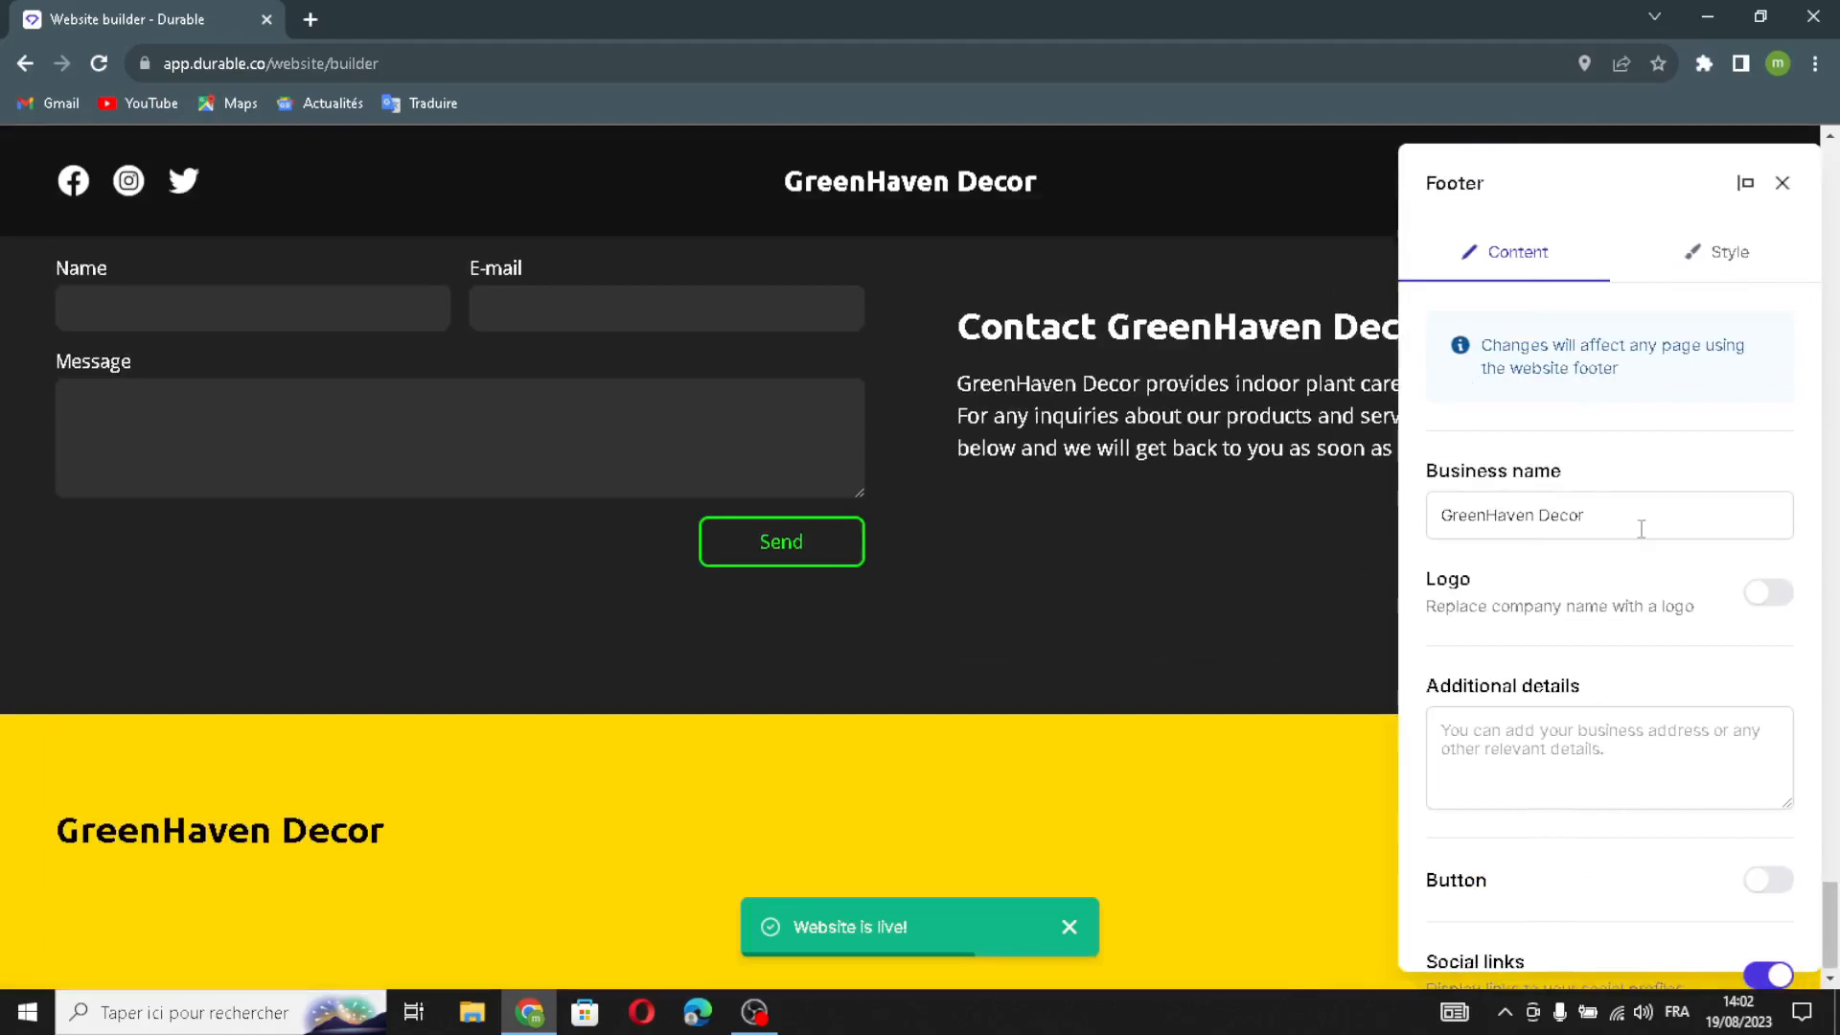
left_click_drag(1629, 516, 1380, 534)
left_click_drag(1668, 518, 1463, 546)
left_click(1718, 535)
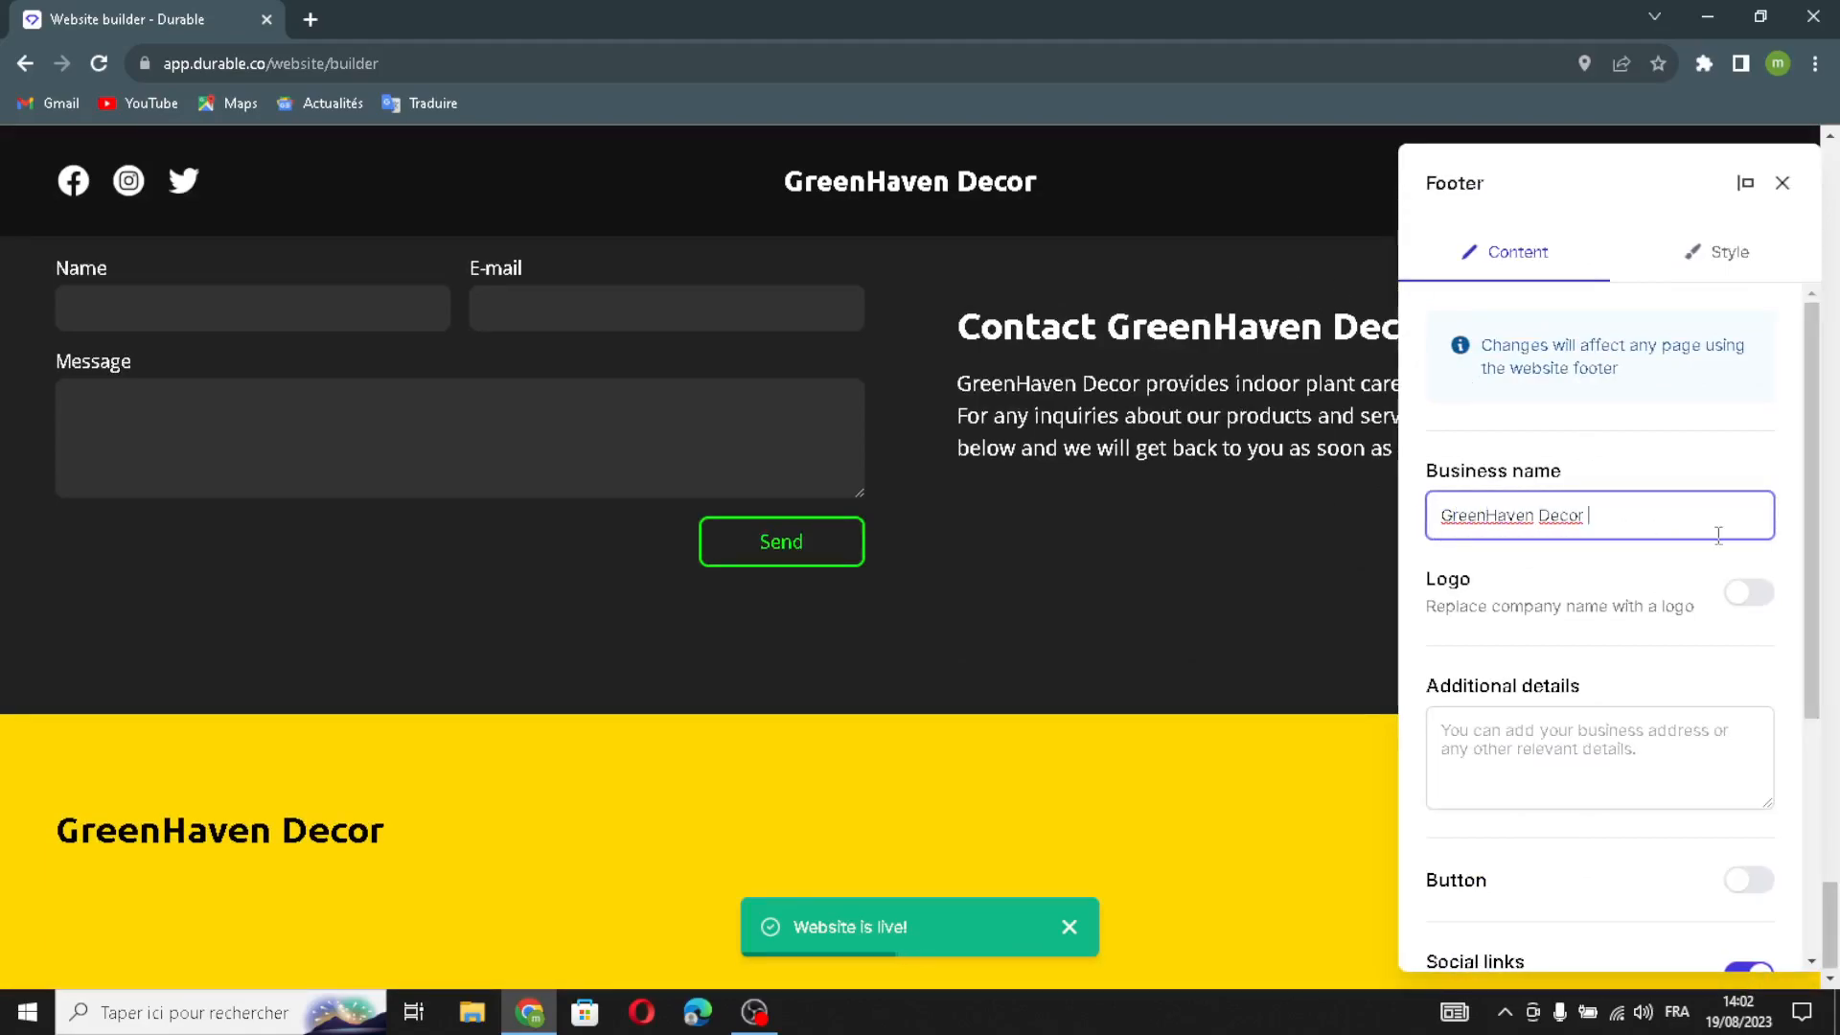
left_click(1754, 594)
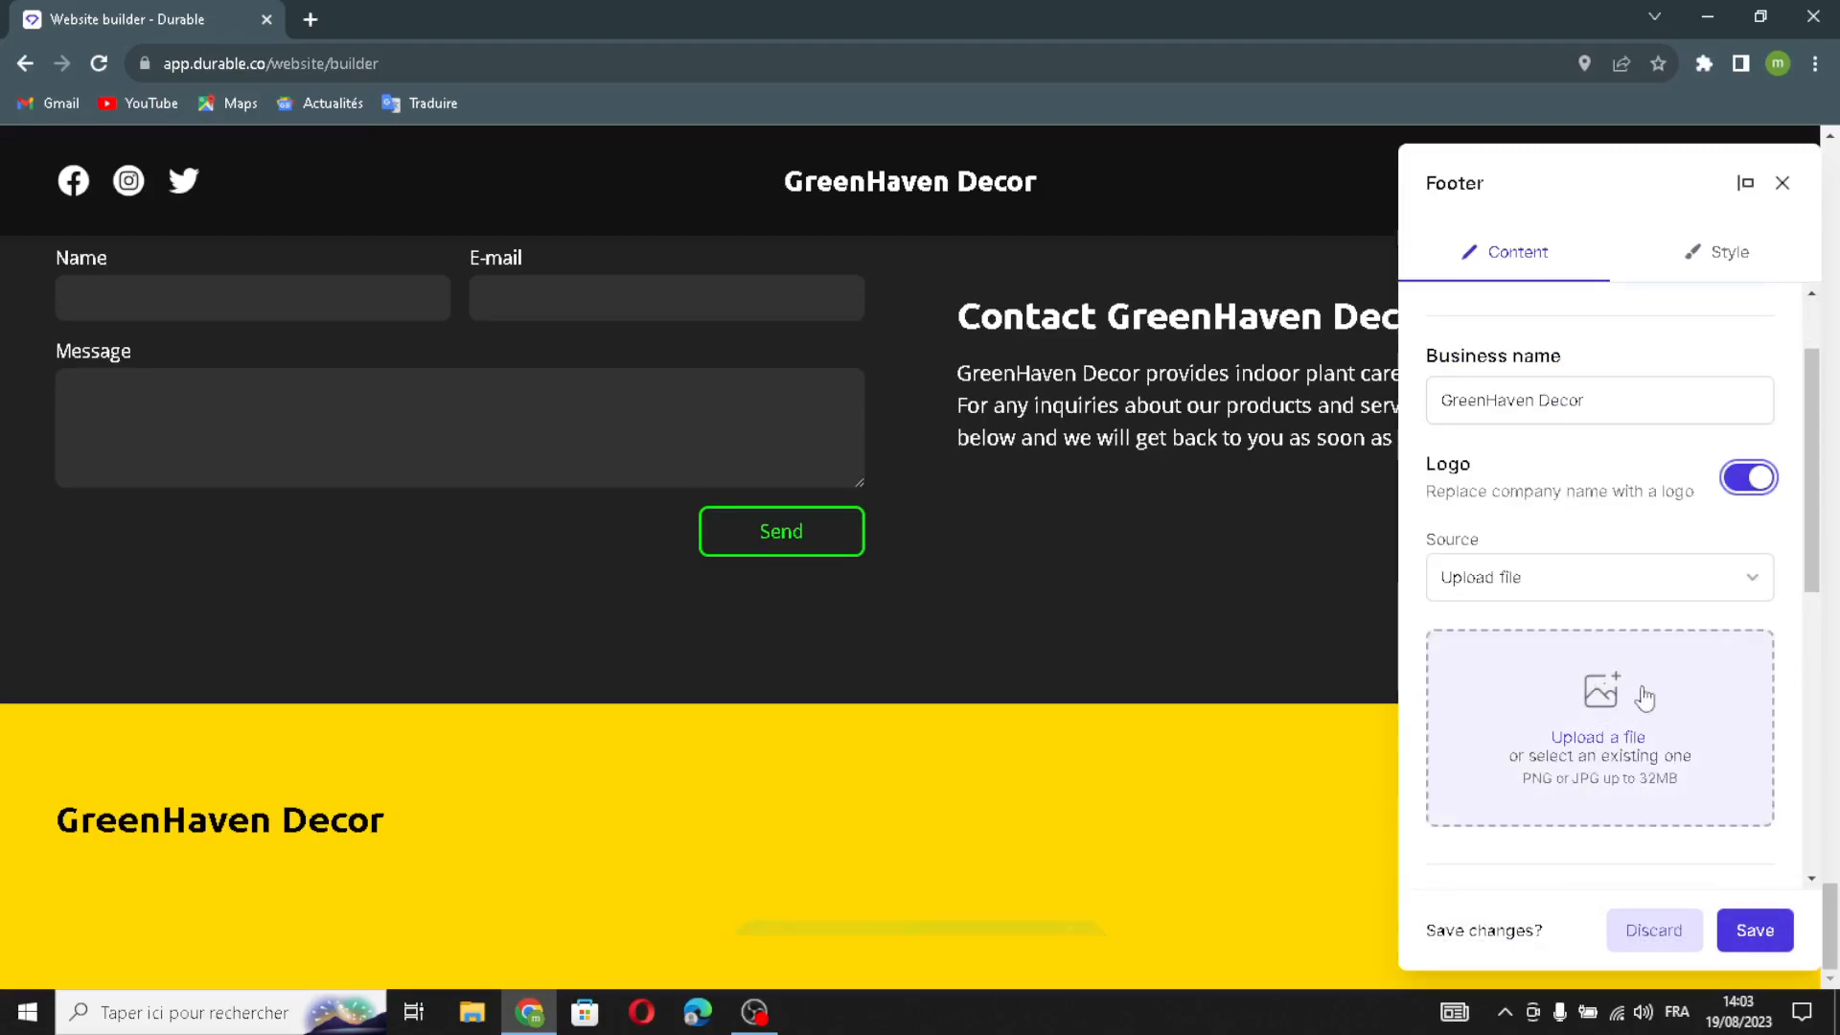
scroll(1620, 762, "down", 5)
scroll(1620, 762, "down", 2)
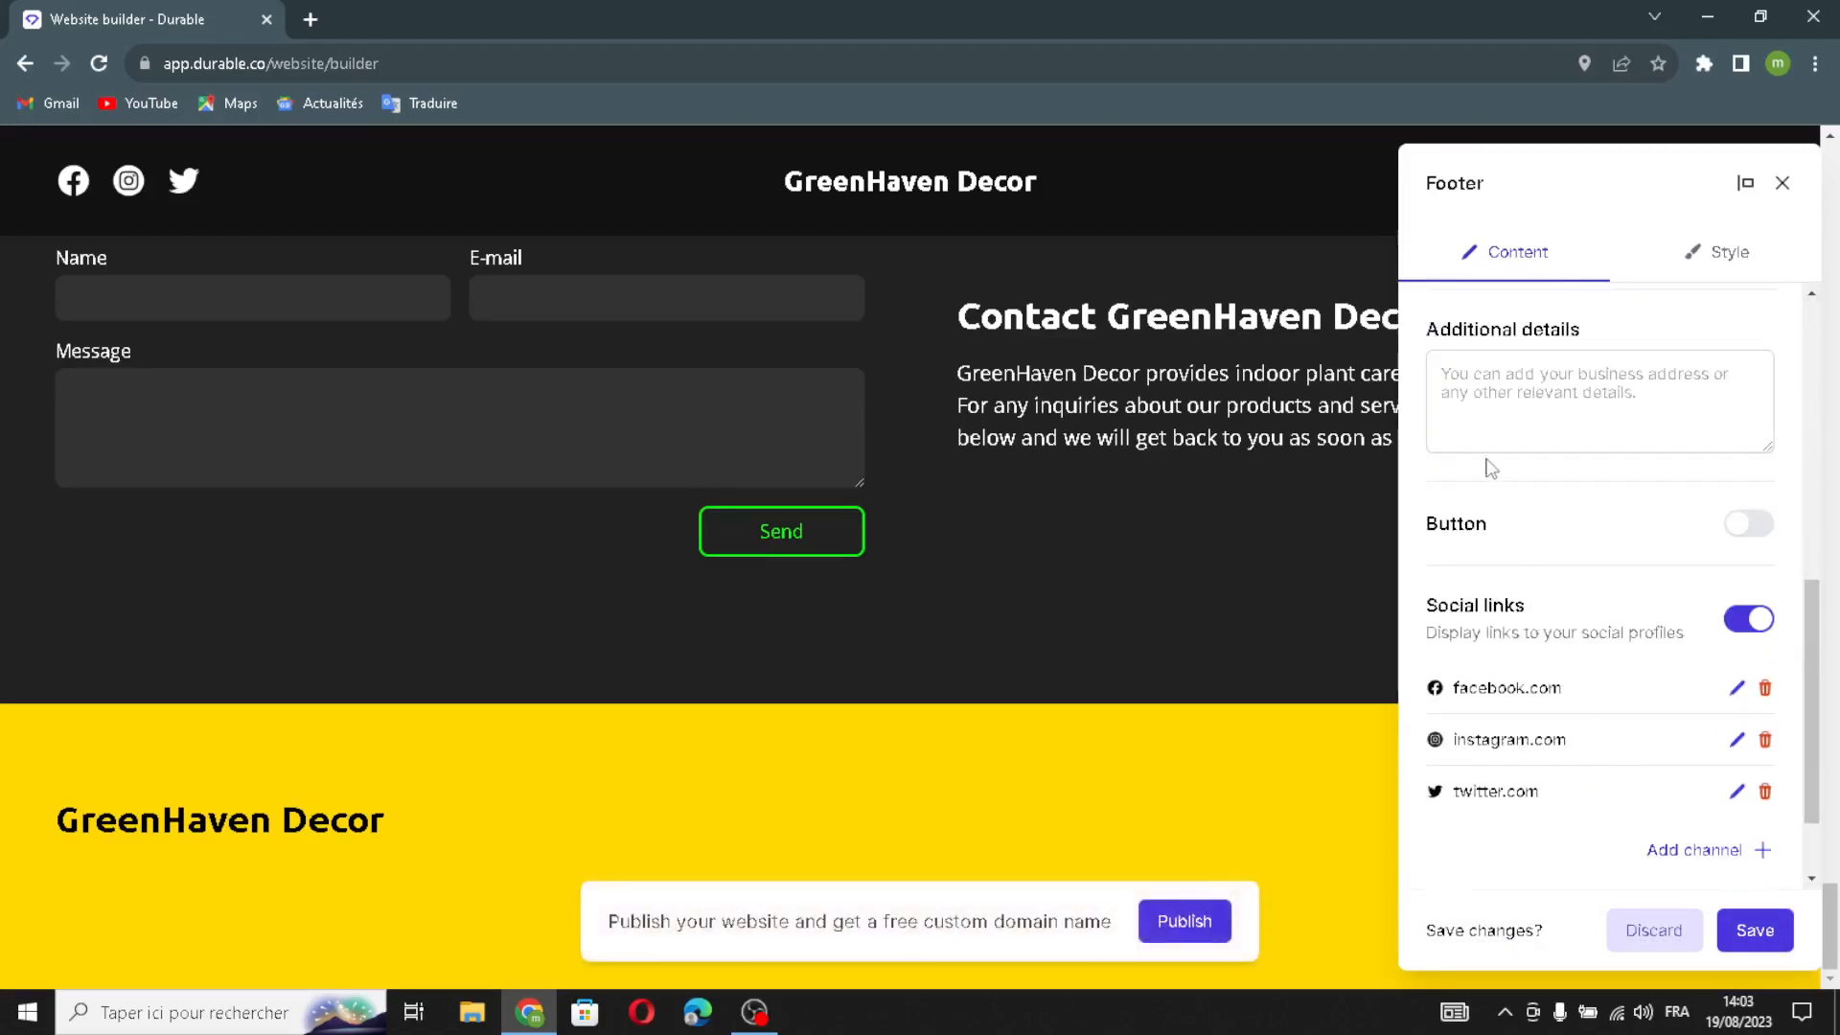
scroll(1533, 422, "up", 1)
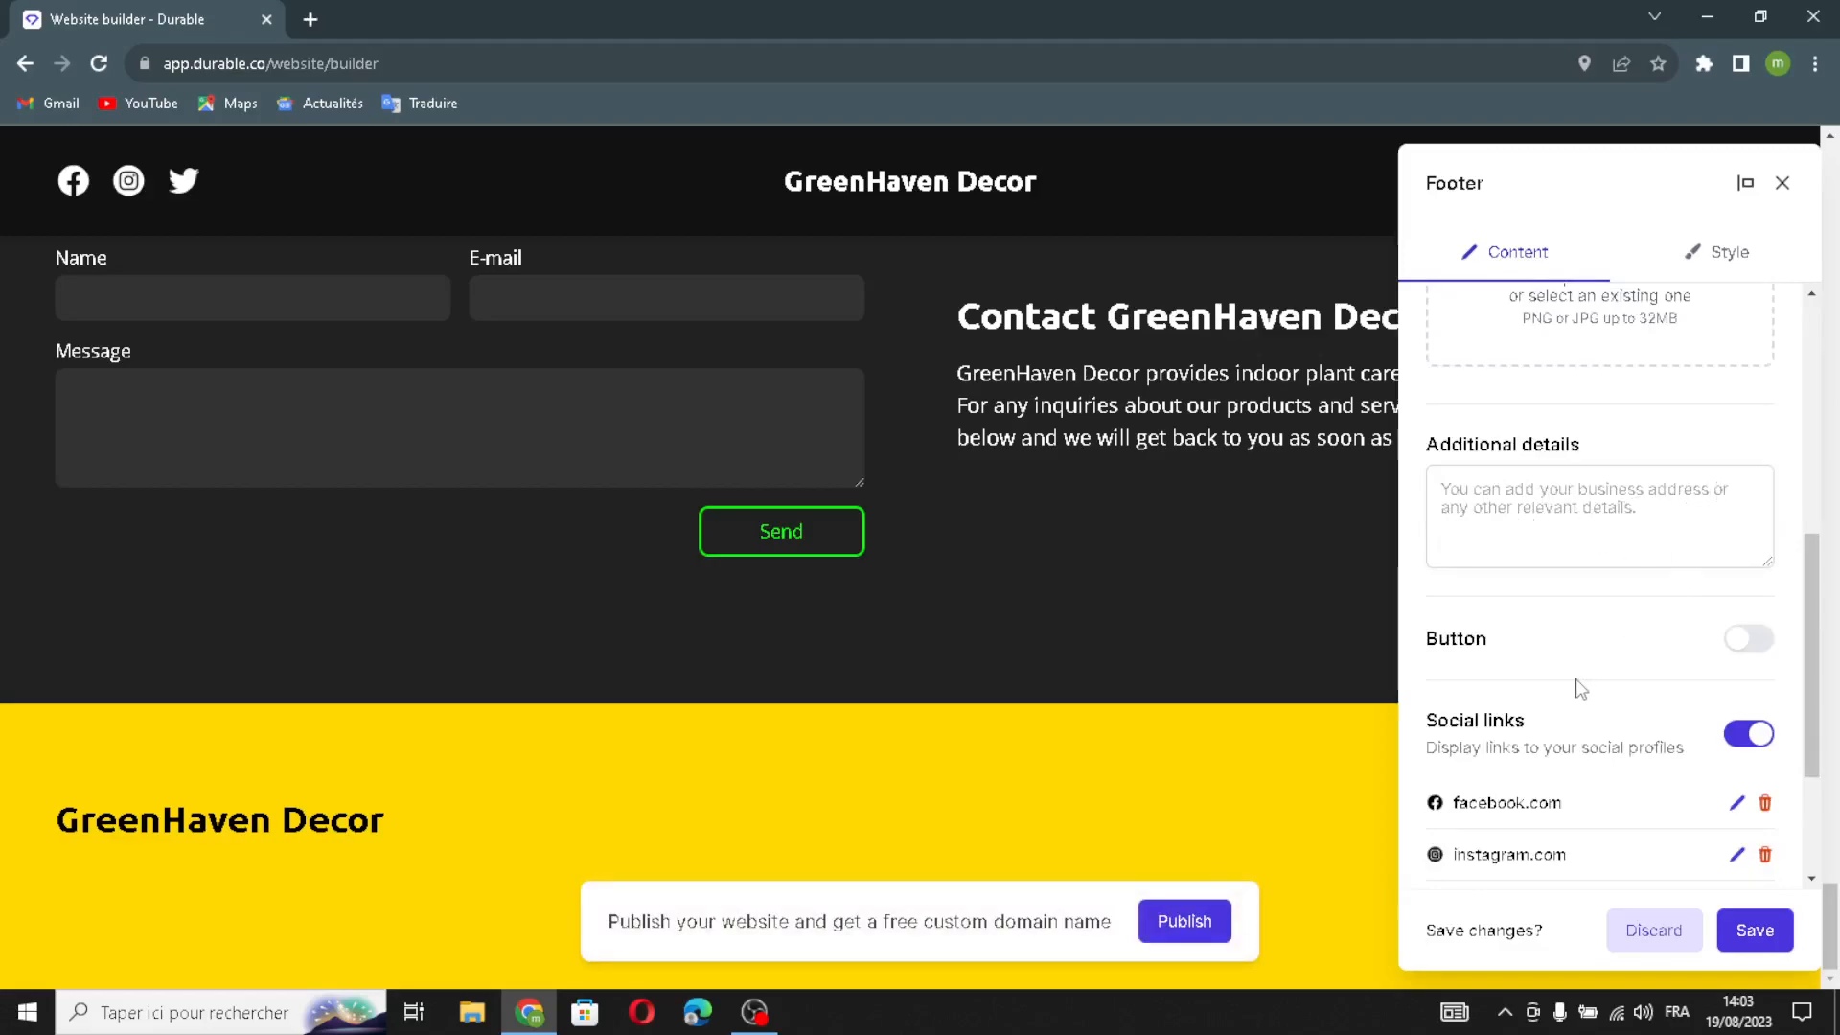
- Check the type and link options for adding a social channel to the footer, and close the dialog without adding one
scroll(1581, 690, "down", 2)
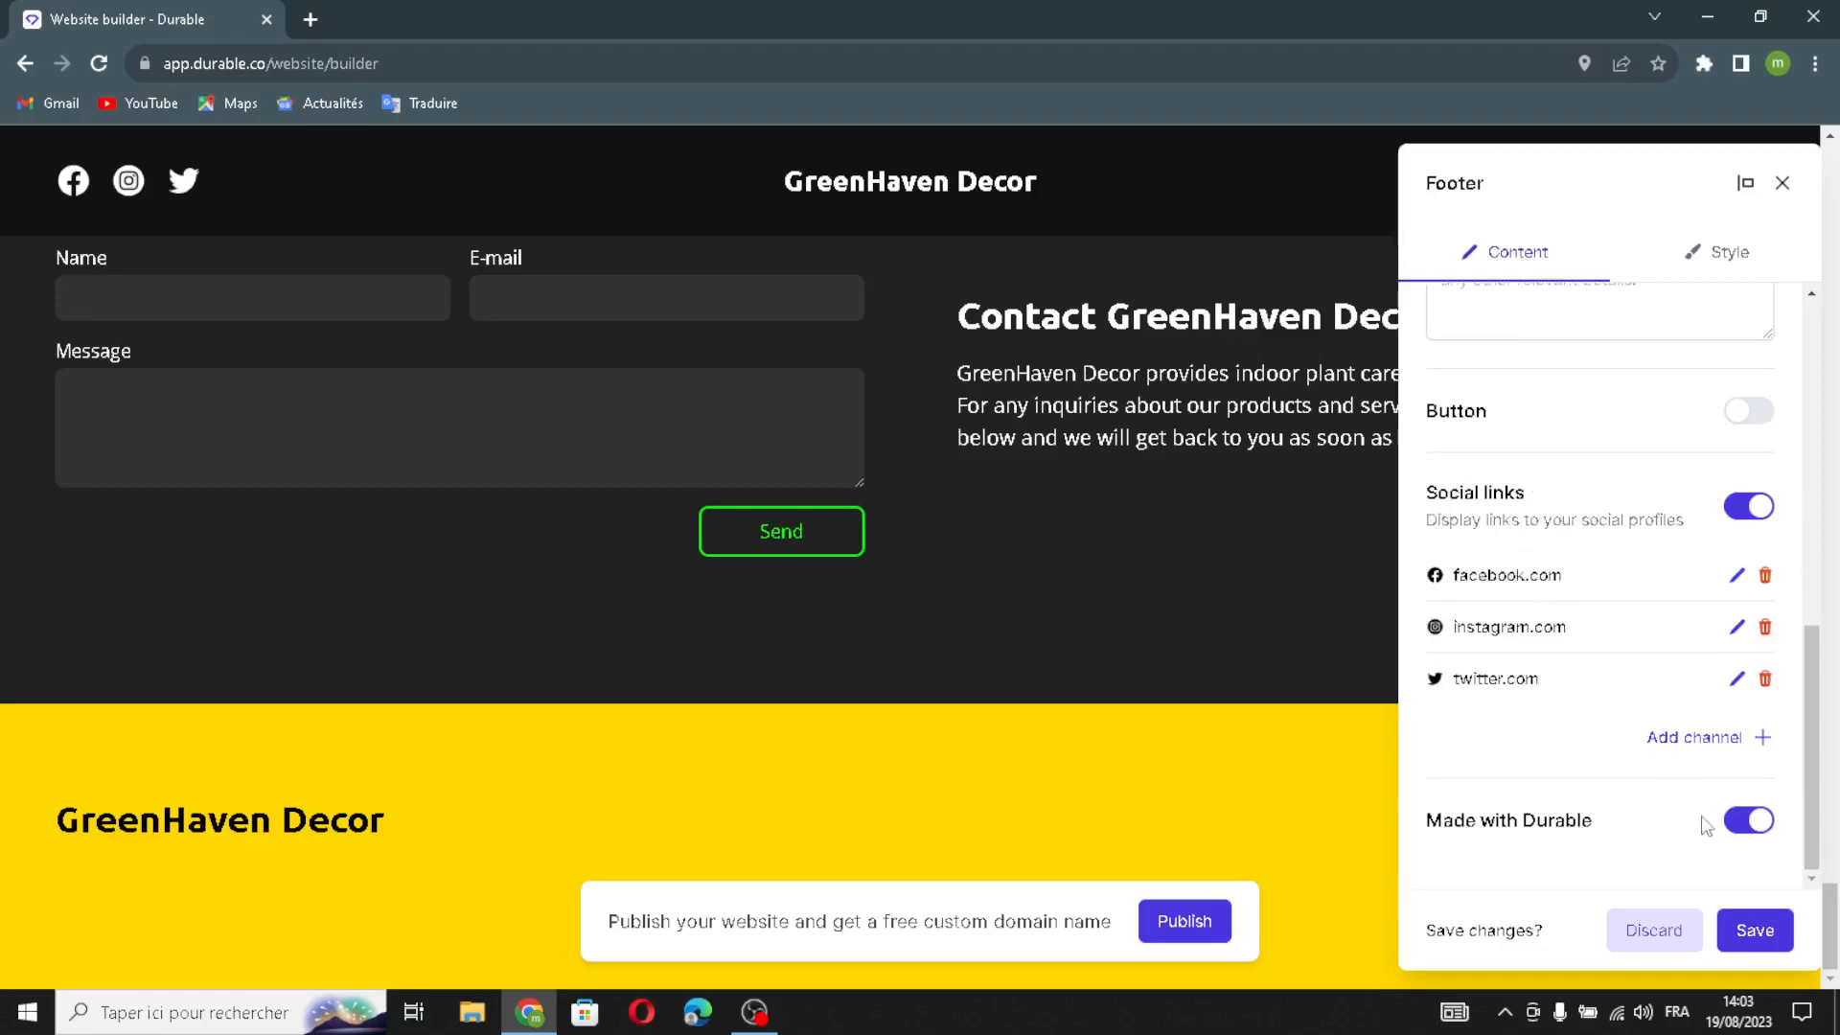
left_click(1711, 734)
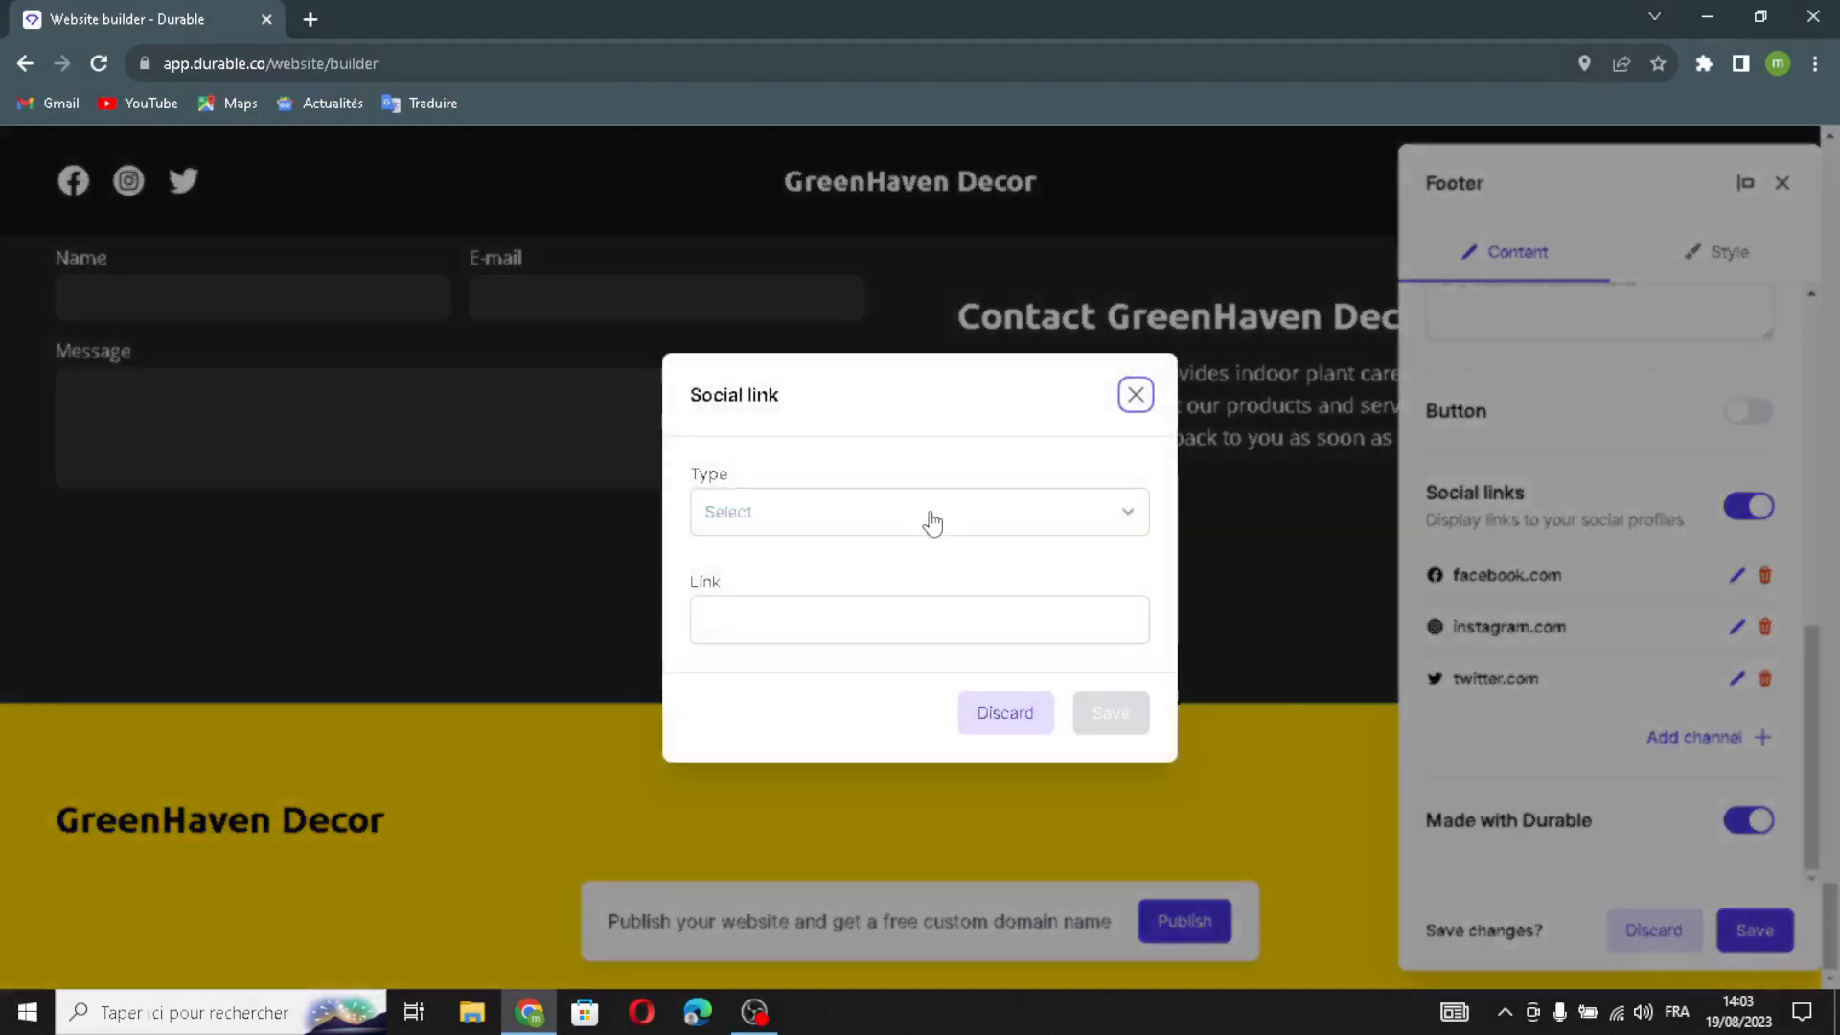
left_click(764, 515)
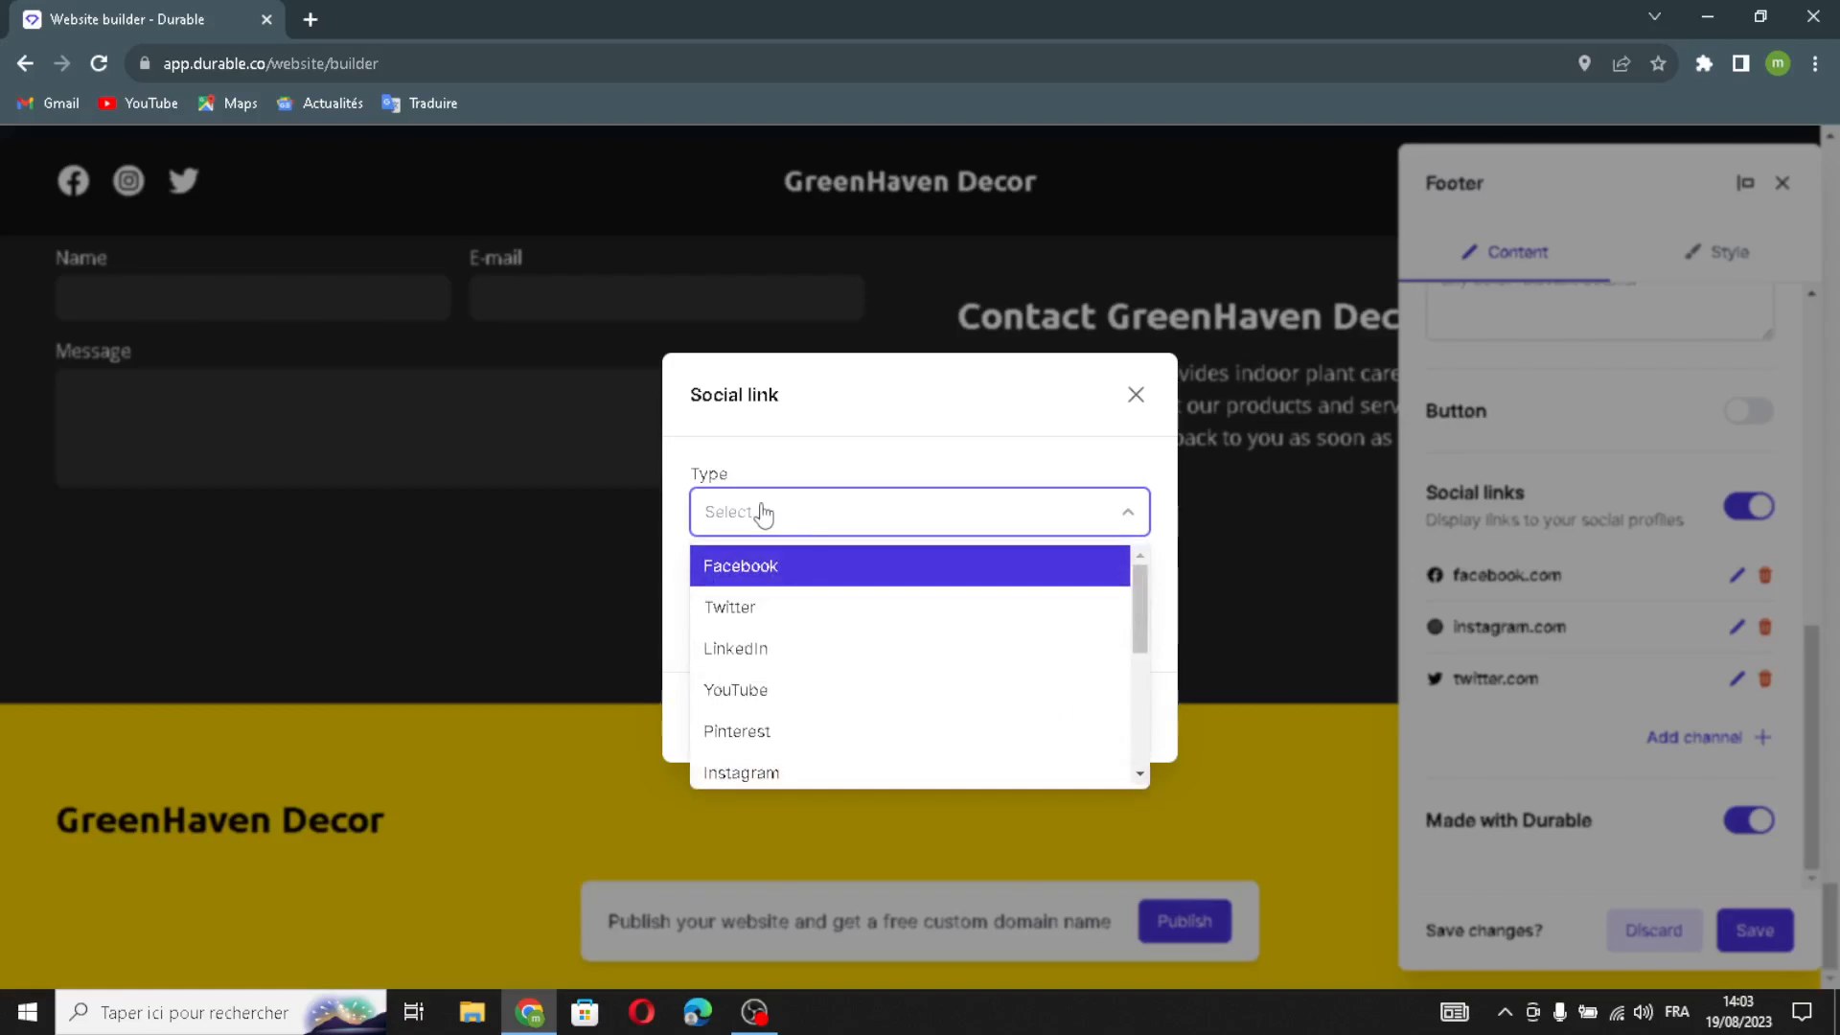
left_click(762, 515)
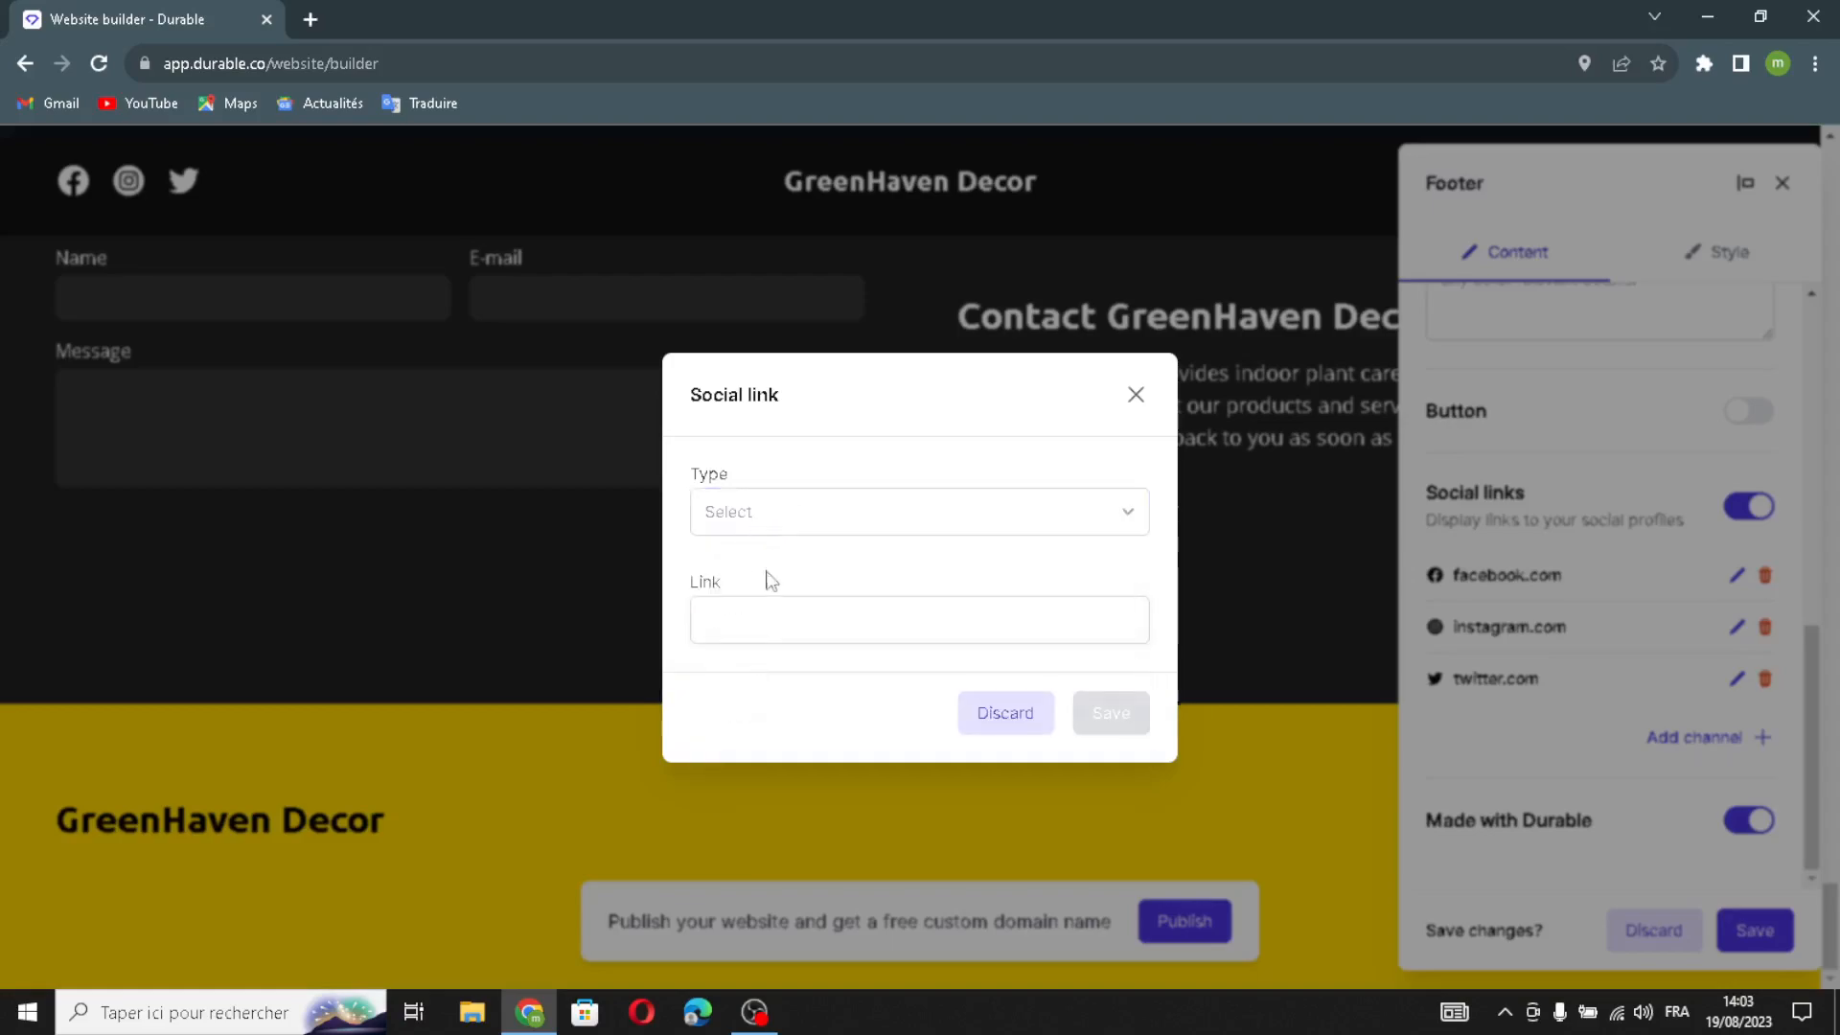
left_click(772, 631)
left_click(1136, 394)
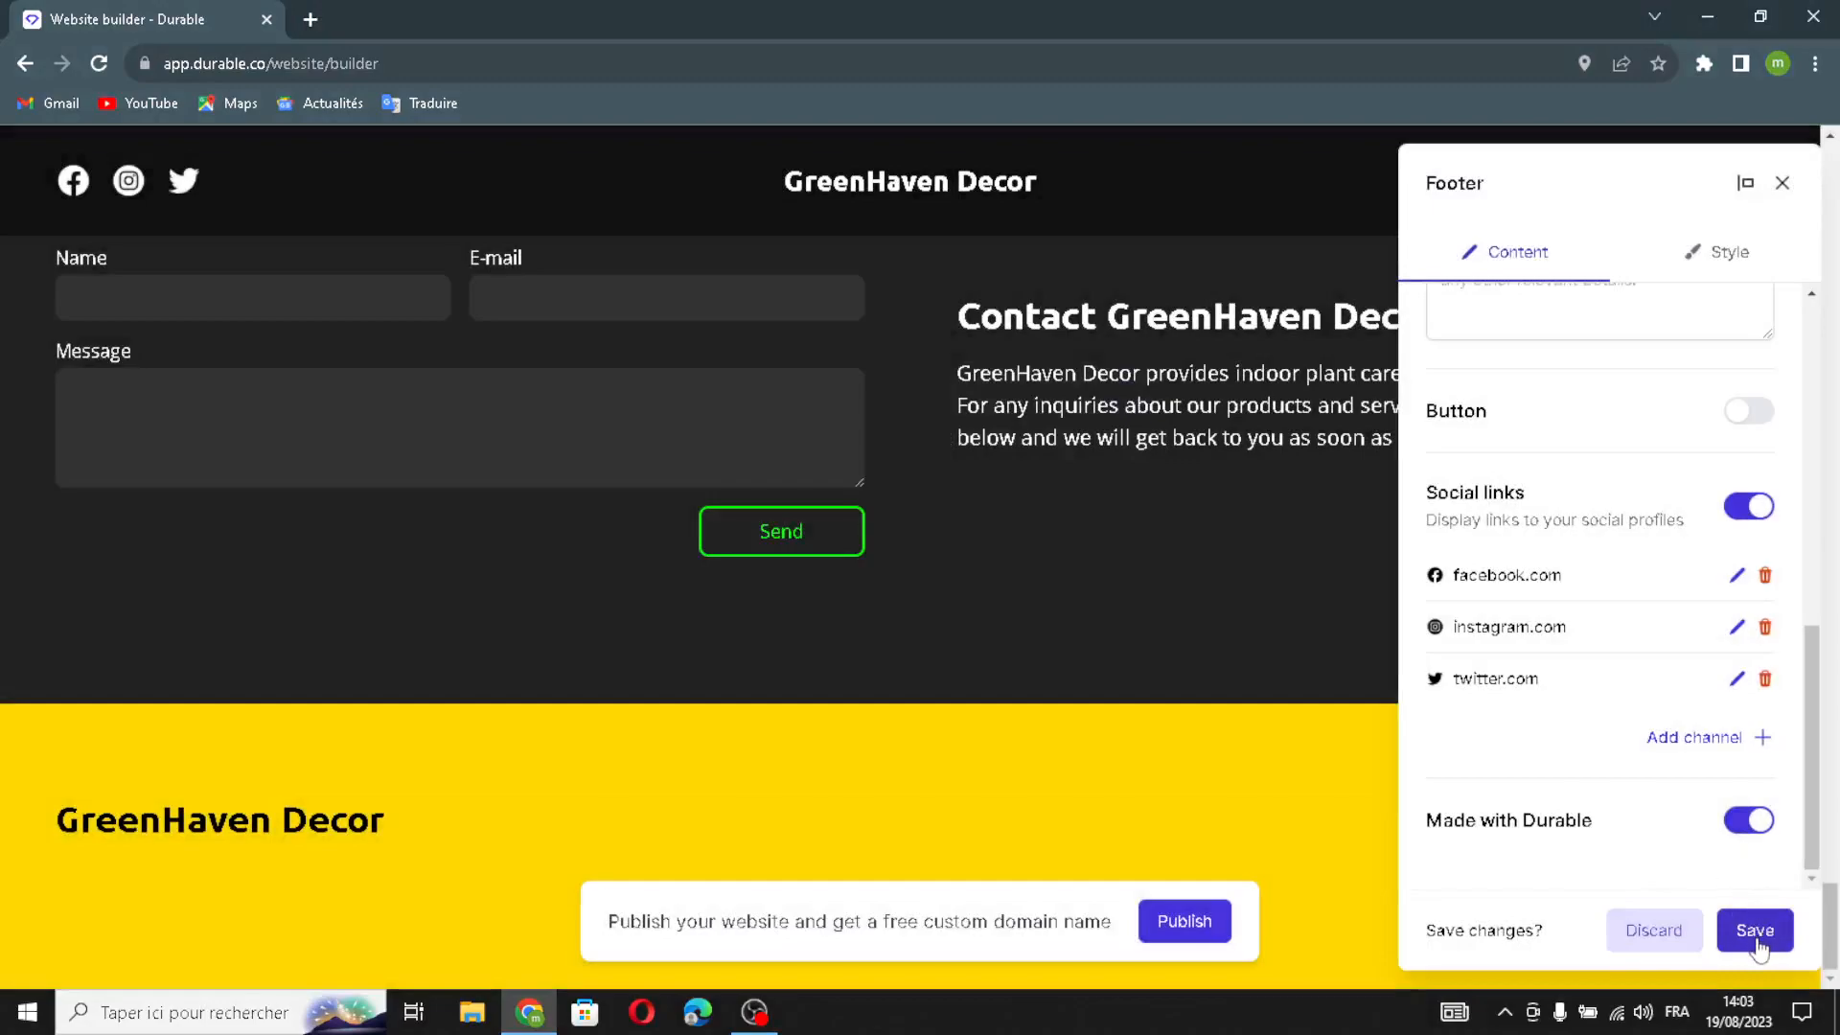
- Review the footer's style settings for type, social icons, spacing and background, and save the footer changes
left_click(1702, 249)
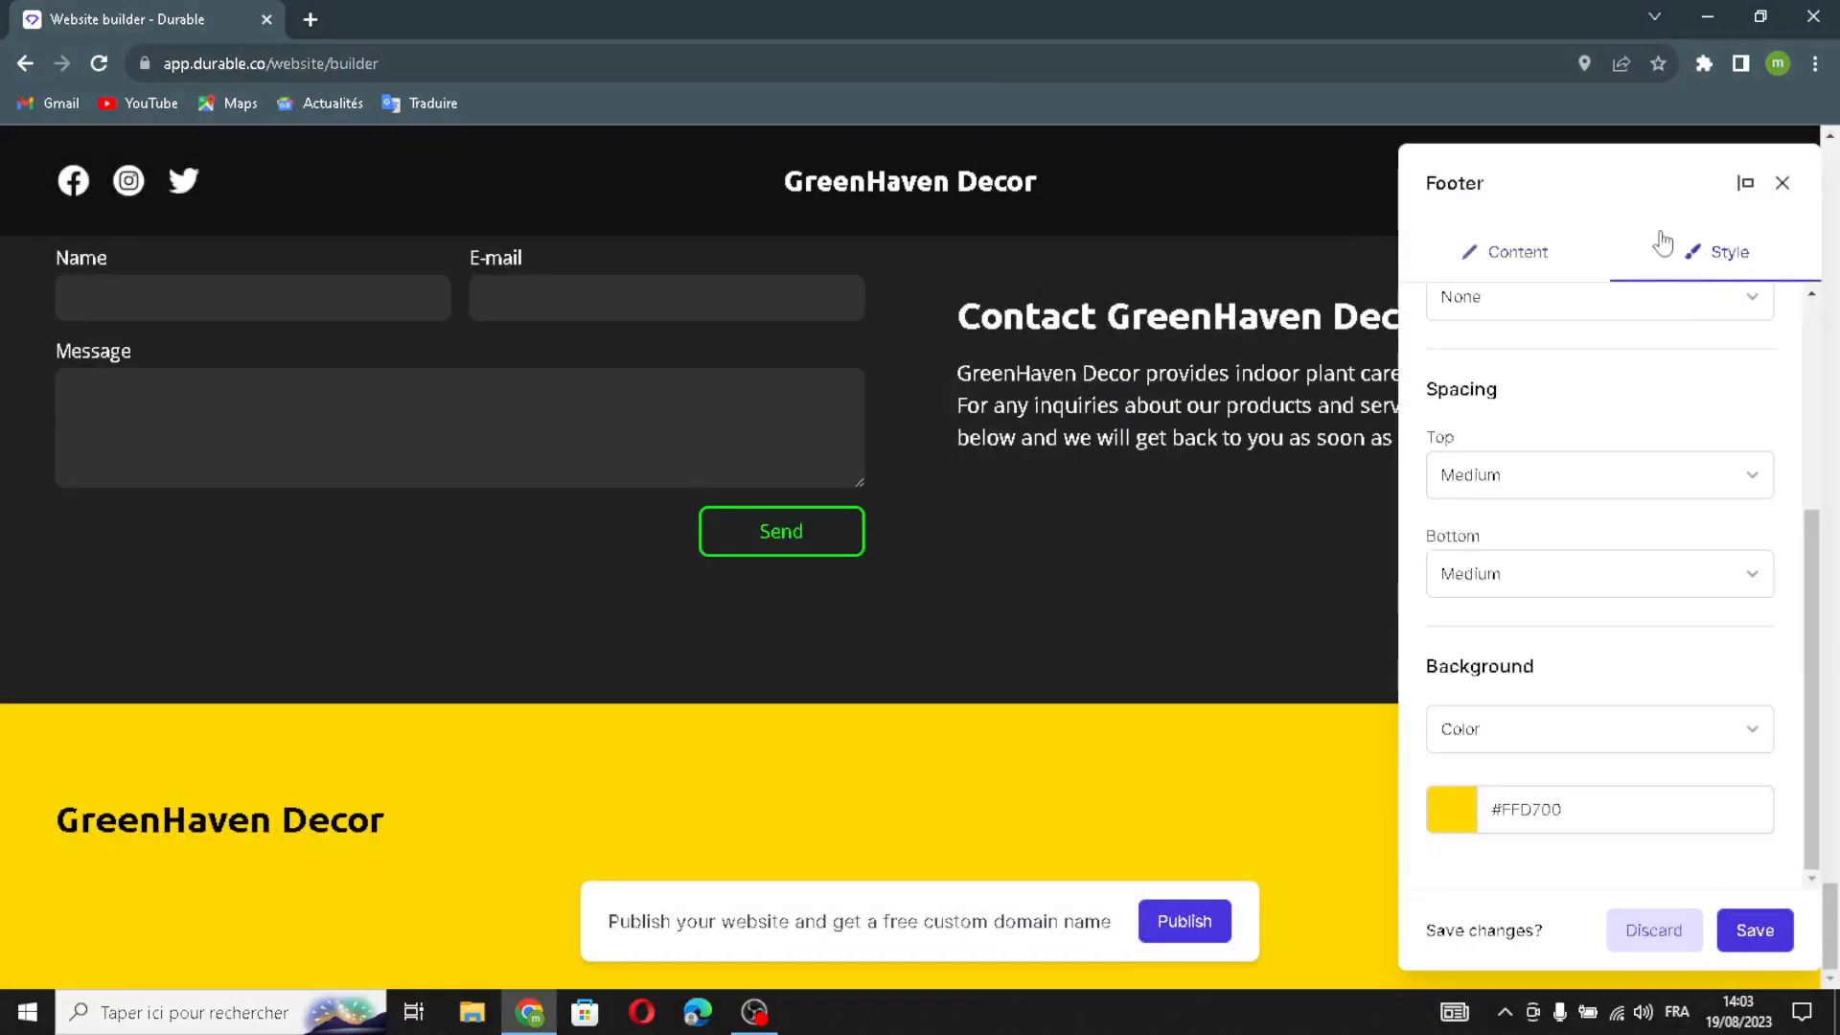
scroll(1593, 700, "up", 4)
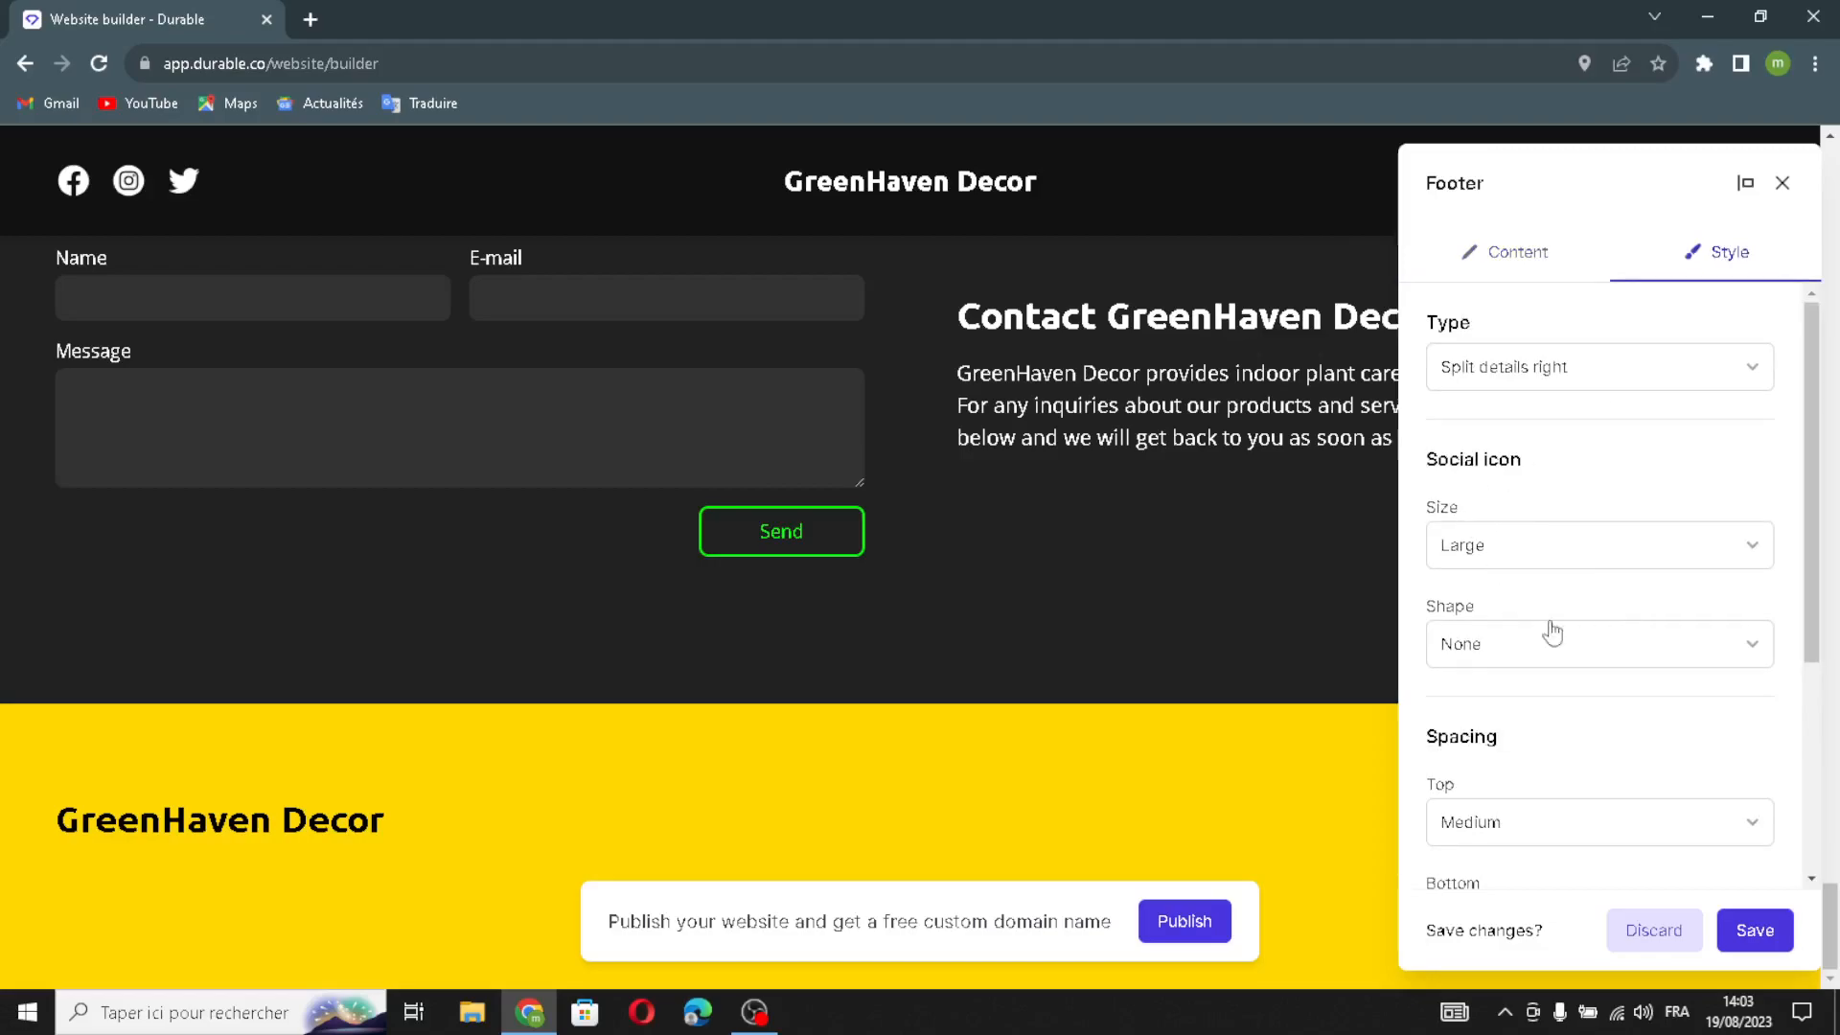
scroll(1533, 757, "down", 4)
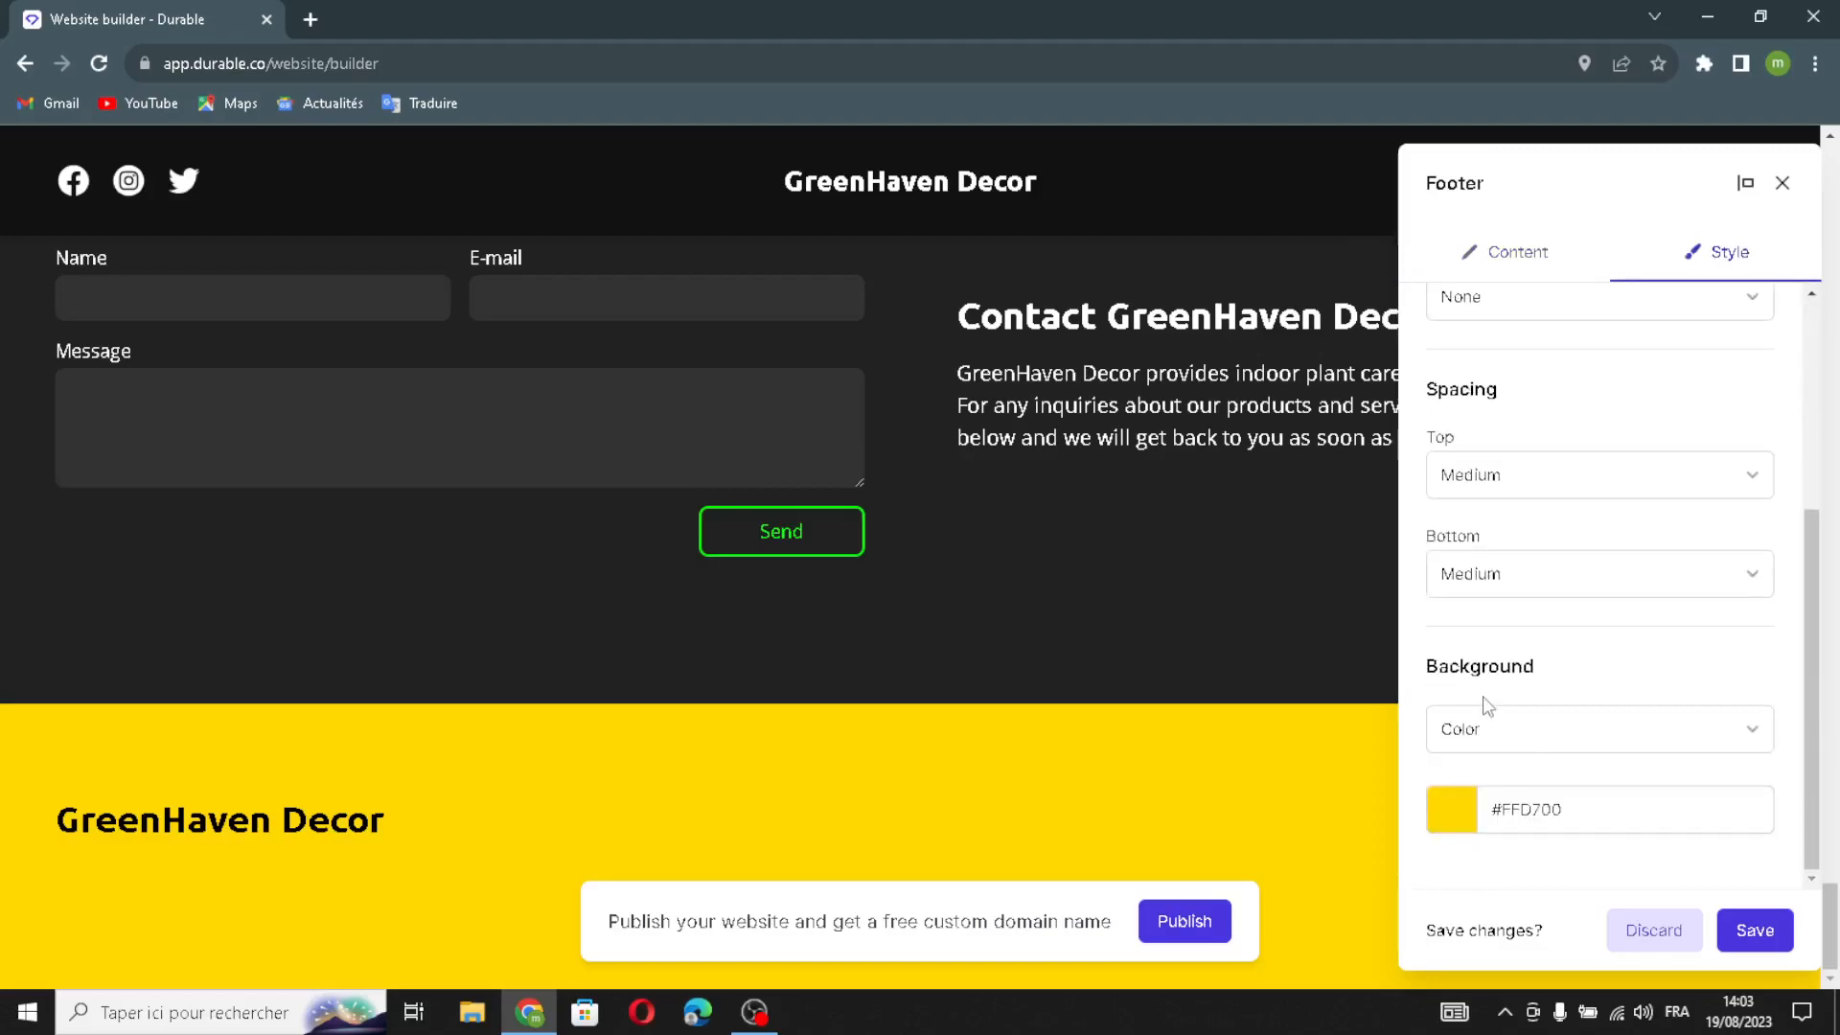
left_click(1747, 925)
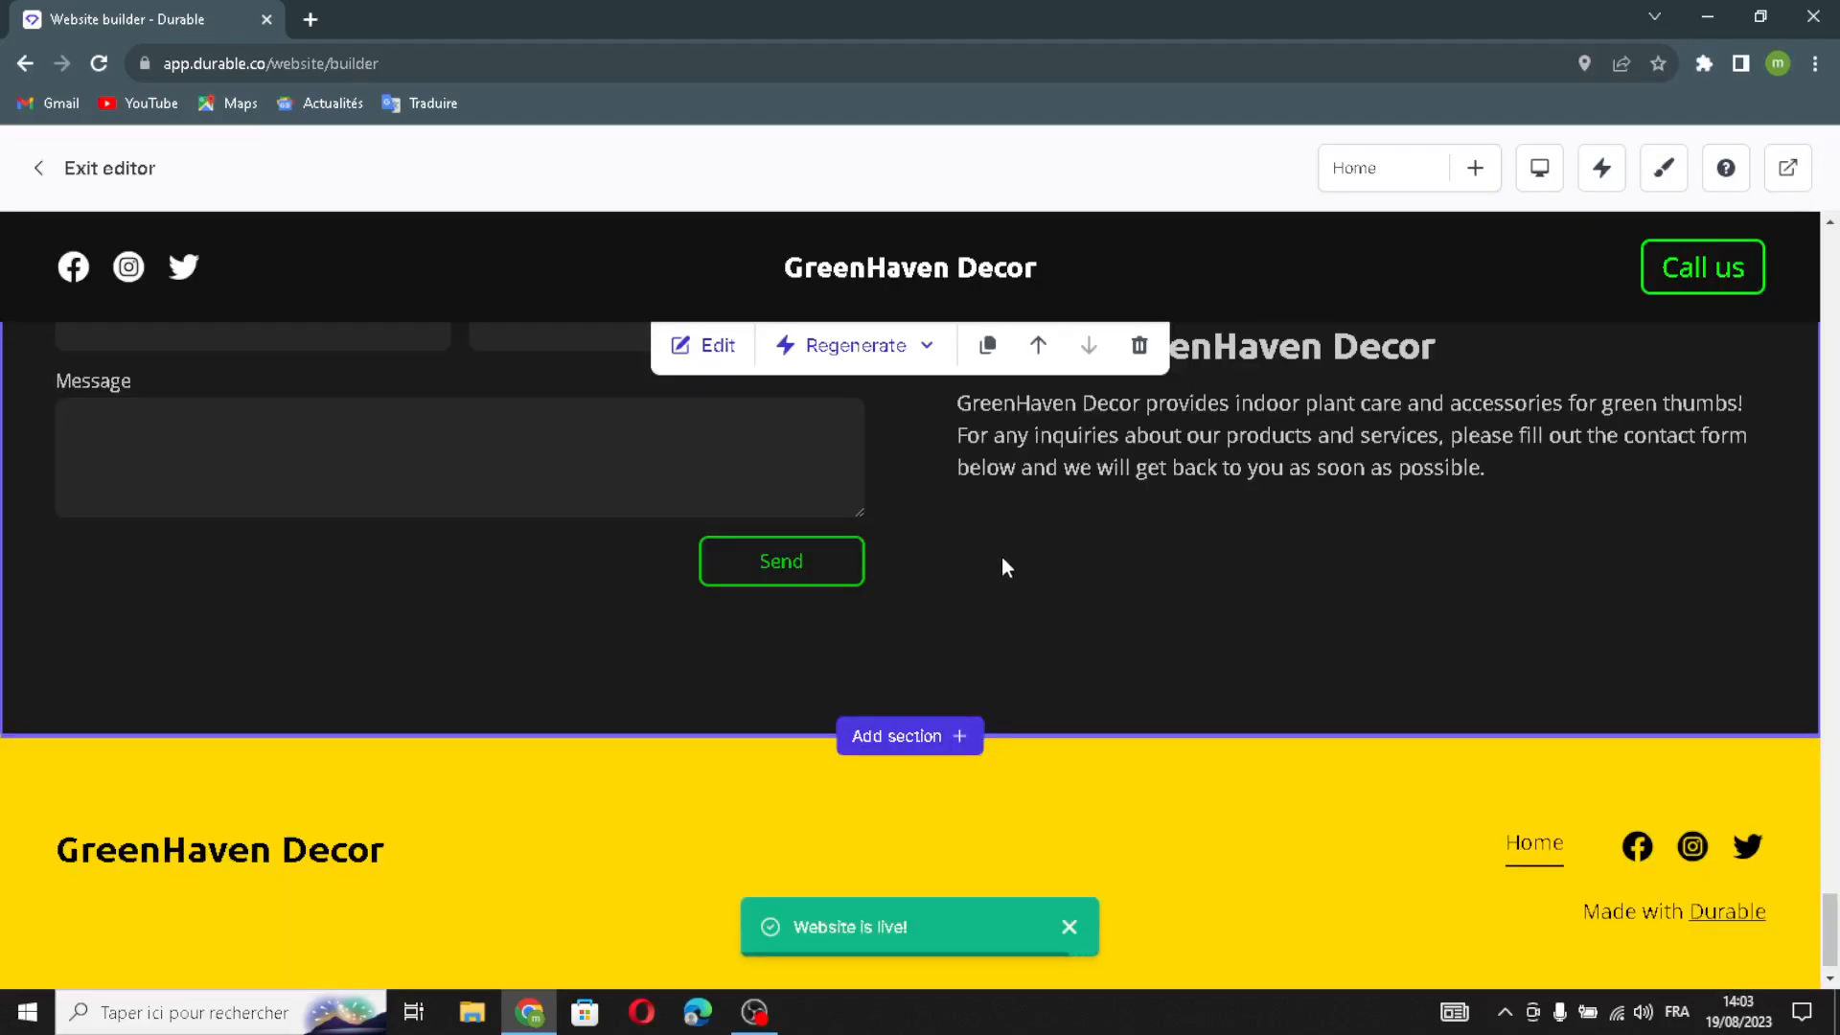
- View the regeneration options available for the Contact form section without applying any of them
scroll(842, 409, "up", 1)
scroll(842, 408, "up", 1)
left_click(843, 575)
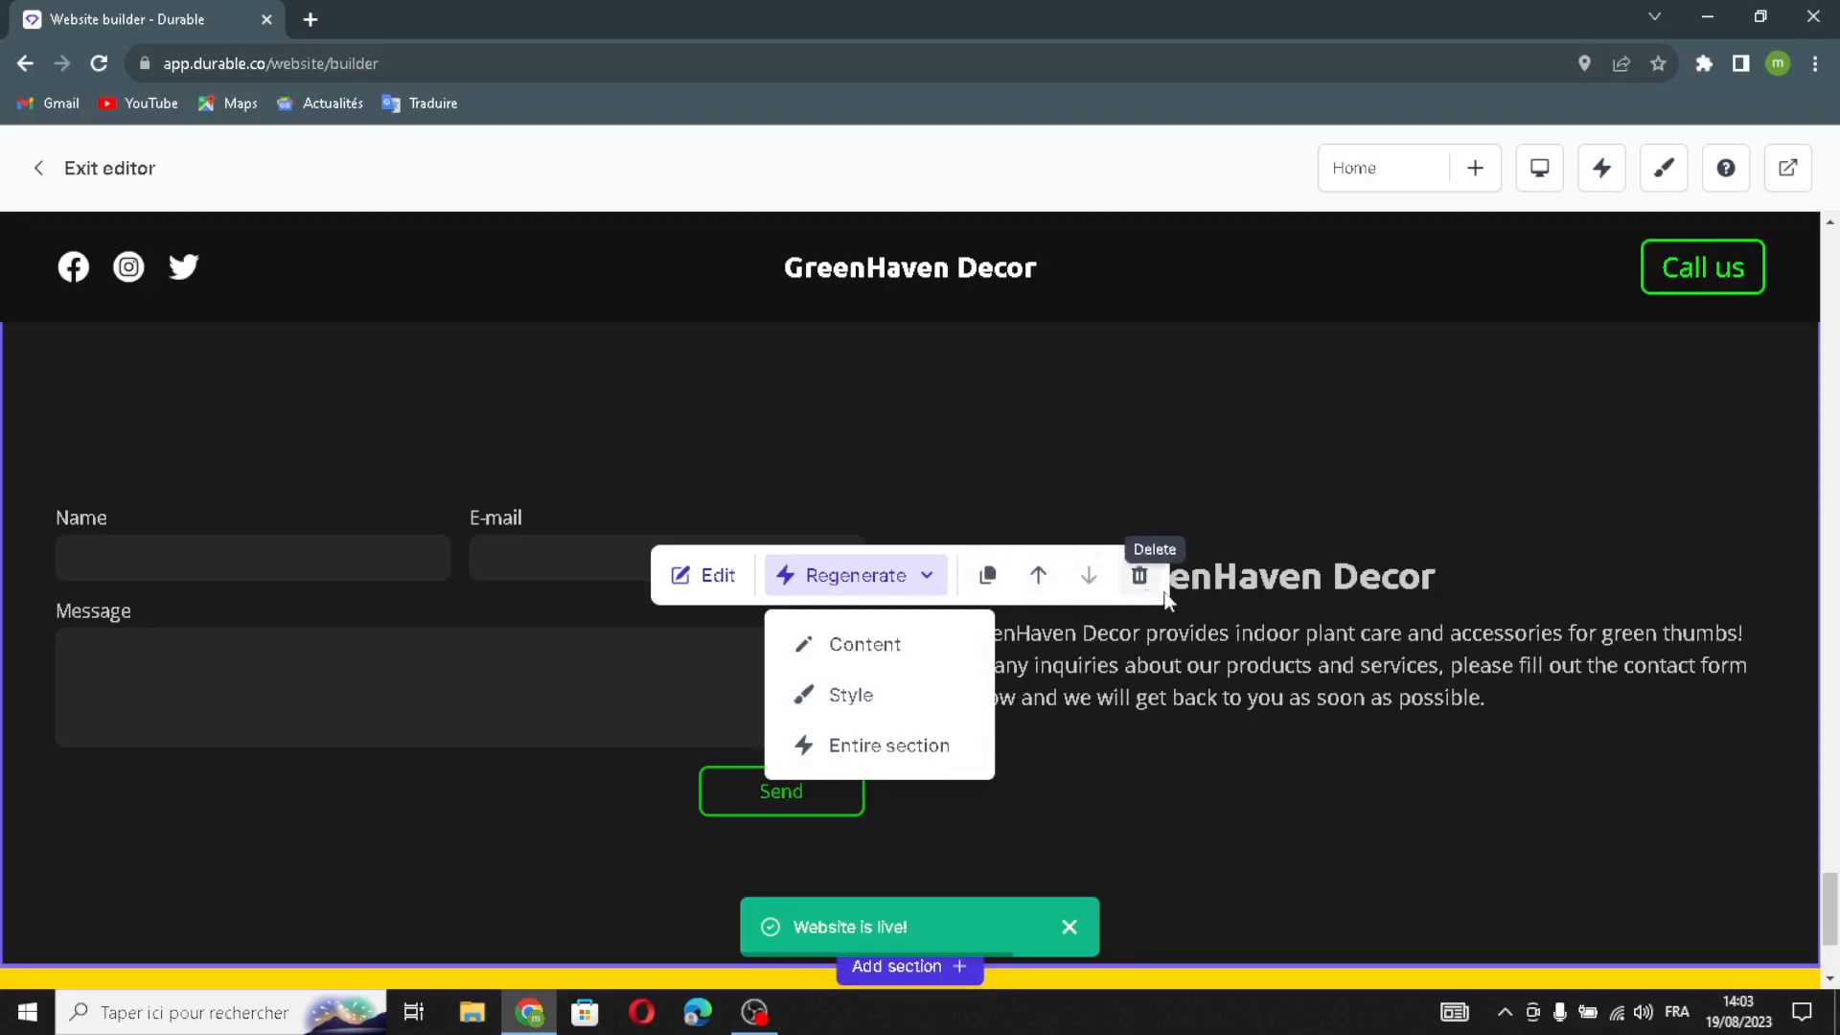
left_click(1192, 646)
scroll(1102, 819, "down", 3)
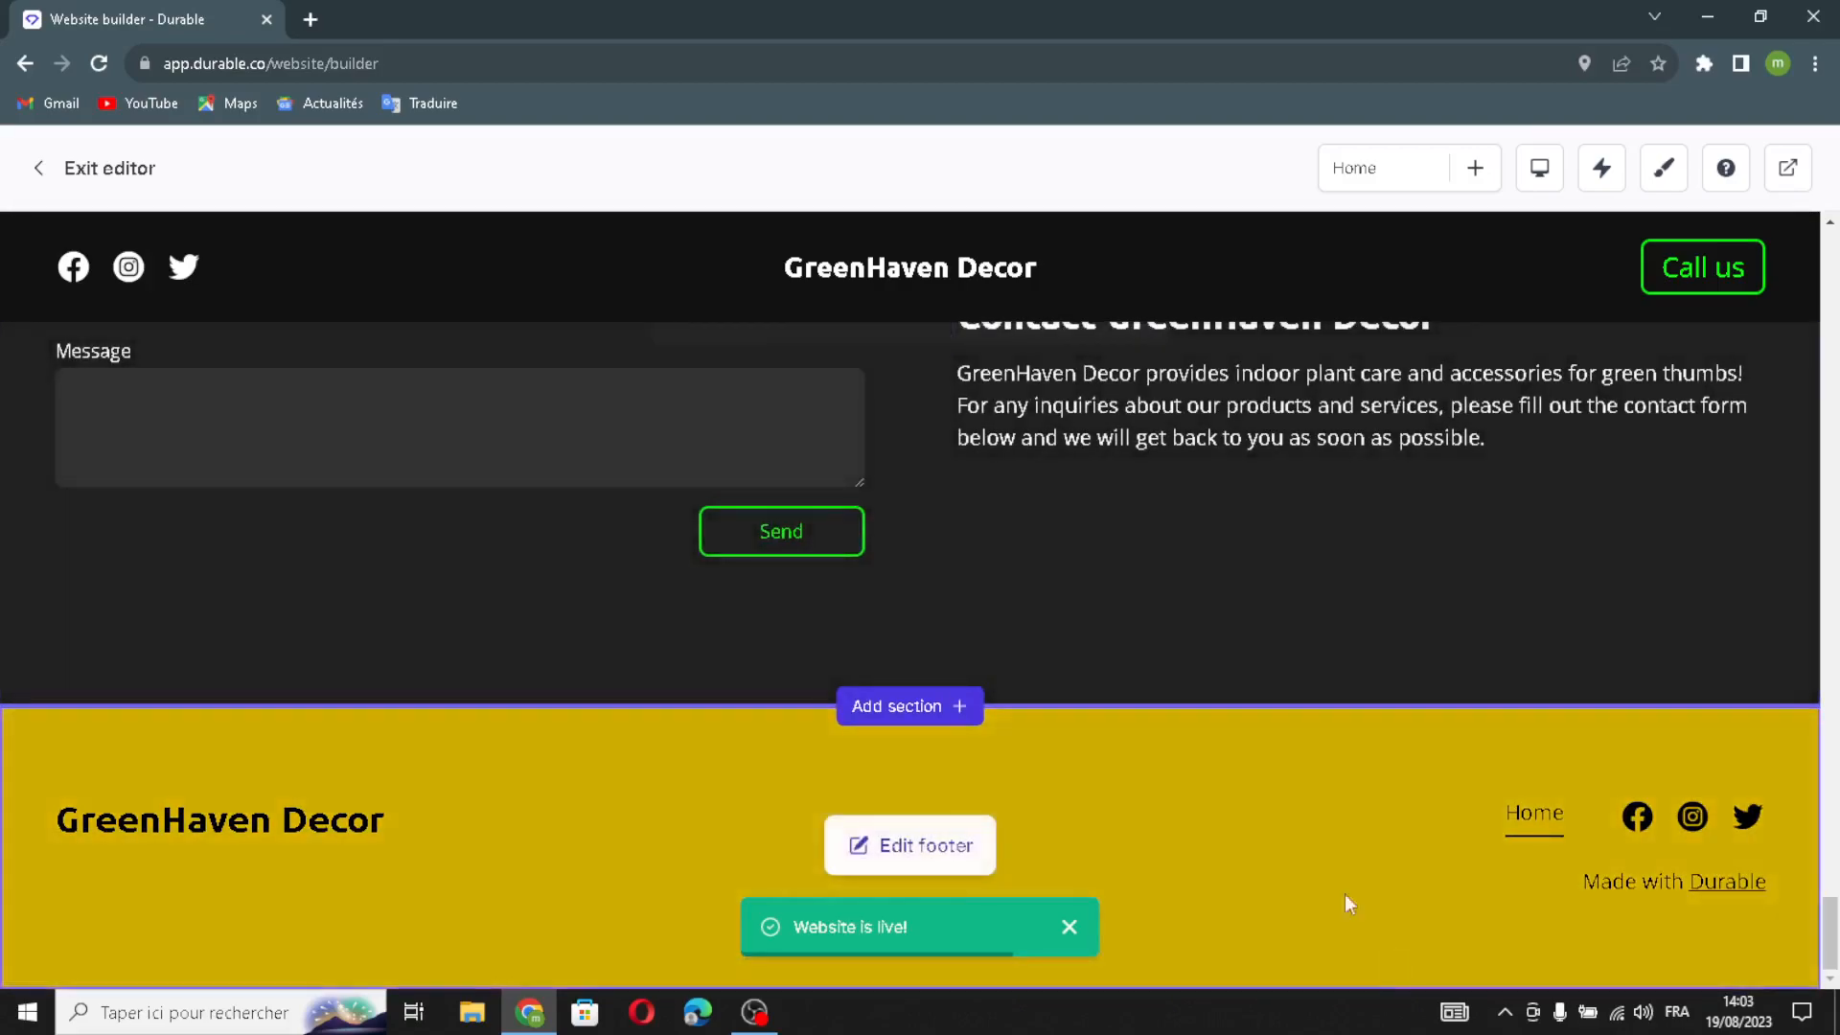
- Examine the finished page's gallery, services and testimonials sections, dismissing the site notification
scroll(1070, 609, "up", 15)
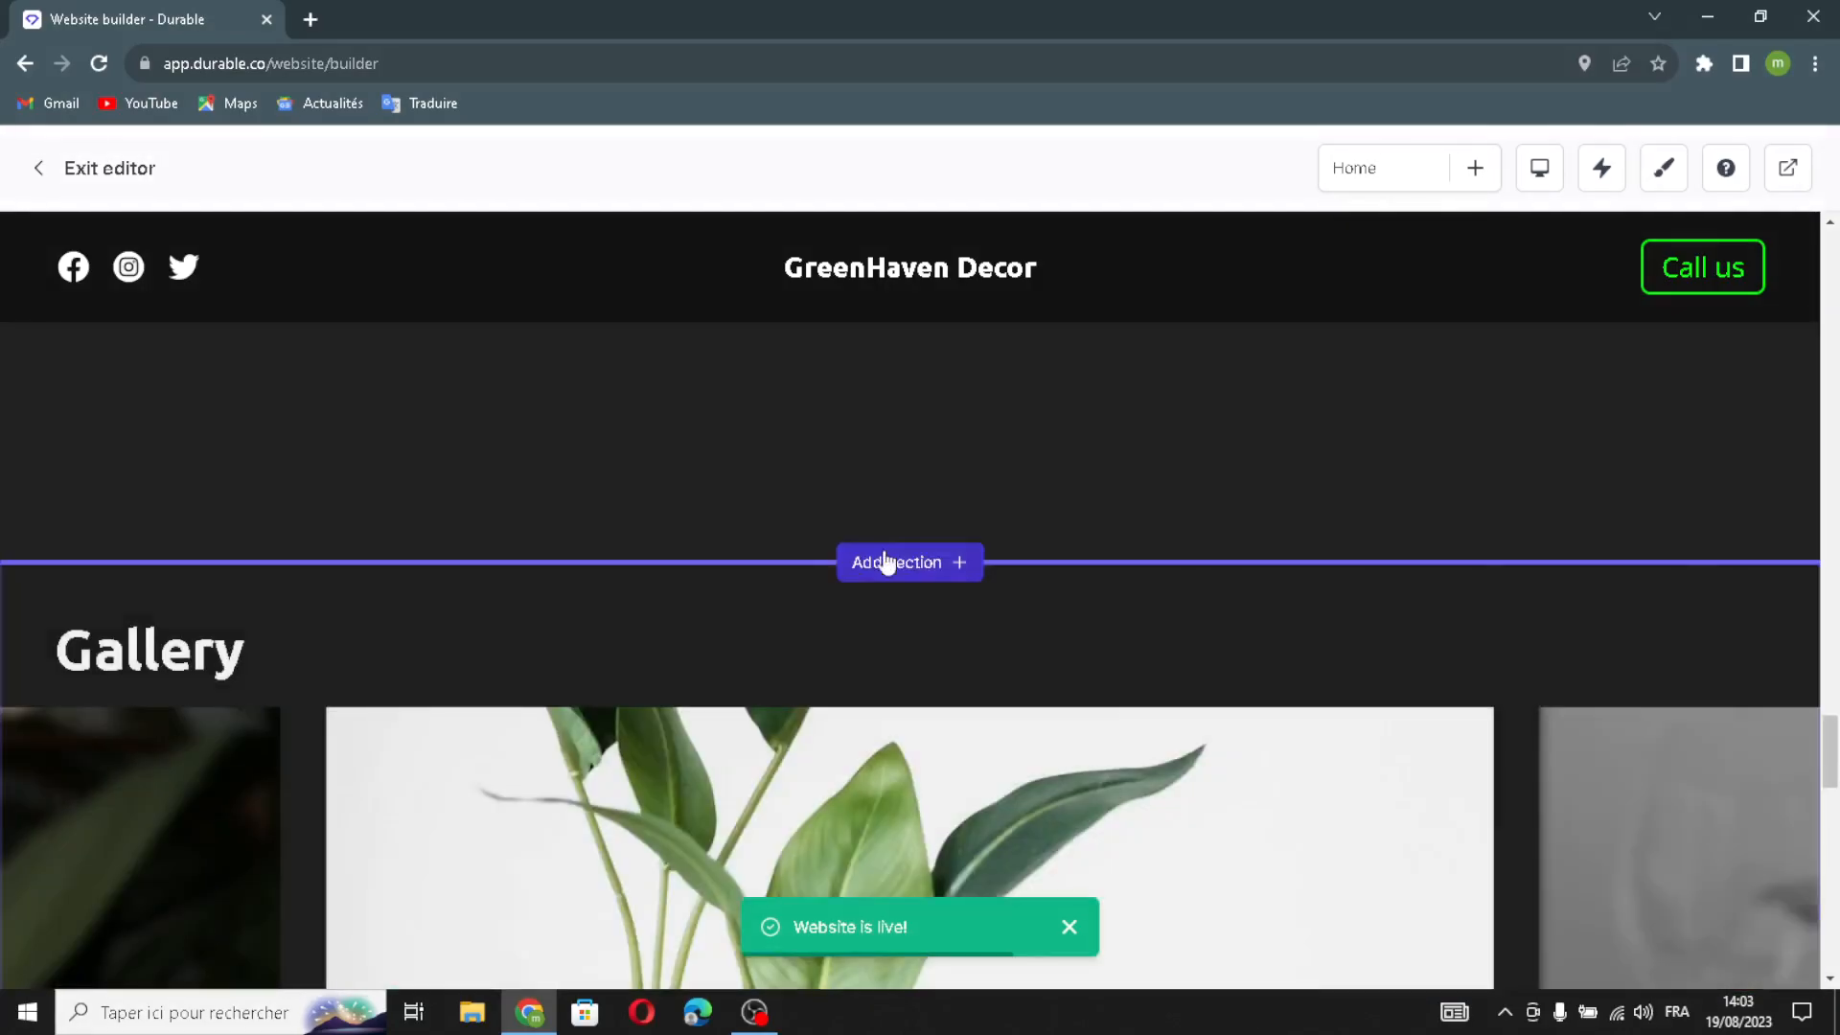
scroll(1143, 617, "up", 10)
scroll(989, 599, "down", 14)
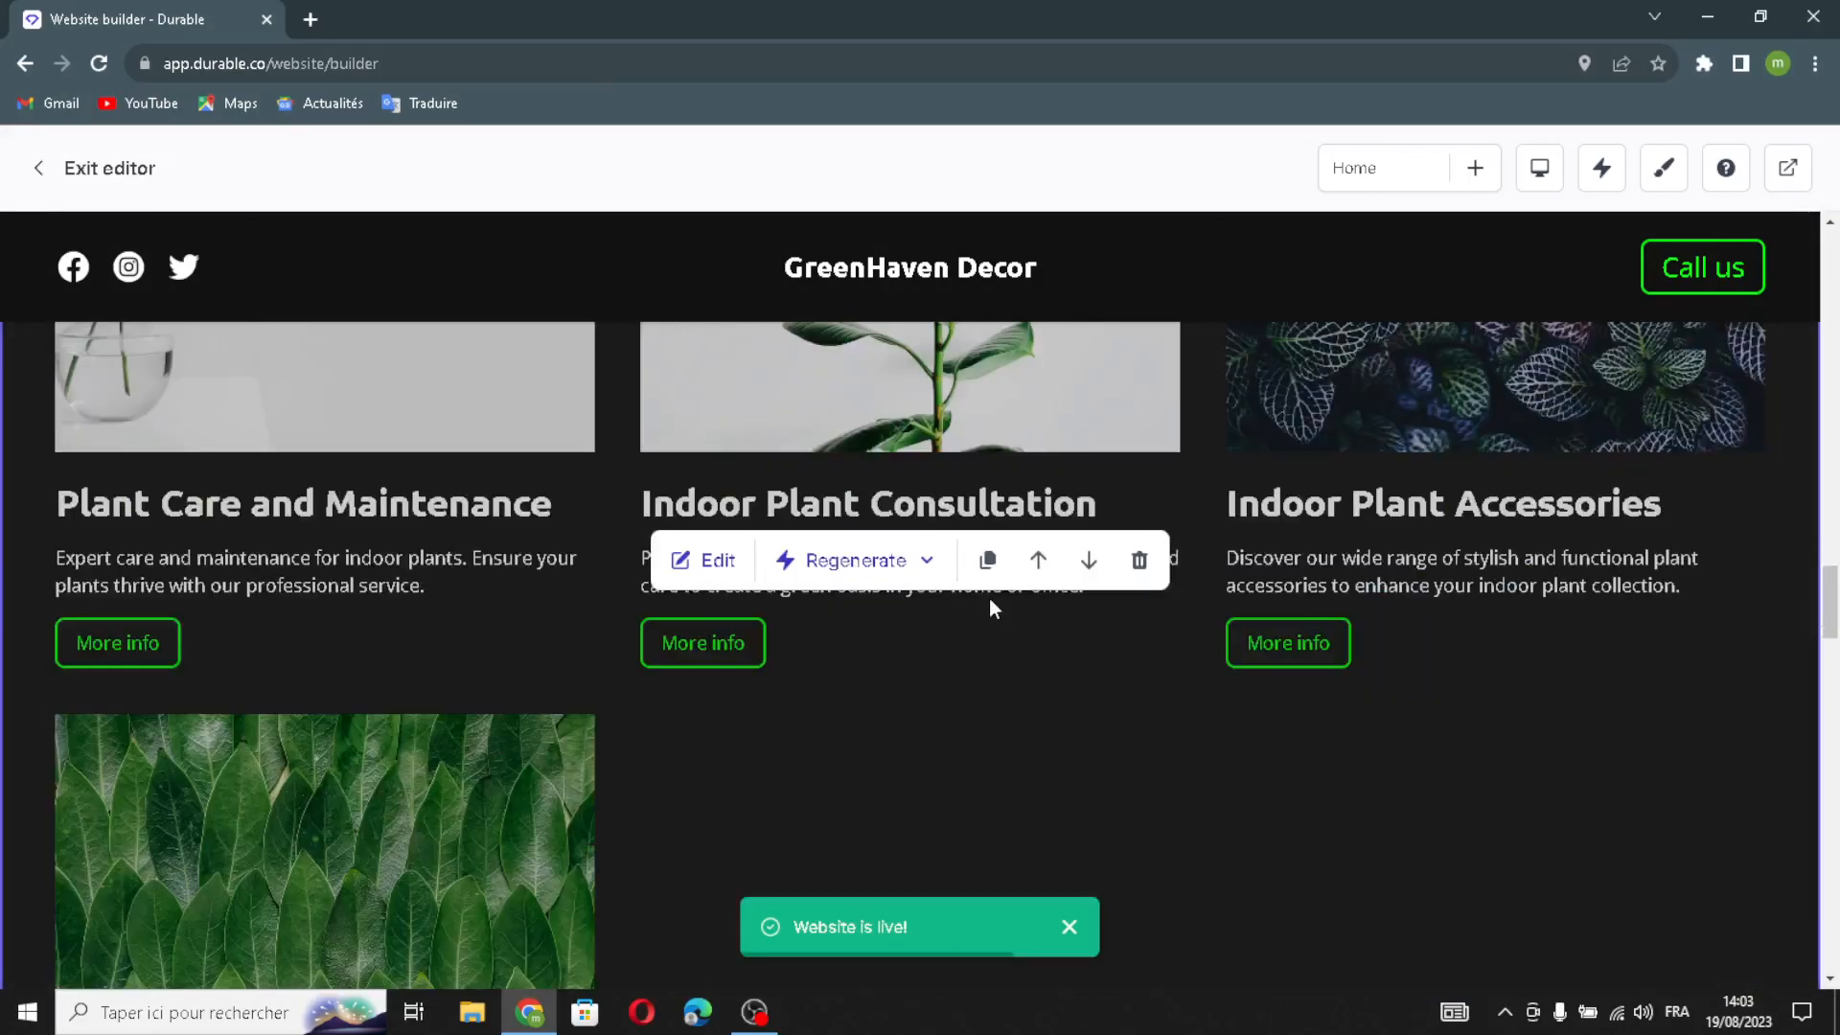
scroll(929, 460, "up", 6)
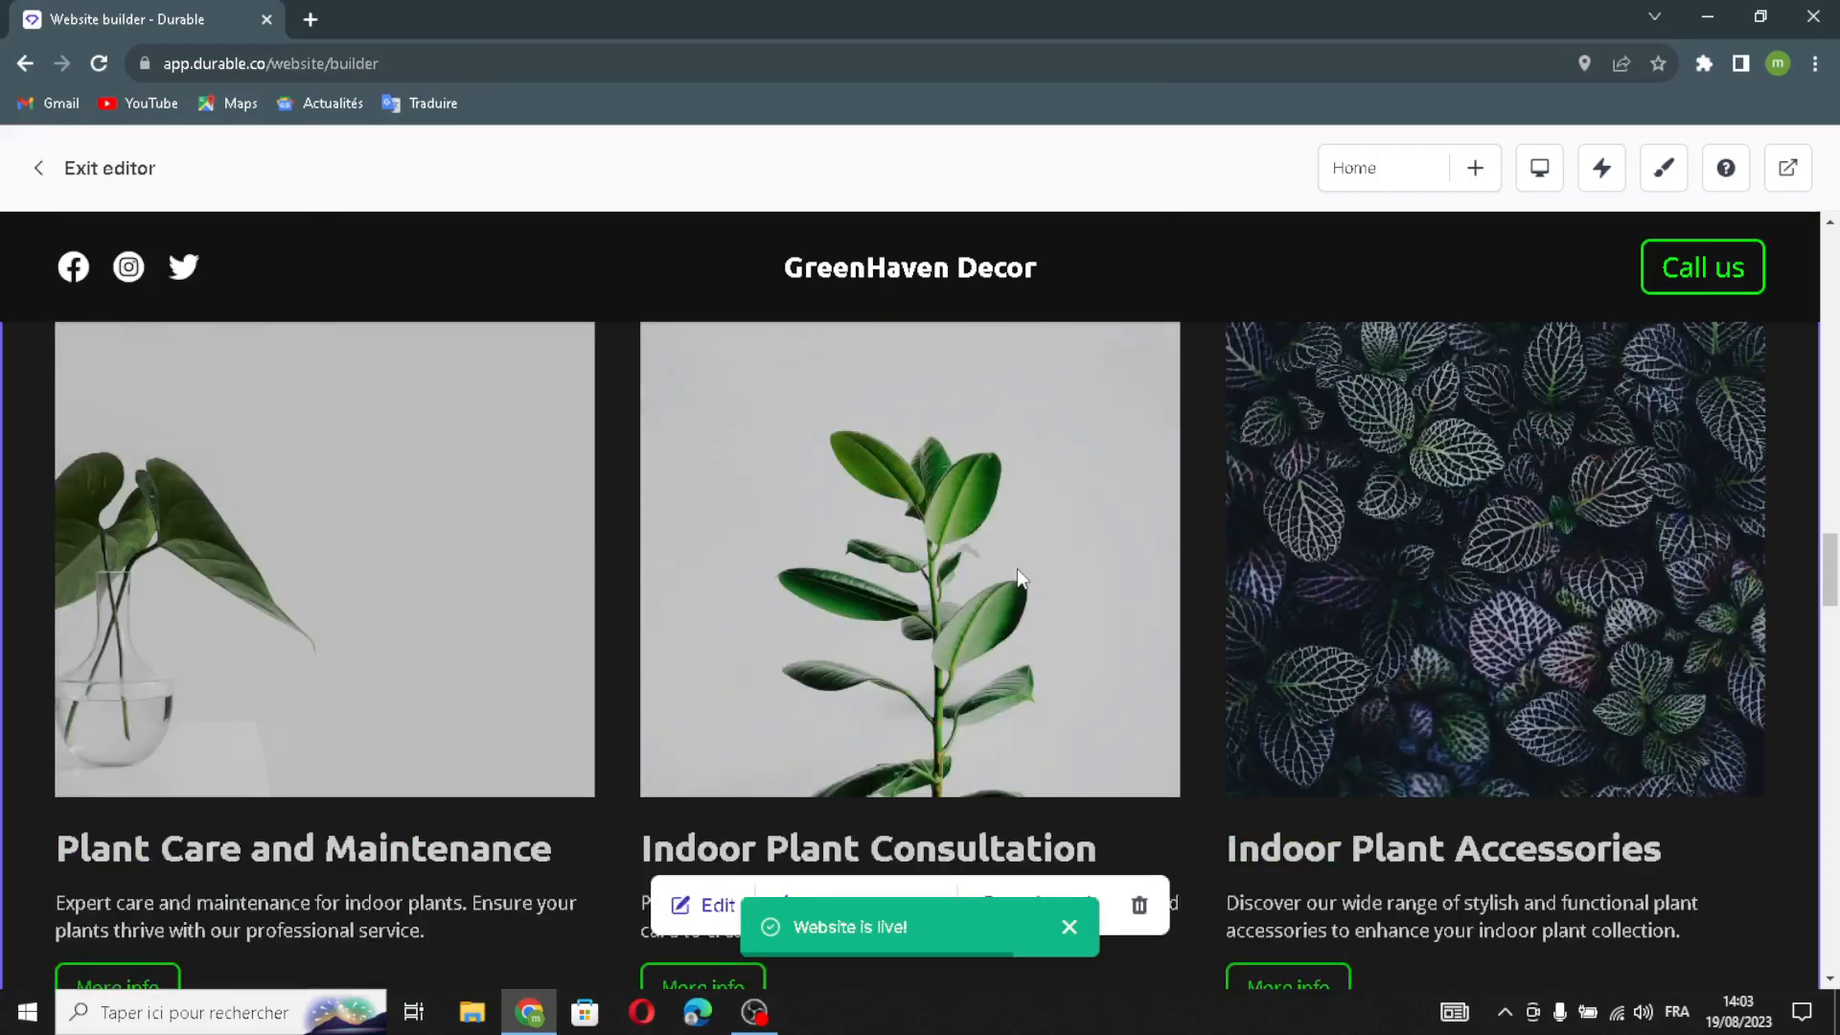
scroll(1193, 727, "down", 4)
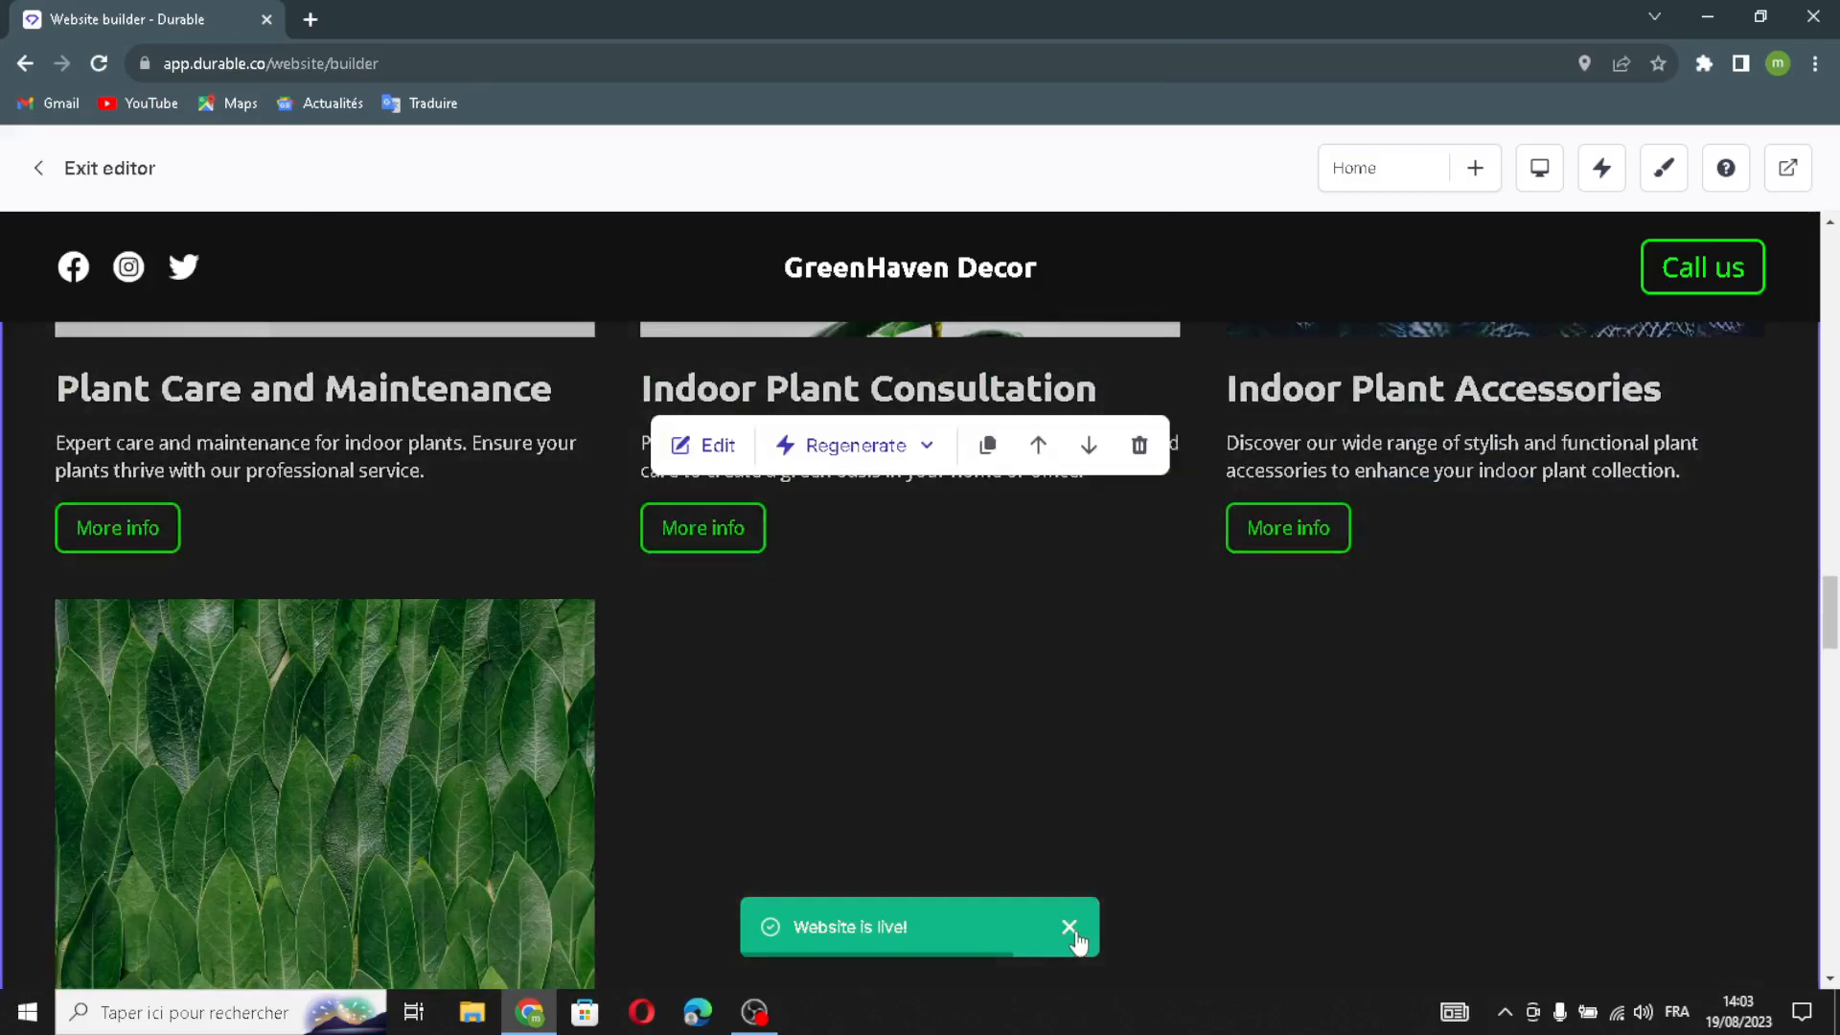
left_click(1070, 927)
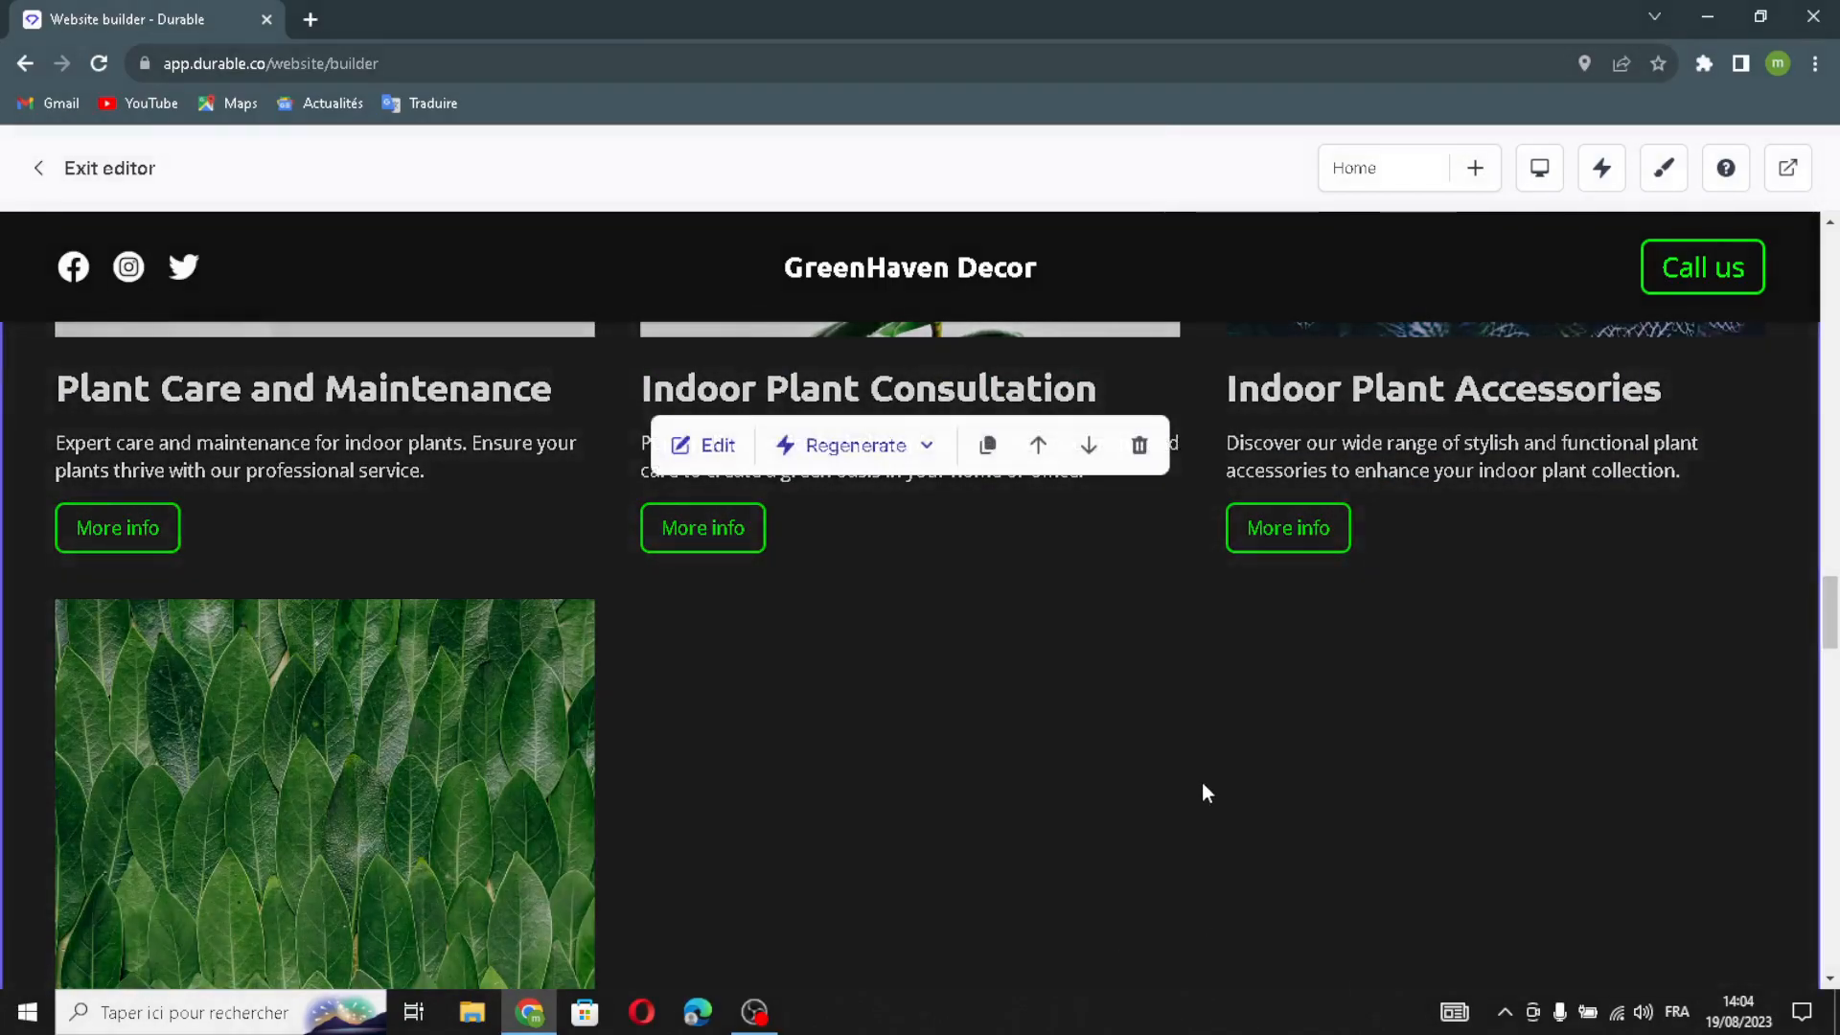
scroll(1202, 782, "down", 5)
scroll(1121, 853, "down", 1)
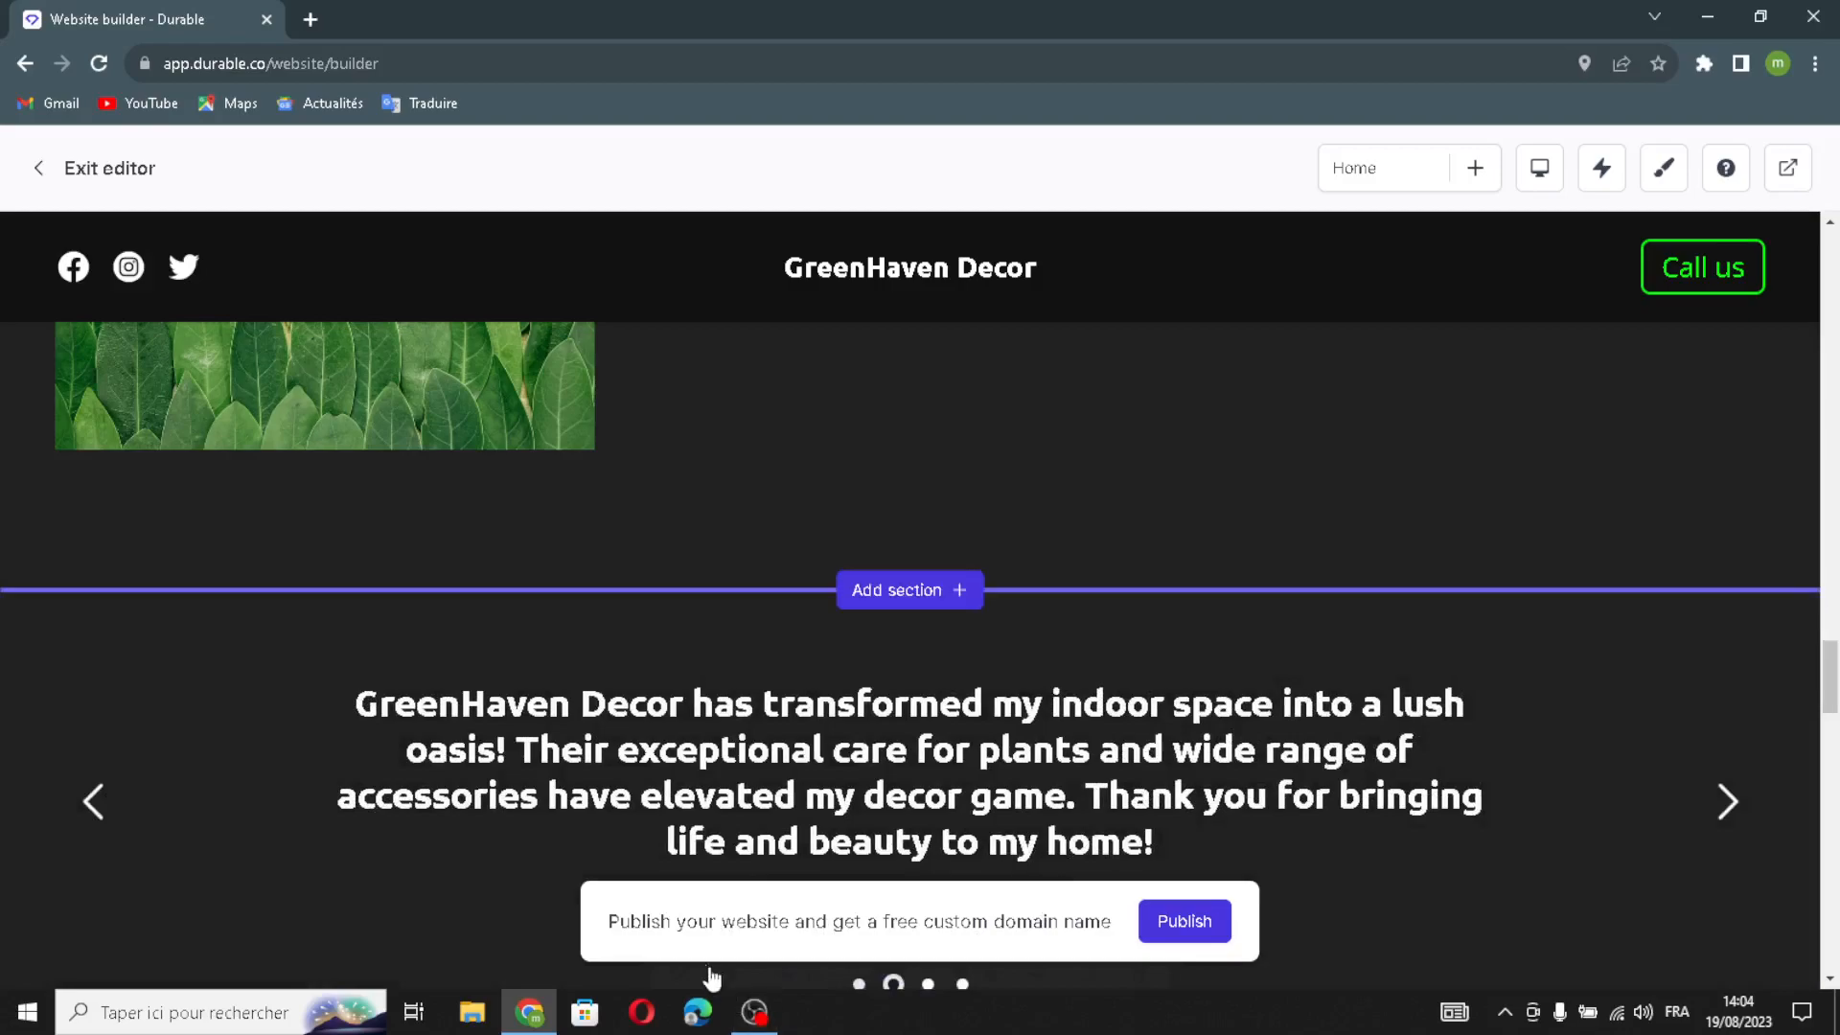
mouse_move(1021, 271)
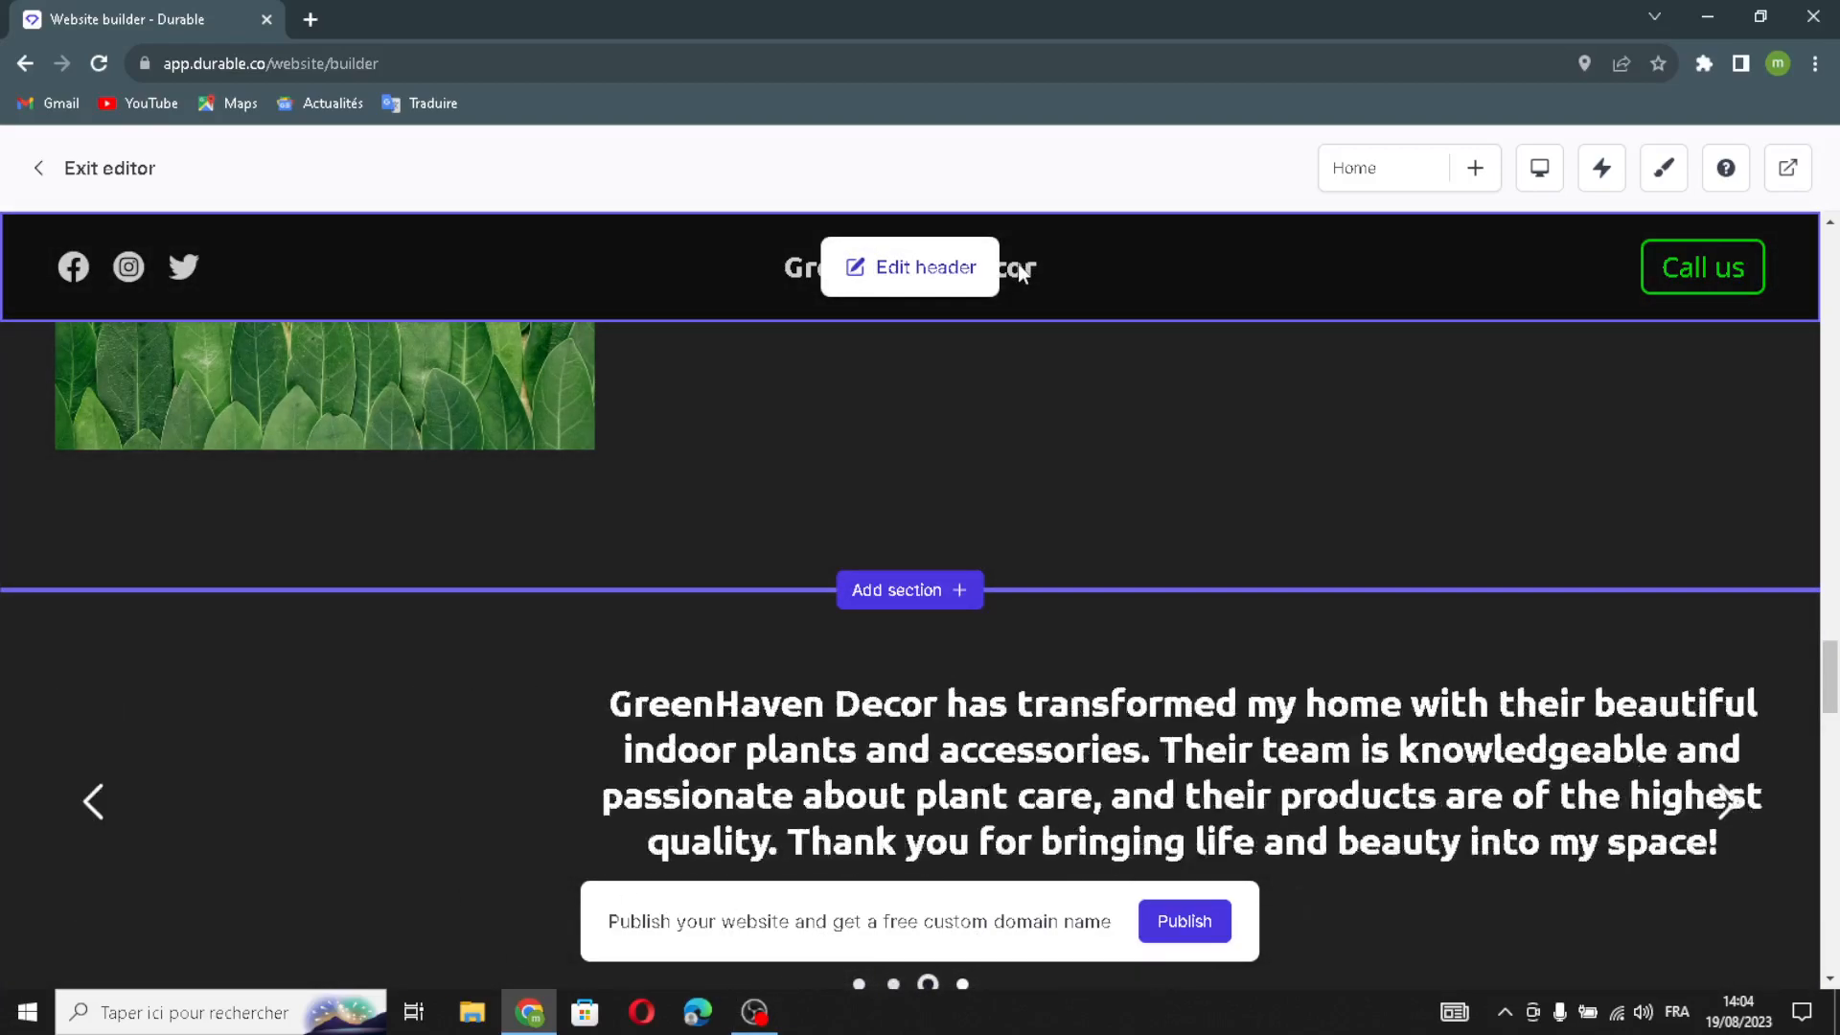